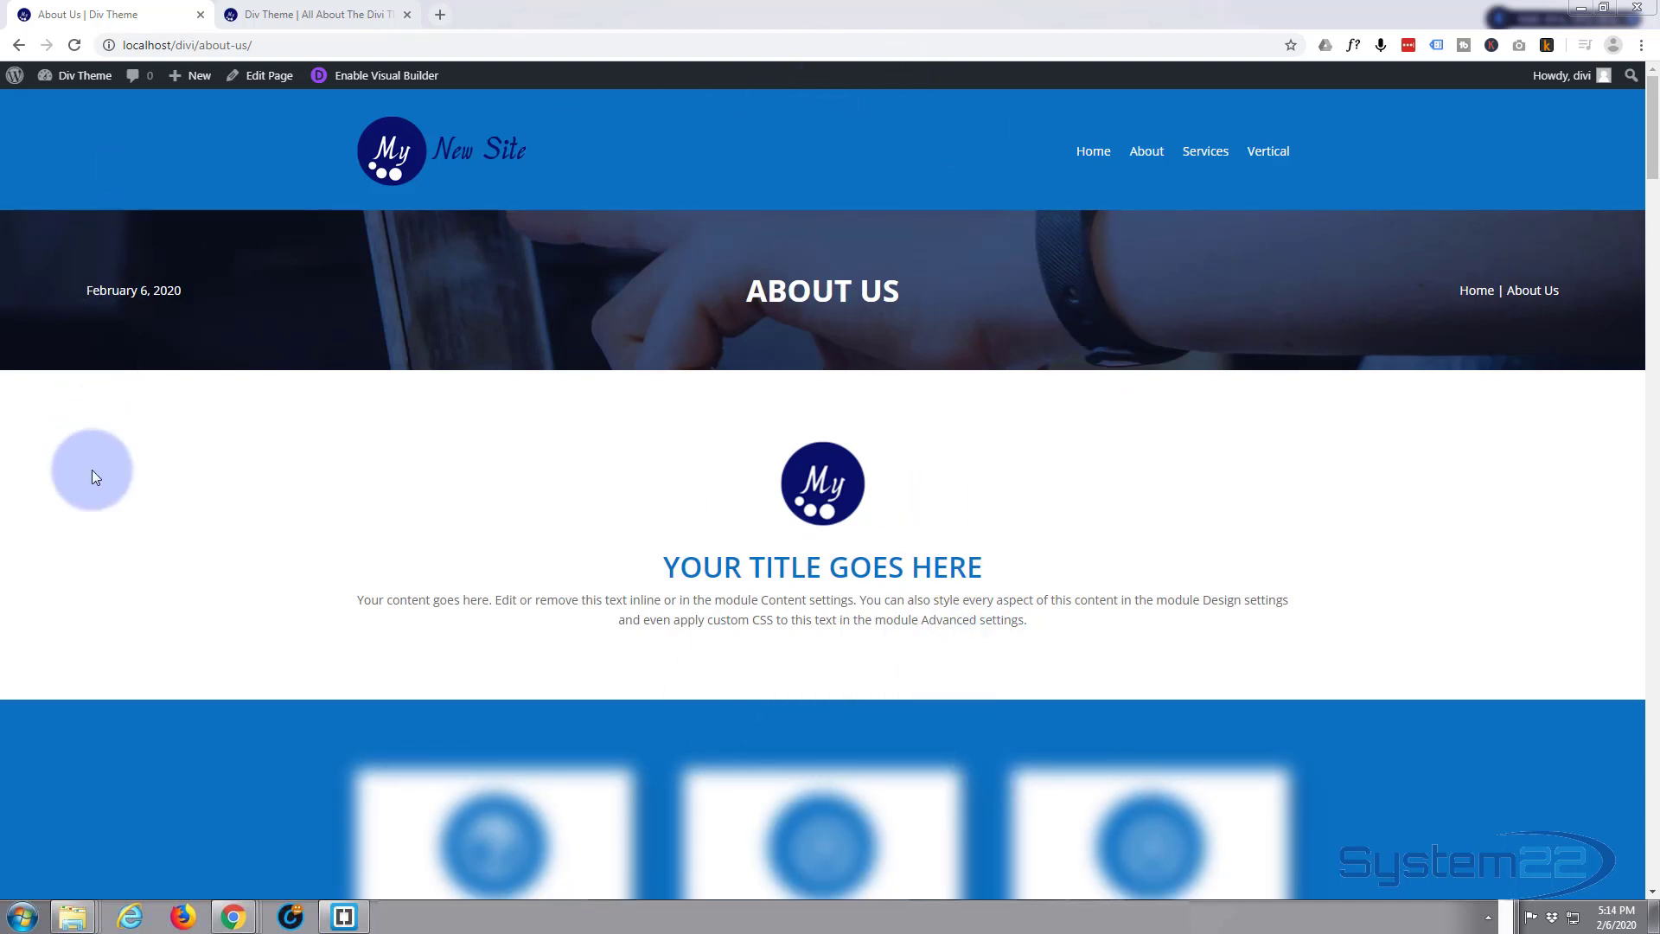
Step: Examine the scroll effects on the About Us page's blurbs, team images, countdown timer and FAQ section
scroll(98, 434, "down", 3)
scroll(96, 428, "down", 4)
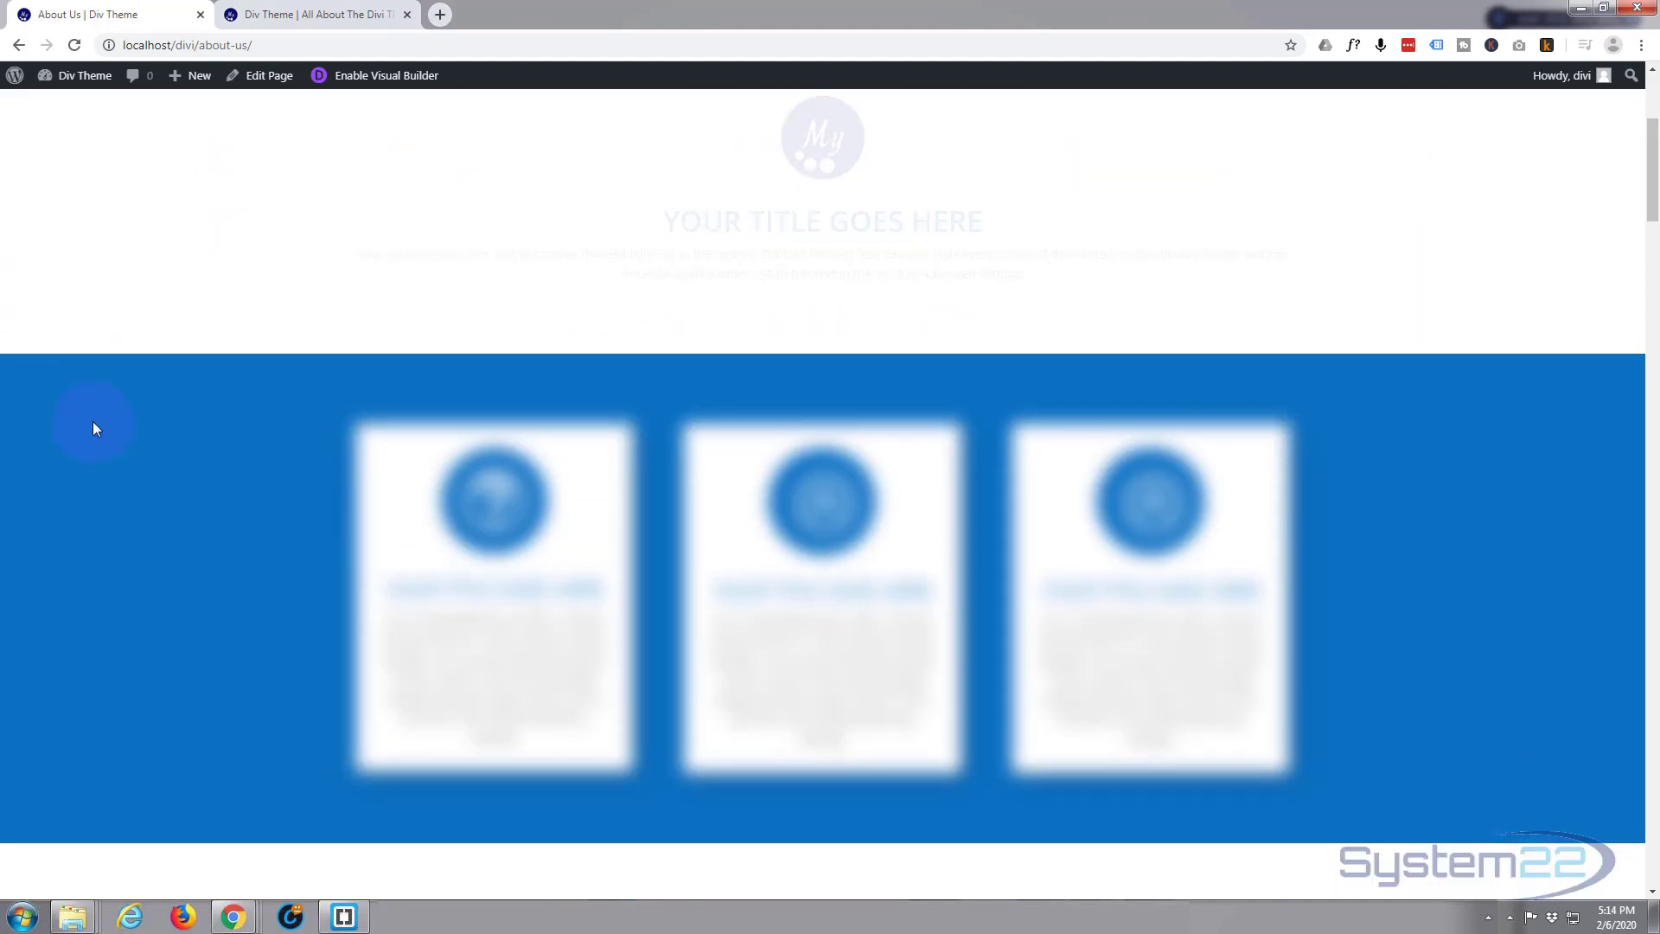
scroll(94, 427, "down", 4)
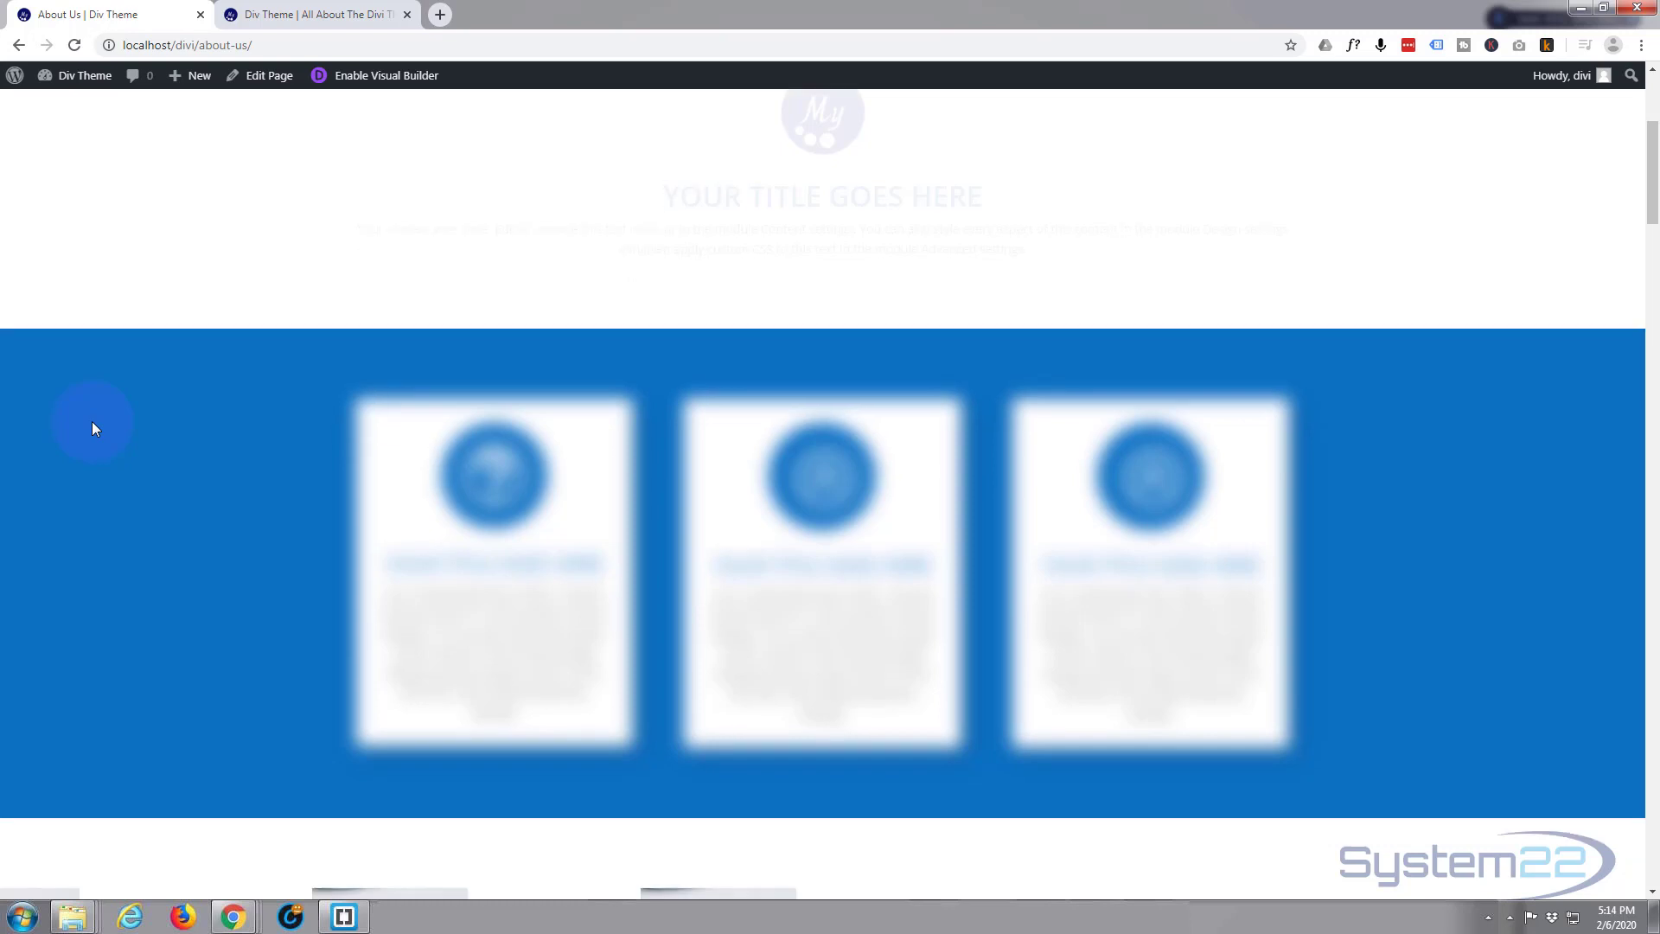
scroll(92, 422, "up", 2)
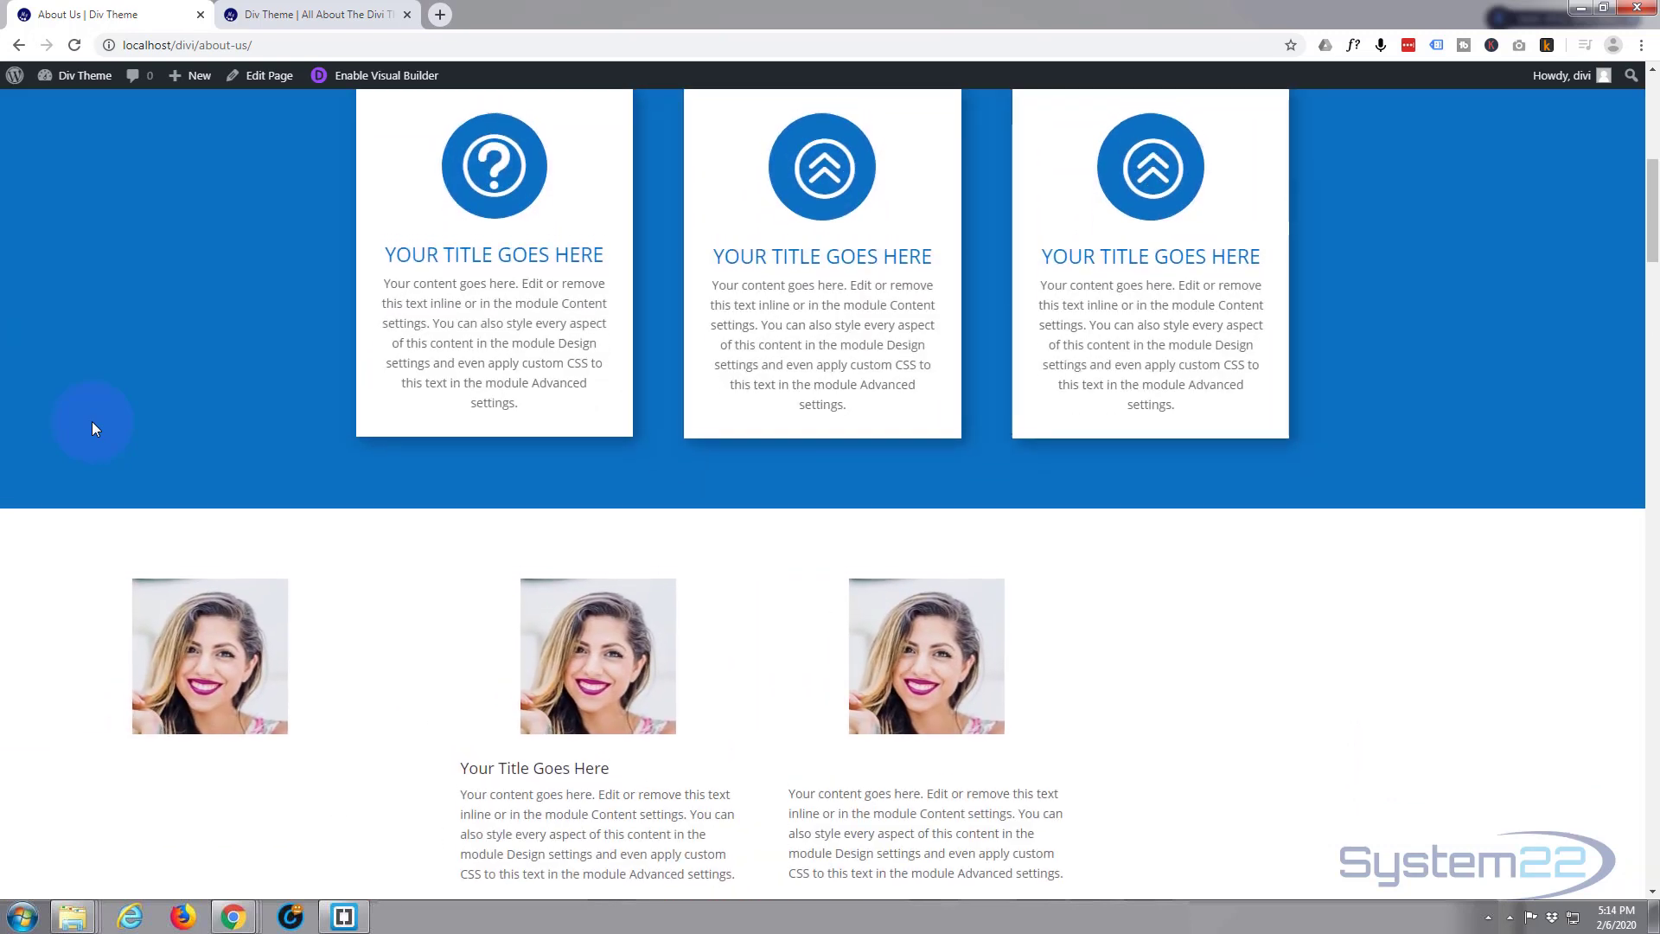
scroll(91, 422, "down", 1)
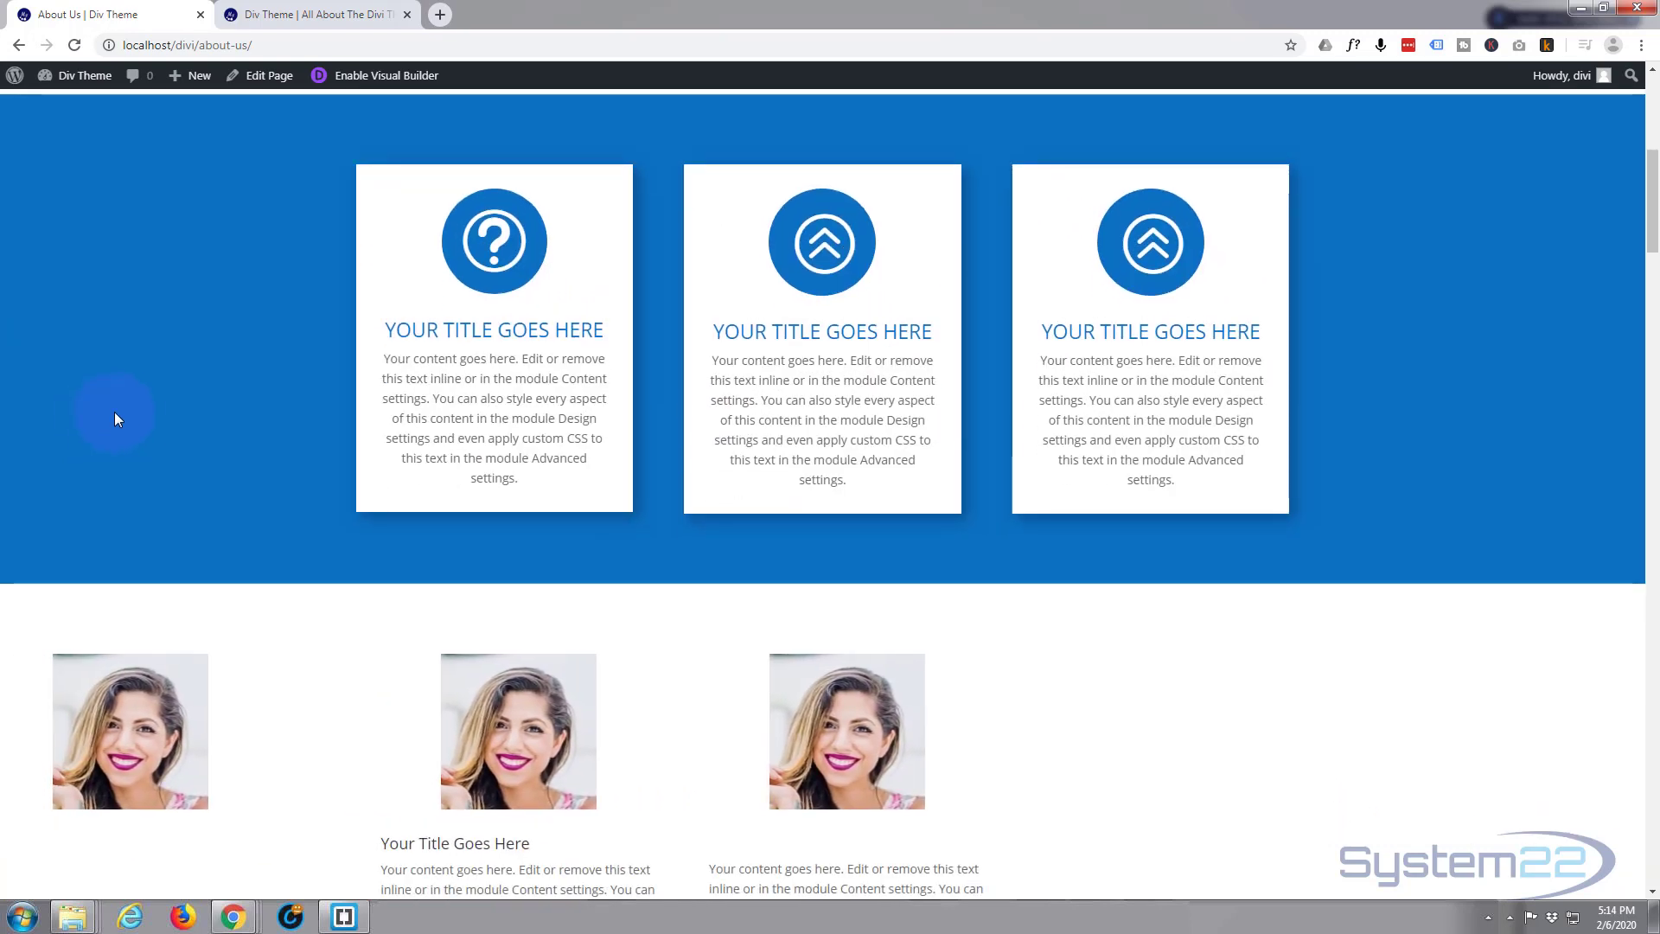
scroll(129, 417, "down", 3)
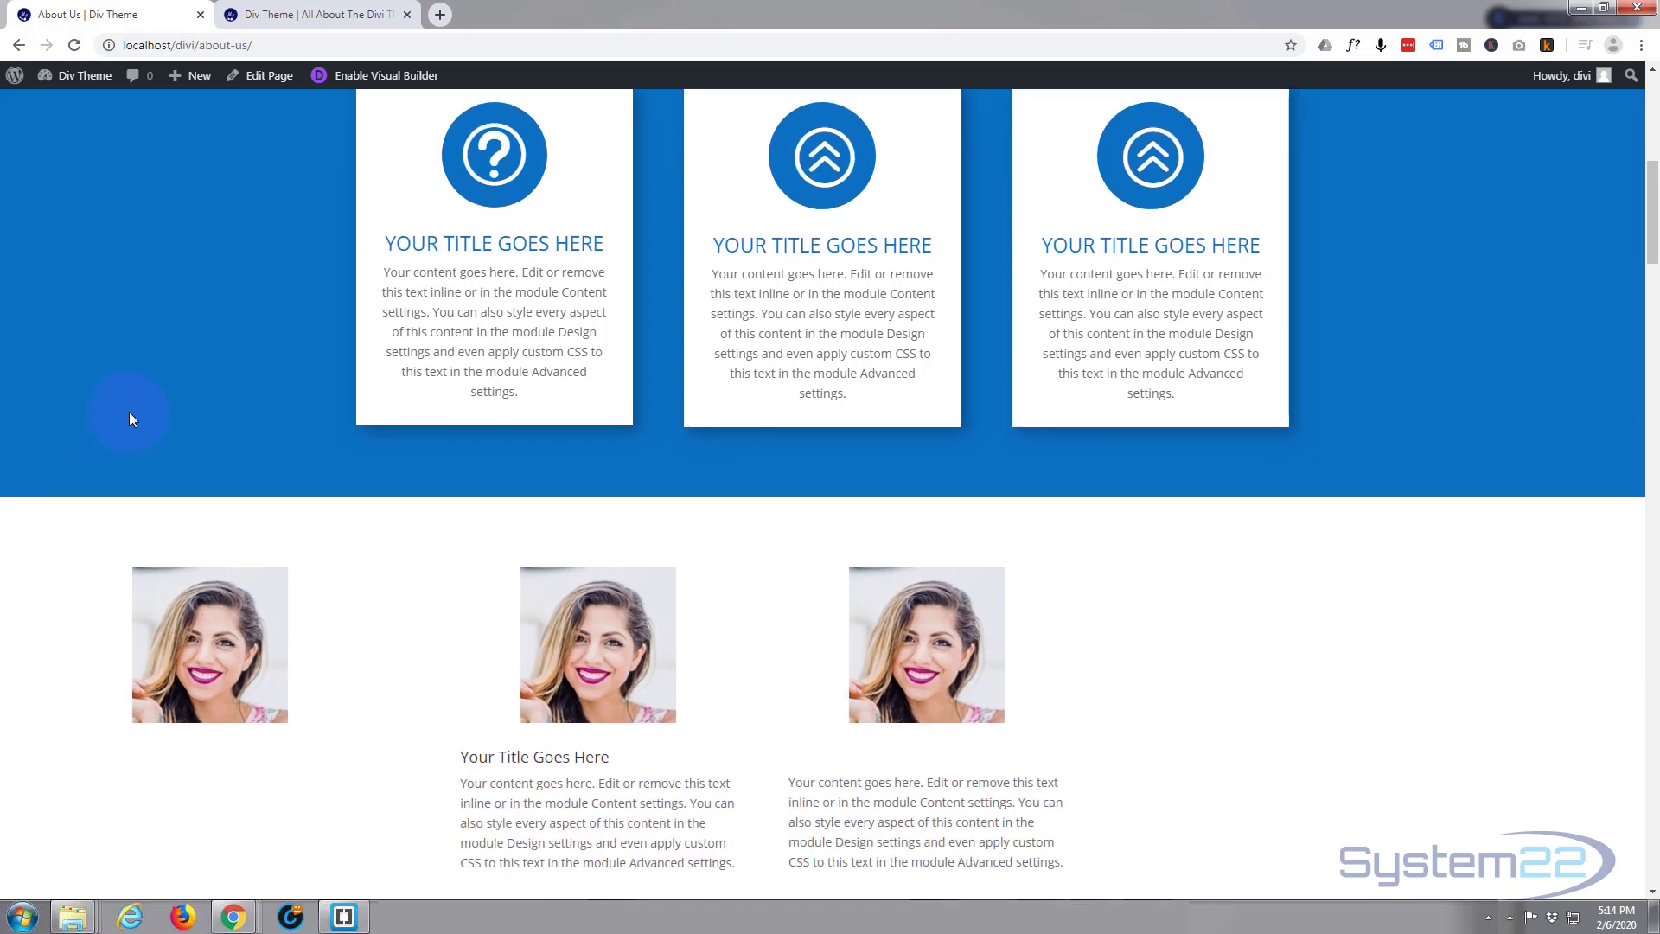
scroll(127, 412, "down", 3)
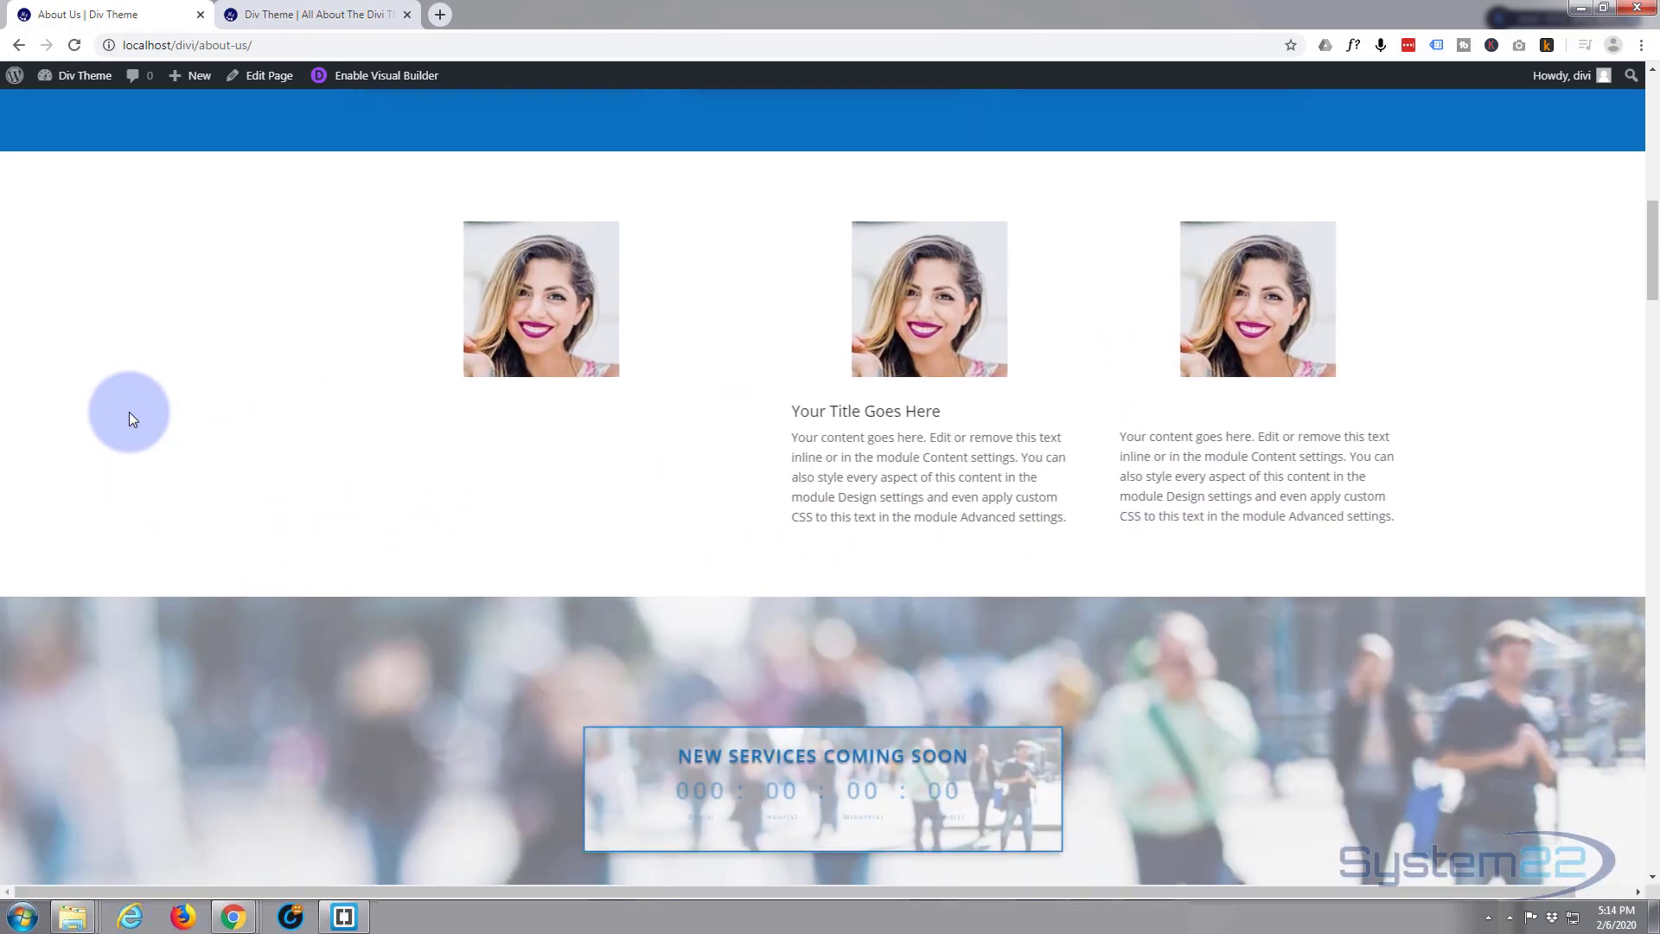
scroll(128, 411, "down", 1)
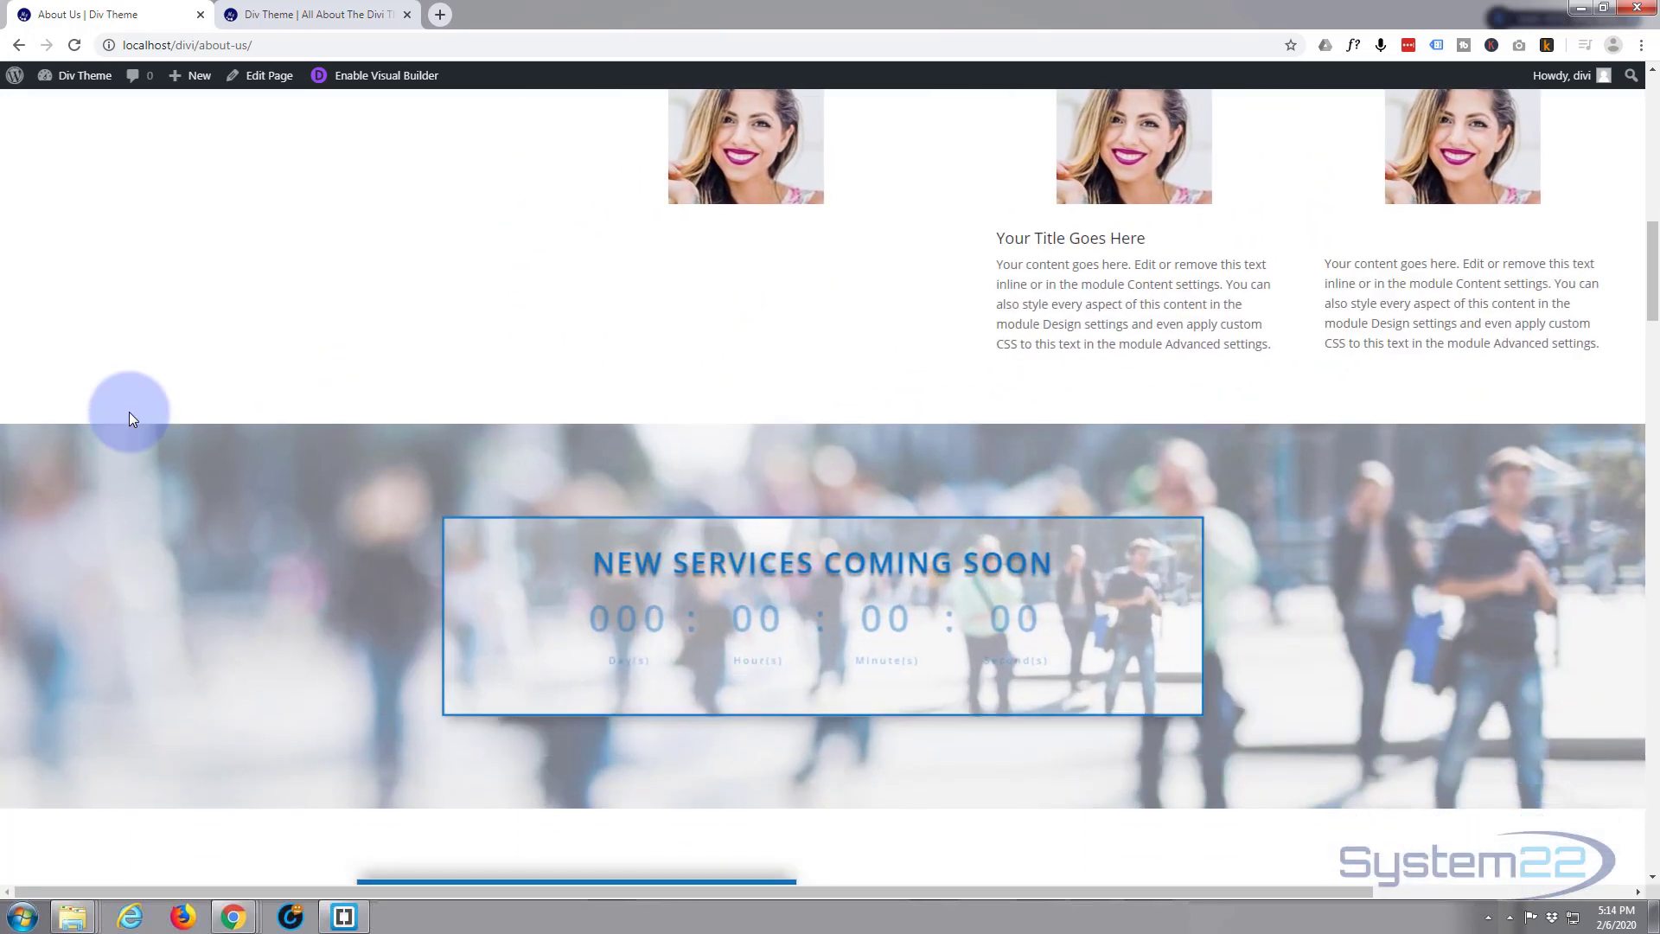
scroll(128, 411, "down", 3)
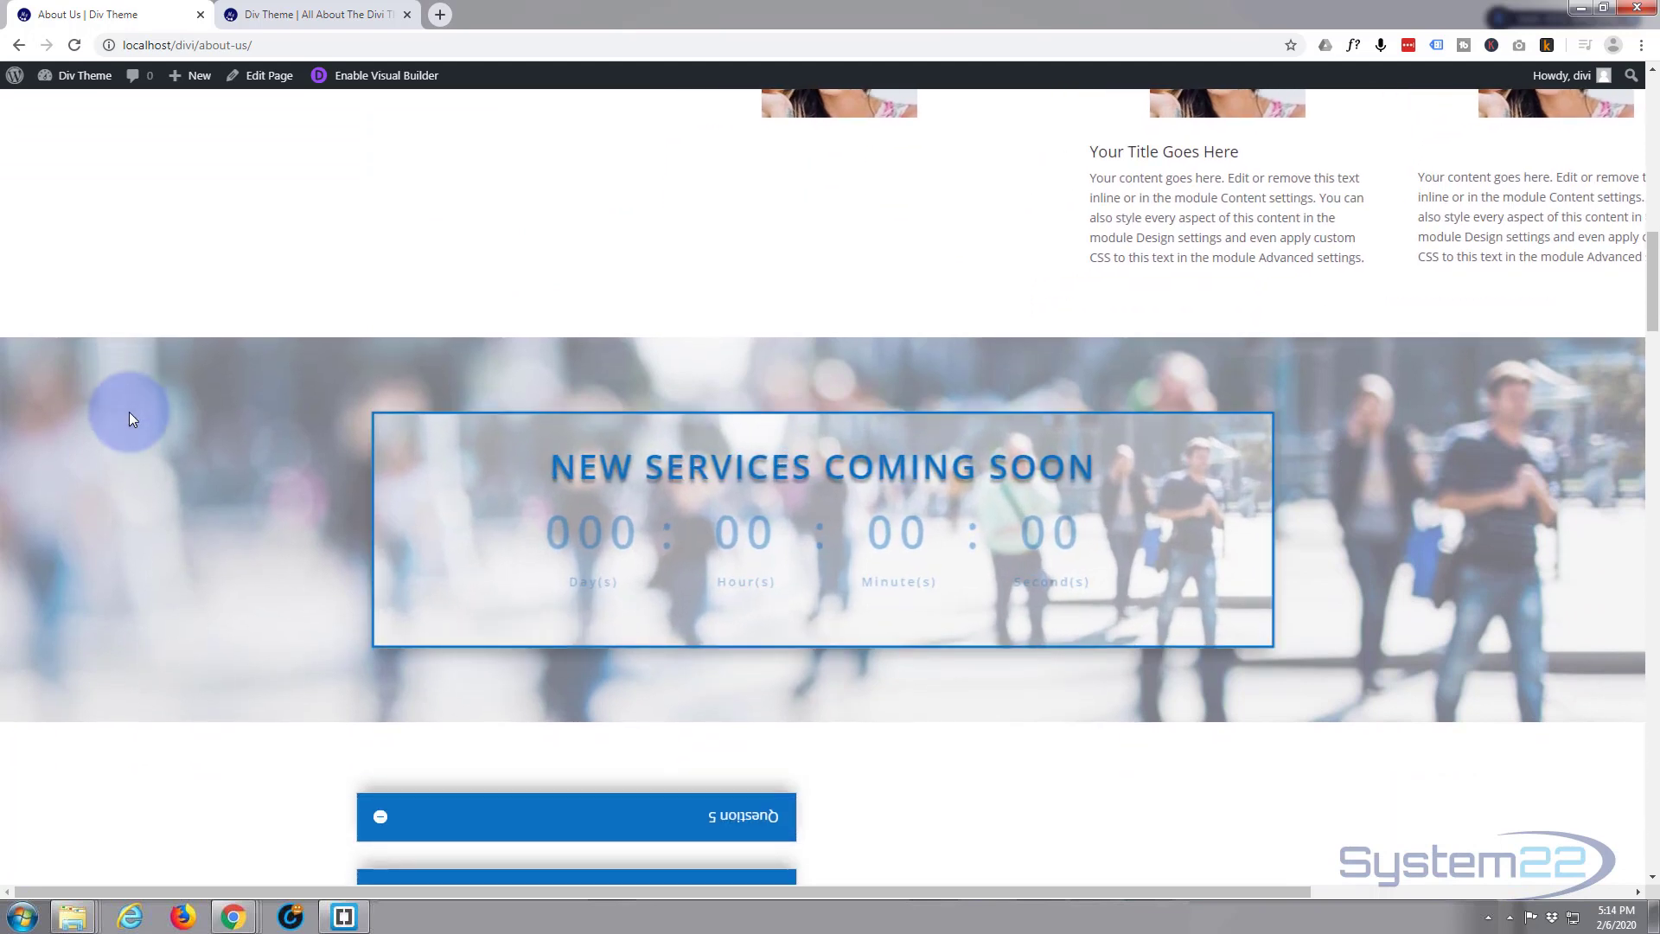
scroll(128, 411, "down", 1)
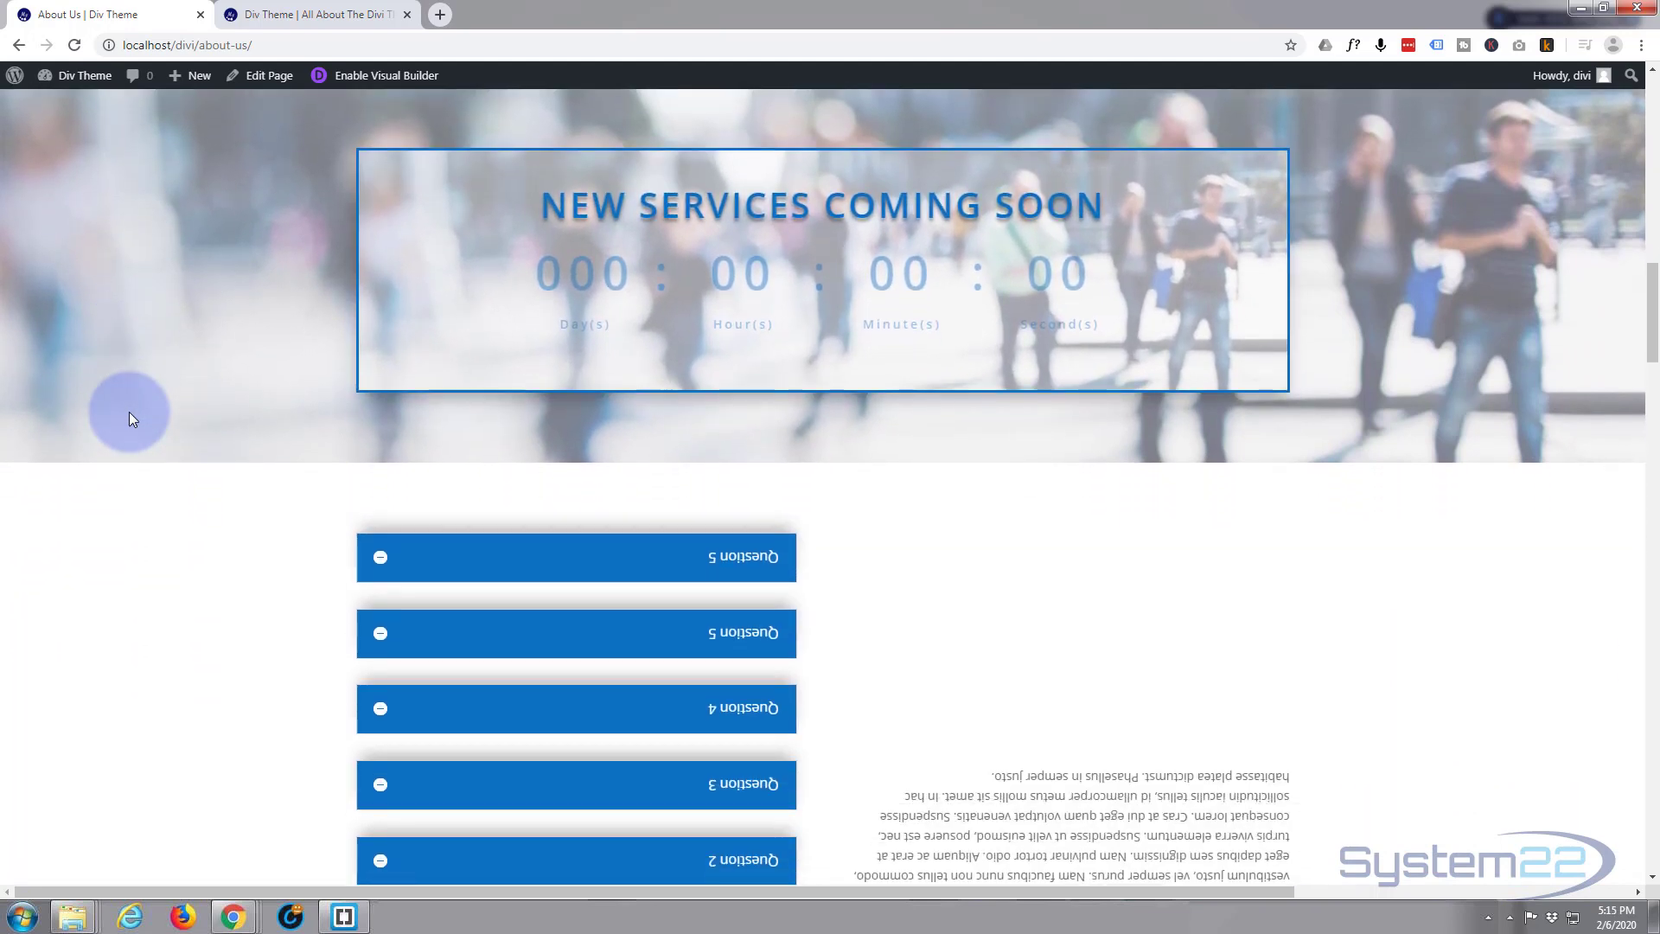
scroll(128, 412, "down", 1)
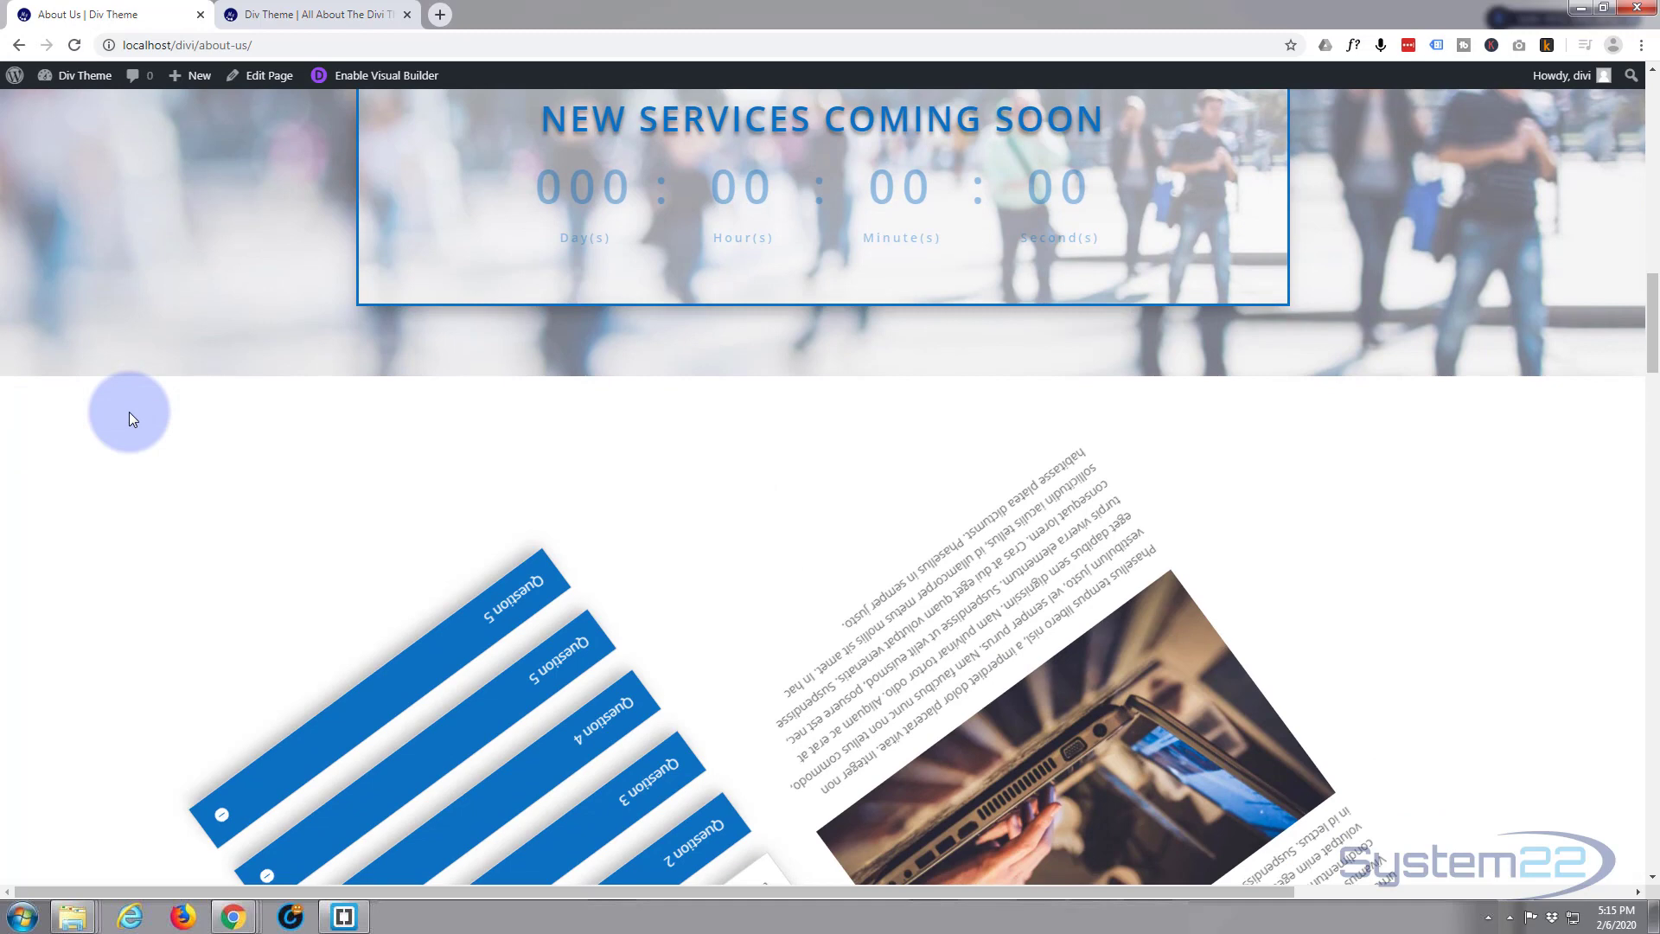
scroll(128, 412, "down", 3)
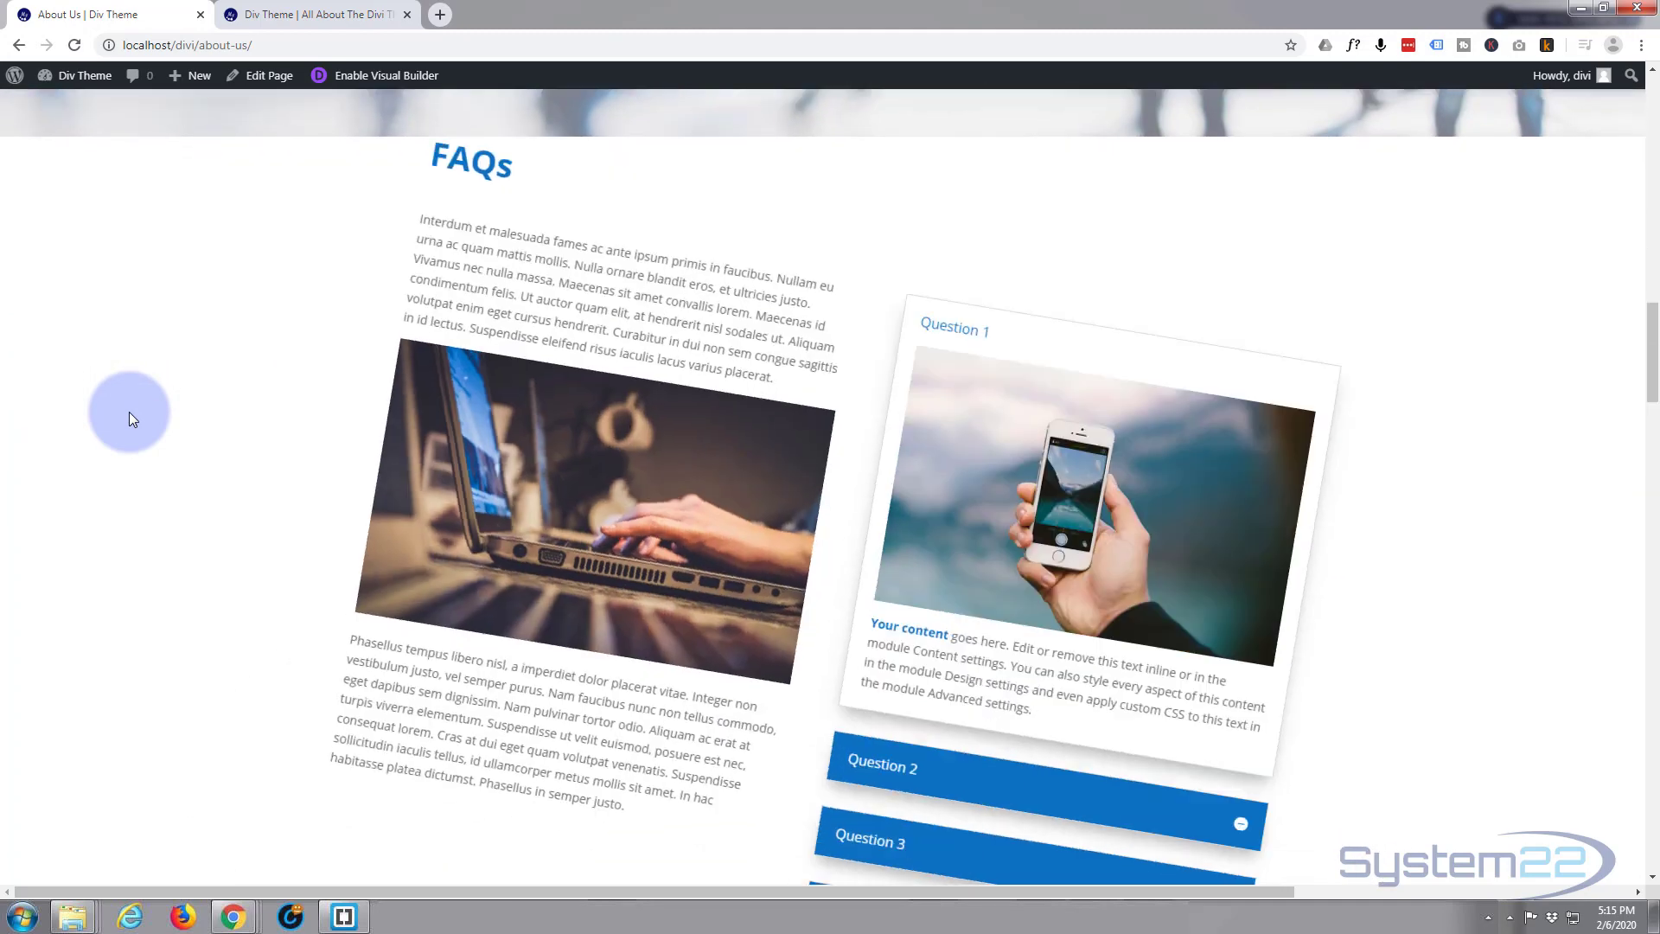
scroll(128, 412, "down", 8)
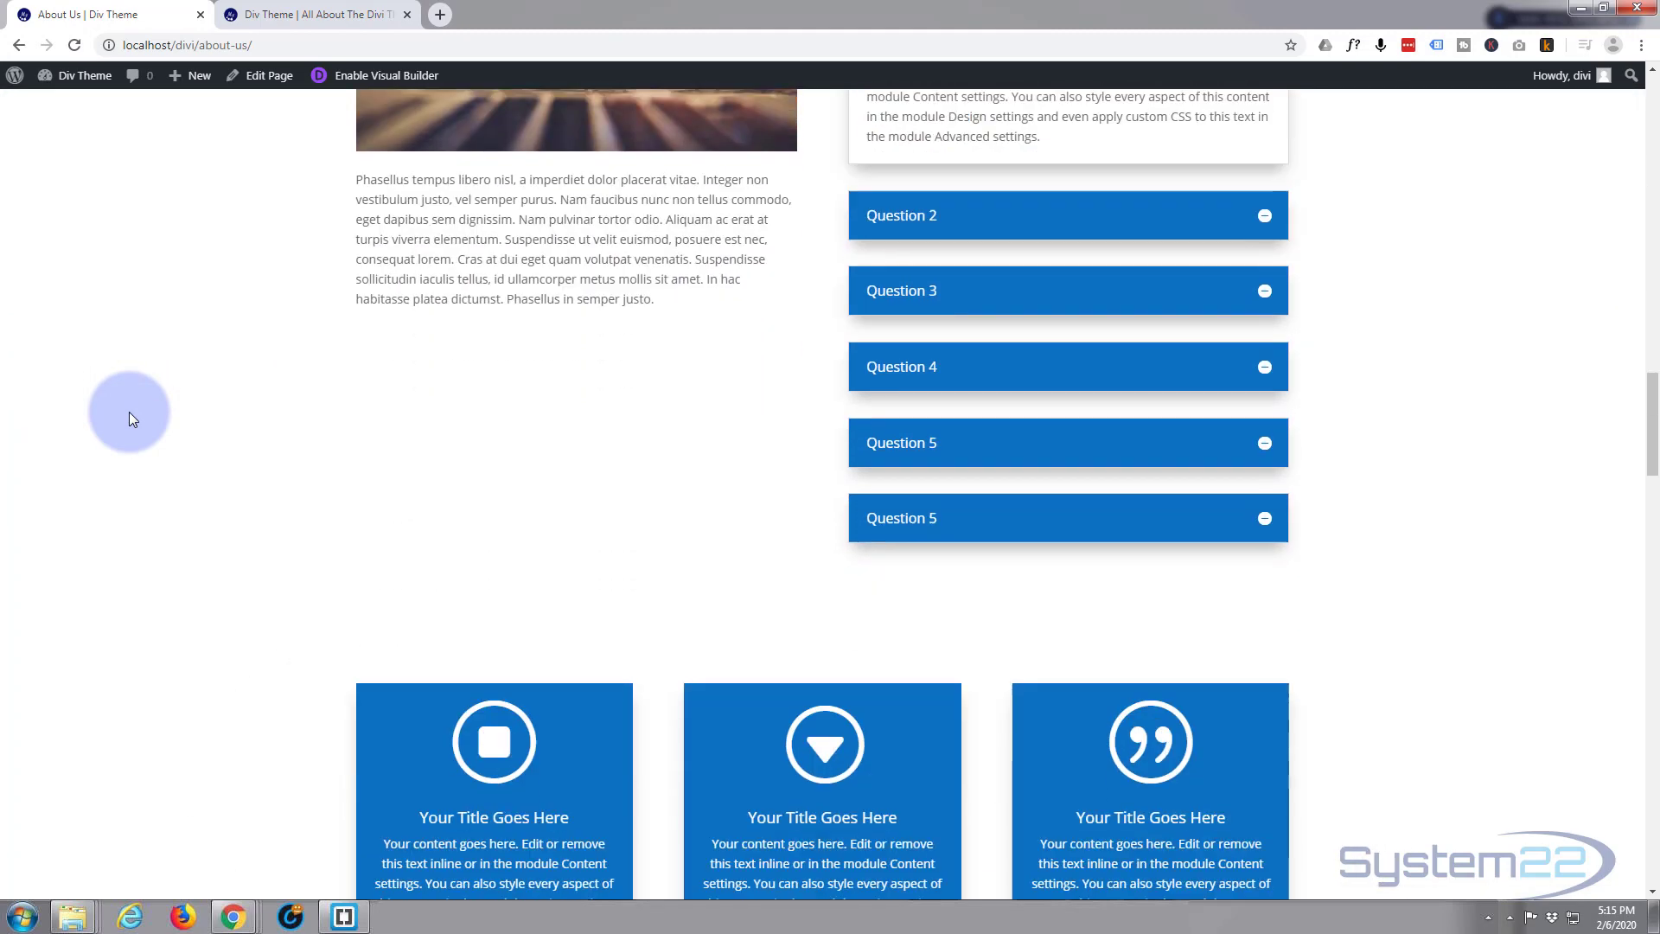
scroll(127, 412, "up", 9)
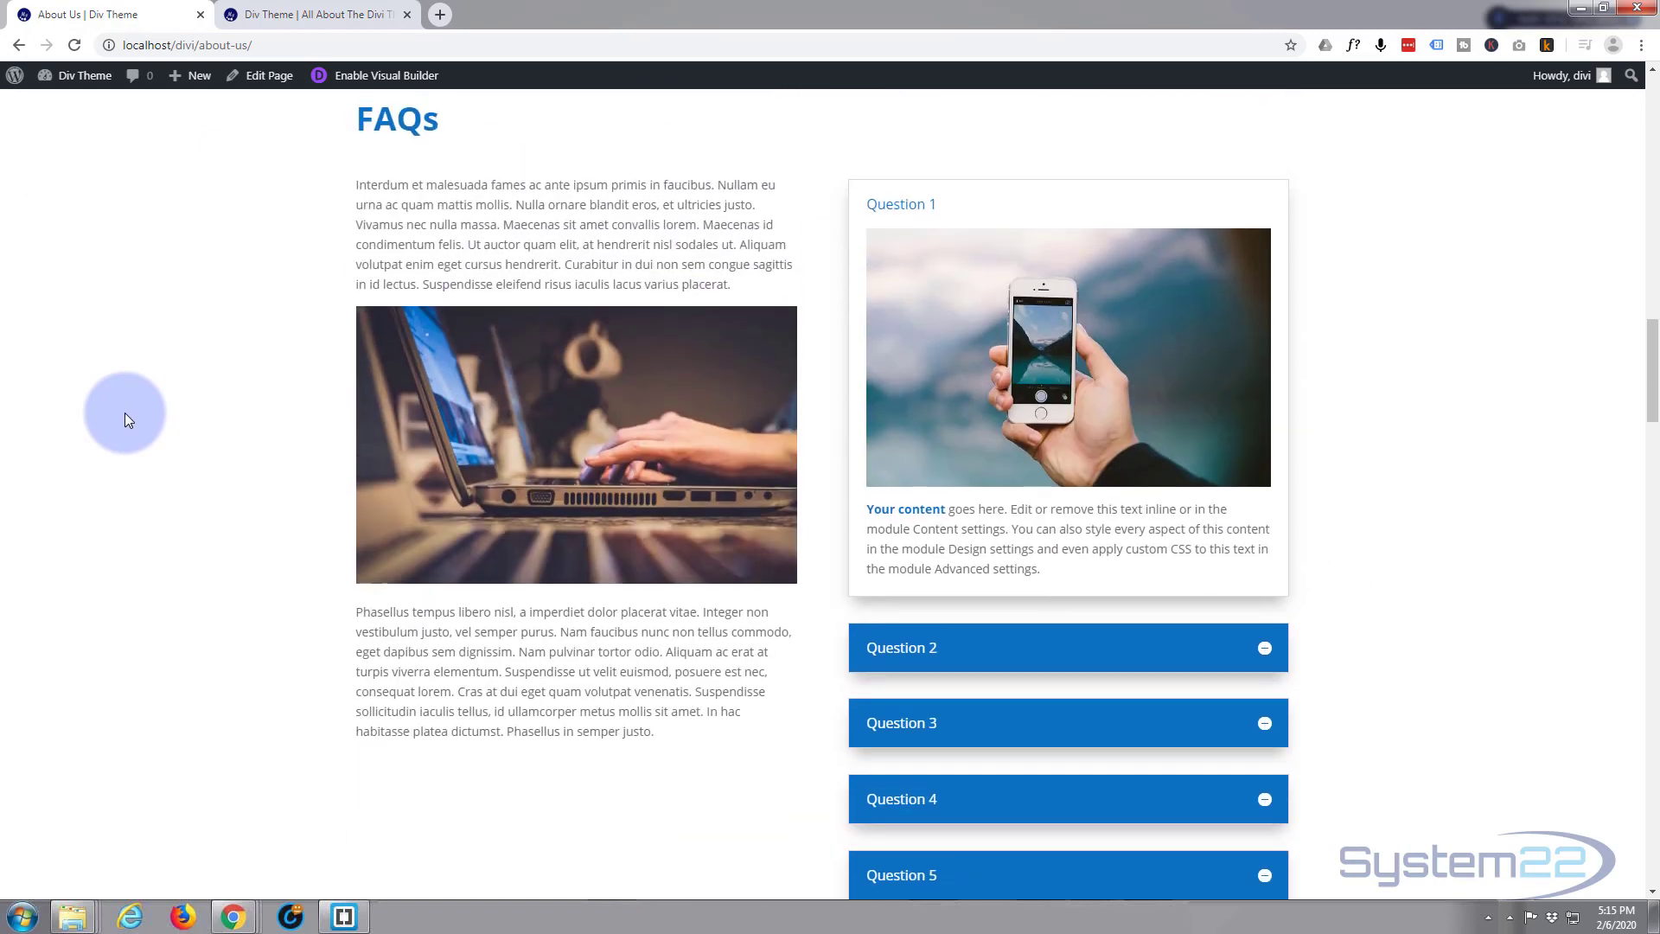
scroll(125, 413, "up", 12)
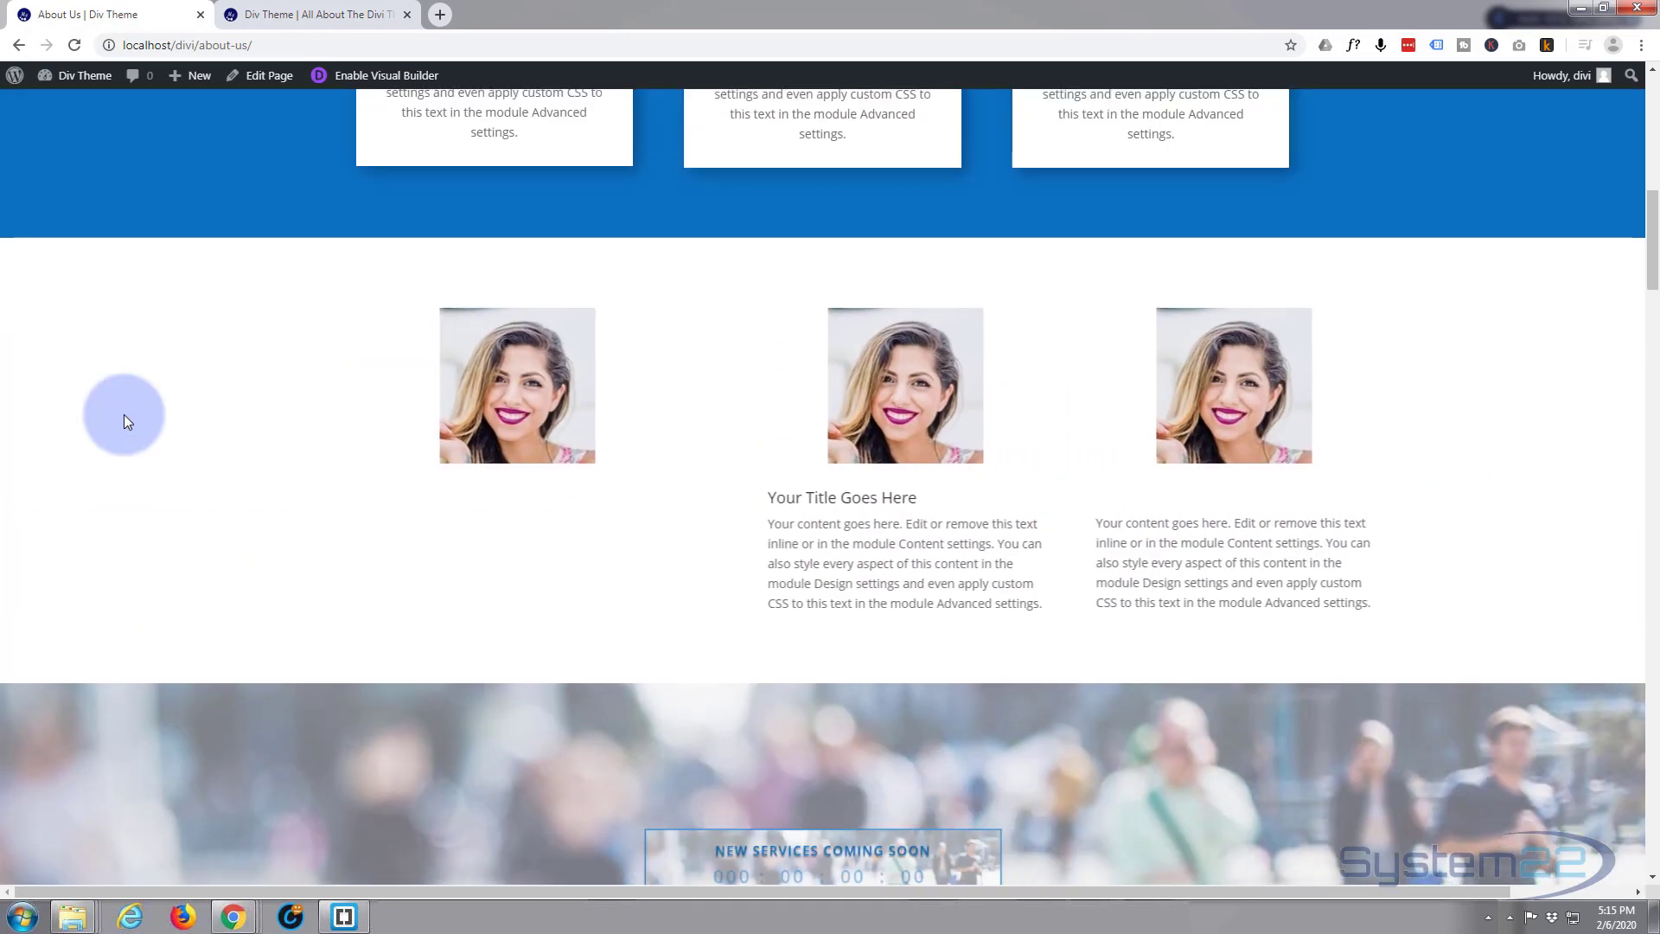
scroll(125, 422, "up", 9)
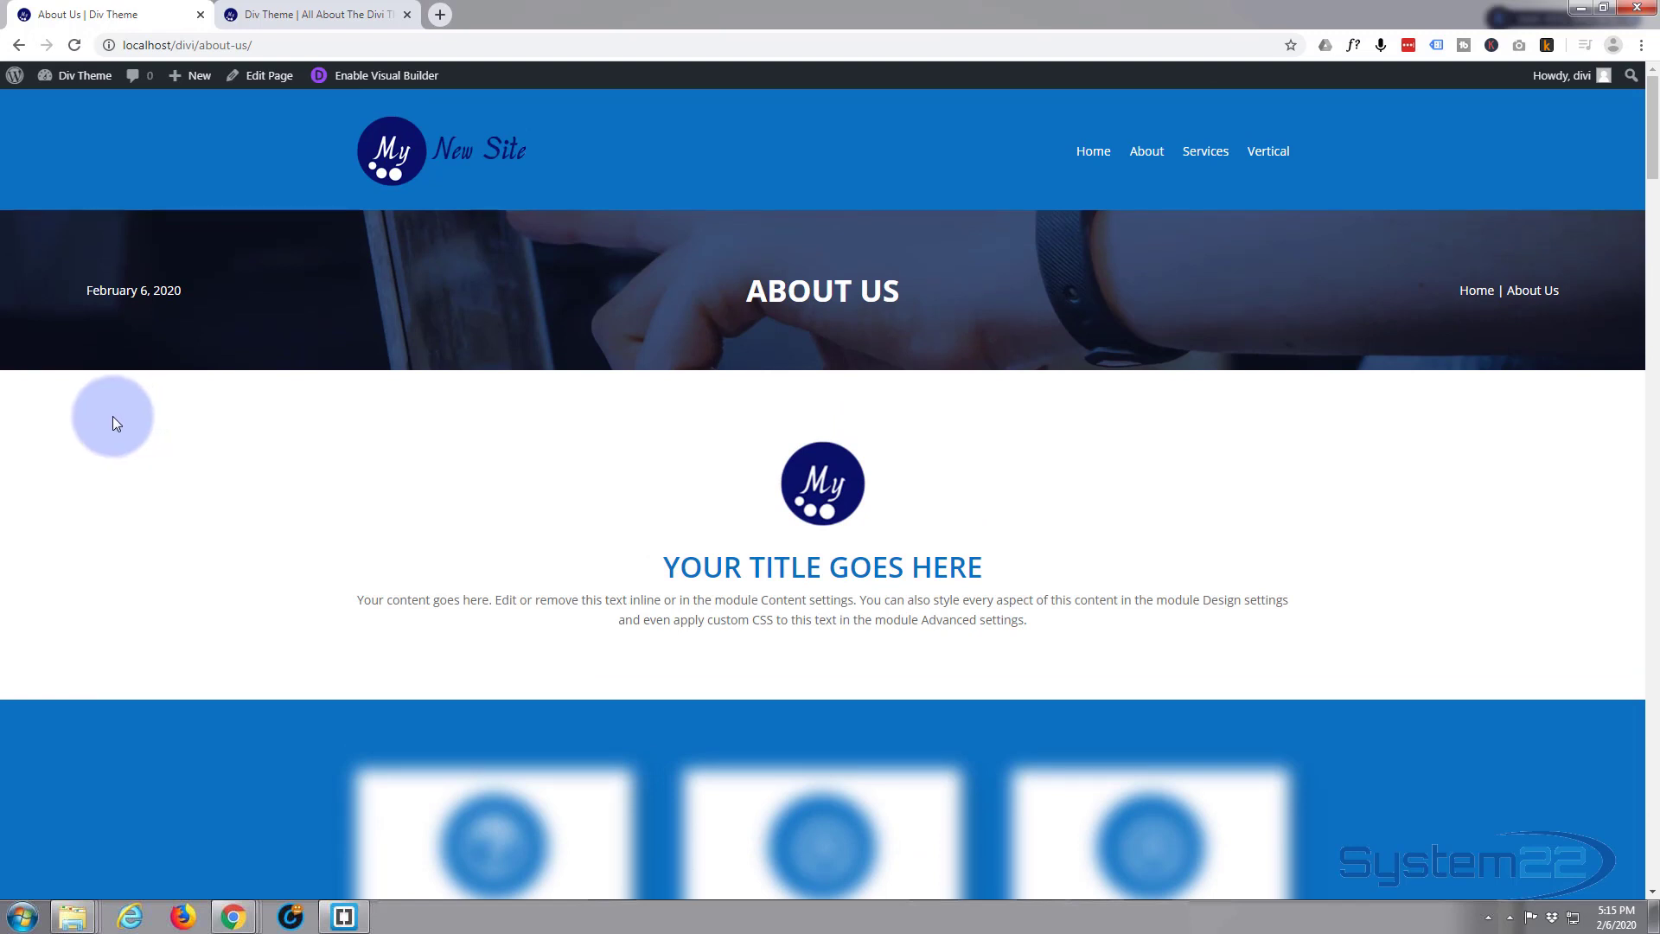
Step: Open the Scroll Effects options of the row holding the countdown timer on the page open in the Visual Builder
left_click(309, 14)
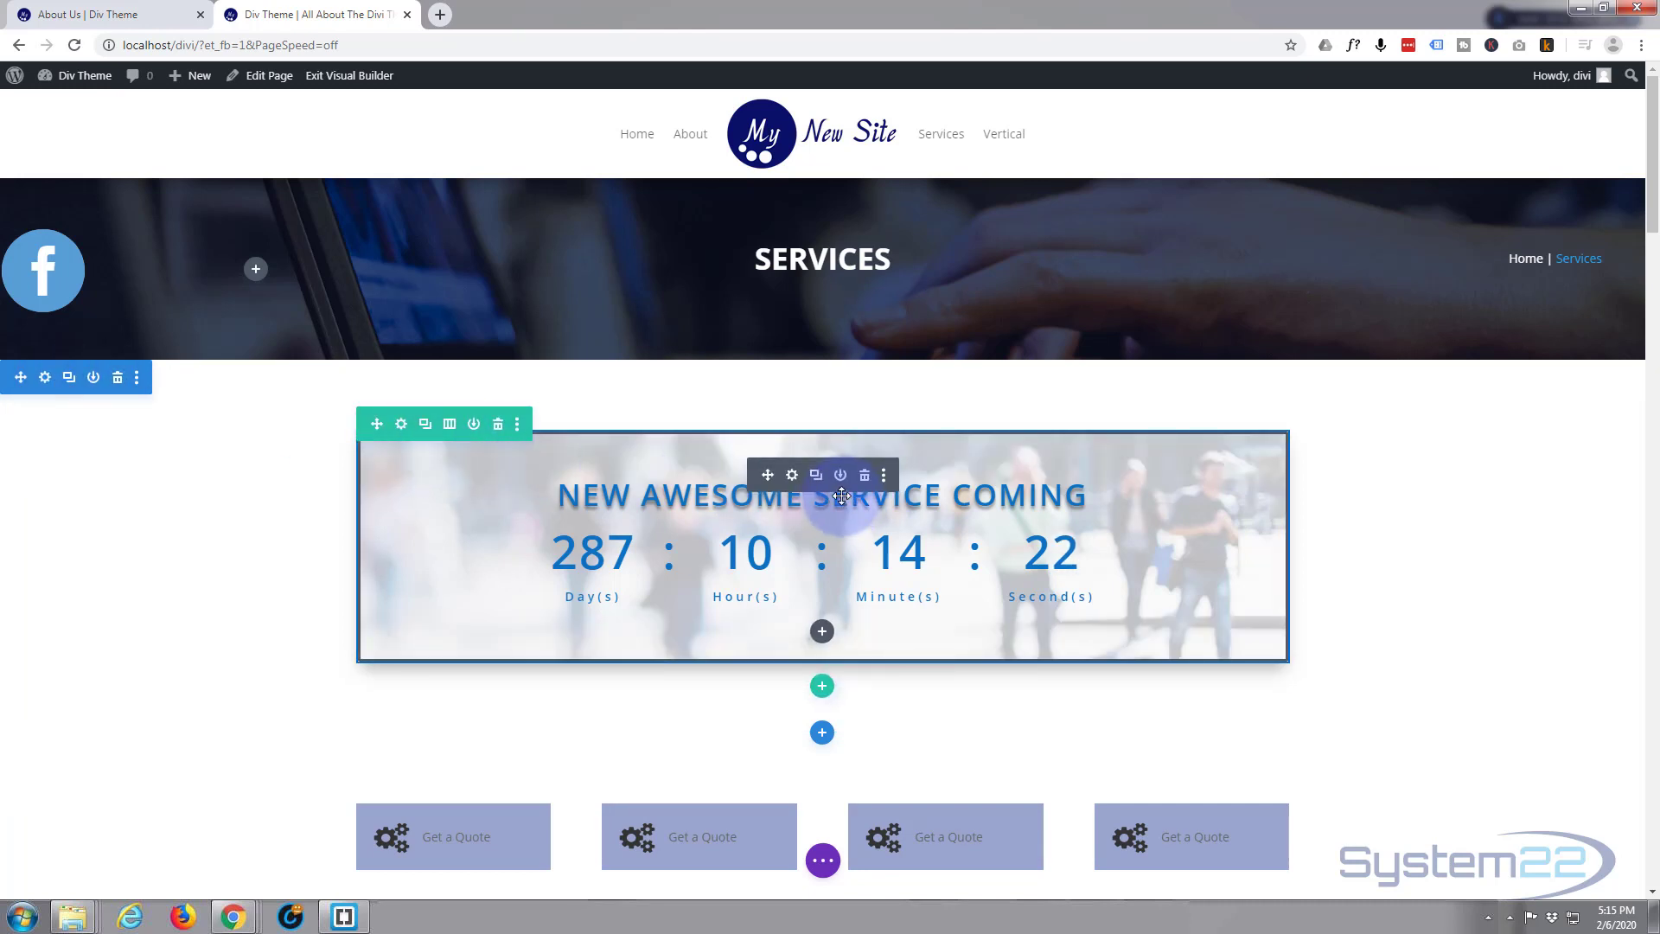
left_click(401, 425)
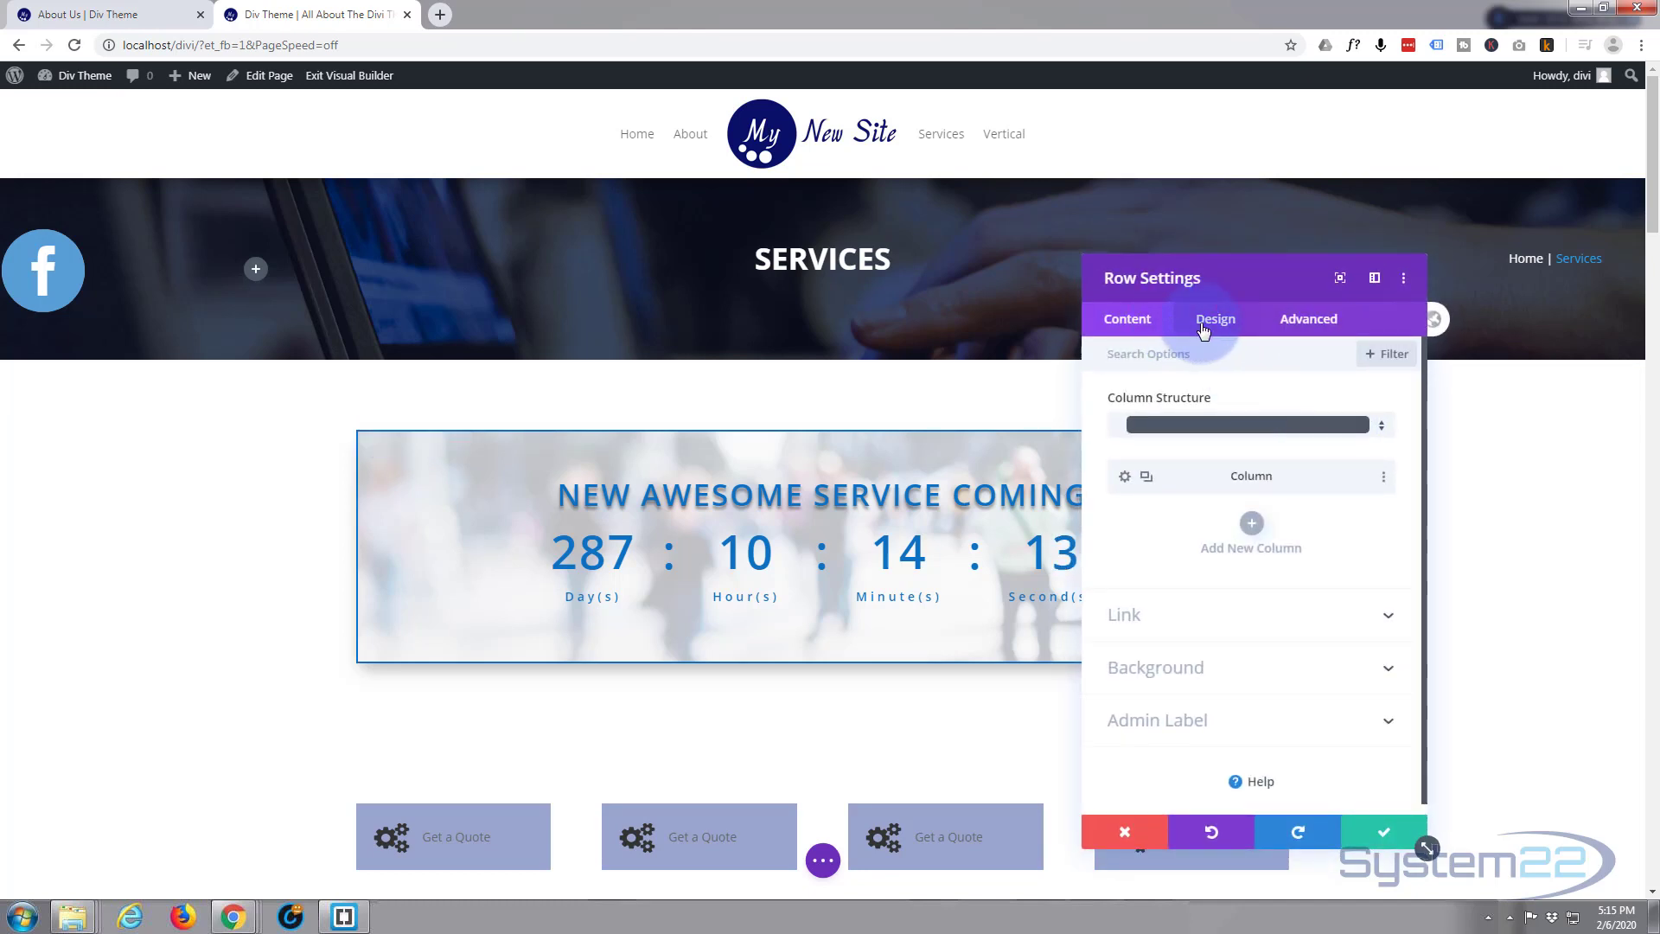
left_click(1327, 331)
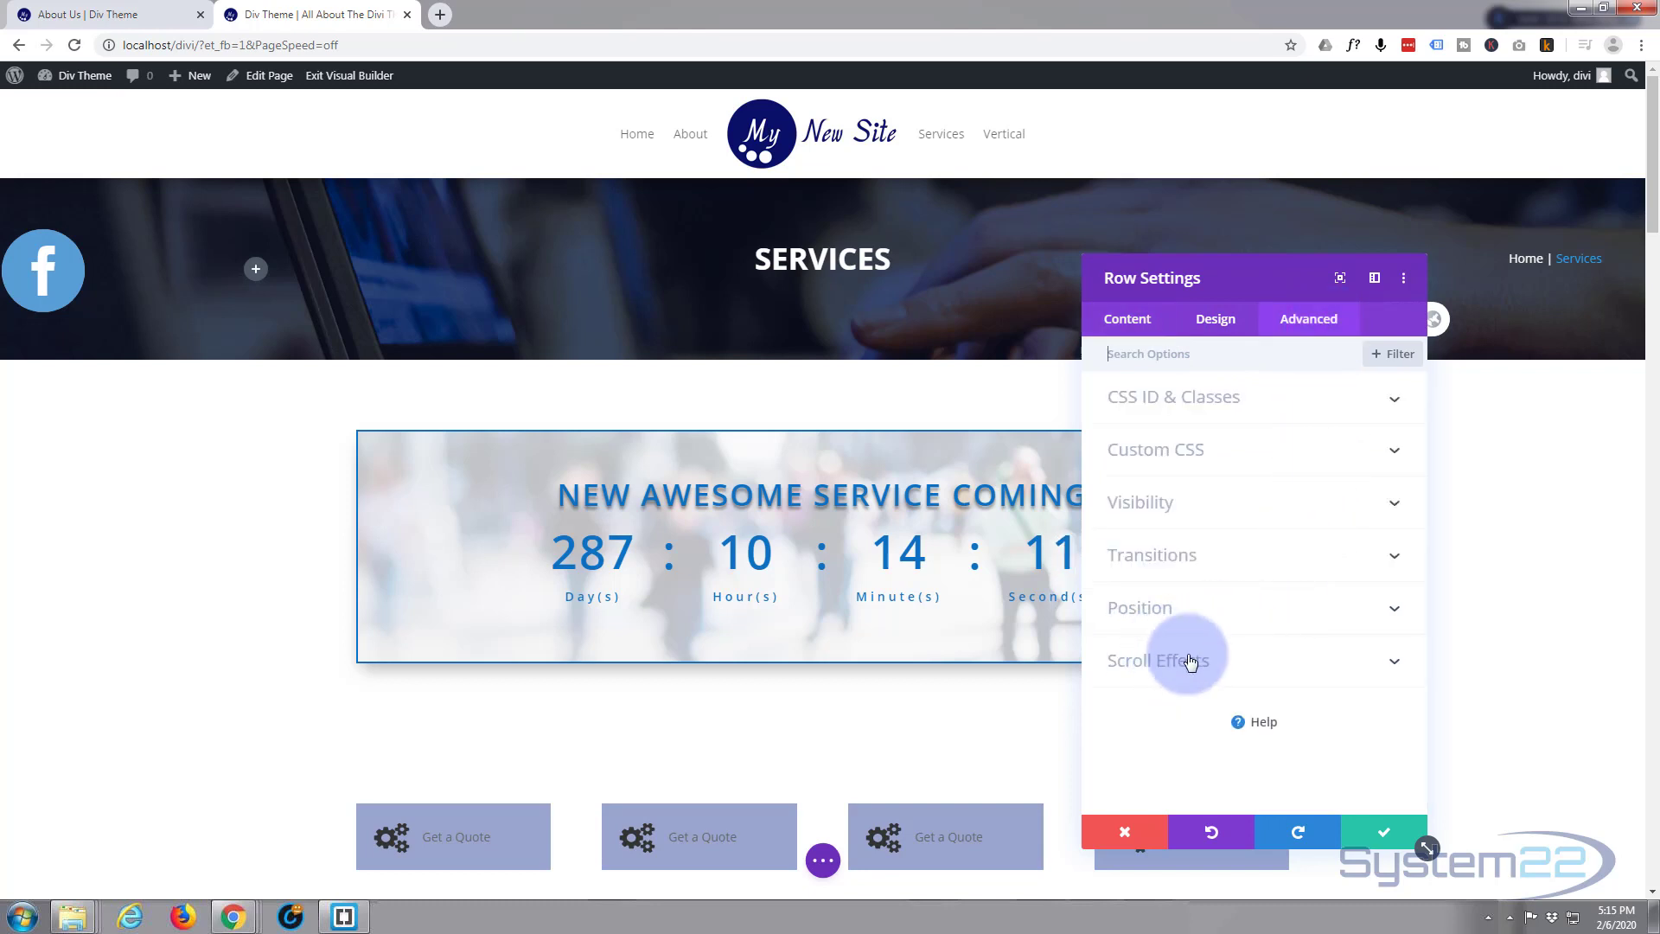
left_click_drag(1248, 293, 1254, 128)
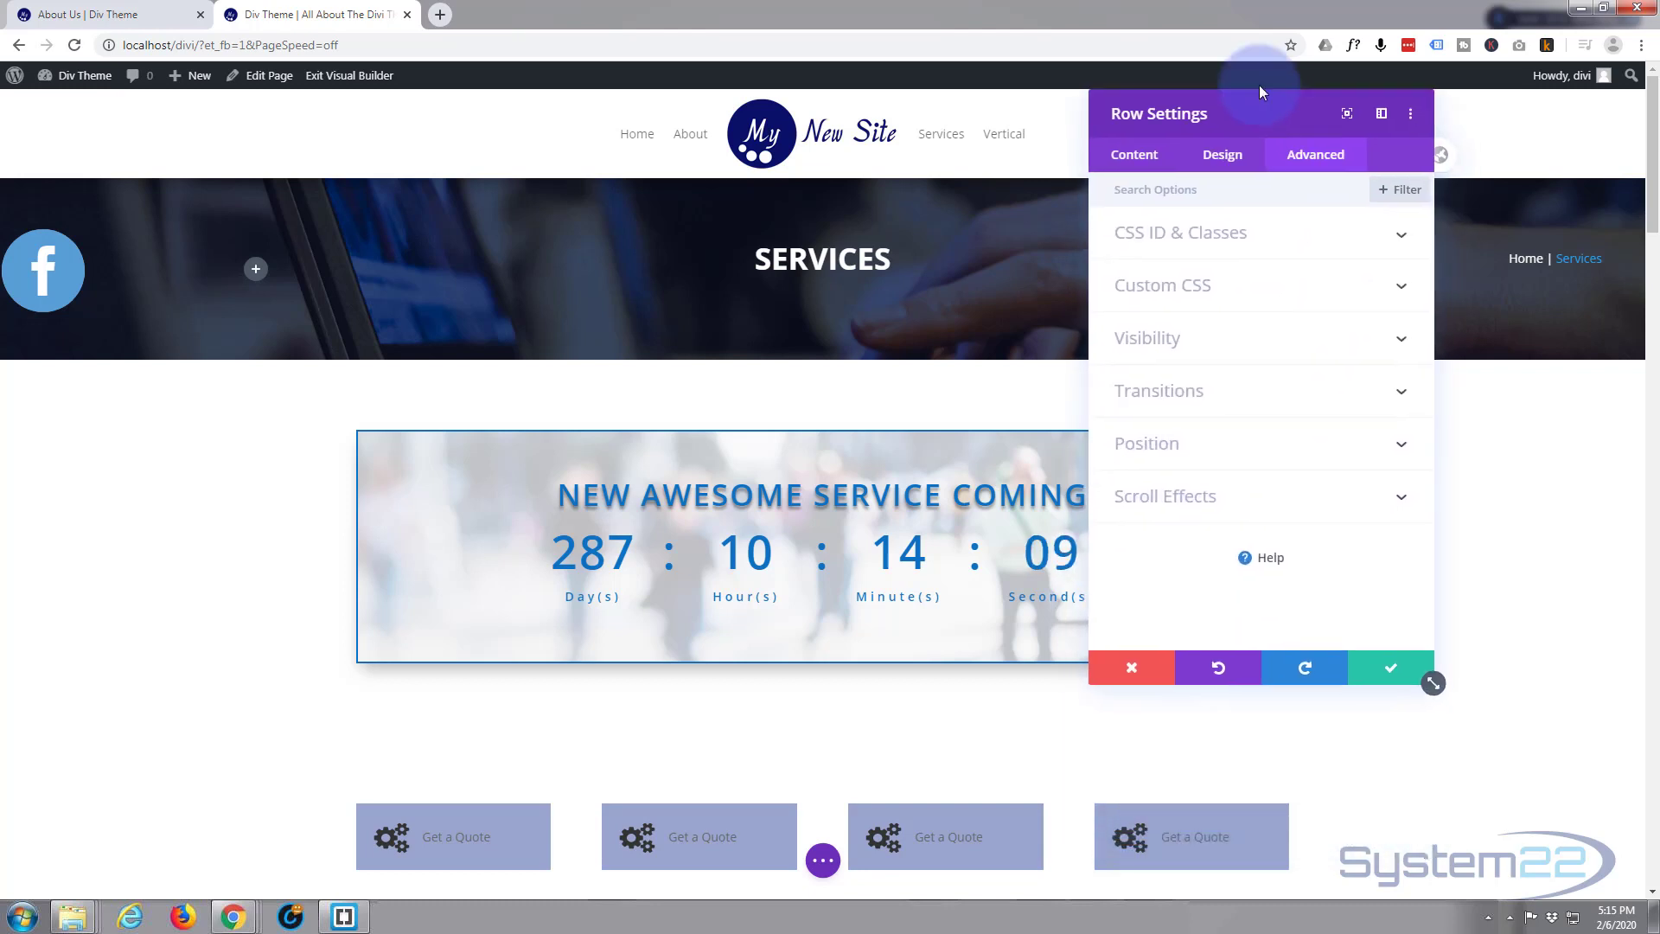
left_click(1318, 508)
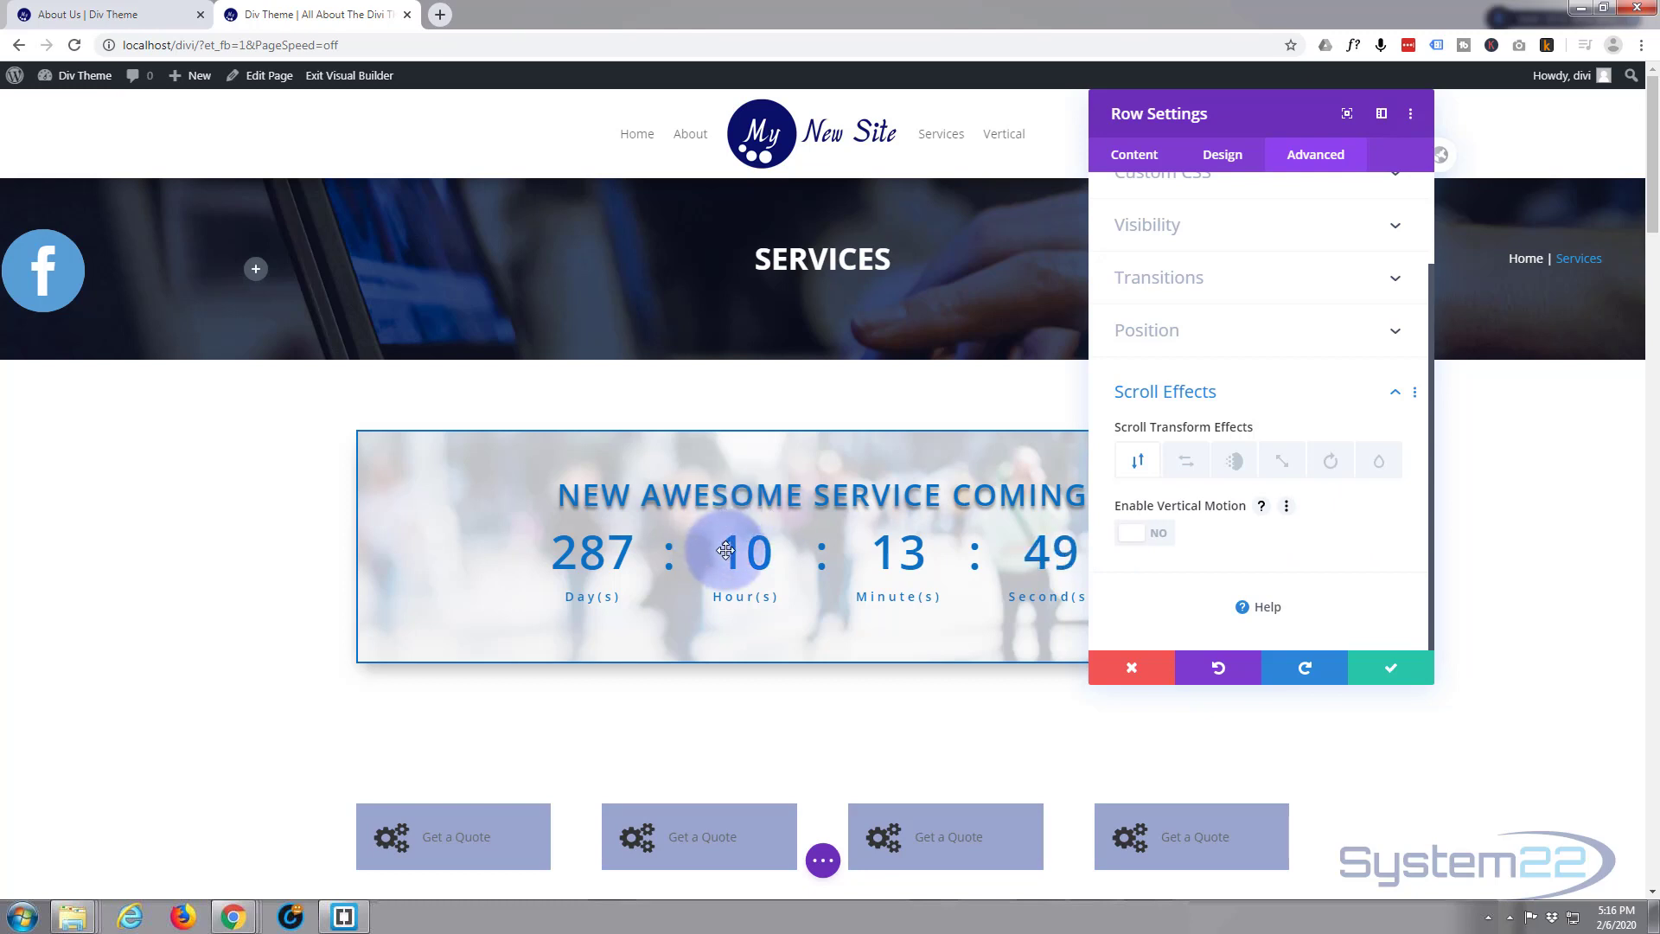
Step: Enable the Fading In and Out scroll effect for the countdown timer row
scroll(728, 547, "down", 4)
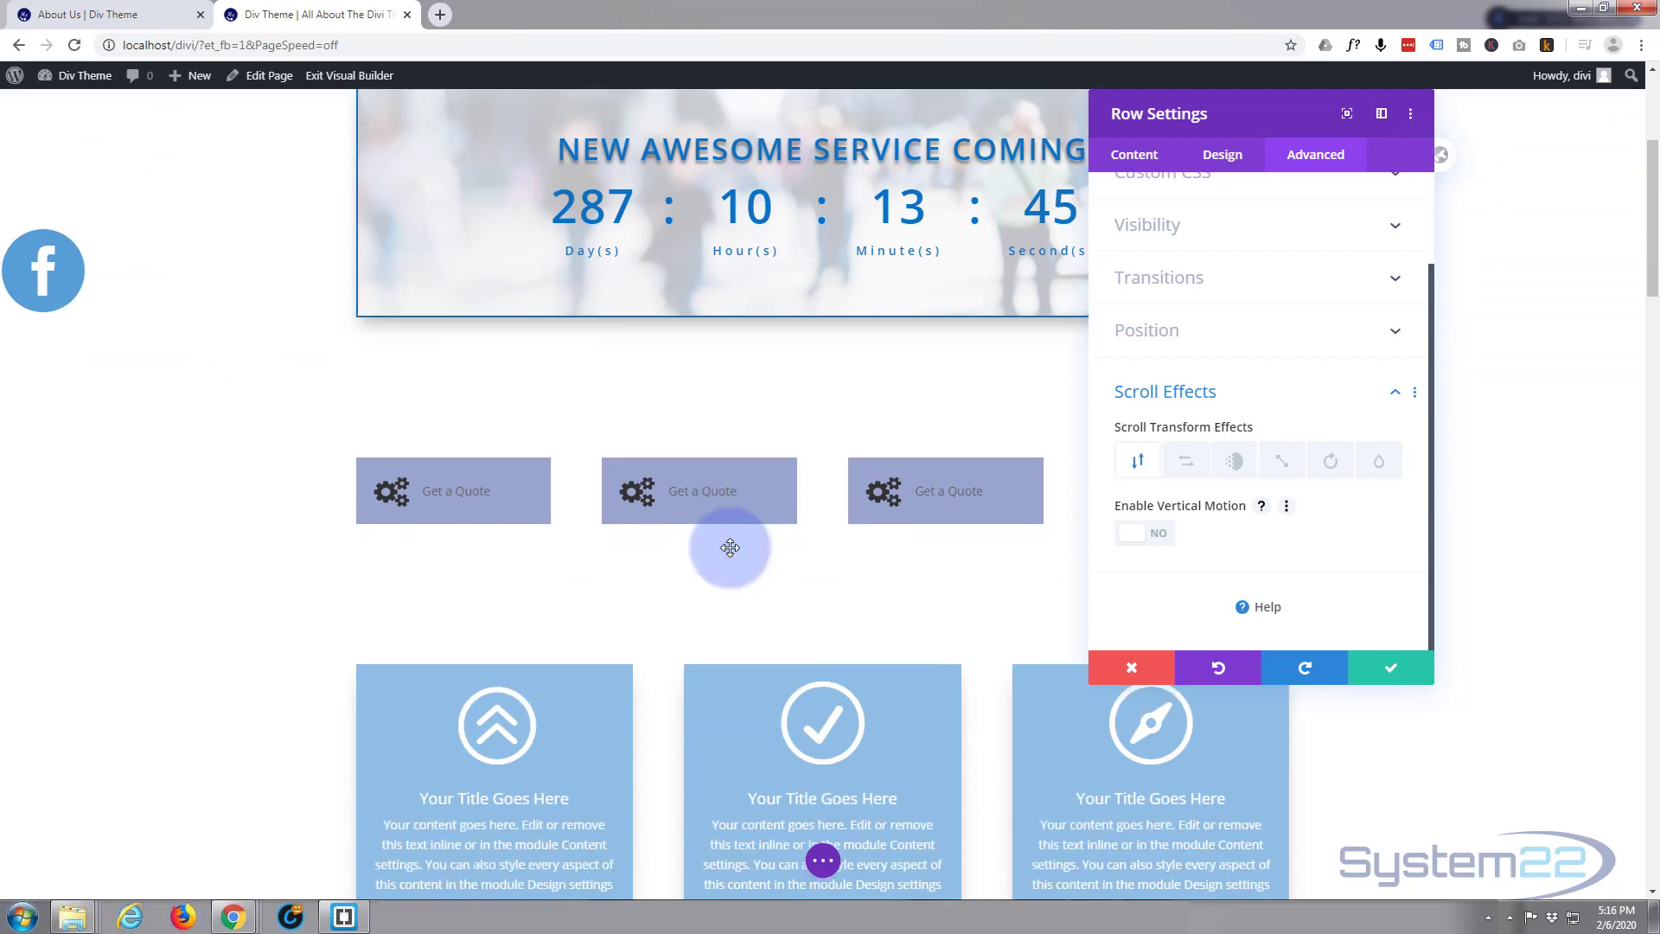
scroll(731, 549, "up", 4)
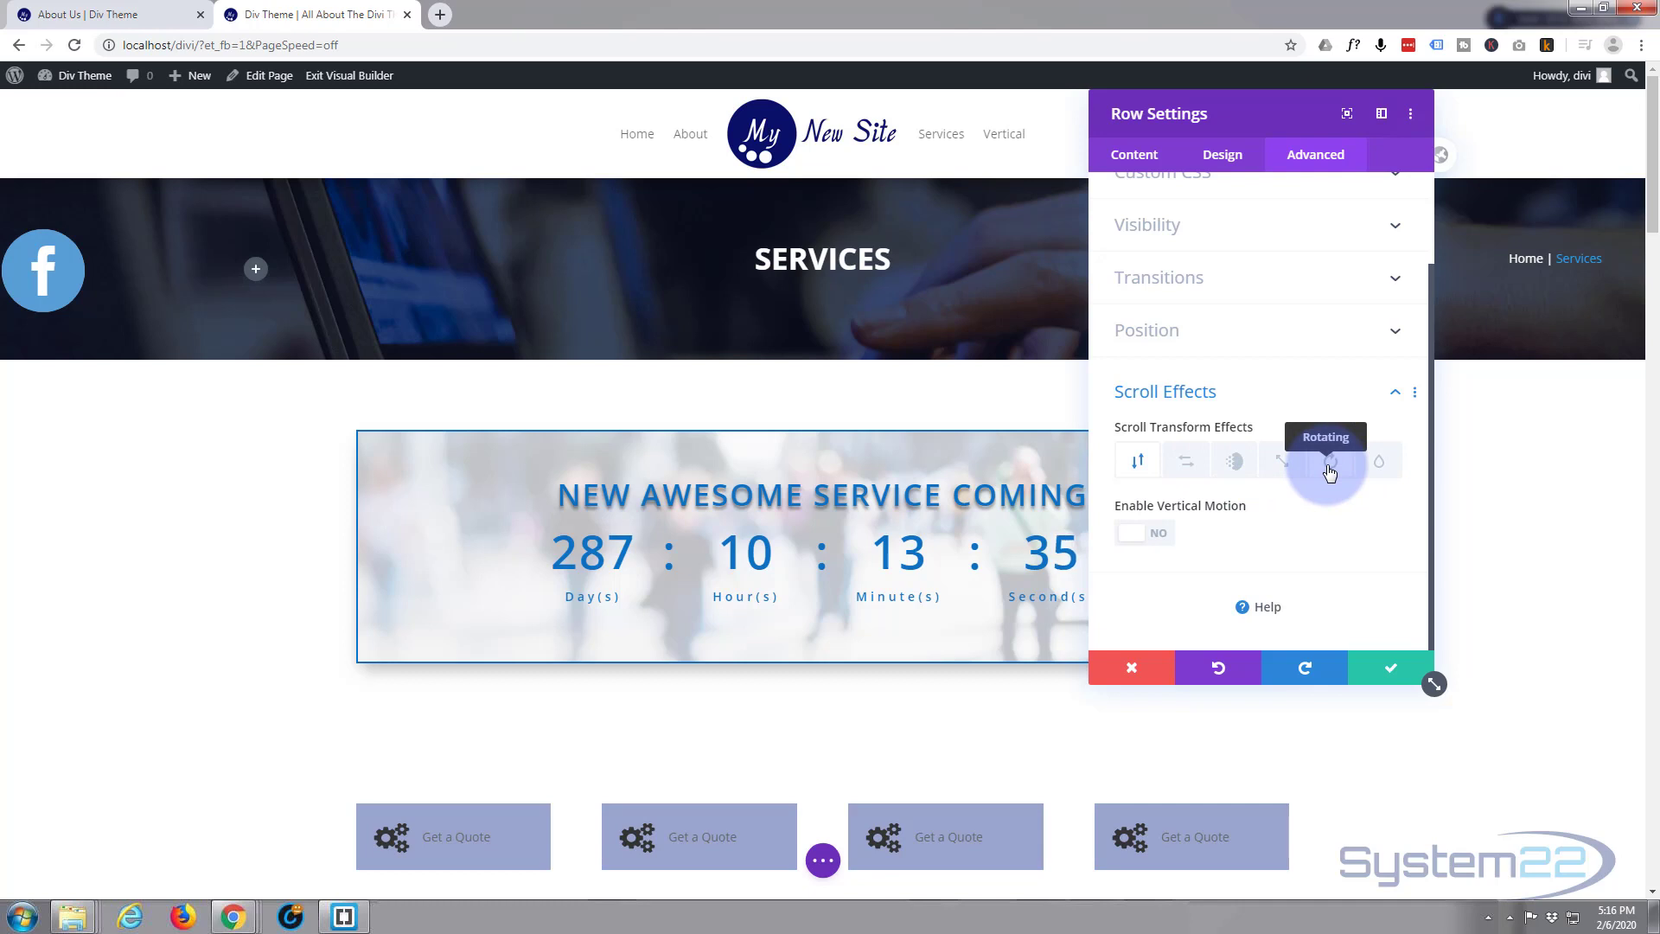
left_click(1236, 463)
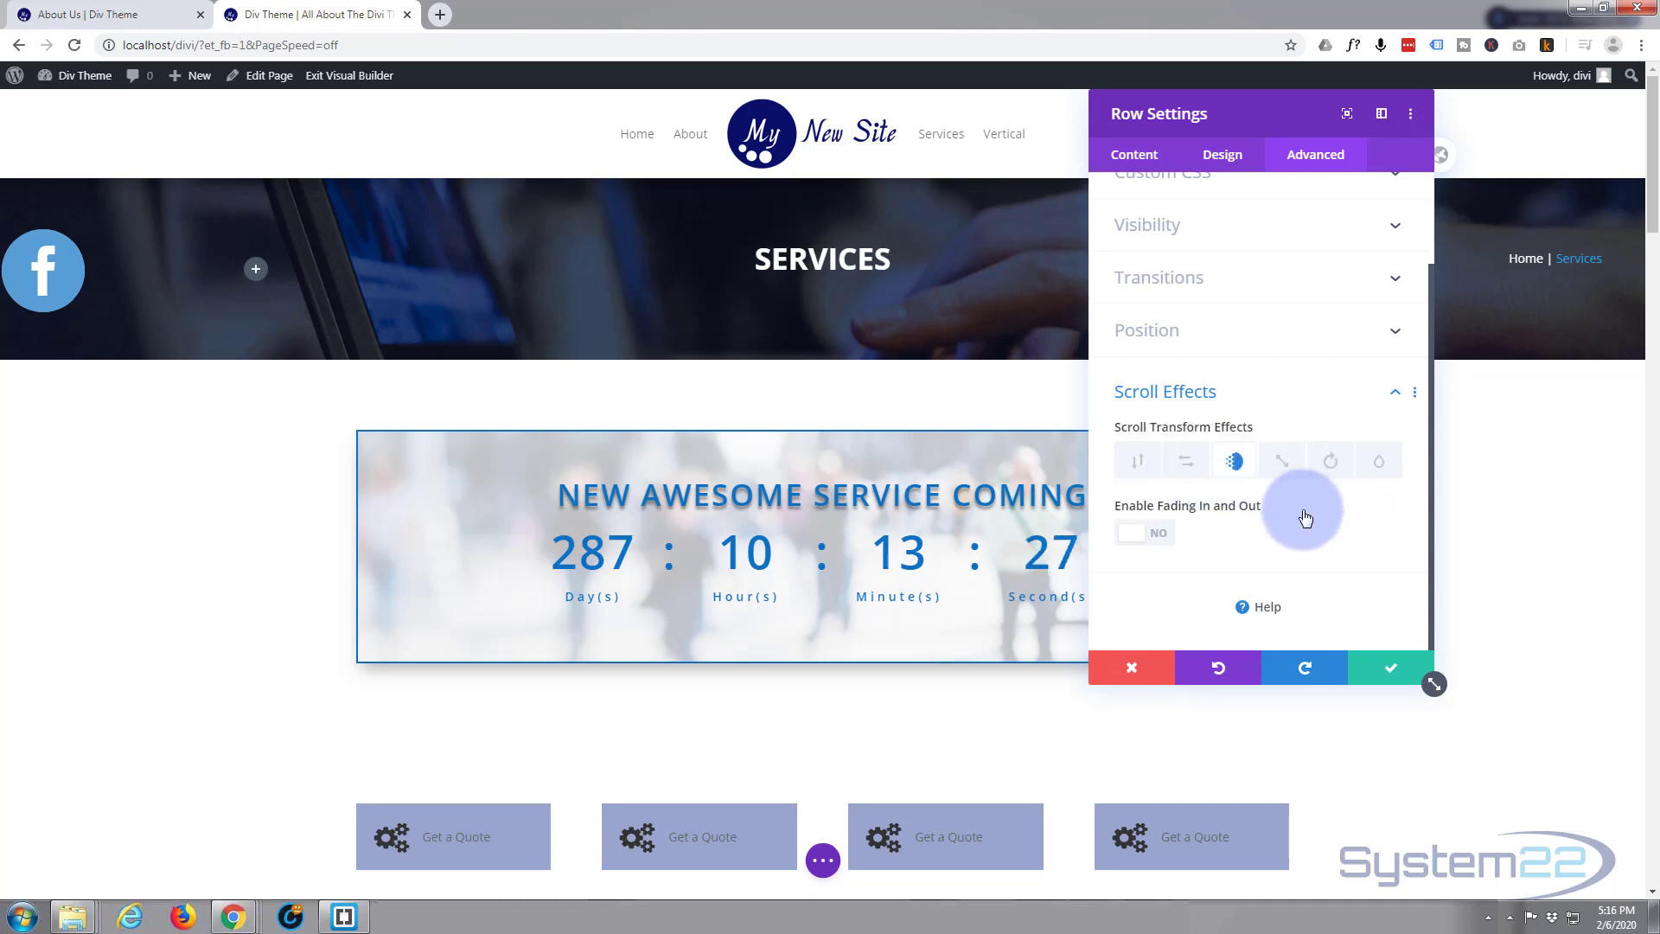
left_click(1152, 534)
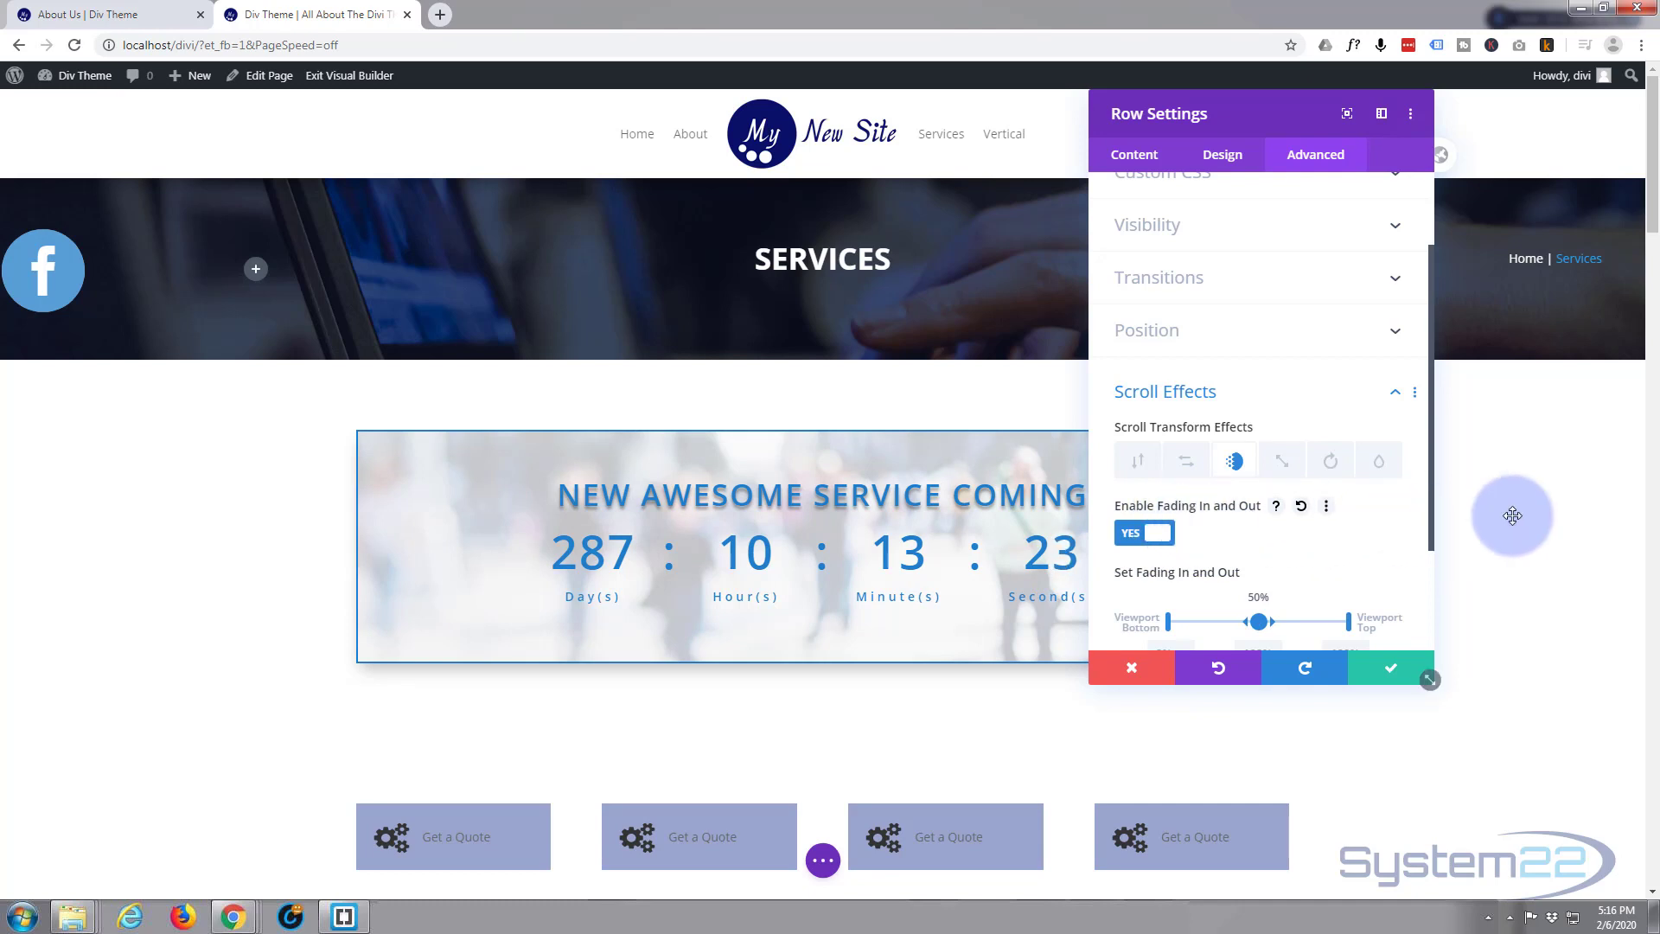
Step: Examine the fading options and preview how the countdown timer row fades as the page moves through the viewport
scroll(1500, 482, "down", 4)
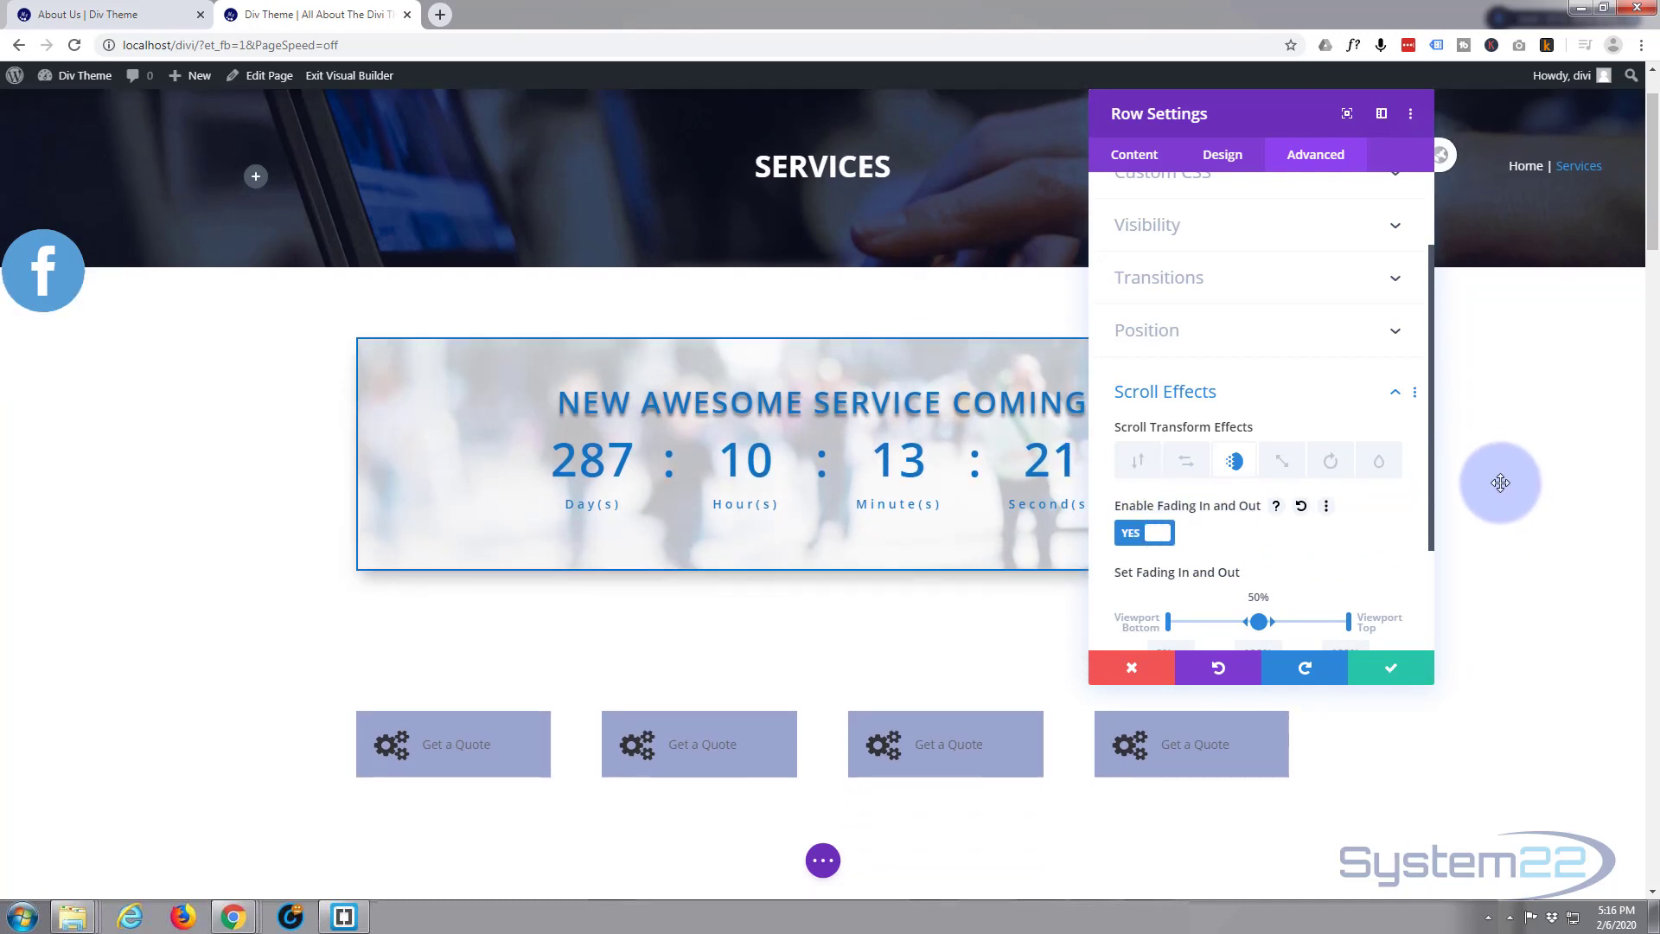
scroll(1500, 482, "up", 4)
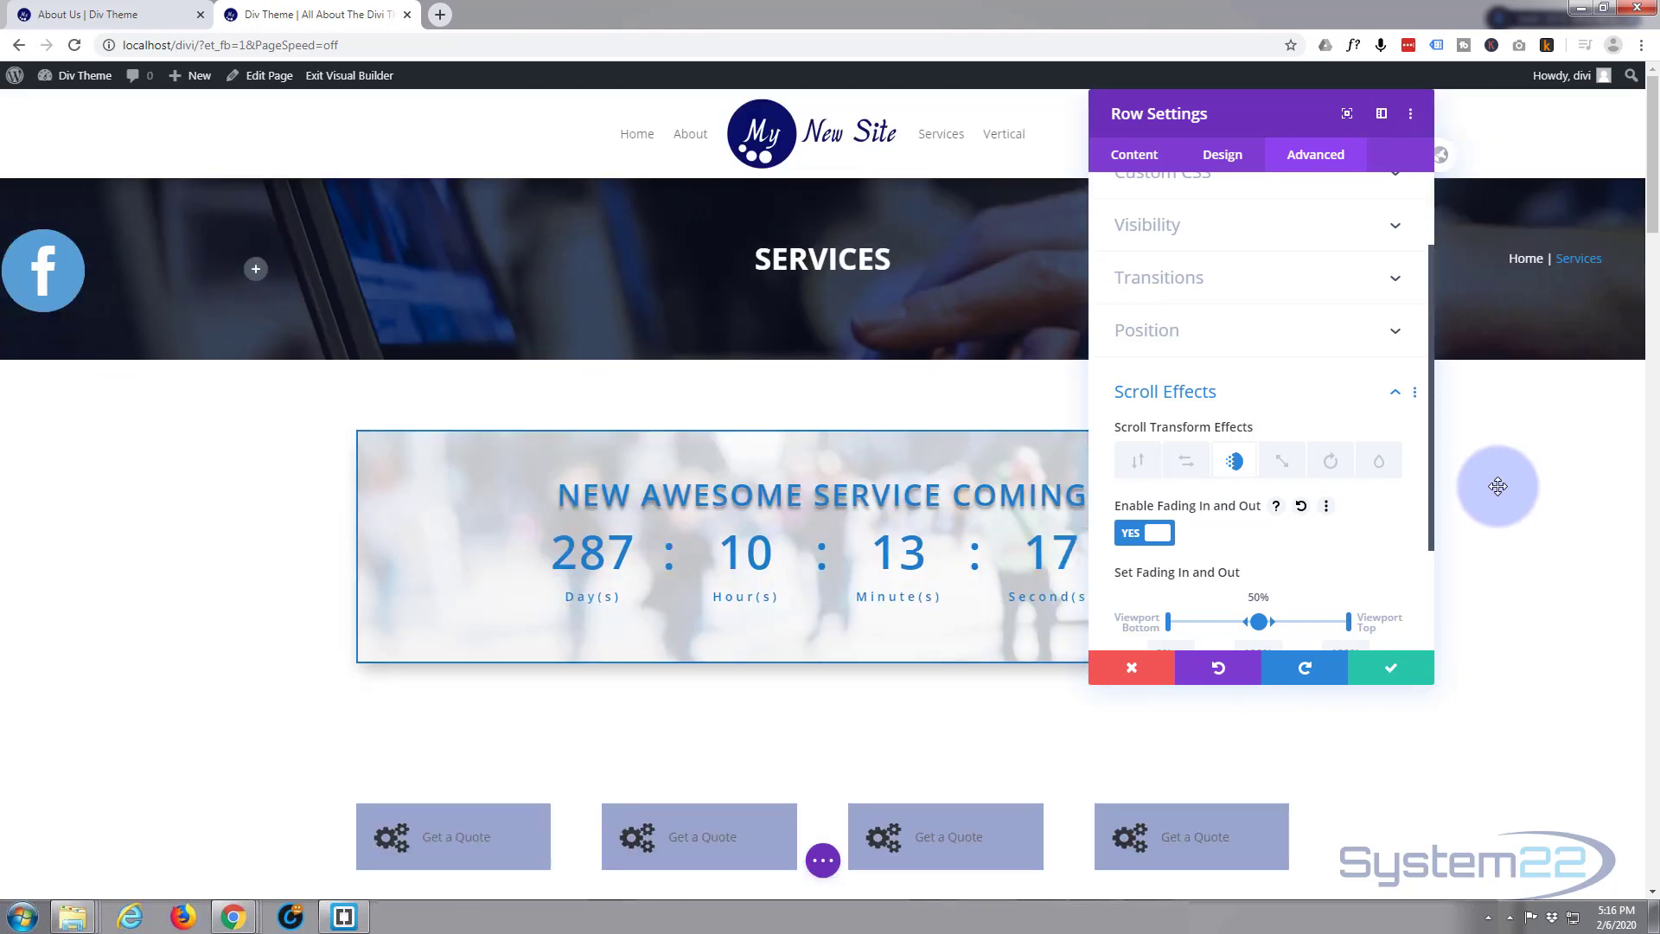
scroll(1288, 505, "down", 2)
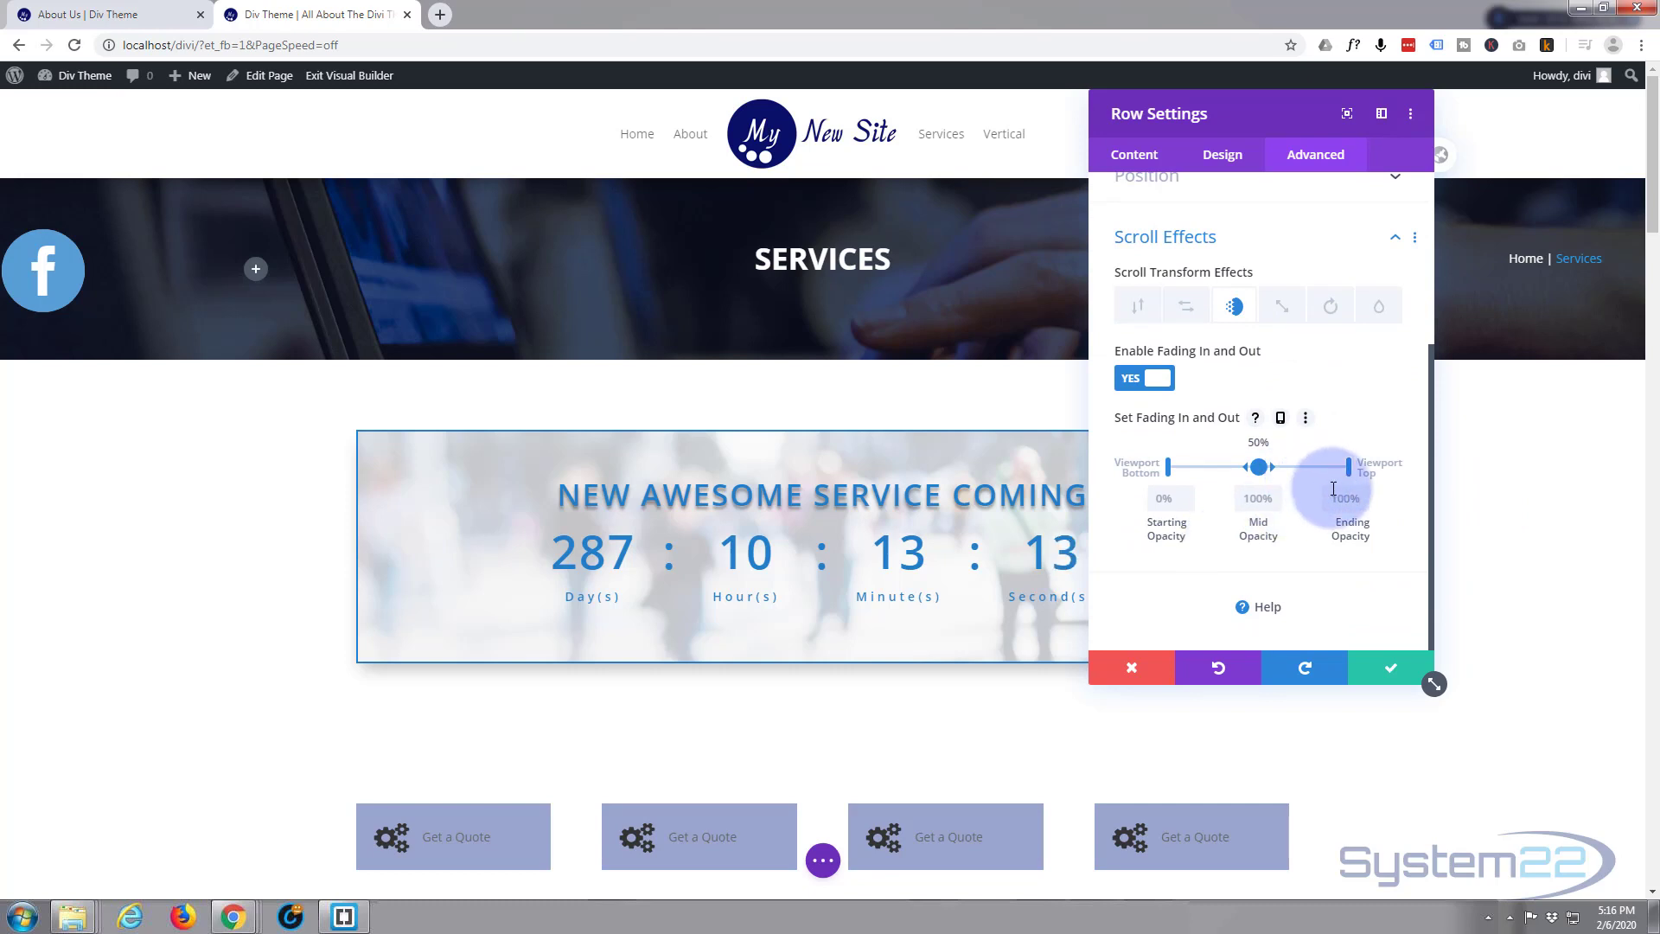
scroll(215, 397, "down", 2)
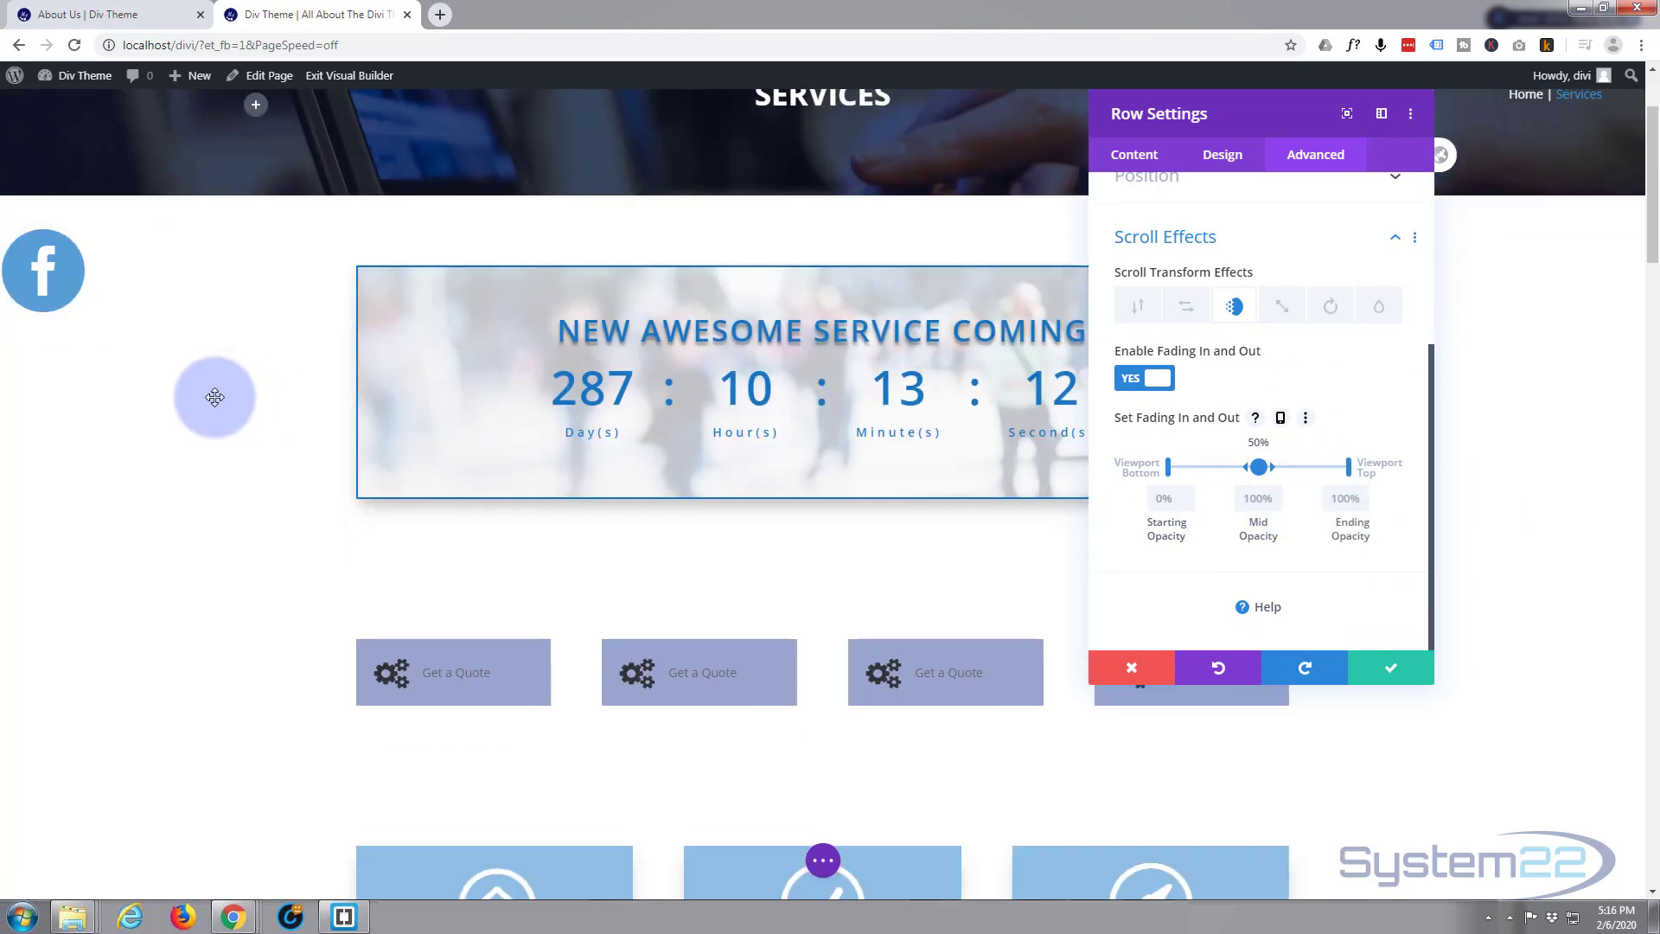
scroll(215, 396, "down", 2)
scroll(215, 397, "down", 1)
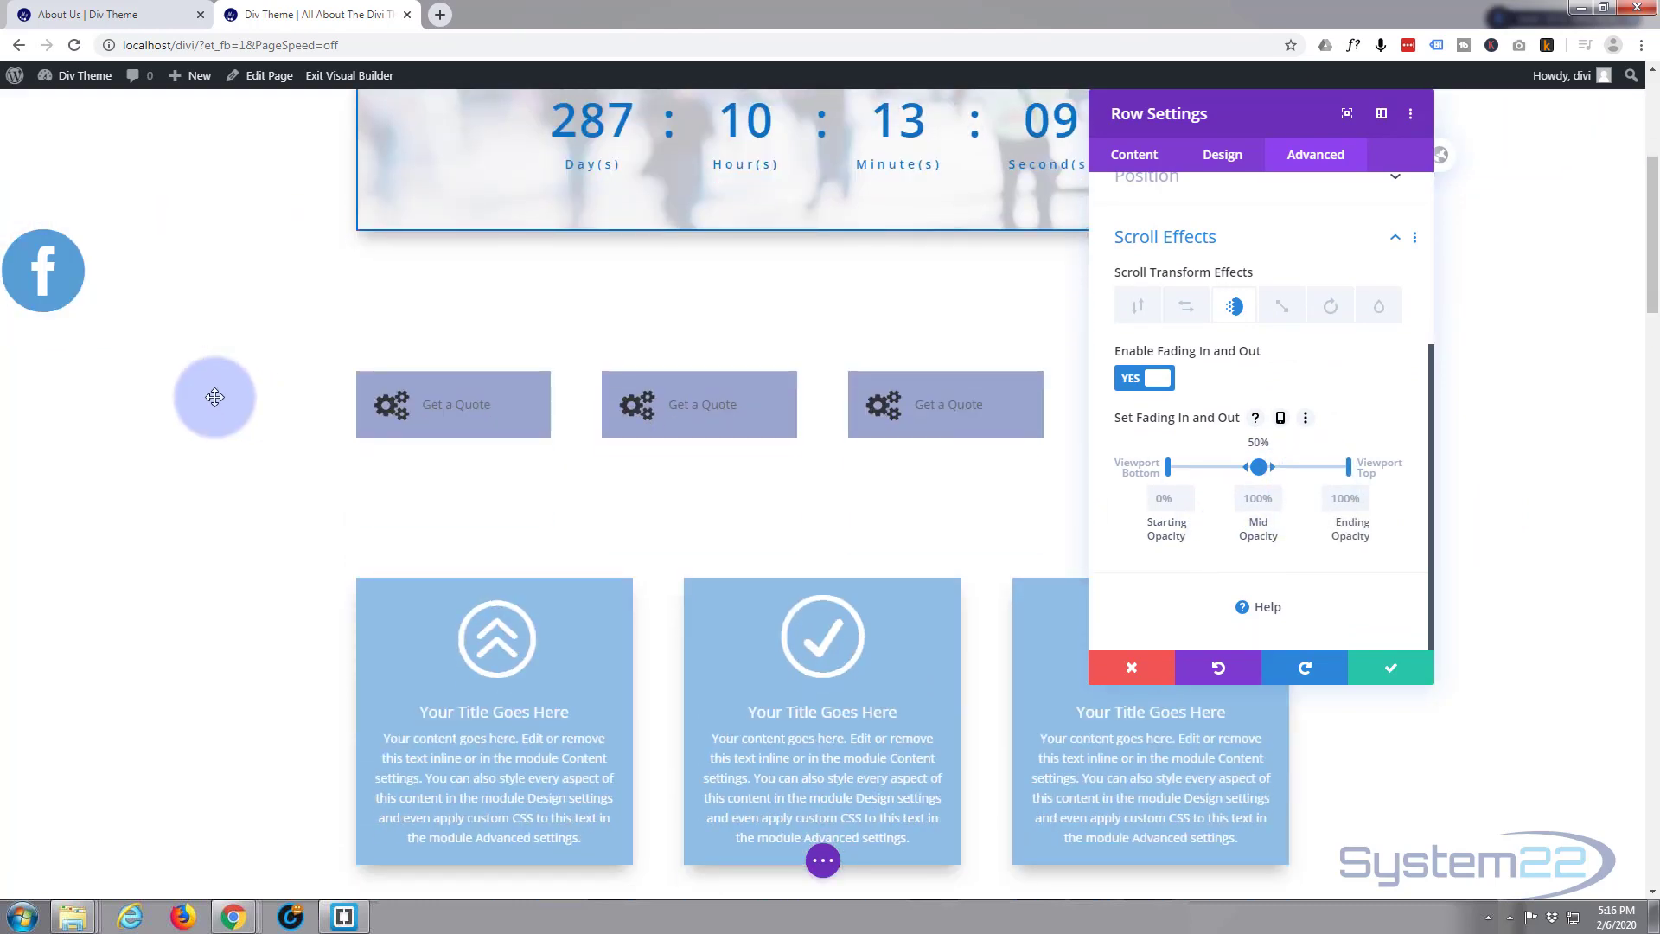
scroll(215, 397, "down", 1)
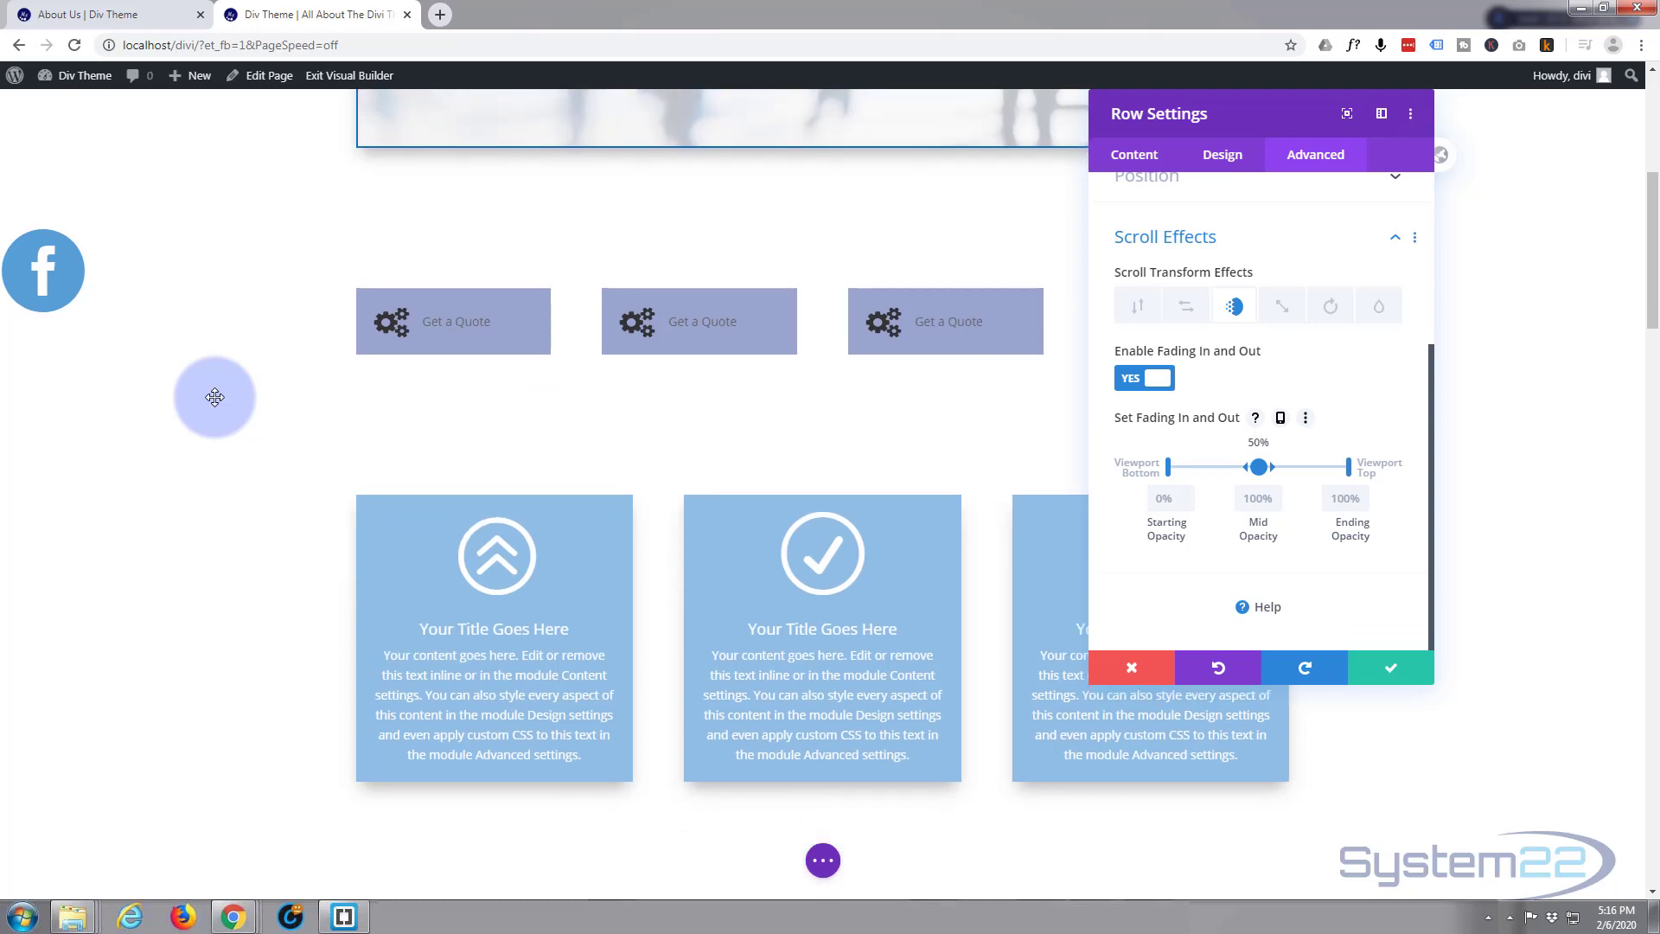
scroll(215, 397, "up", 6)
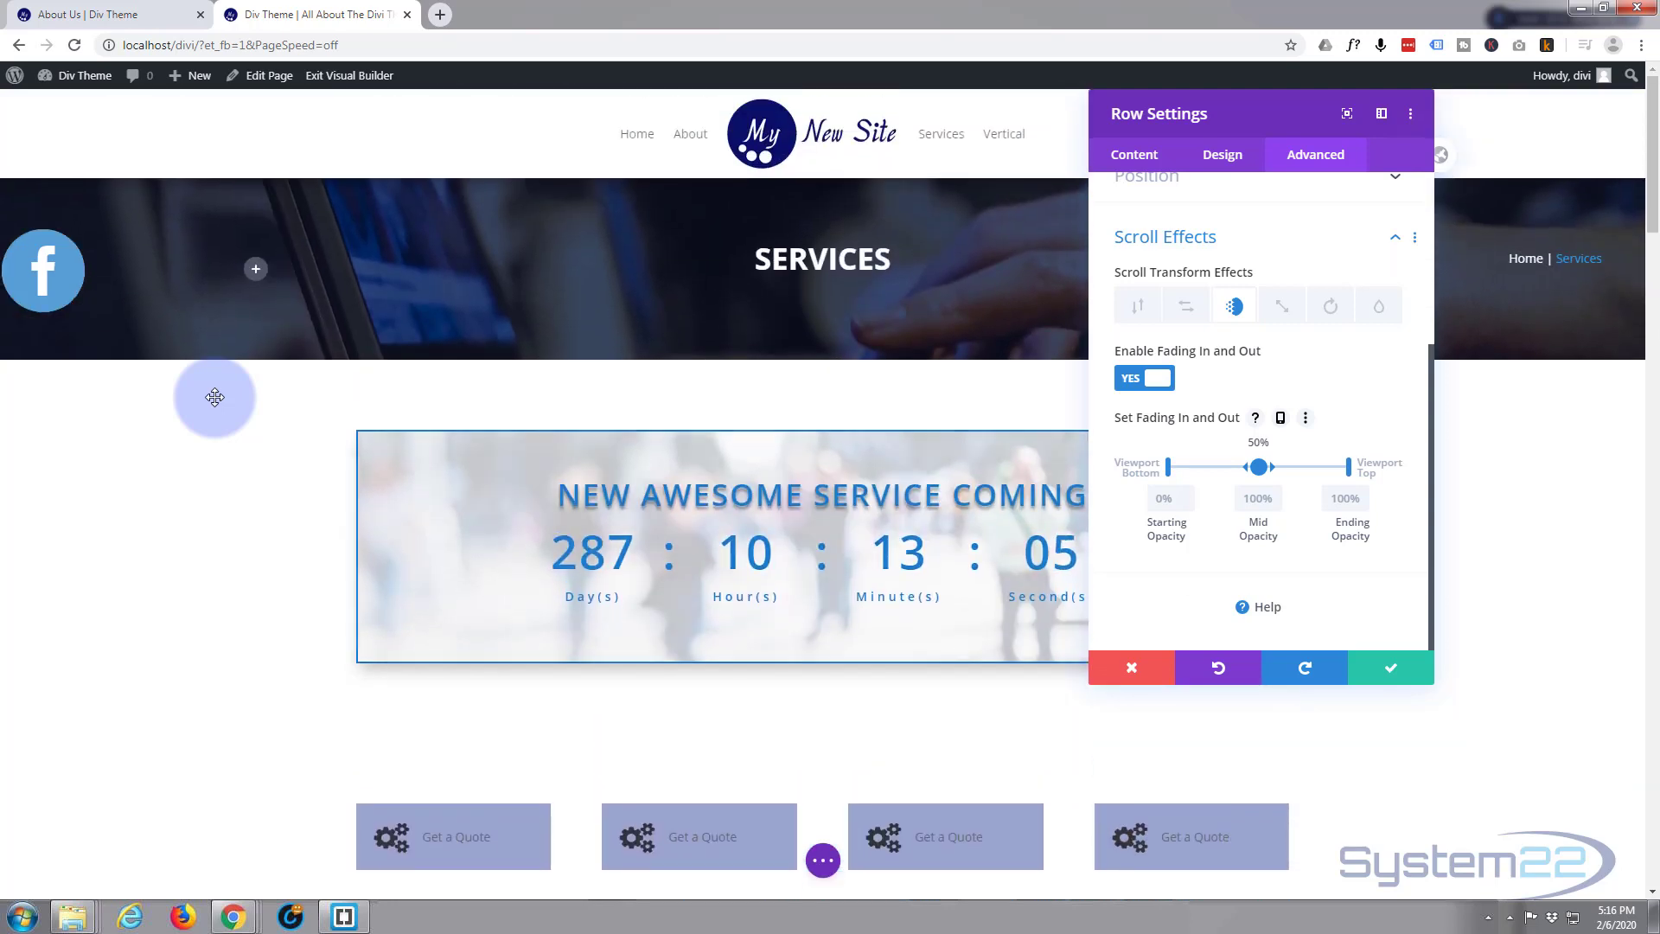
Step: Set the fade's ending opacity to 0% and preview the countdown timer row fading out on the page
left_click(1350, 497)
key("Delete")
key("Delete")
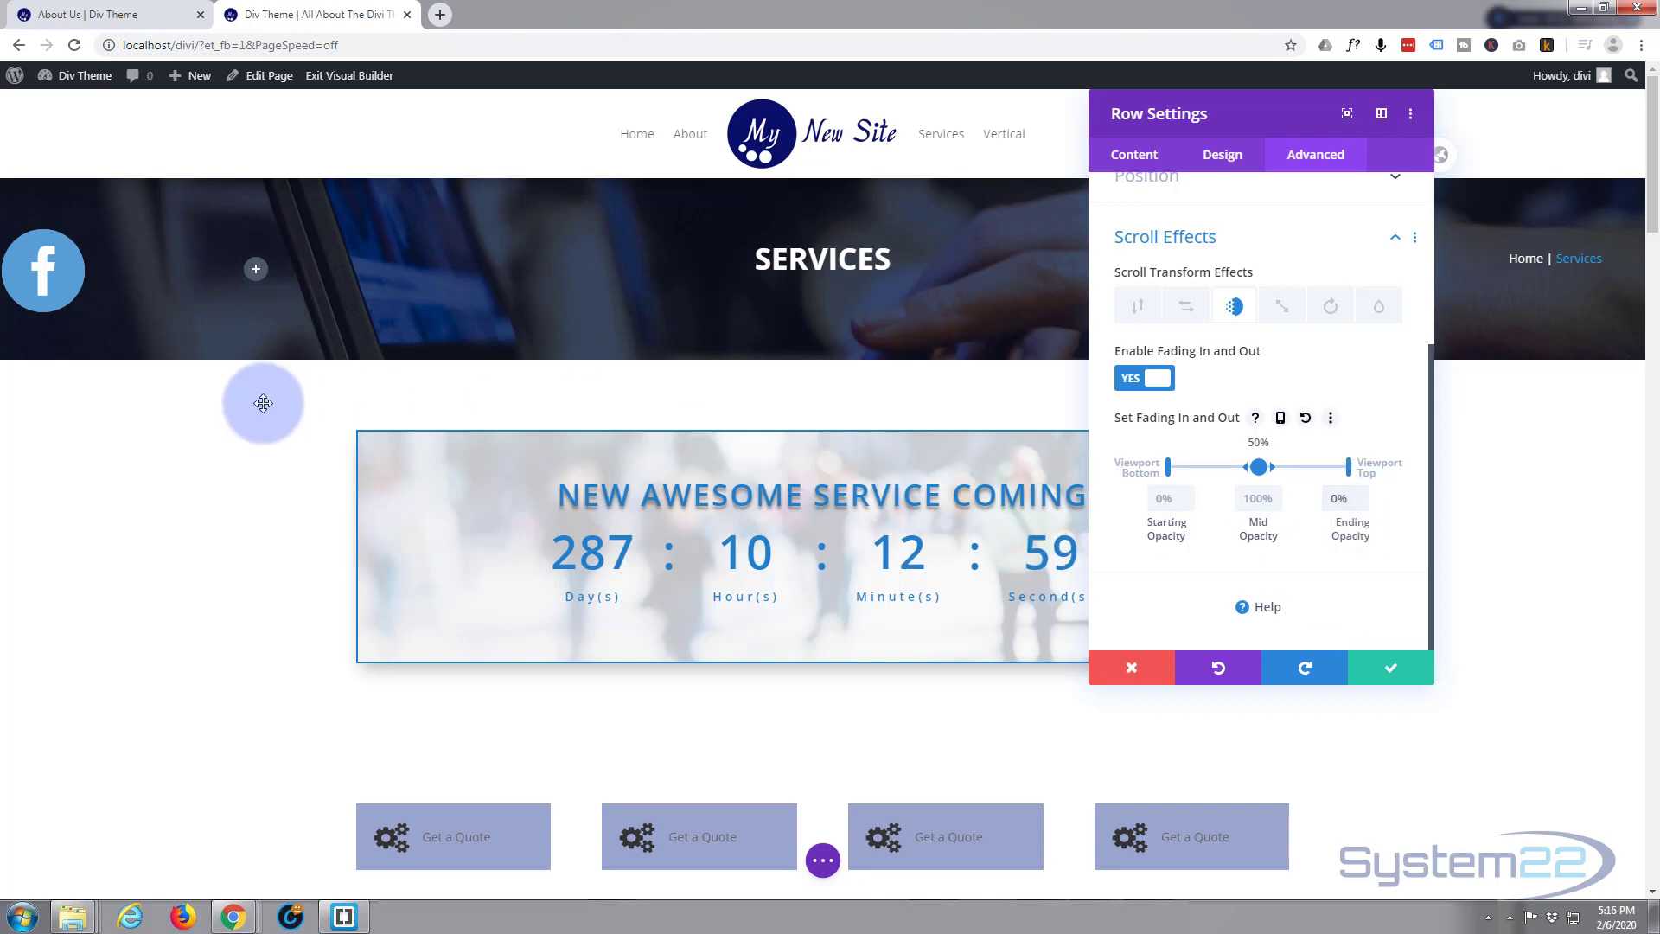
scroll(218, 397, "down", 4)
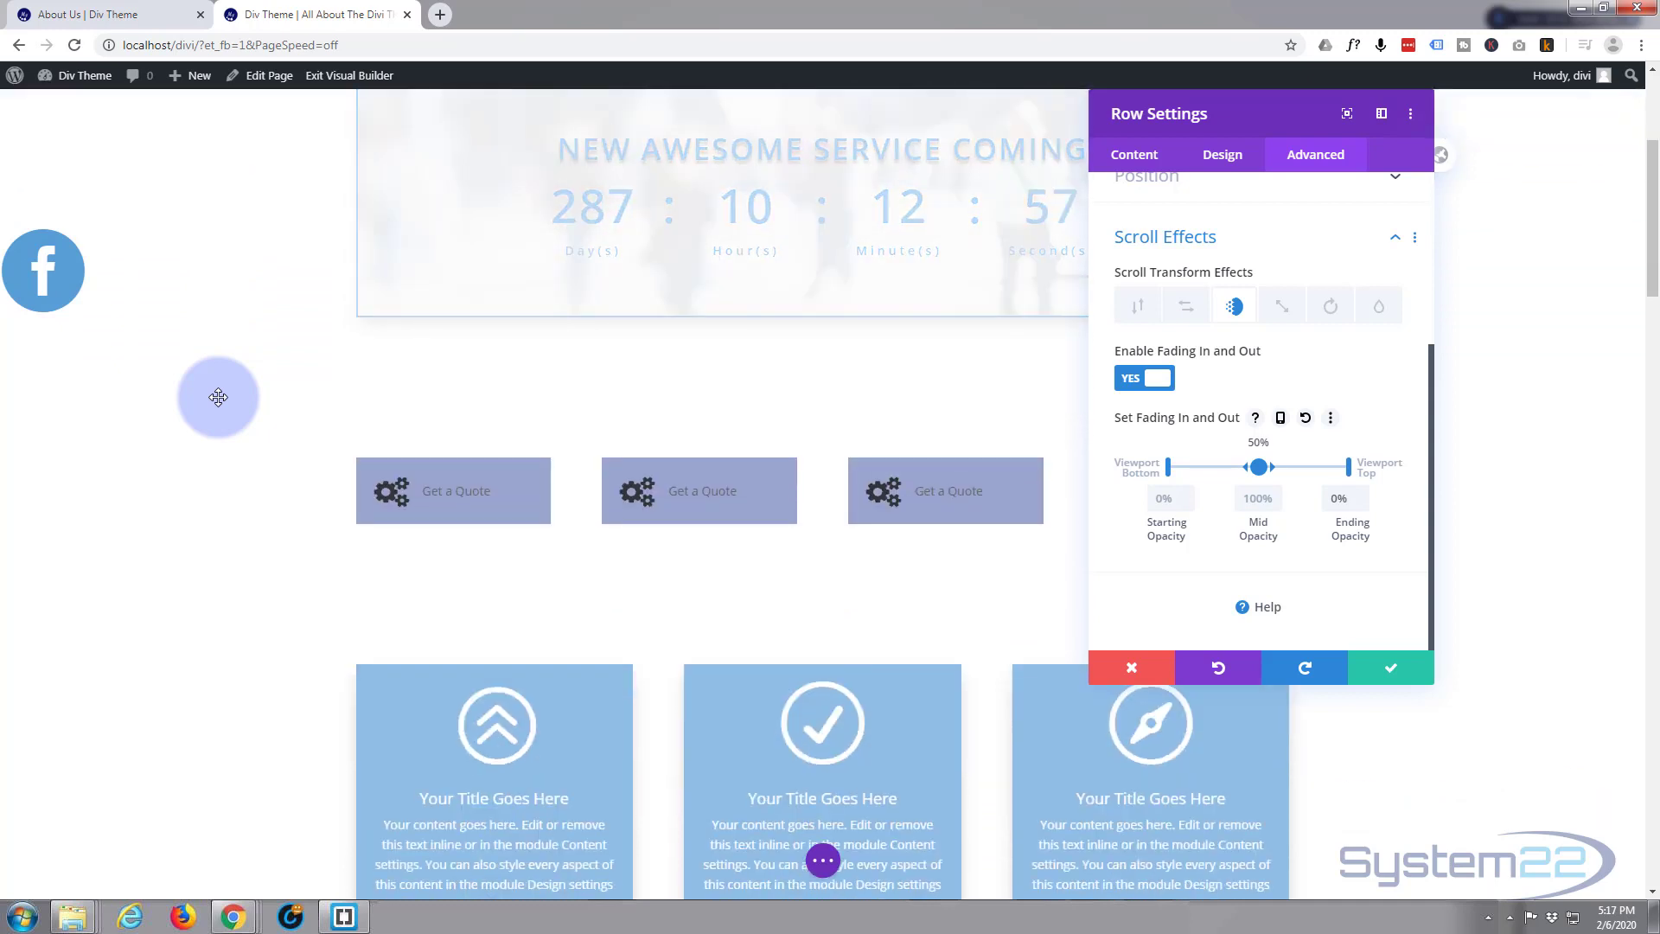
scroll(218, 397, "down", 1)
scroll(218, 397, "down", 1)
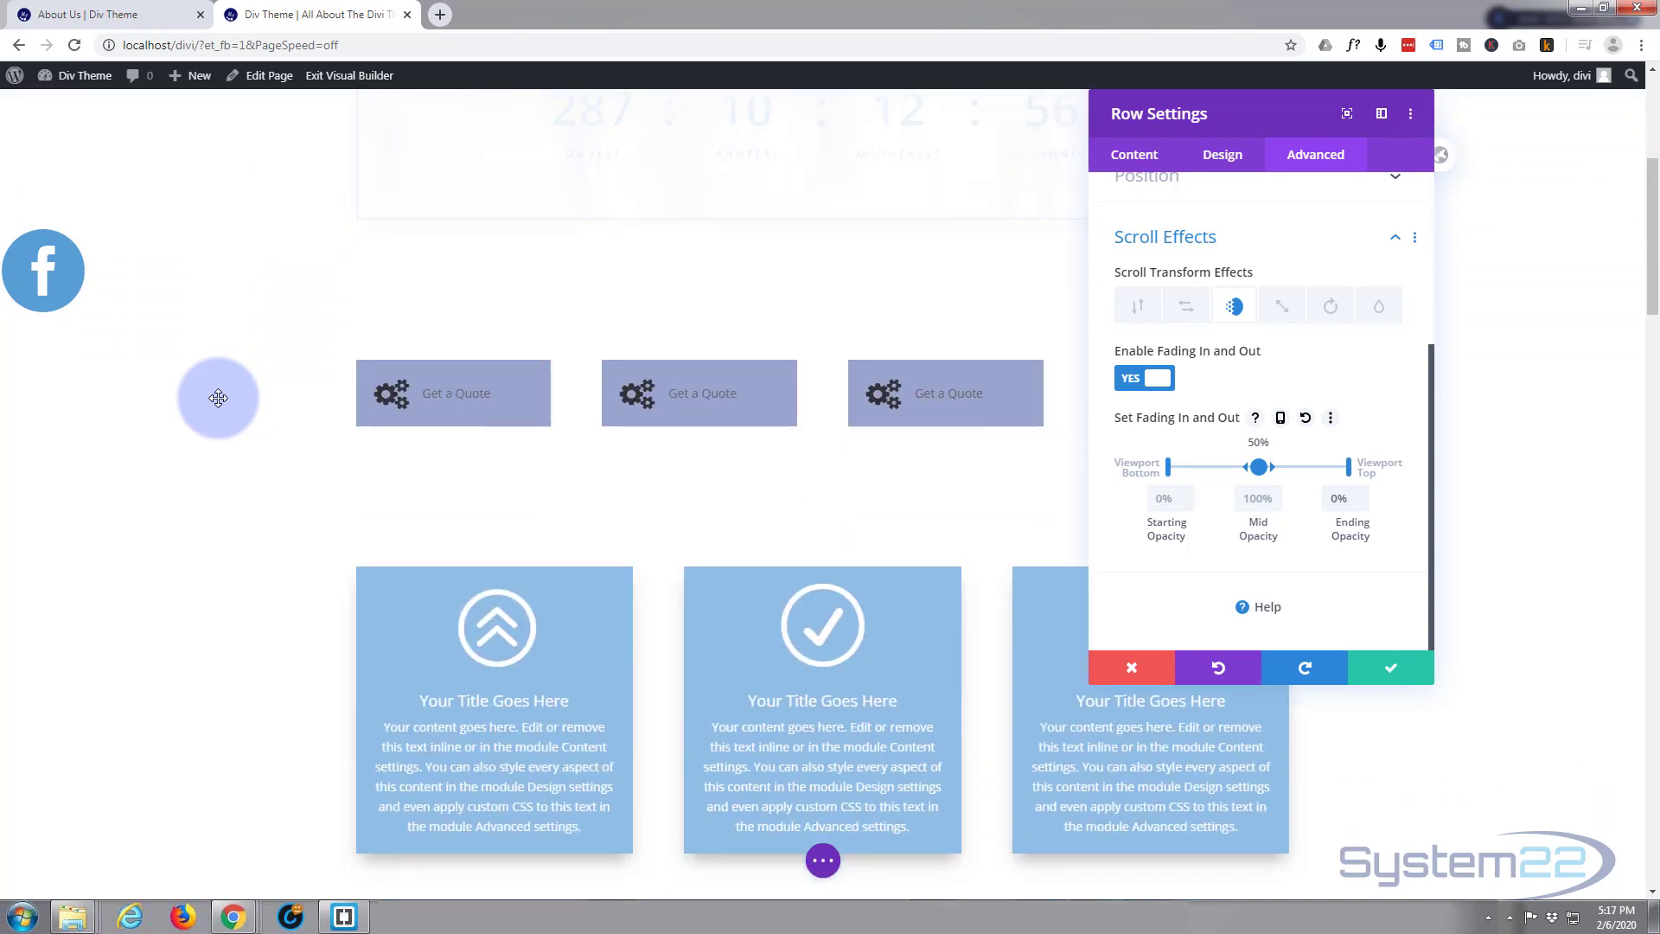
scroll(218, 397, "up", 2)
scroll(218, 398, "up", 4)
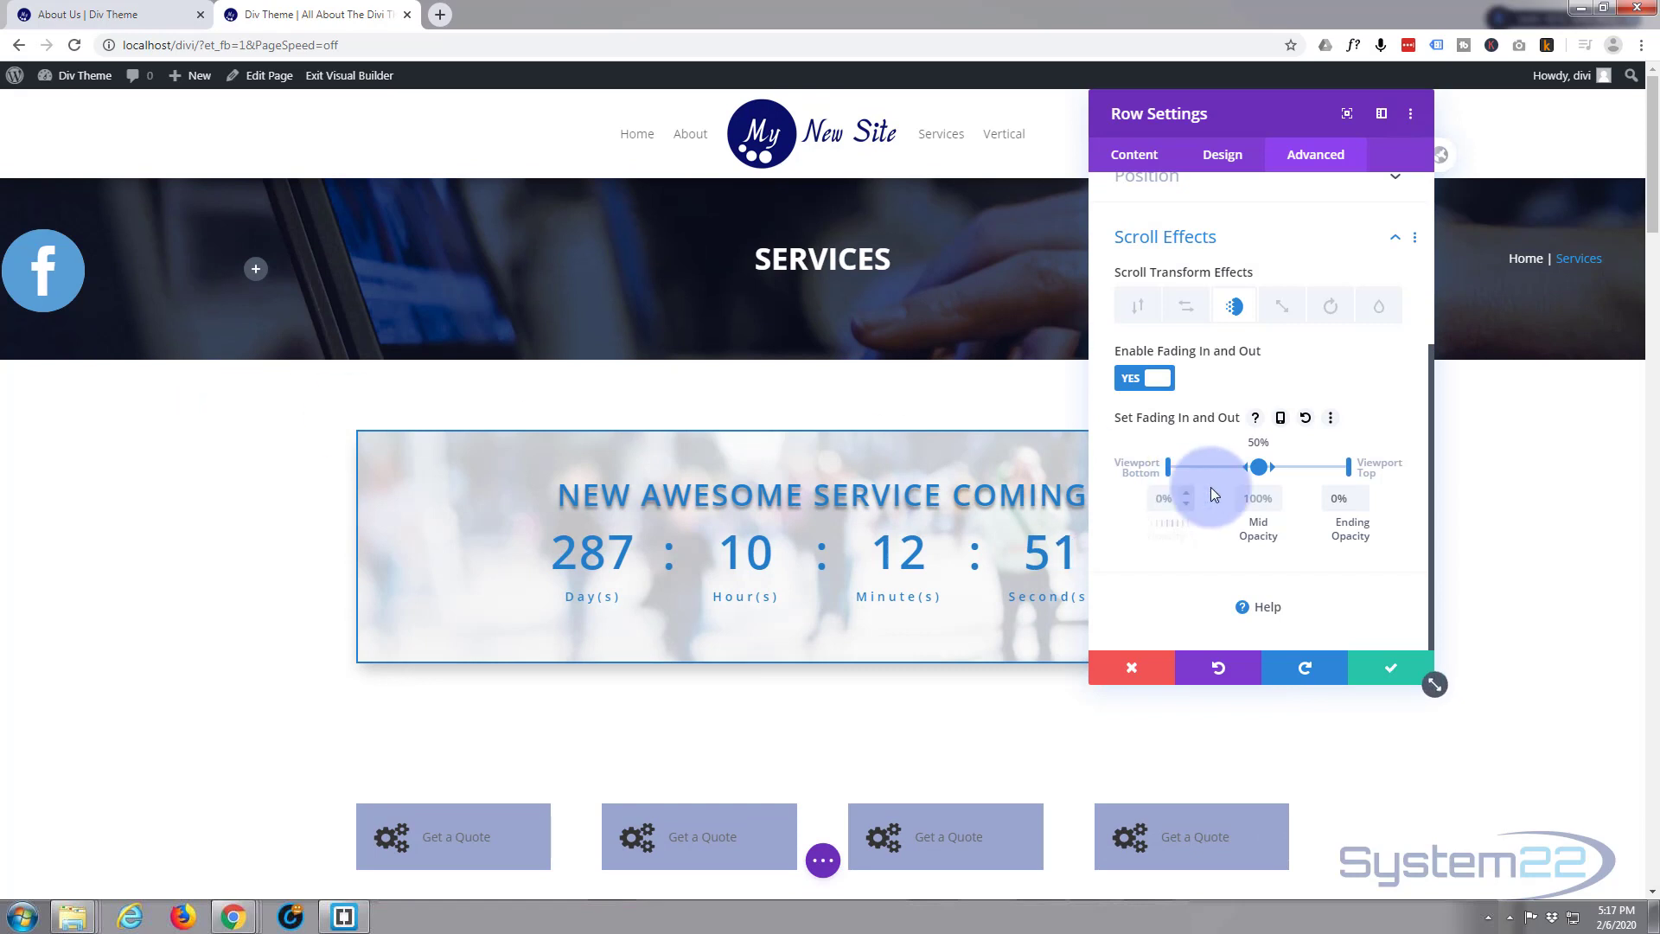
Step: Spread the countdown row's mid-opacity range from 35% to 80% of the viewport and preview the fade on the page
left_click_drag(1267, 468, 1231, 467)
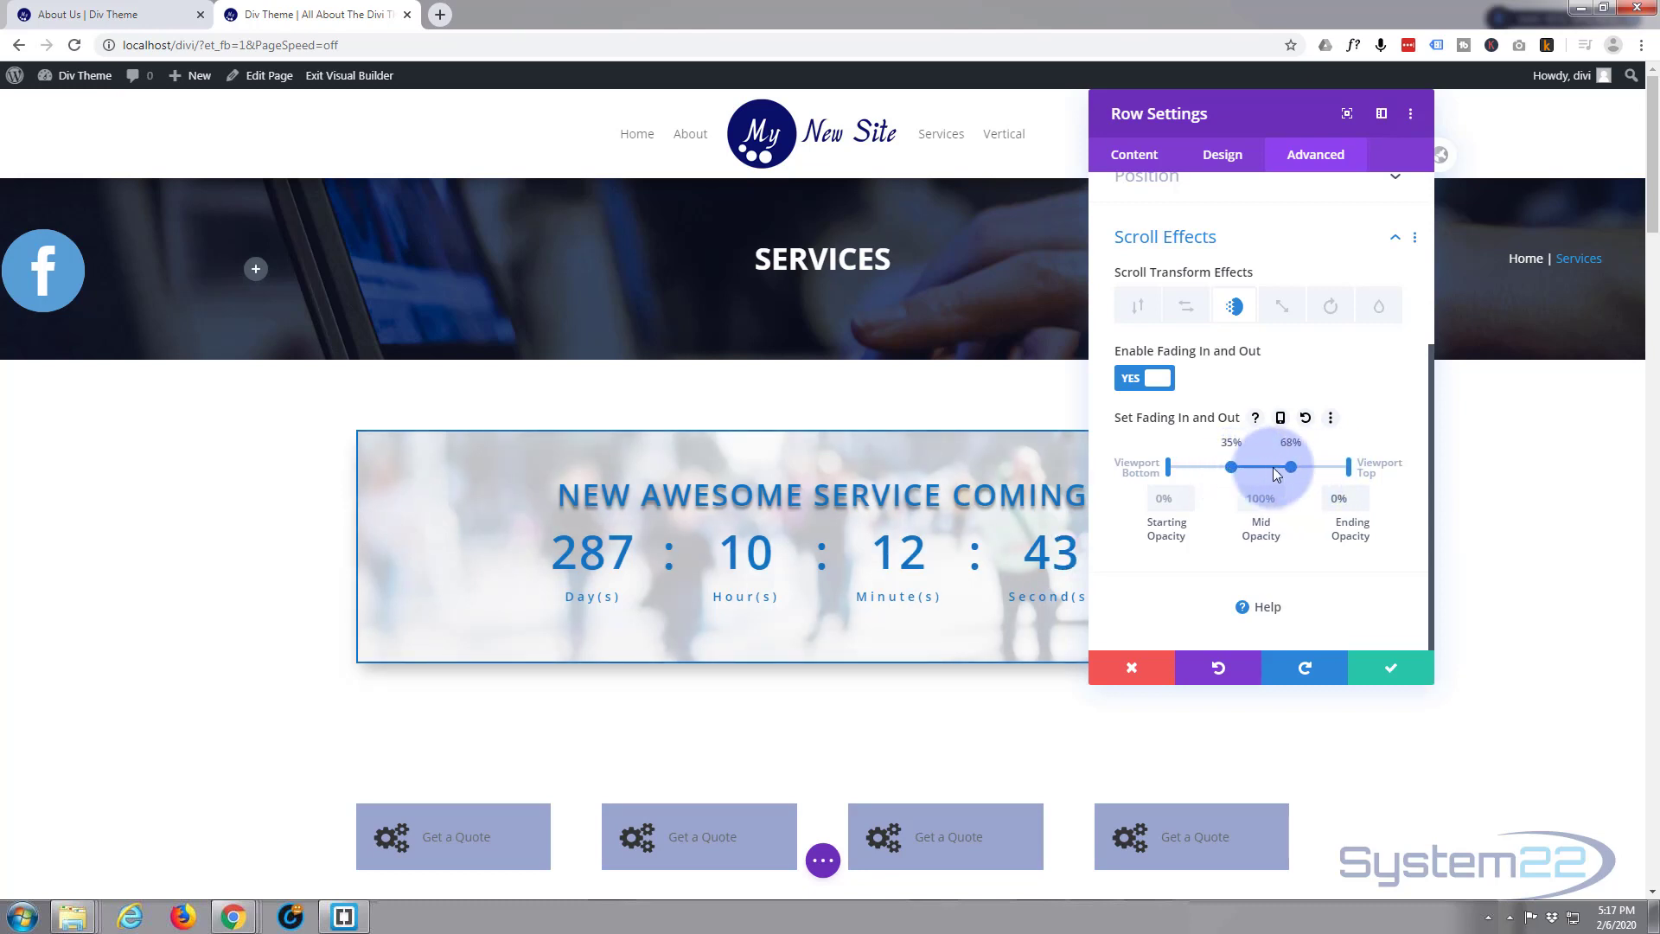
left_click_drag(1292, 468, 1312, 467)
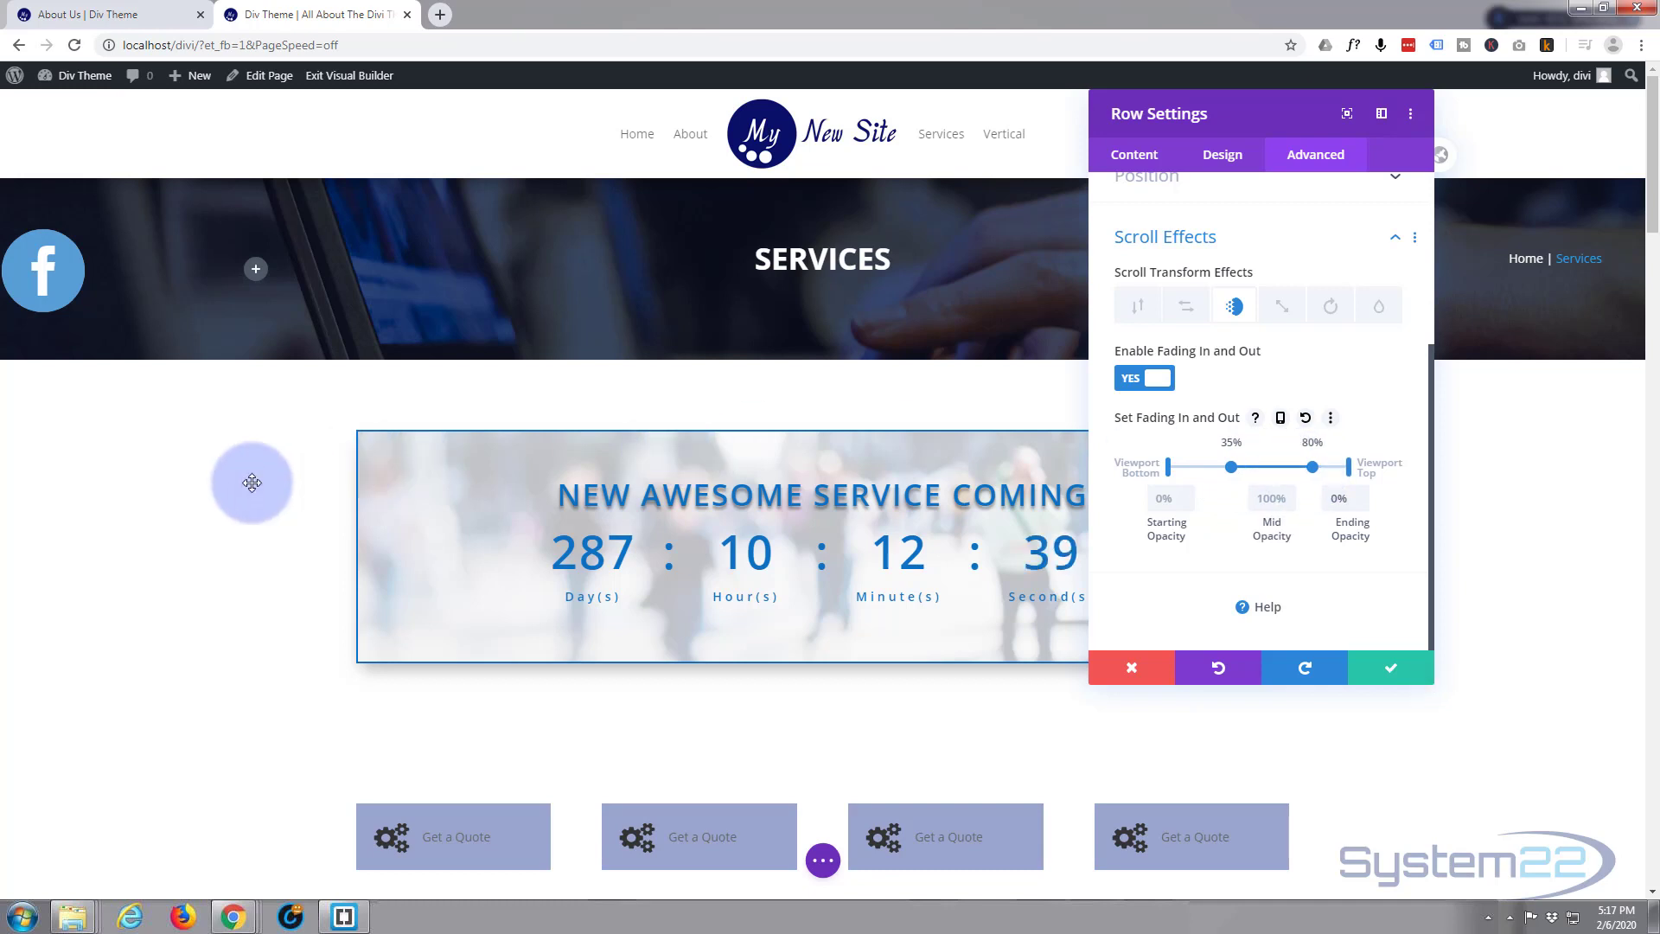
scroll(251, 482, "down", 2)
scroll(251, 483, "down", 5)
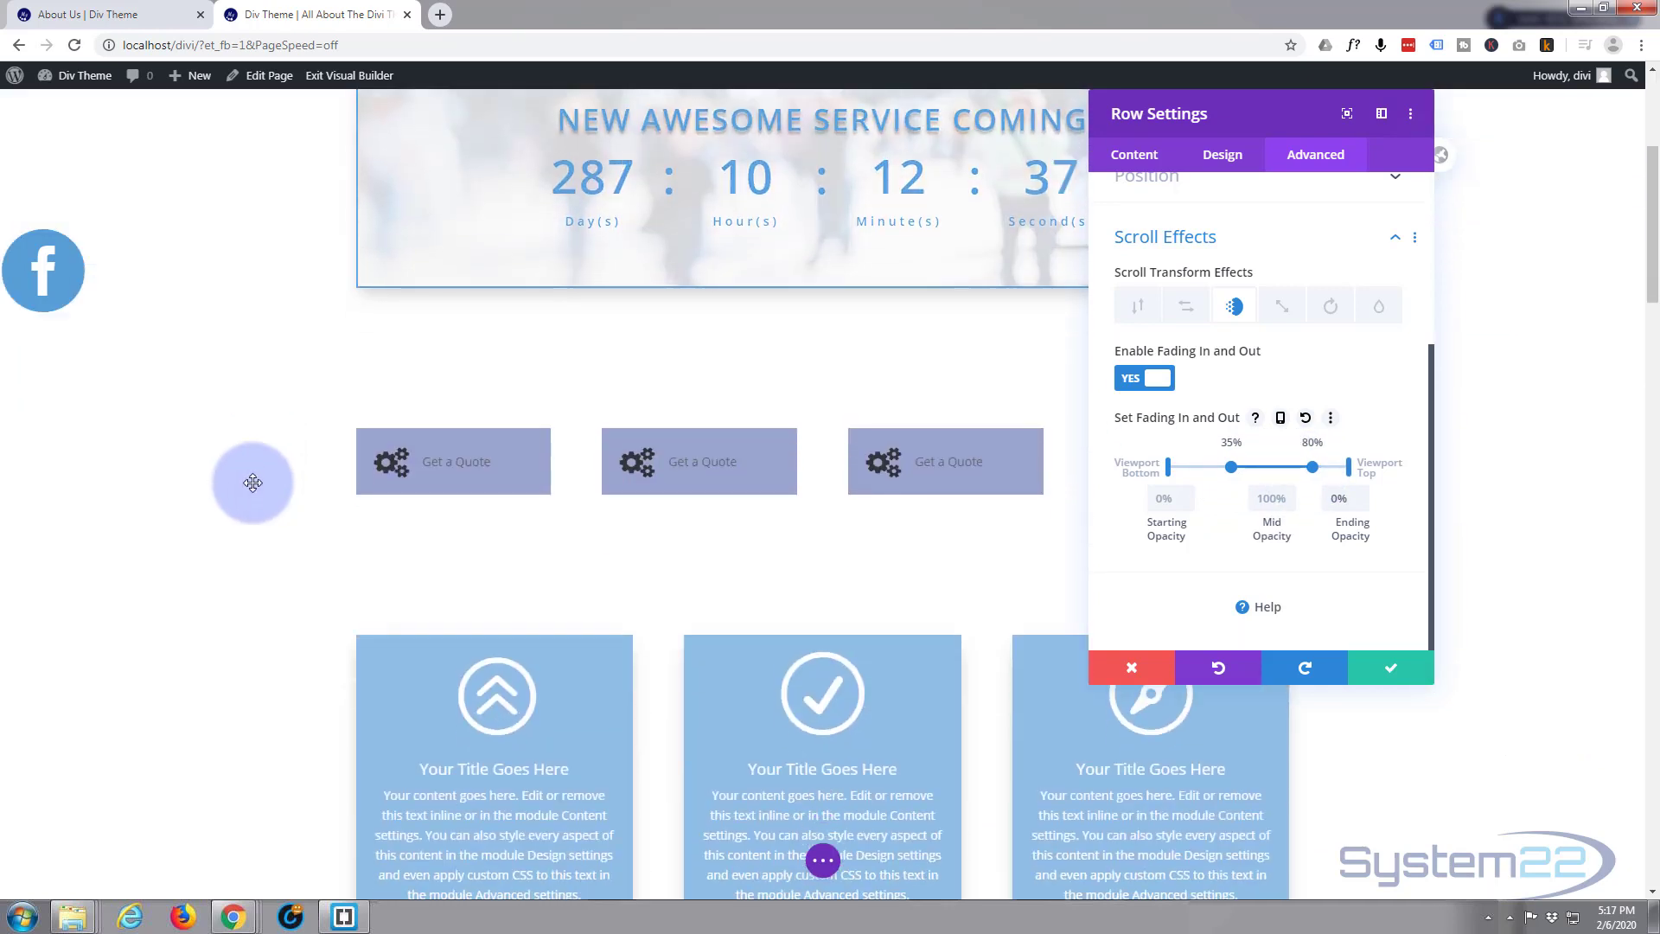
scroll(252, 483, "up", 5)
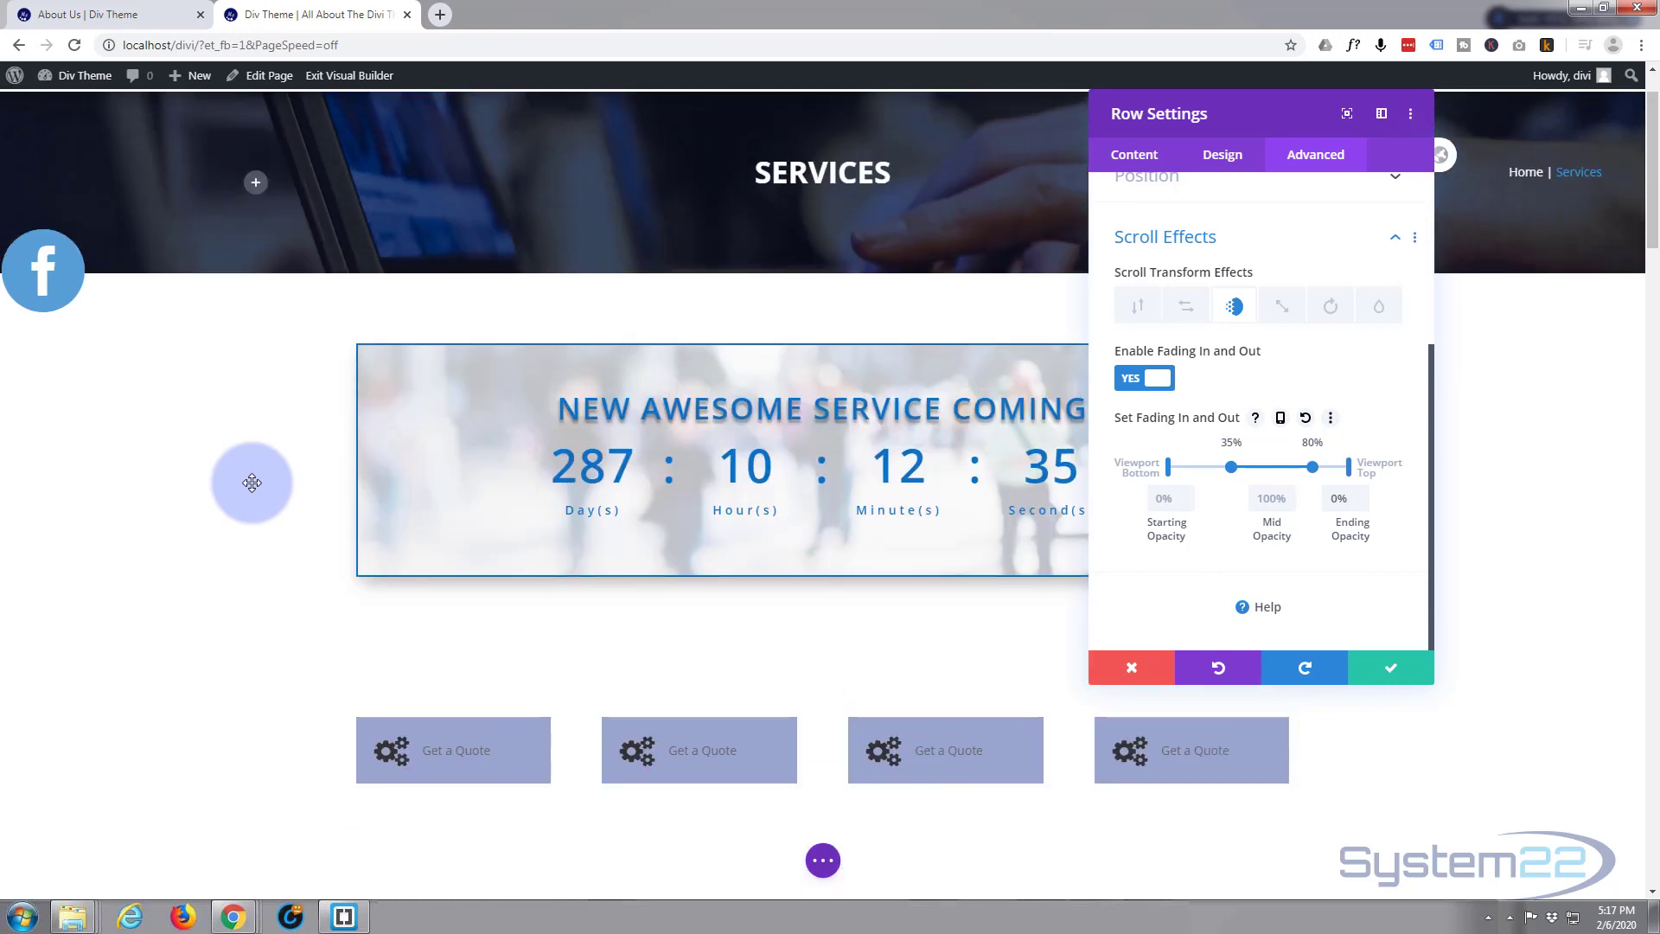
scroll(251, 482, "down", 2)
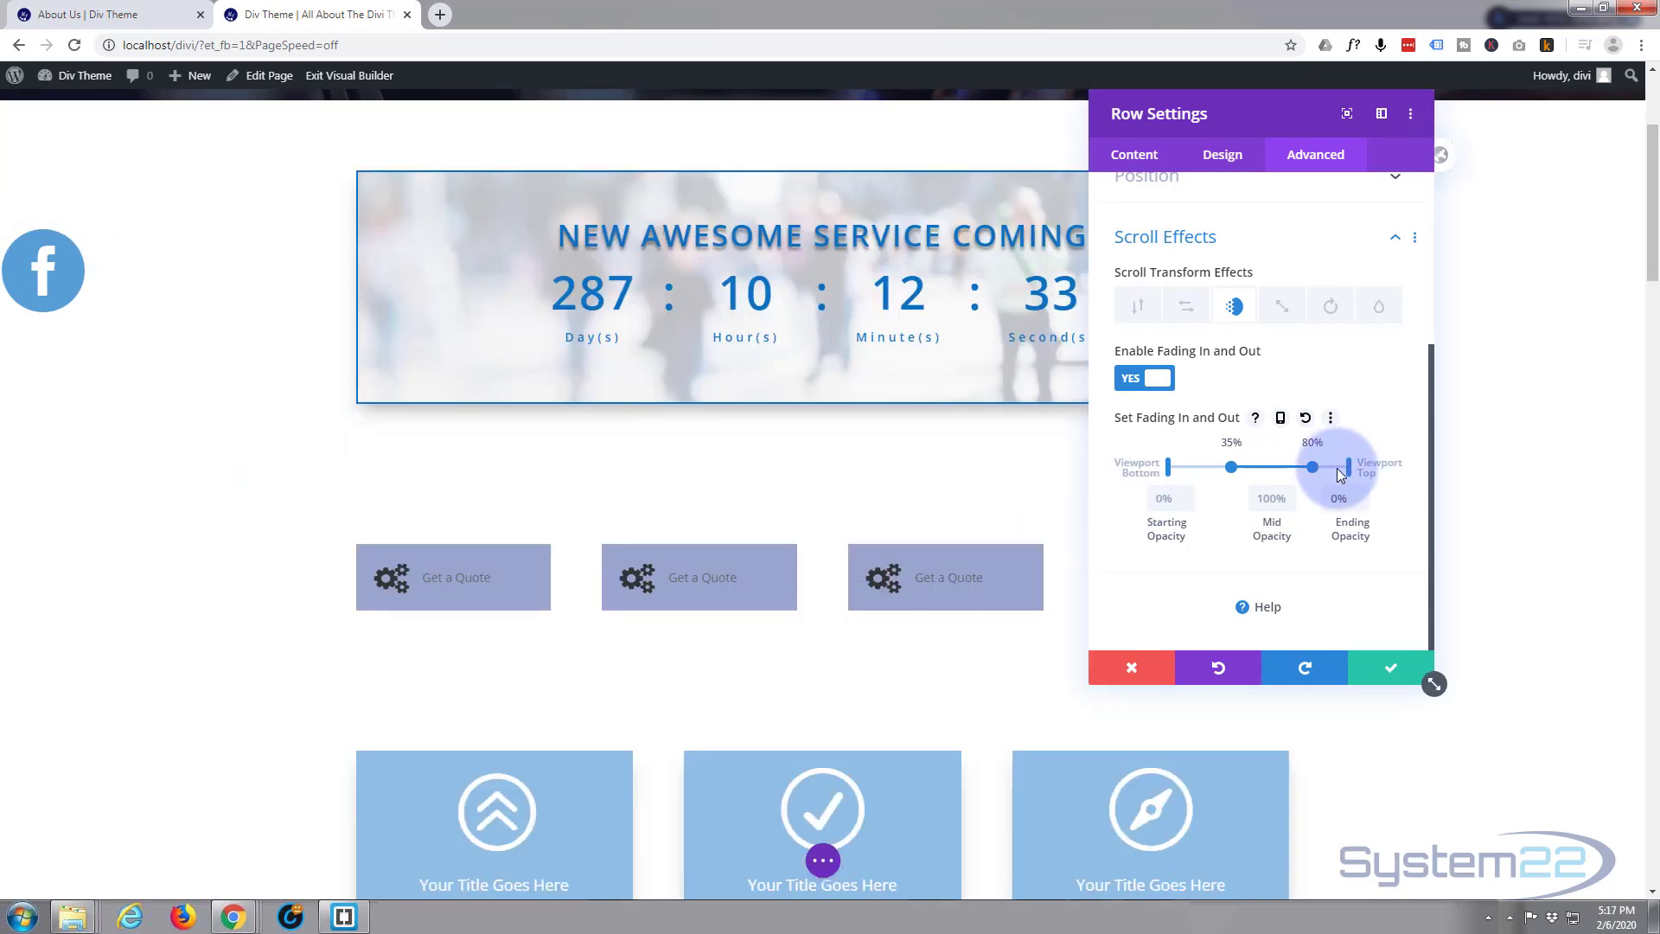
Step: Move the end of the mid-opacity range to 53%, preview the countdown timer row's fade, and save the row settings
left_click_drag(1311, 466, 1264, 466)
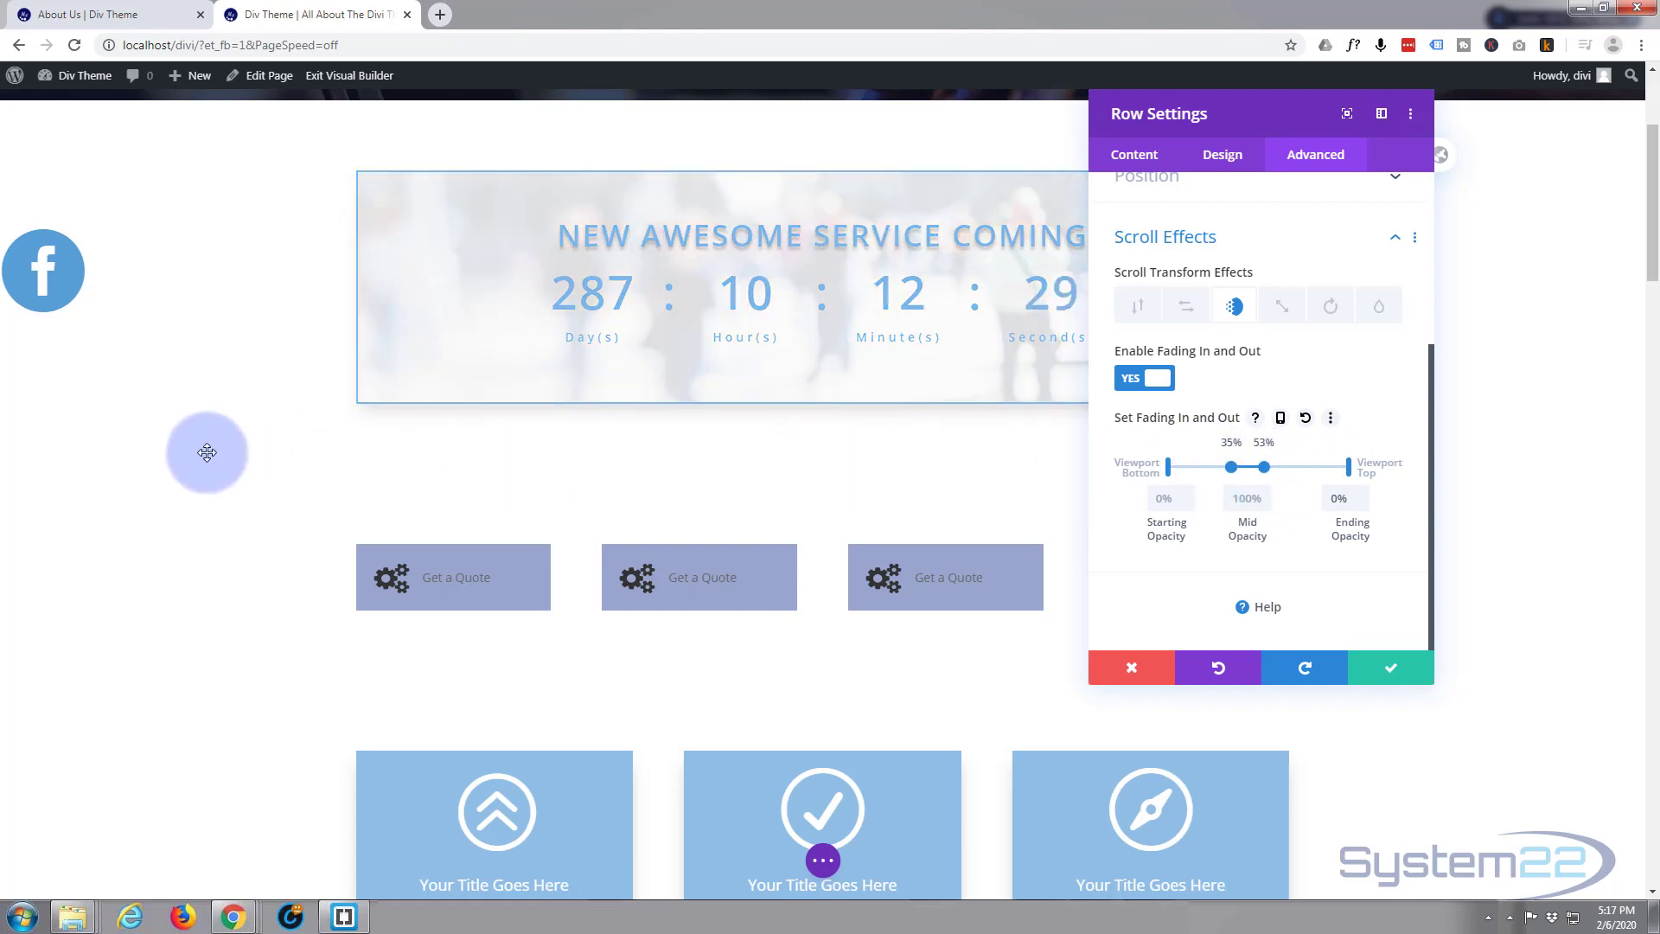
scroll(206, 450, "up", 3)
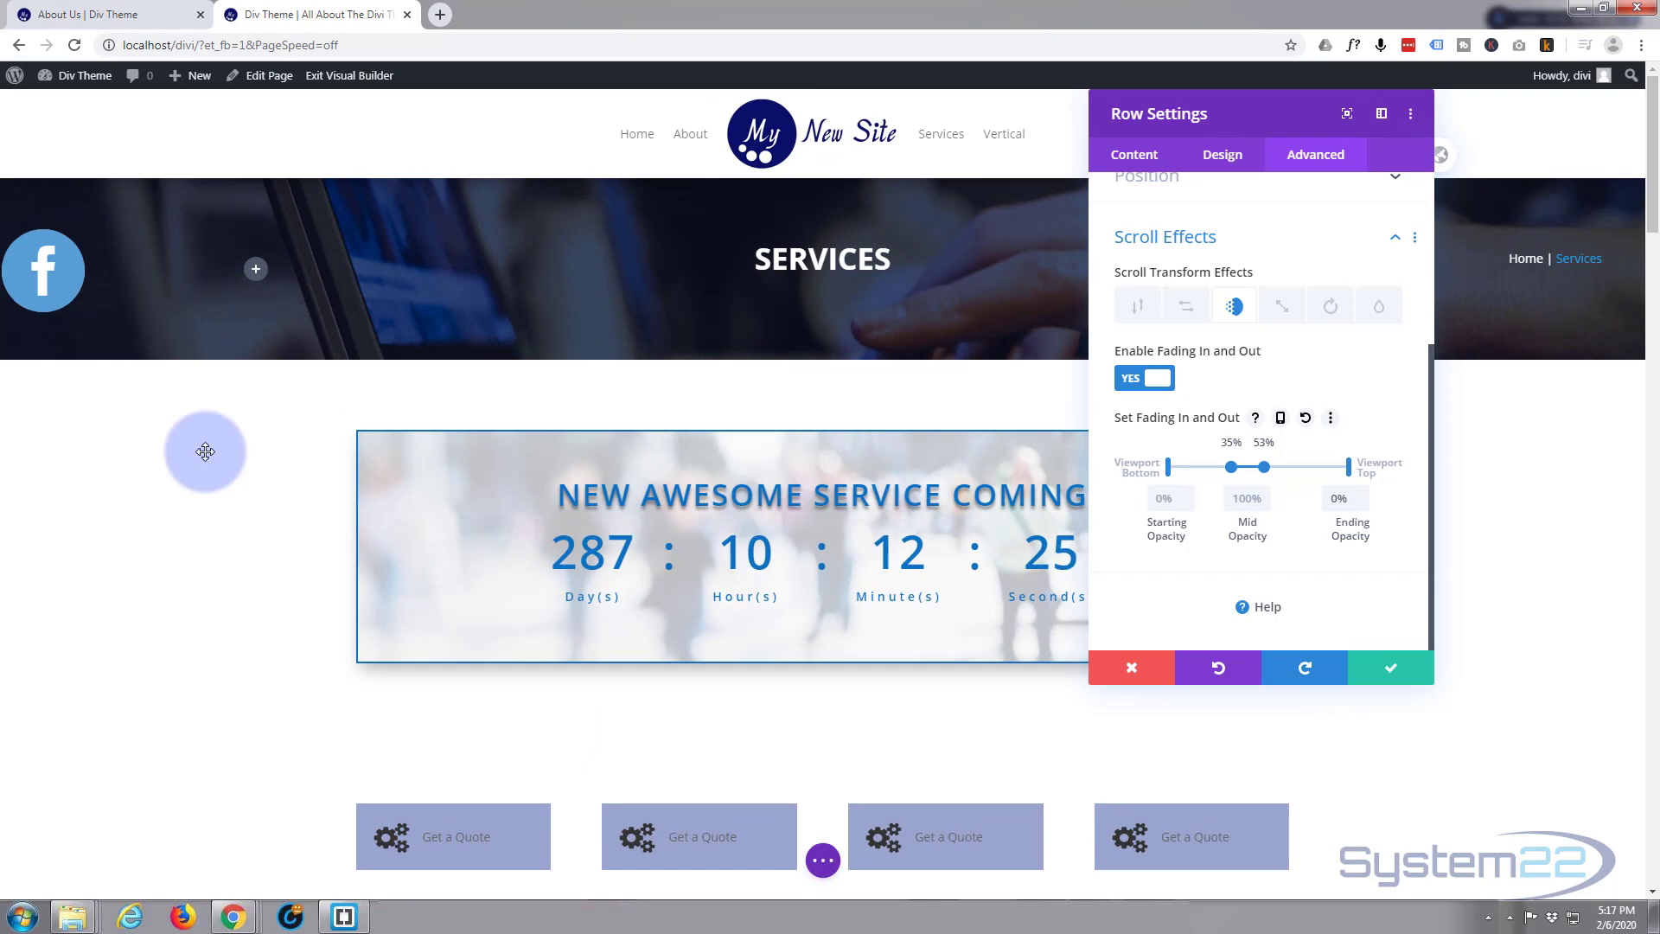
scroll(205, 451, "down", 4)
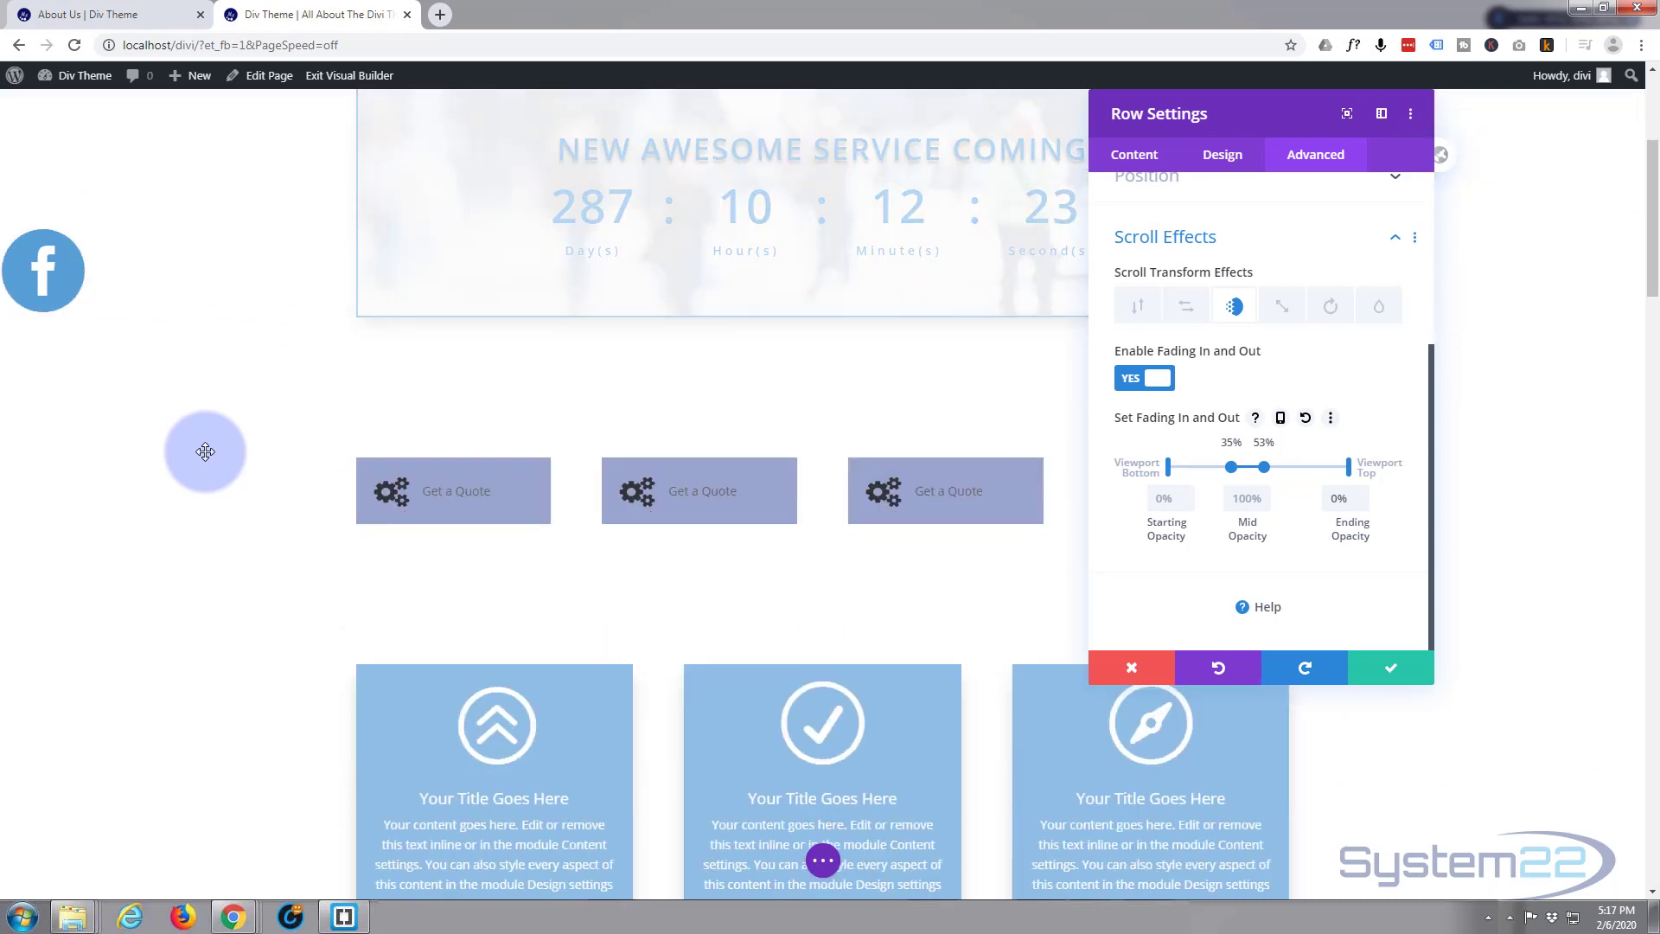
scroll(205, 450, "down", 2)
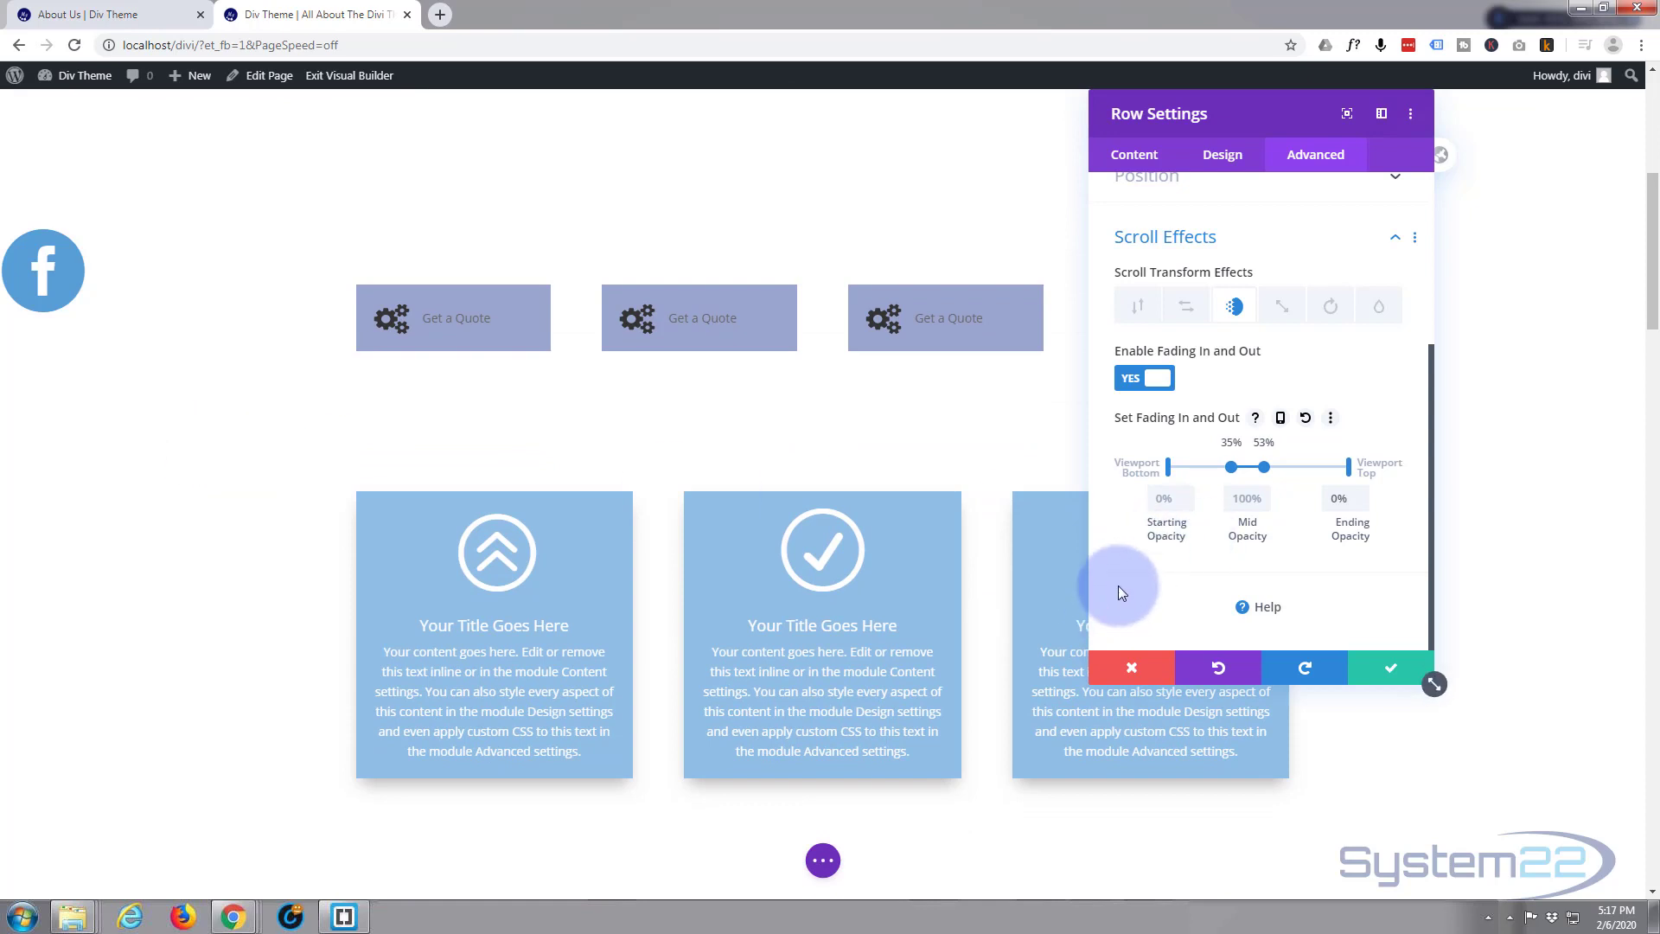
left_click(1392, 670)
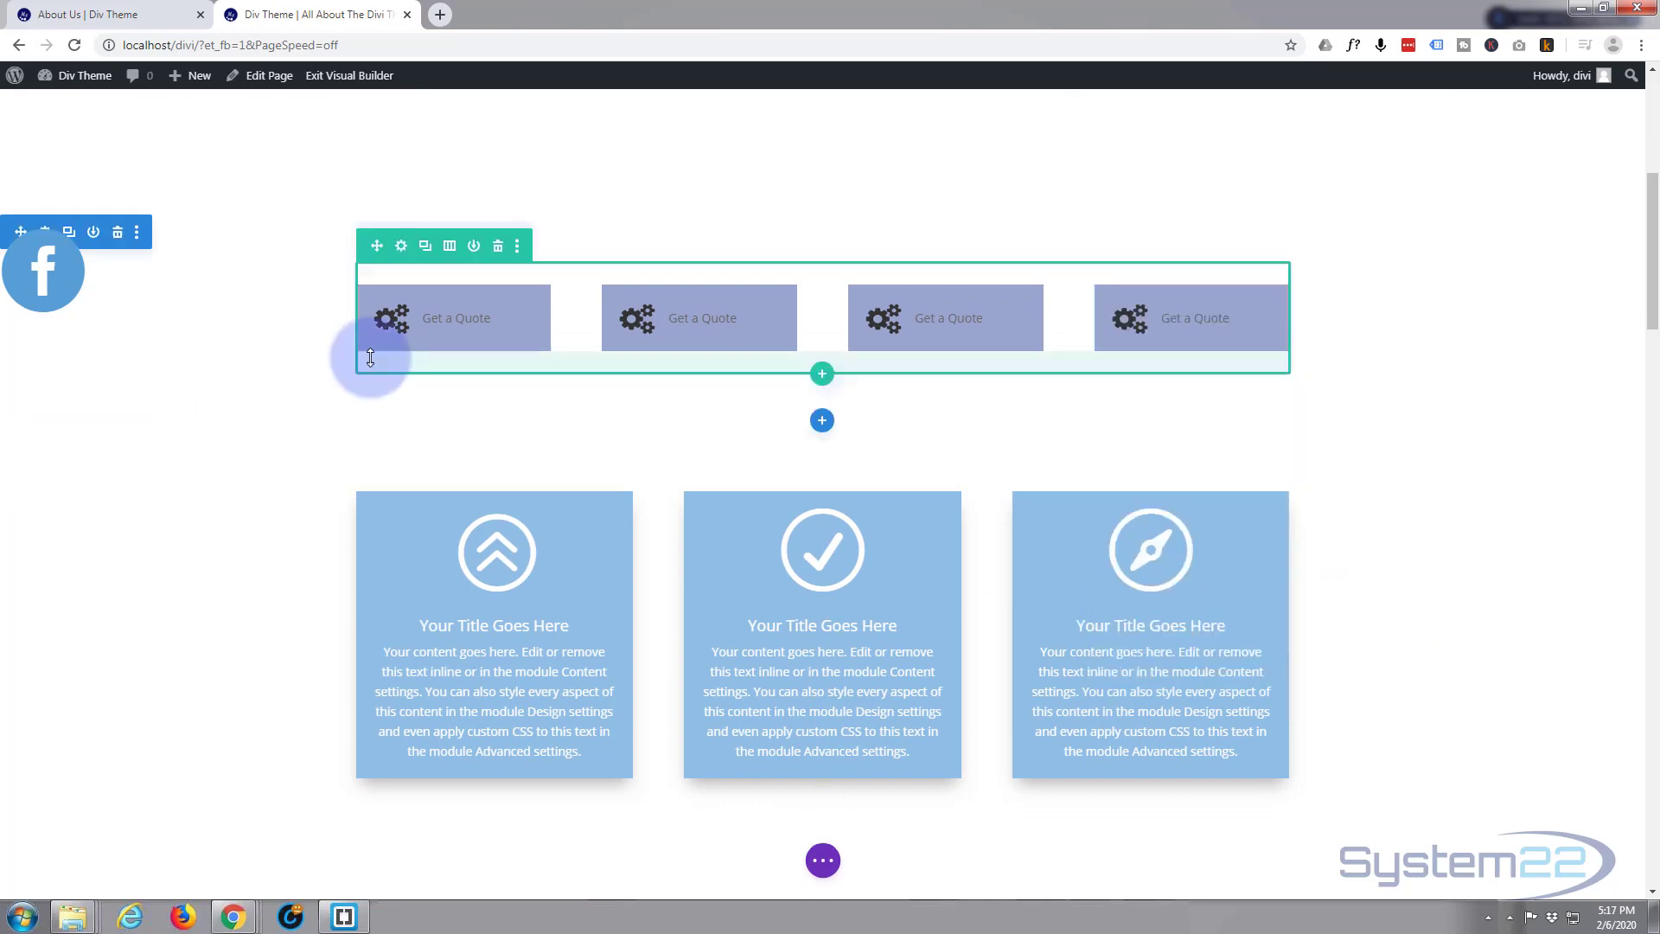
Step: Enable the Horizontal Motion scroll effect for the row of four Get a Quote blocks
left_click(402, 247)
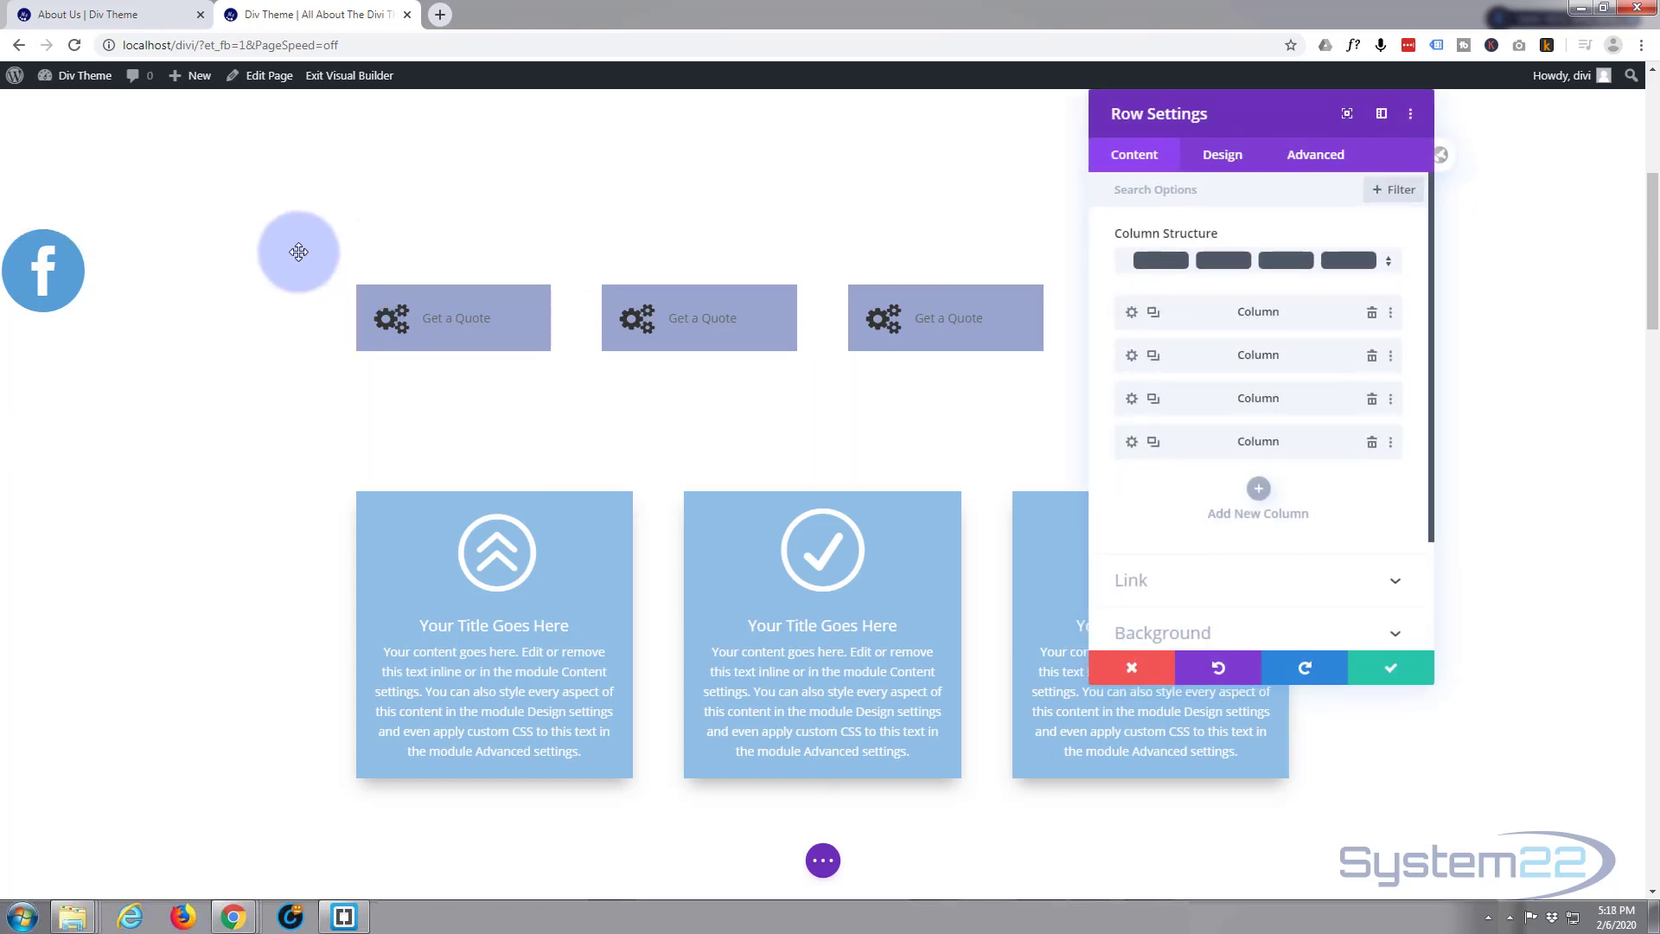
left_click(1318, 155)
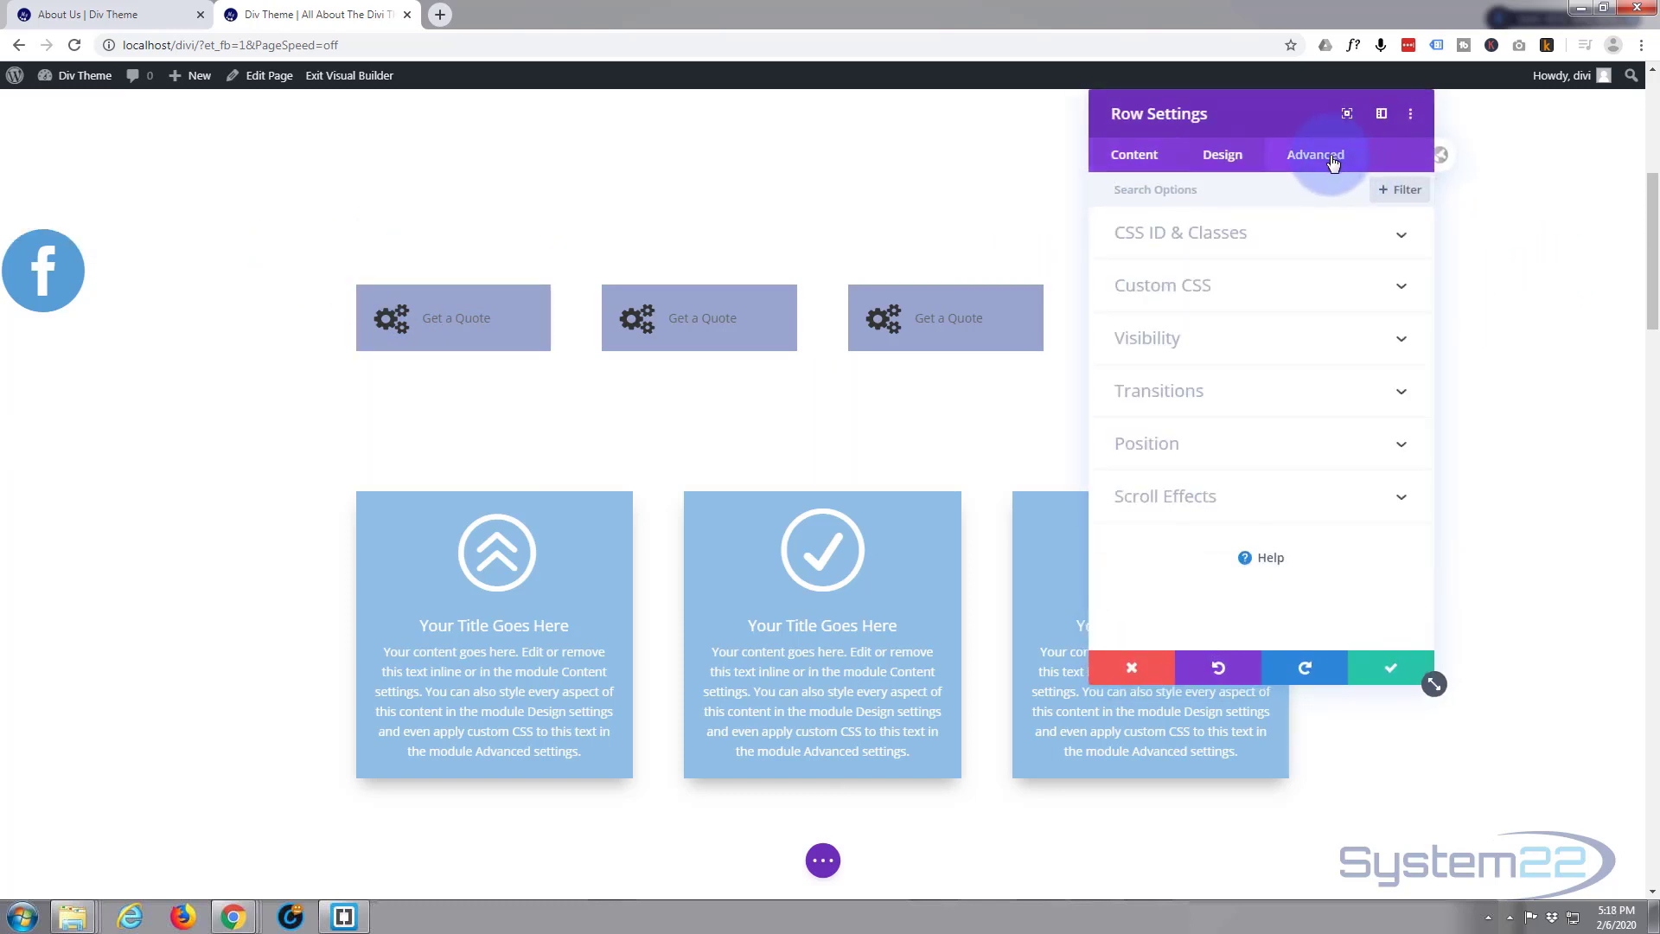
left_click(1270, 492)
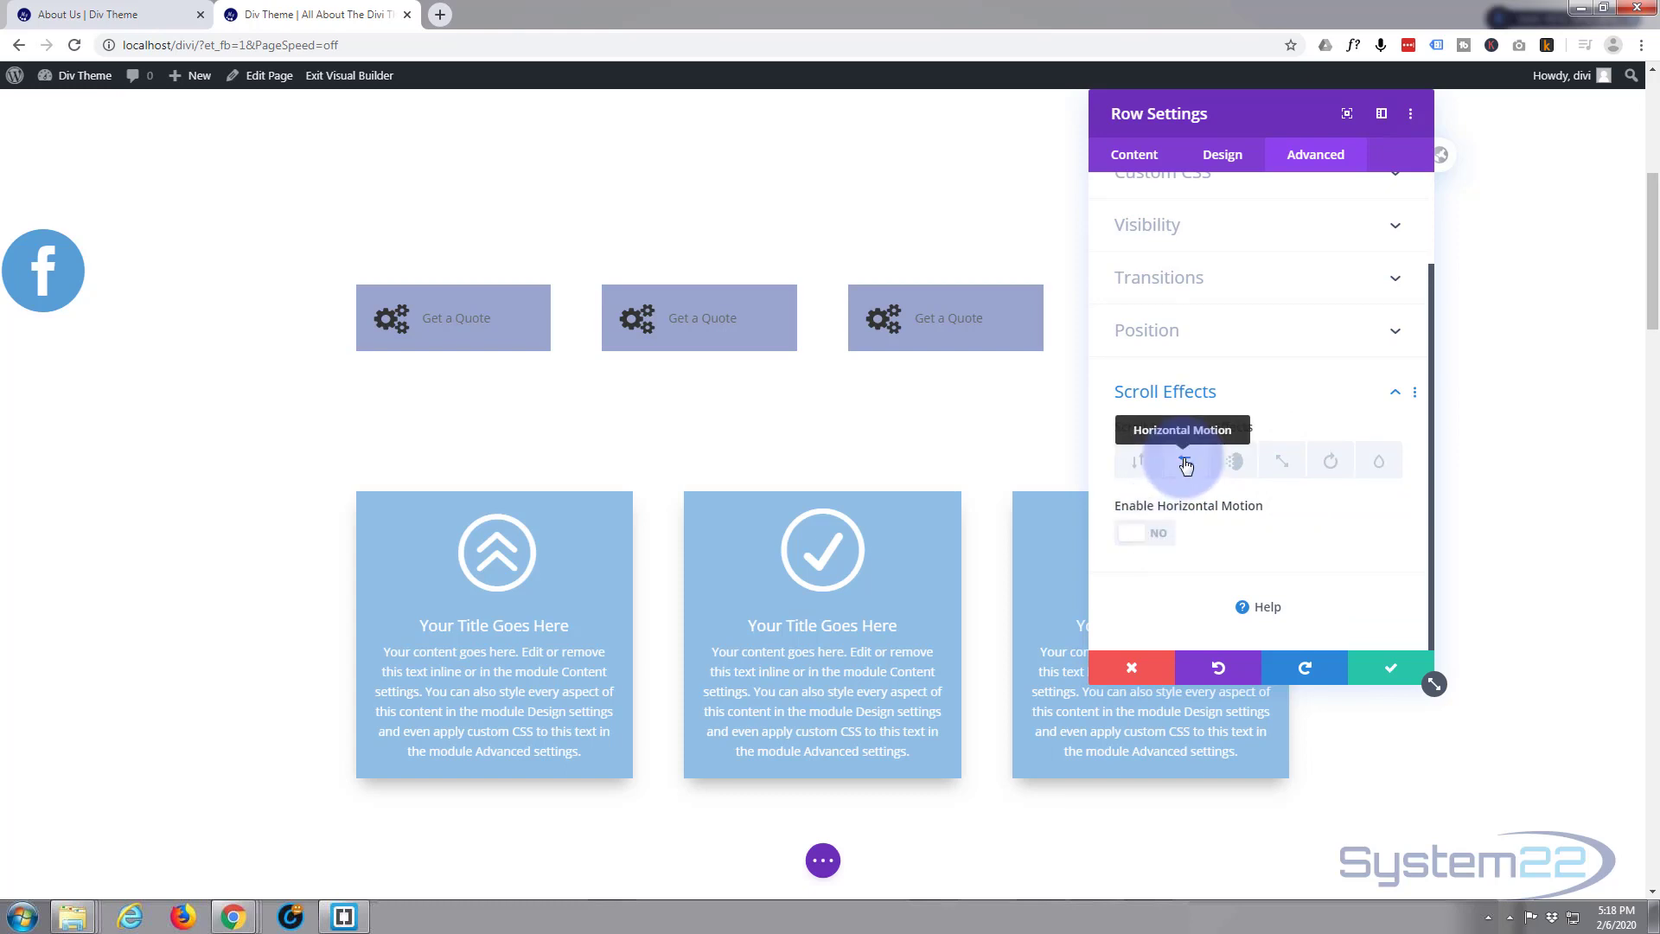
left_click(1147, 534)
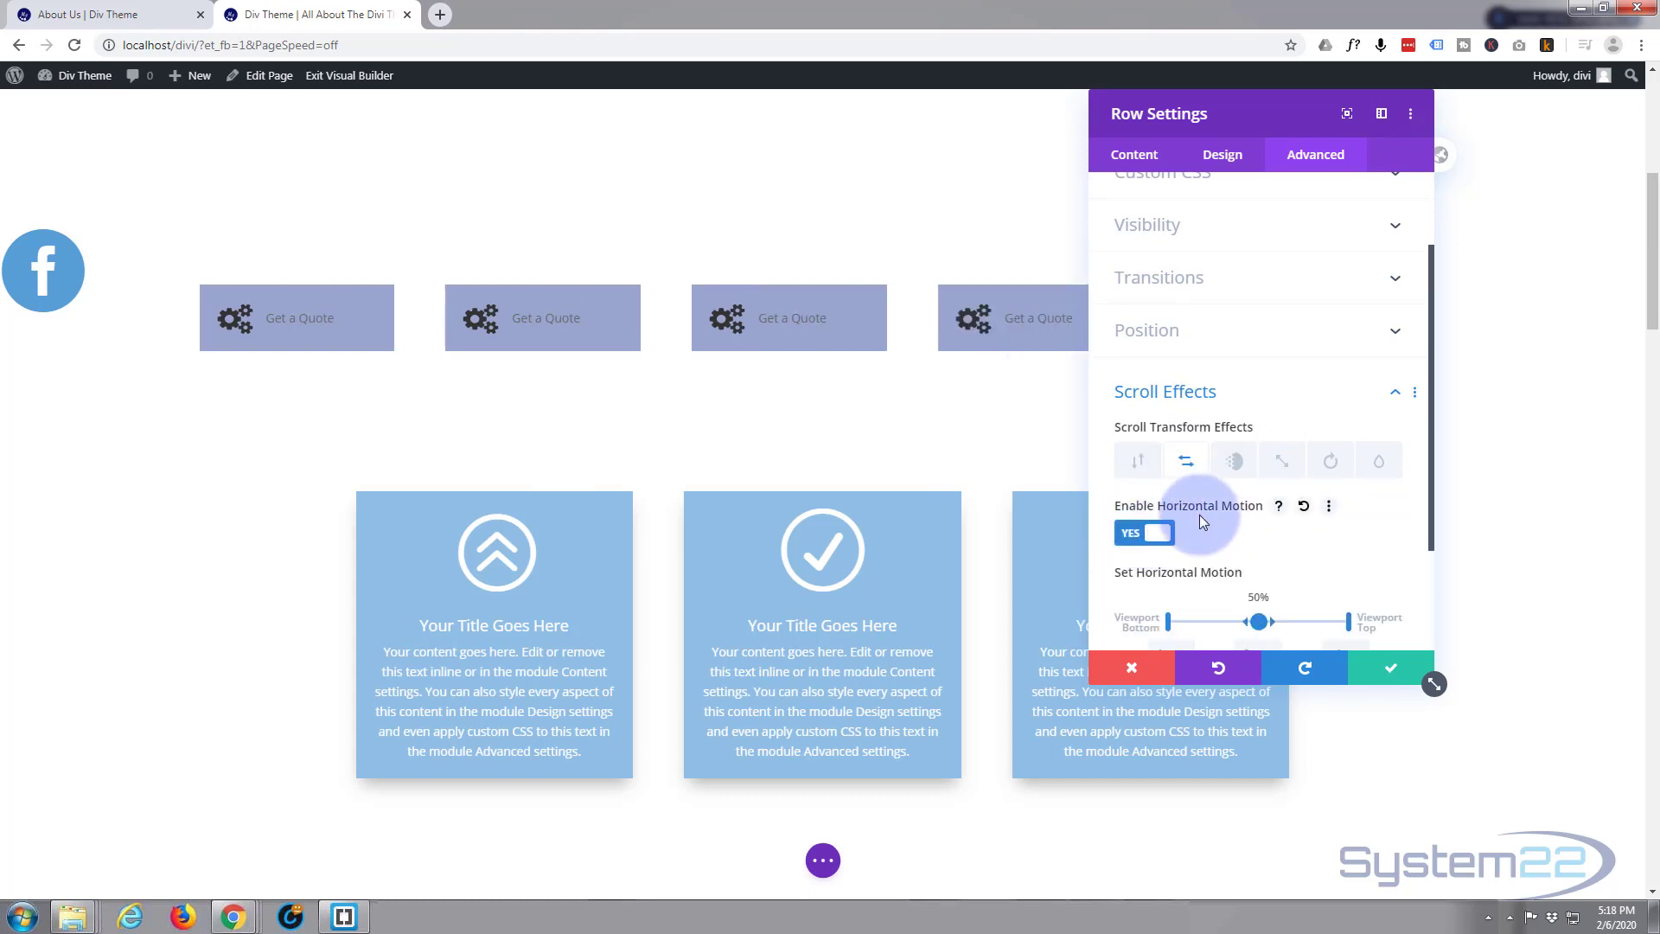
scroll(1198, 512, "down", 2)
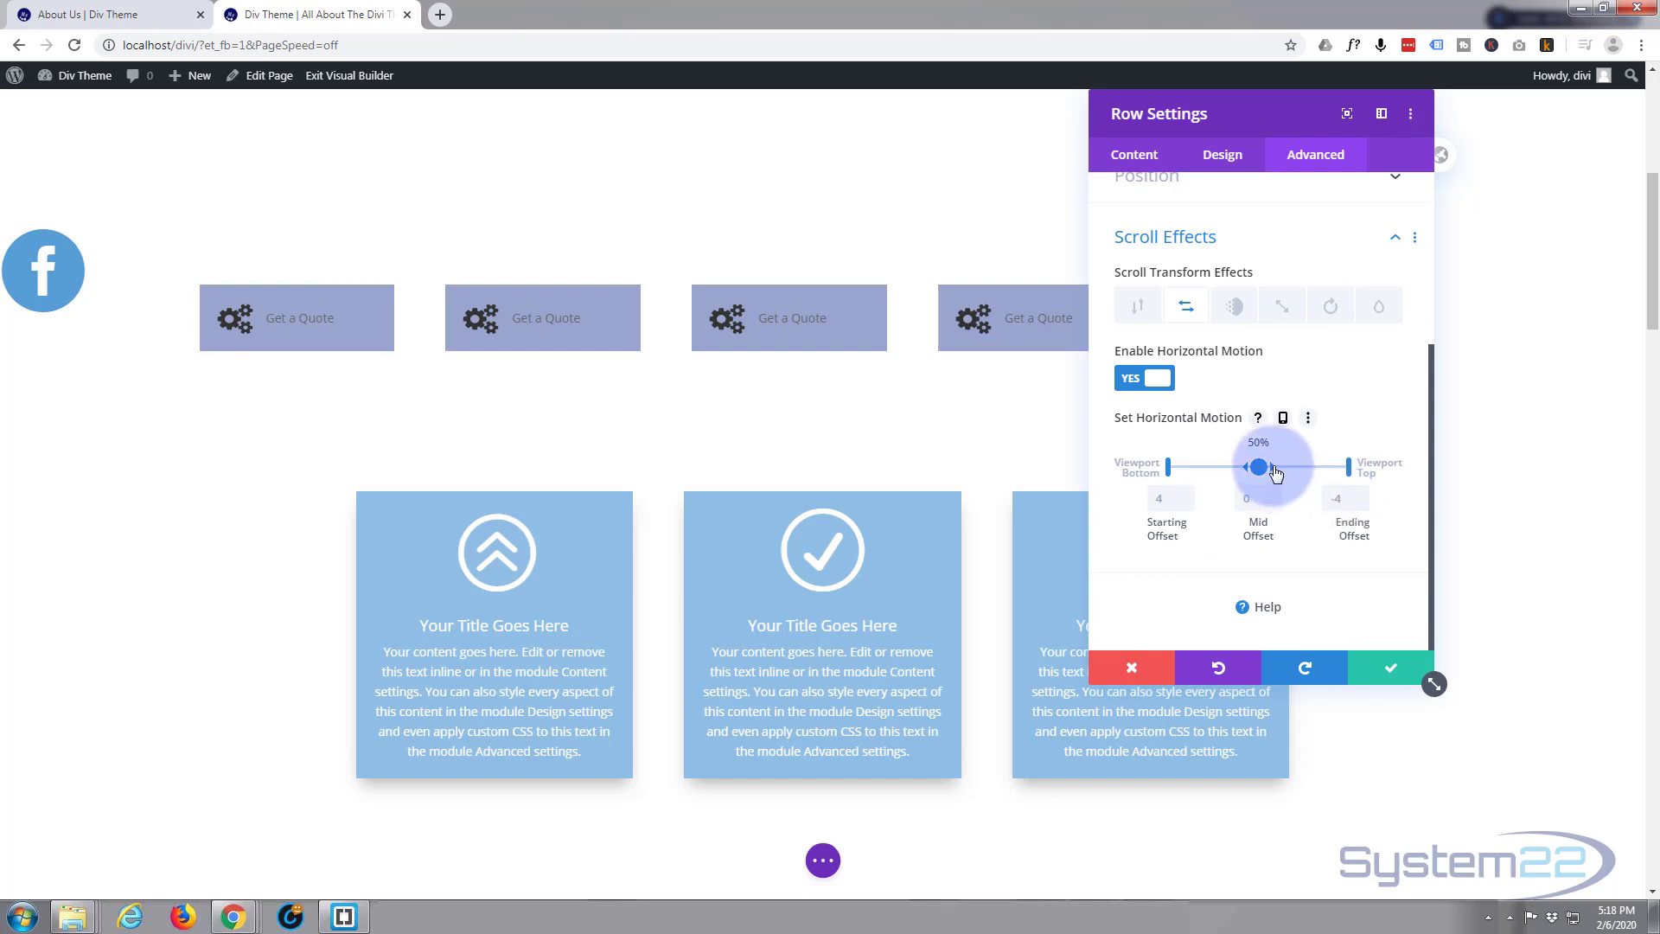
Step: Set the Get a Quote row's horizontal motion mid-offset range to 34%–72% and preview its starting position
mouse_move(1278, 472)
left_mouse_down()
mouse_move(1313, 465)
mouse_move(1235, 466)
left_mouse_up()
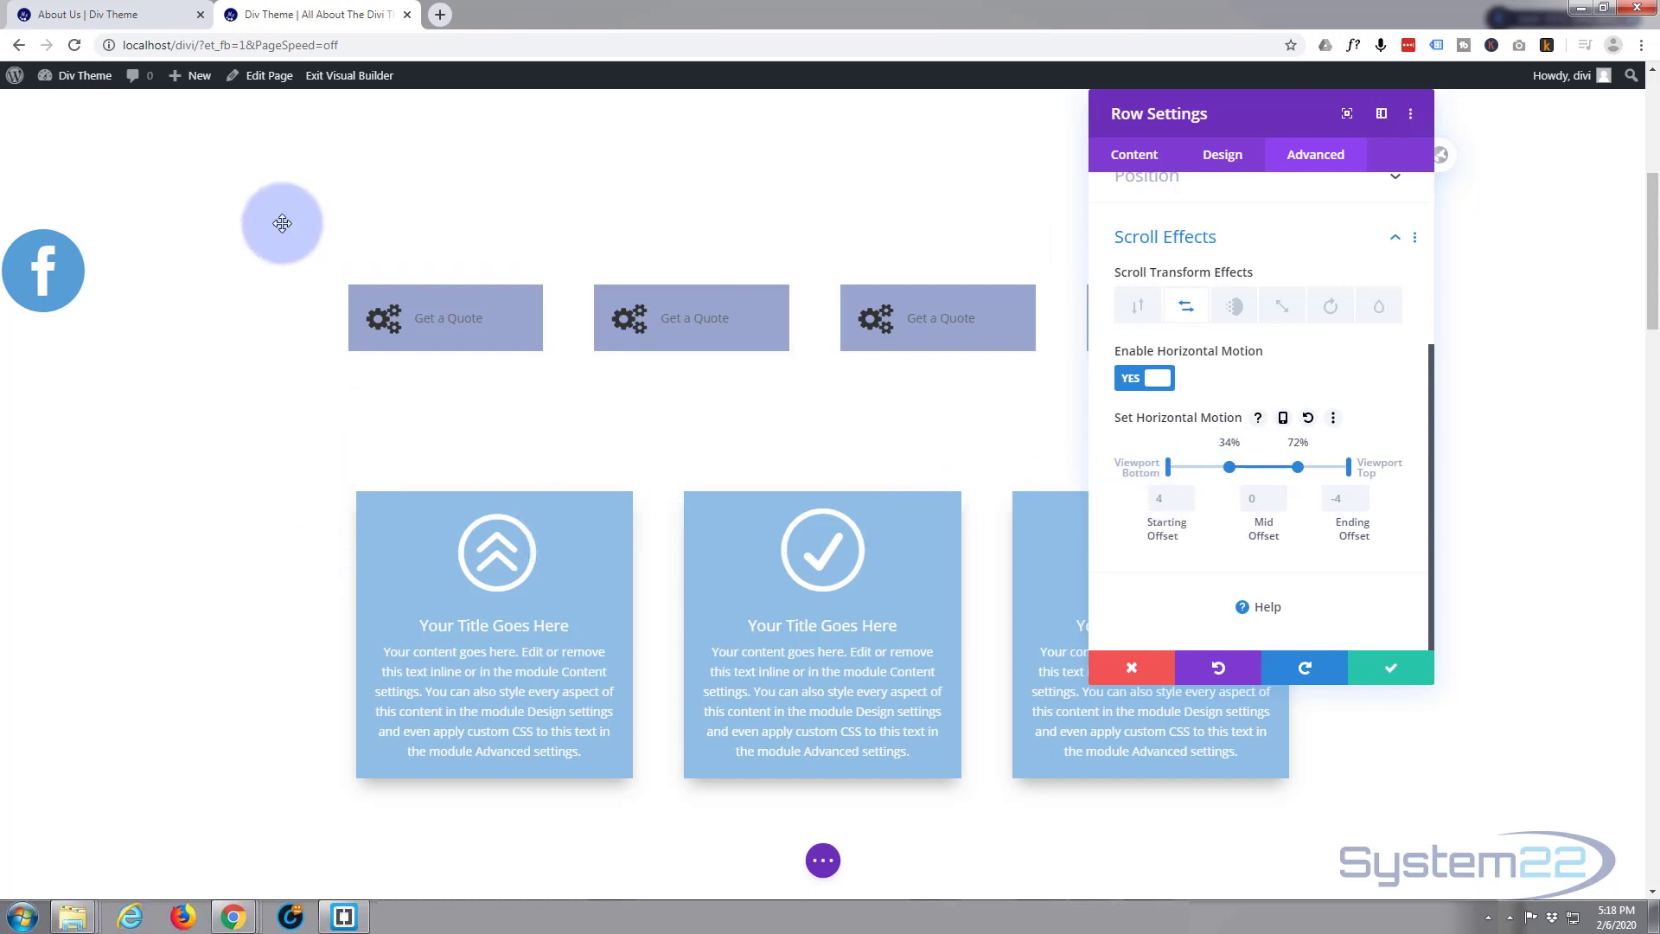
scroll(282, 231, "up", 5)
scroll(282, 231, "up", 1)
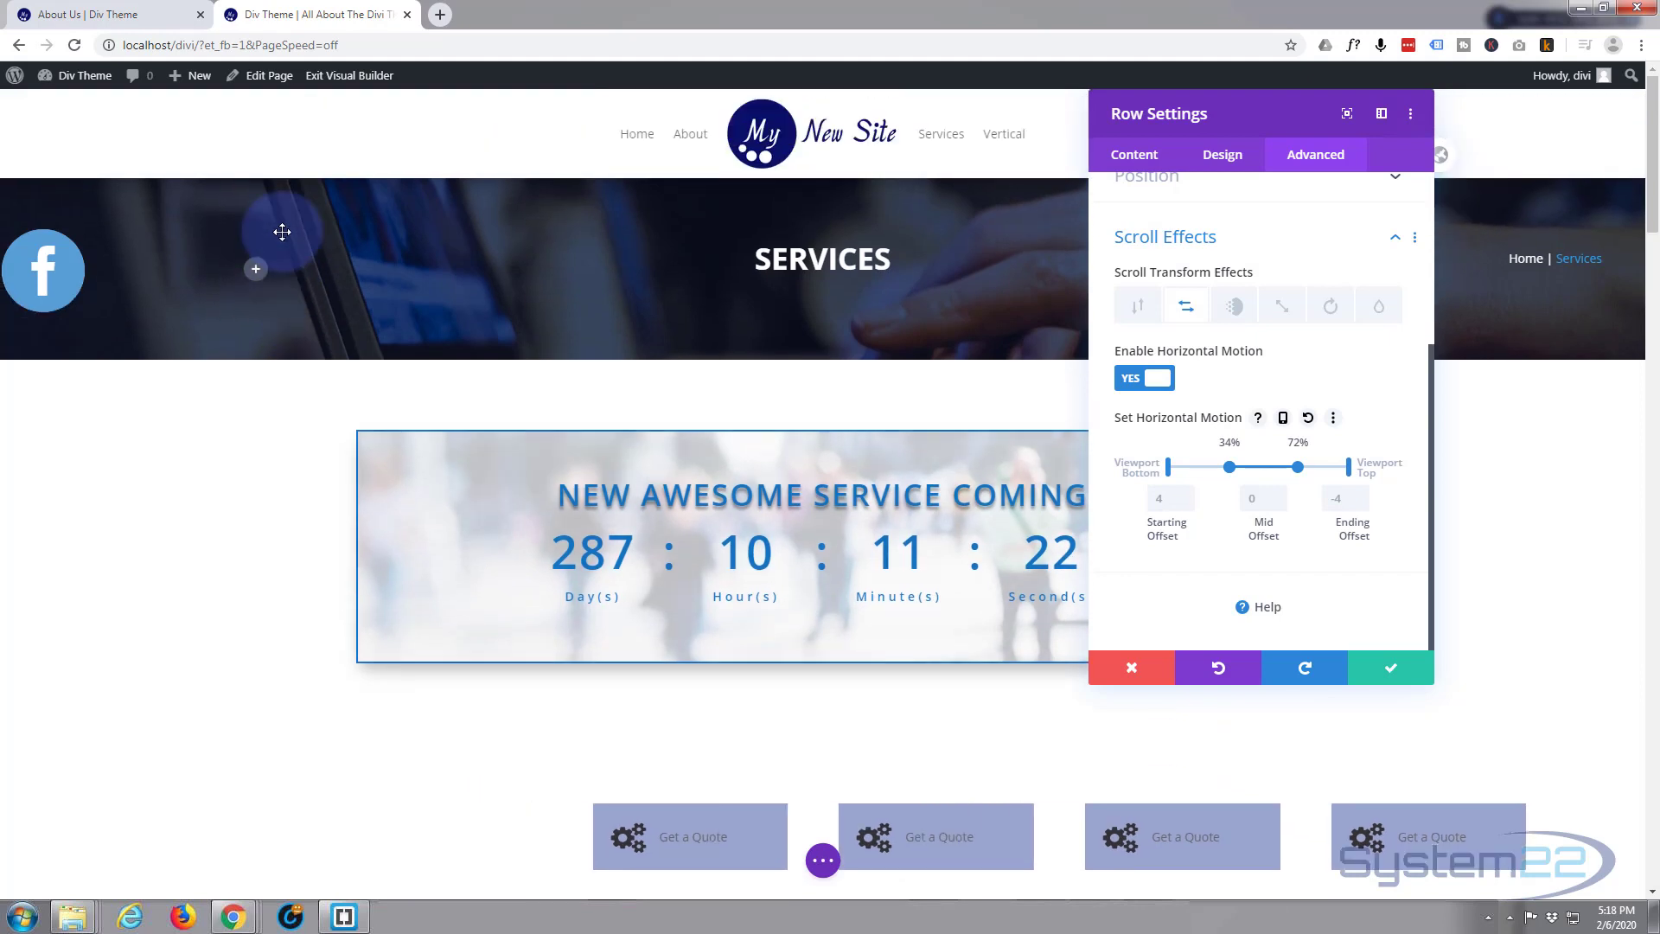
Step: Set the horizontal motion's starting offset to 8 and ending offset to -8, and preview the Get a Quote row sliding across the page
left_click(1155, 489)
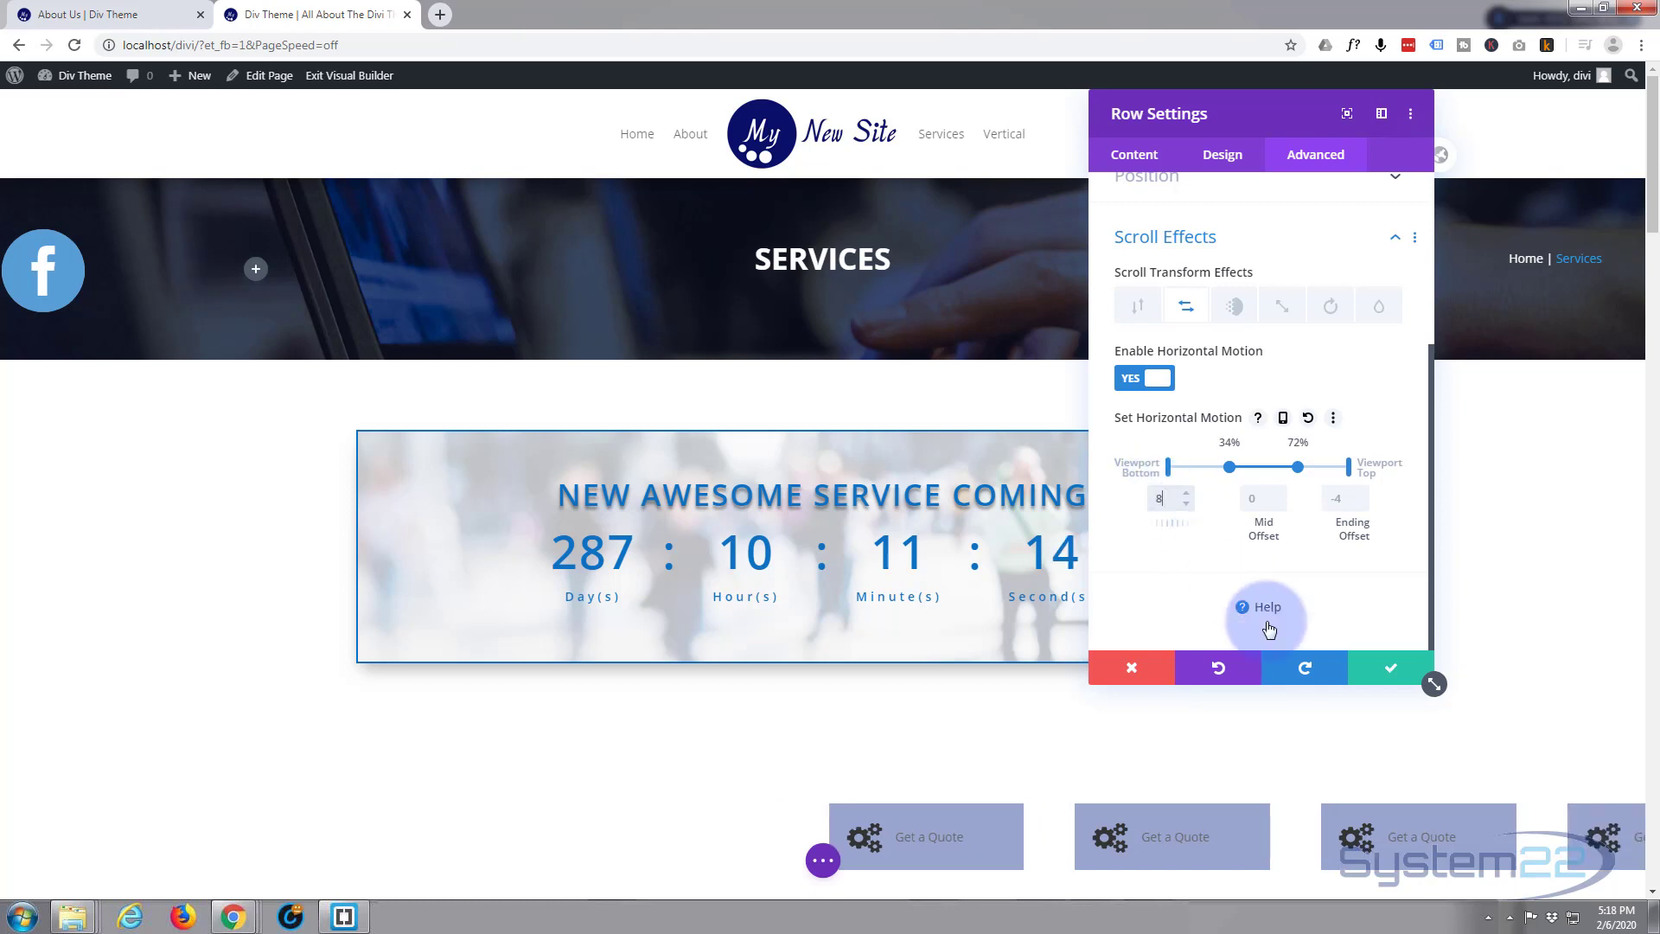
left_click(1342, 499)
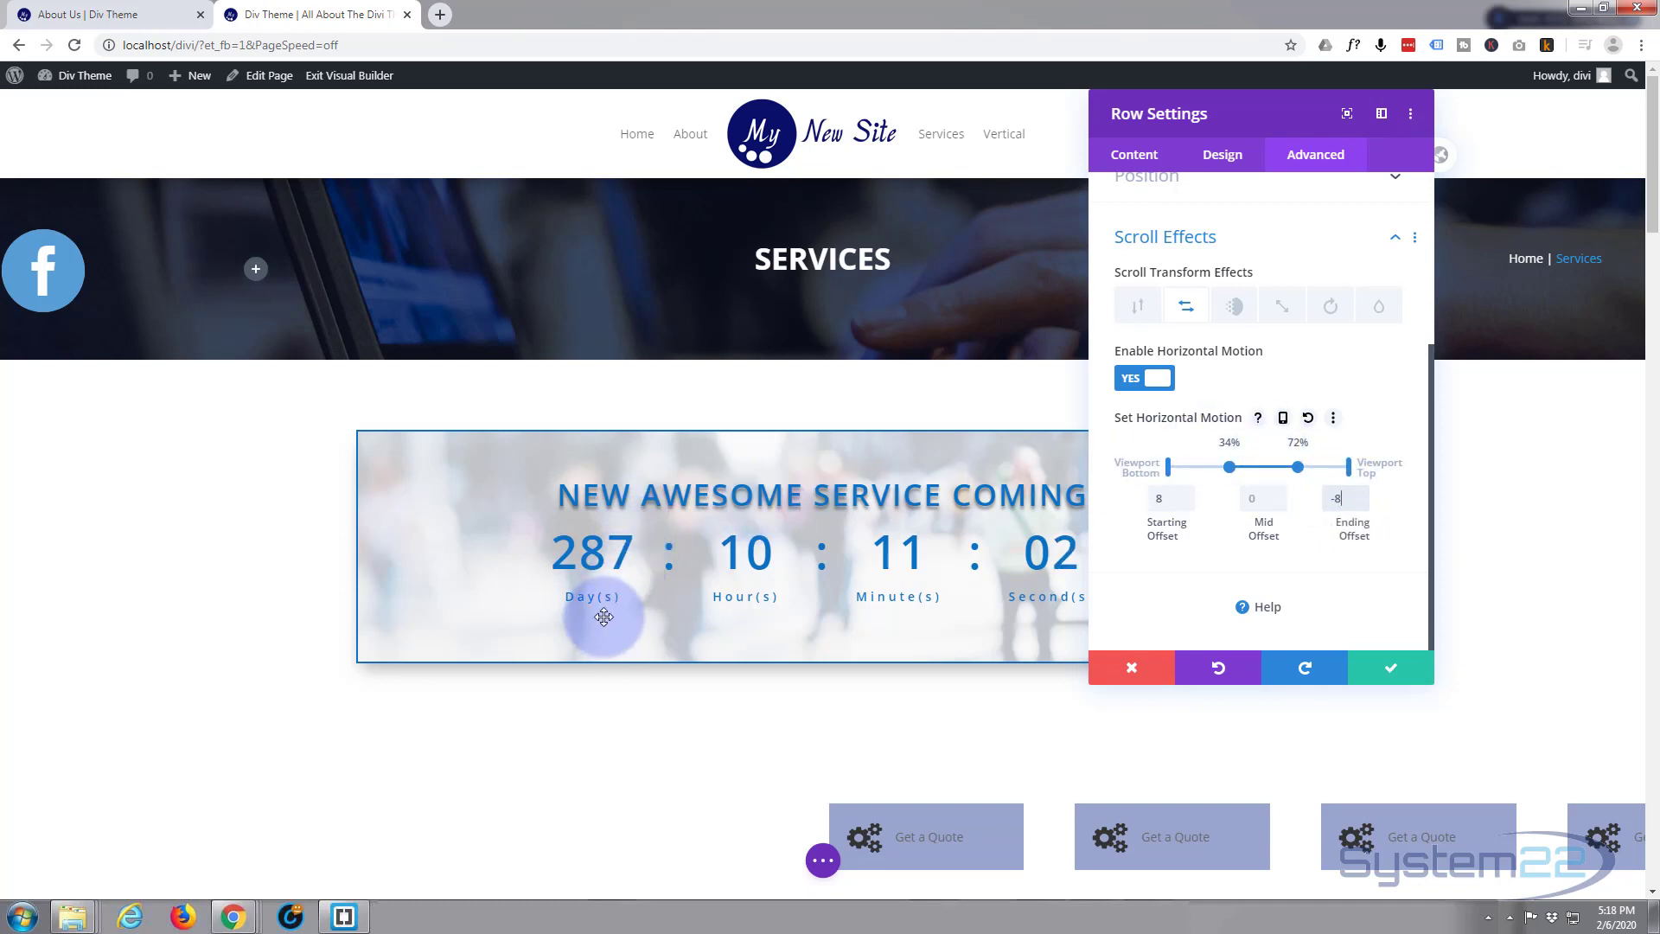
scroll(604, 617, "down", 3)
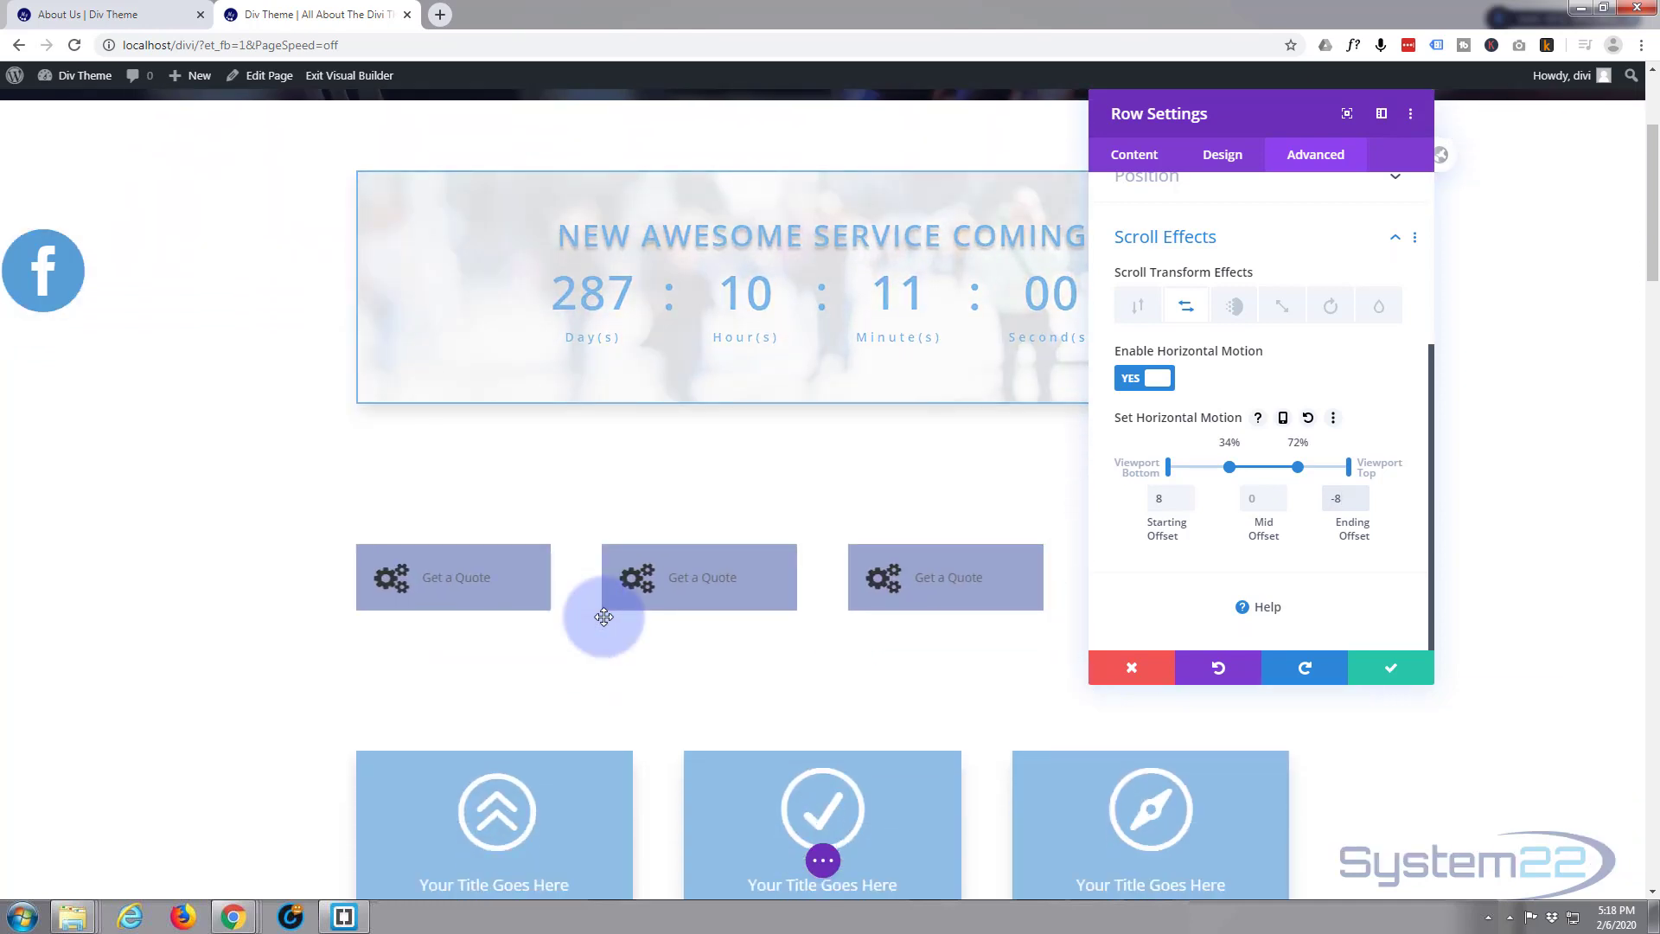
scroll(570, 666, "down", 5)
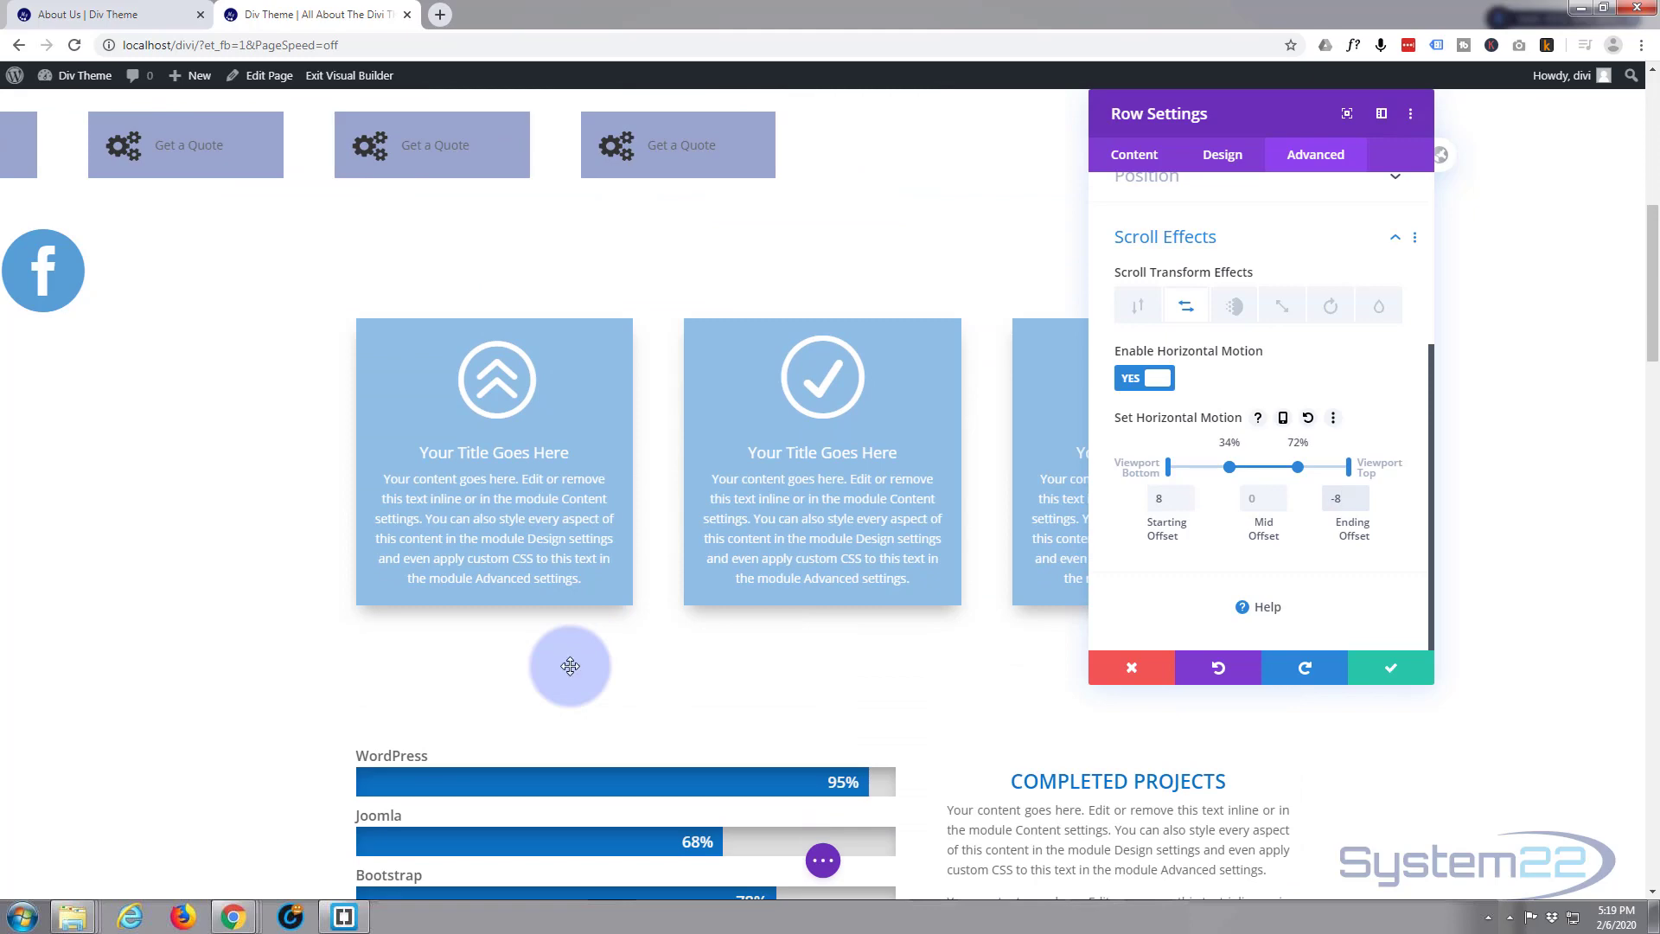
scroll(570, 666, "down", 2)
scroll(570, 666, "down", 1)
scroll(571, 665, "up", 6)
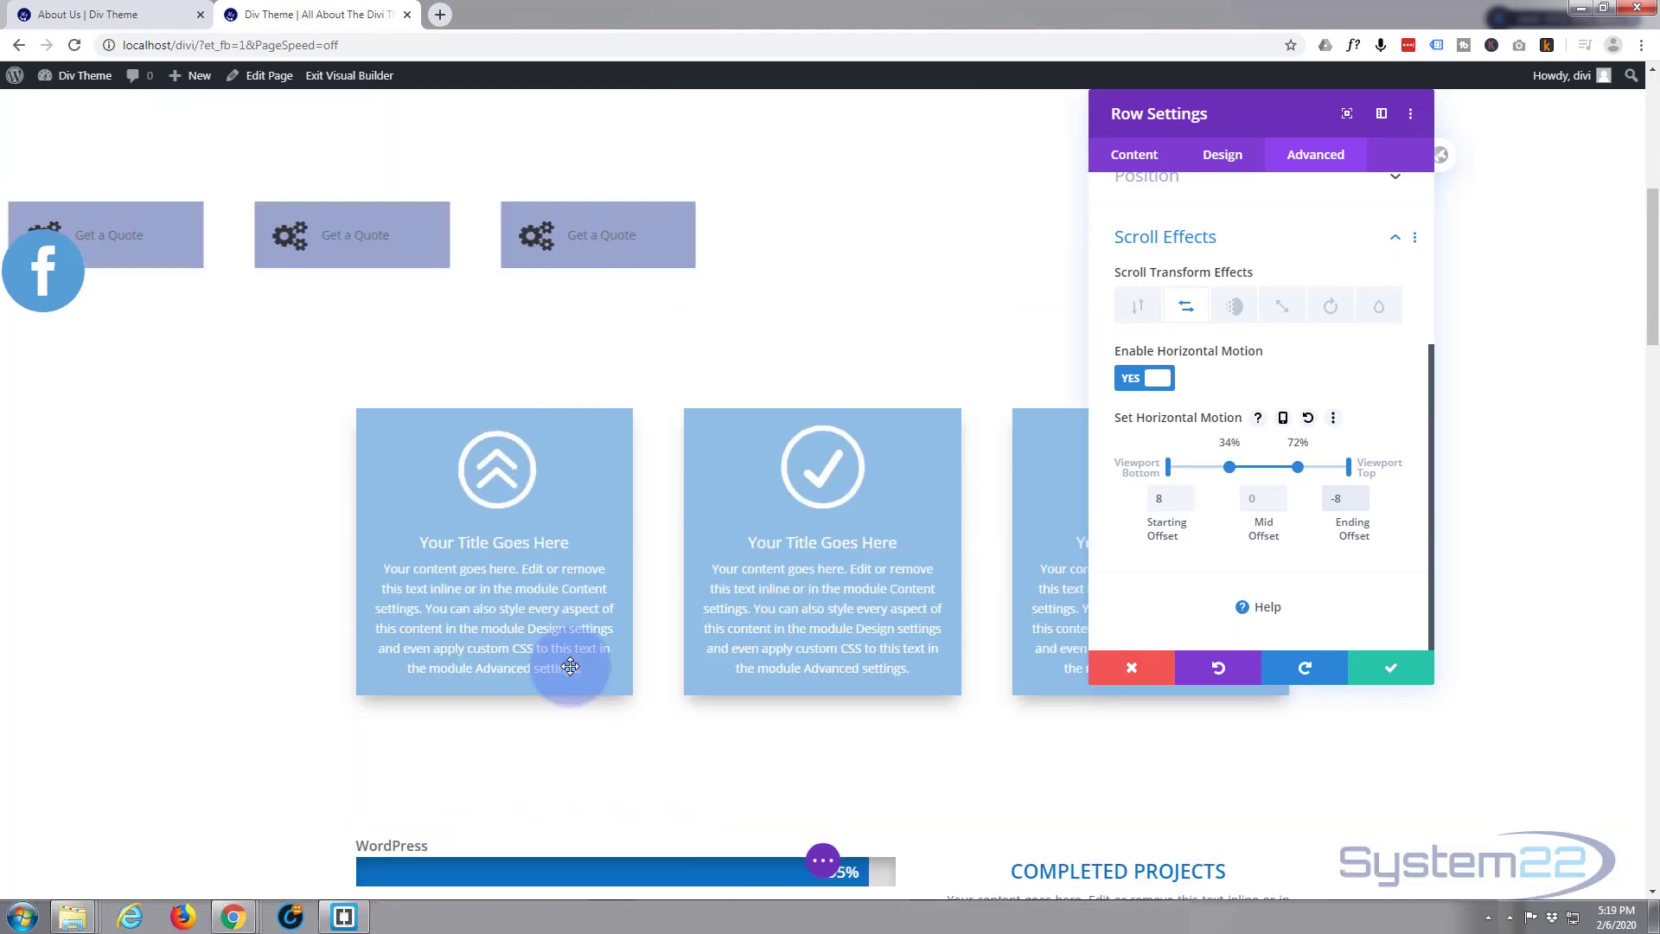
scroll(570, 665, "down", 4)
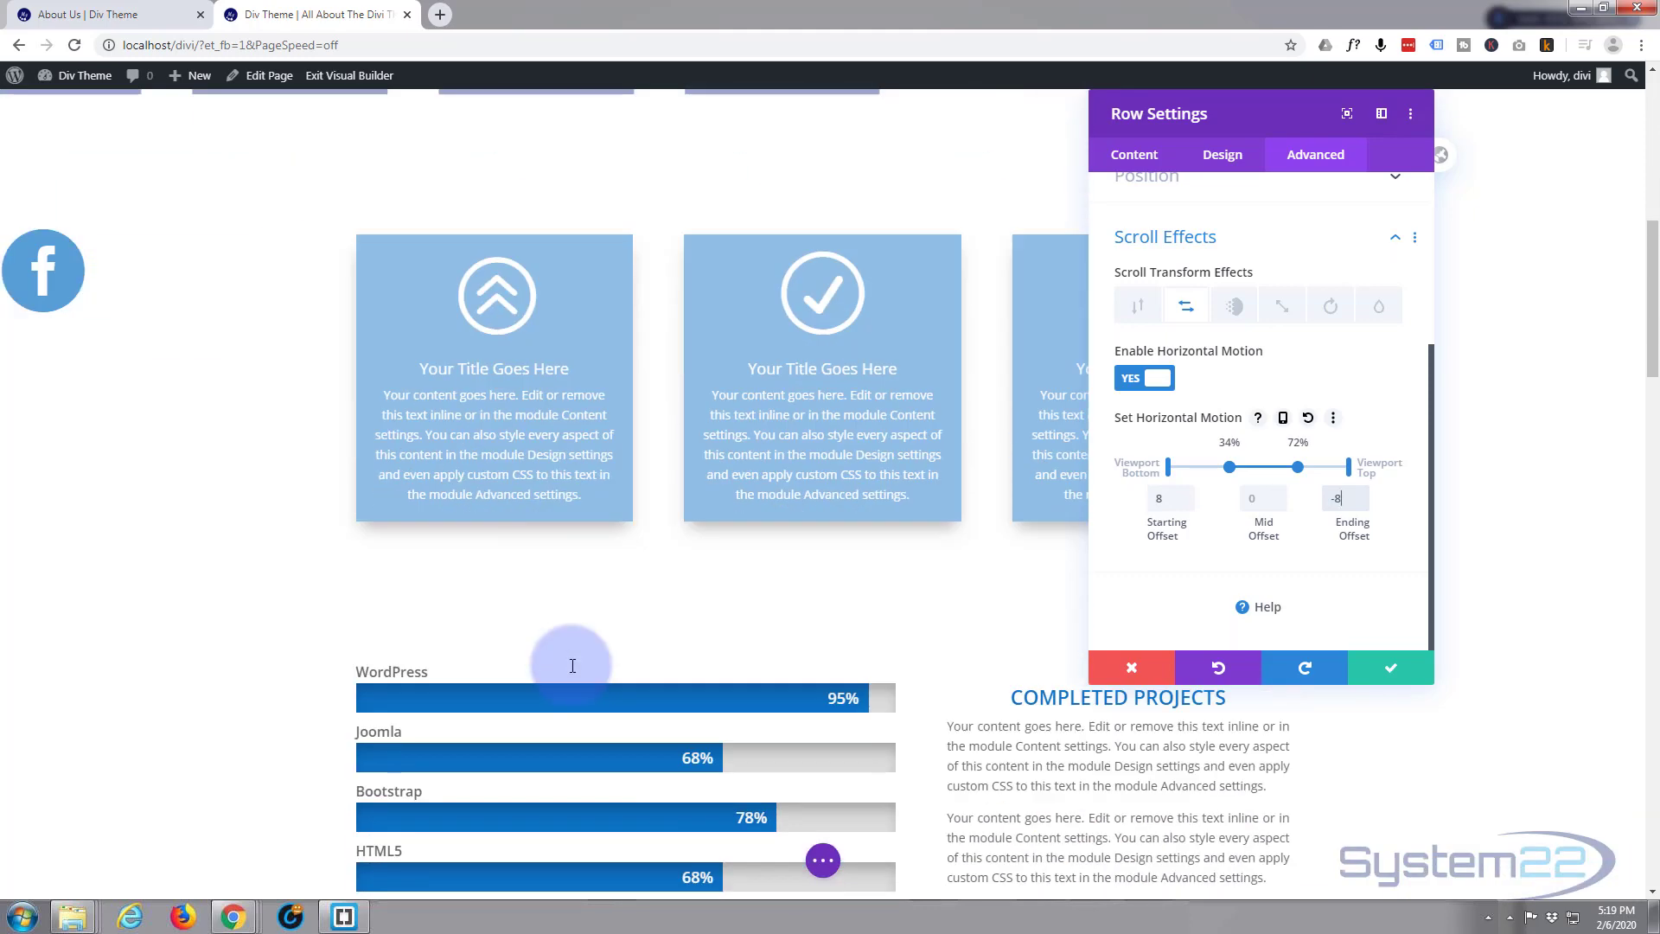
scroll(570, 665, "up", 2)
scroll(570, 665, "up", 3)
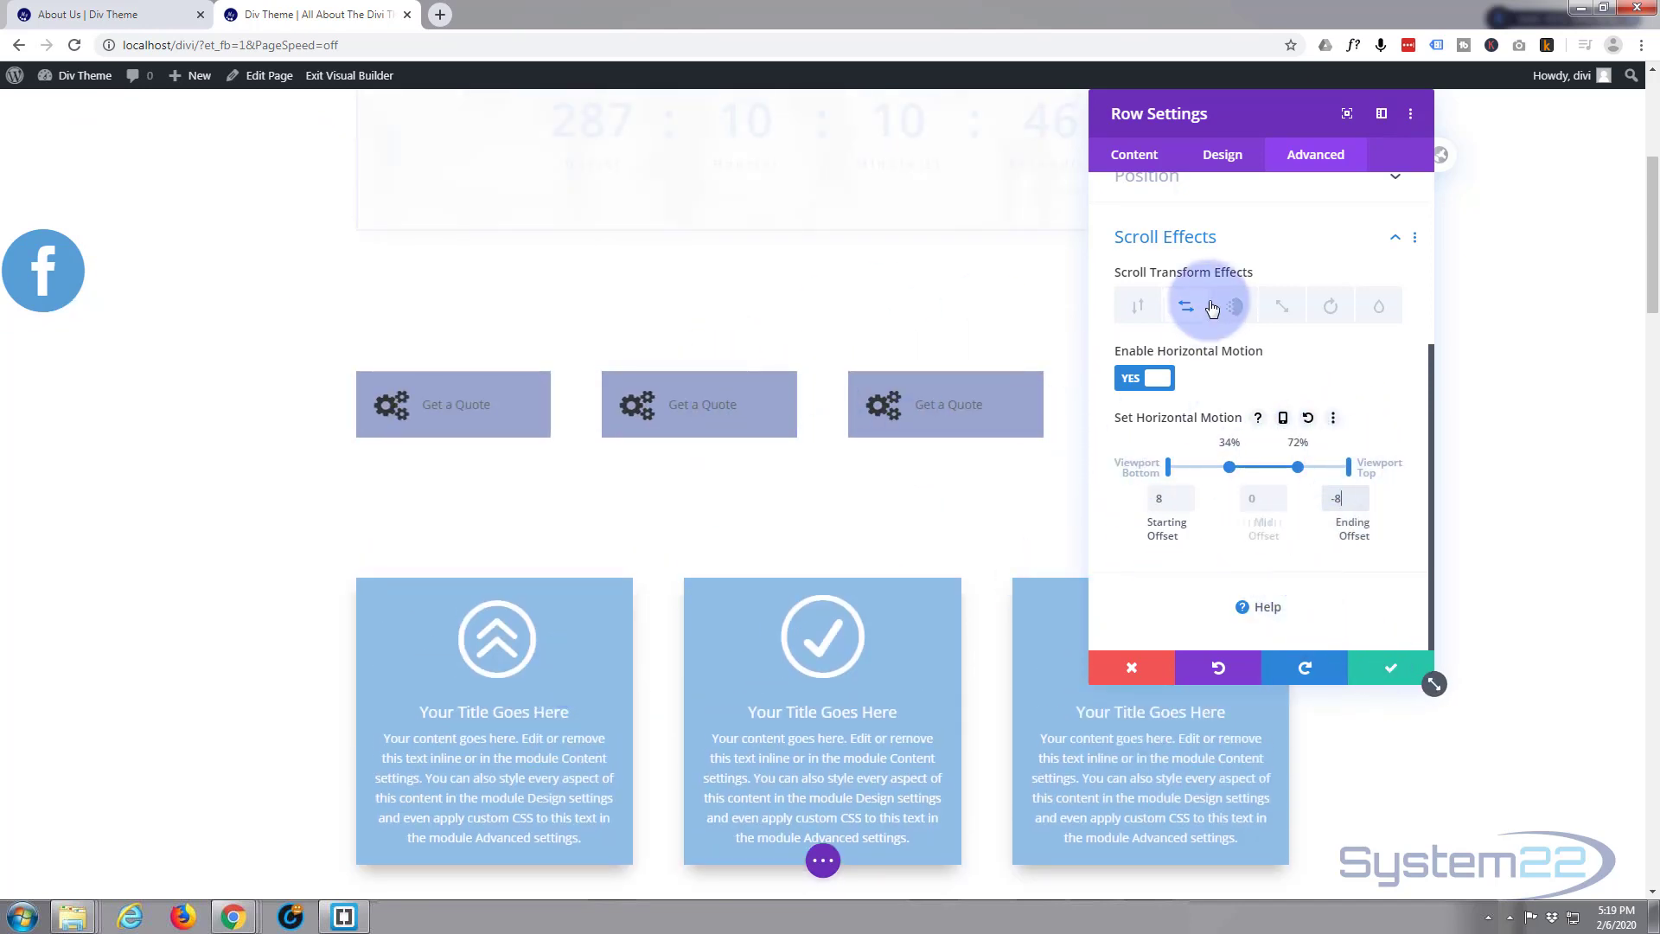
Step: Save the Get a Quote row's settings and preview its horizontal motion at full page width
left_click(1389, 666)
scroll(299, 527, "down", 2)
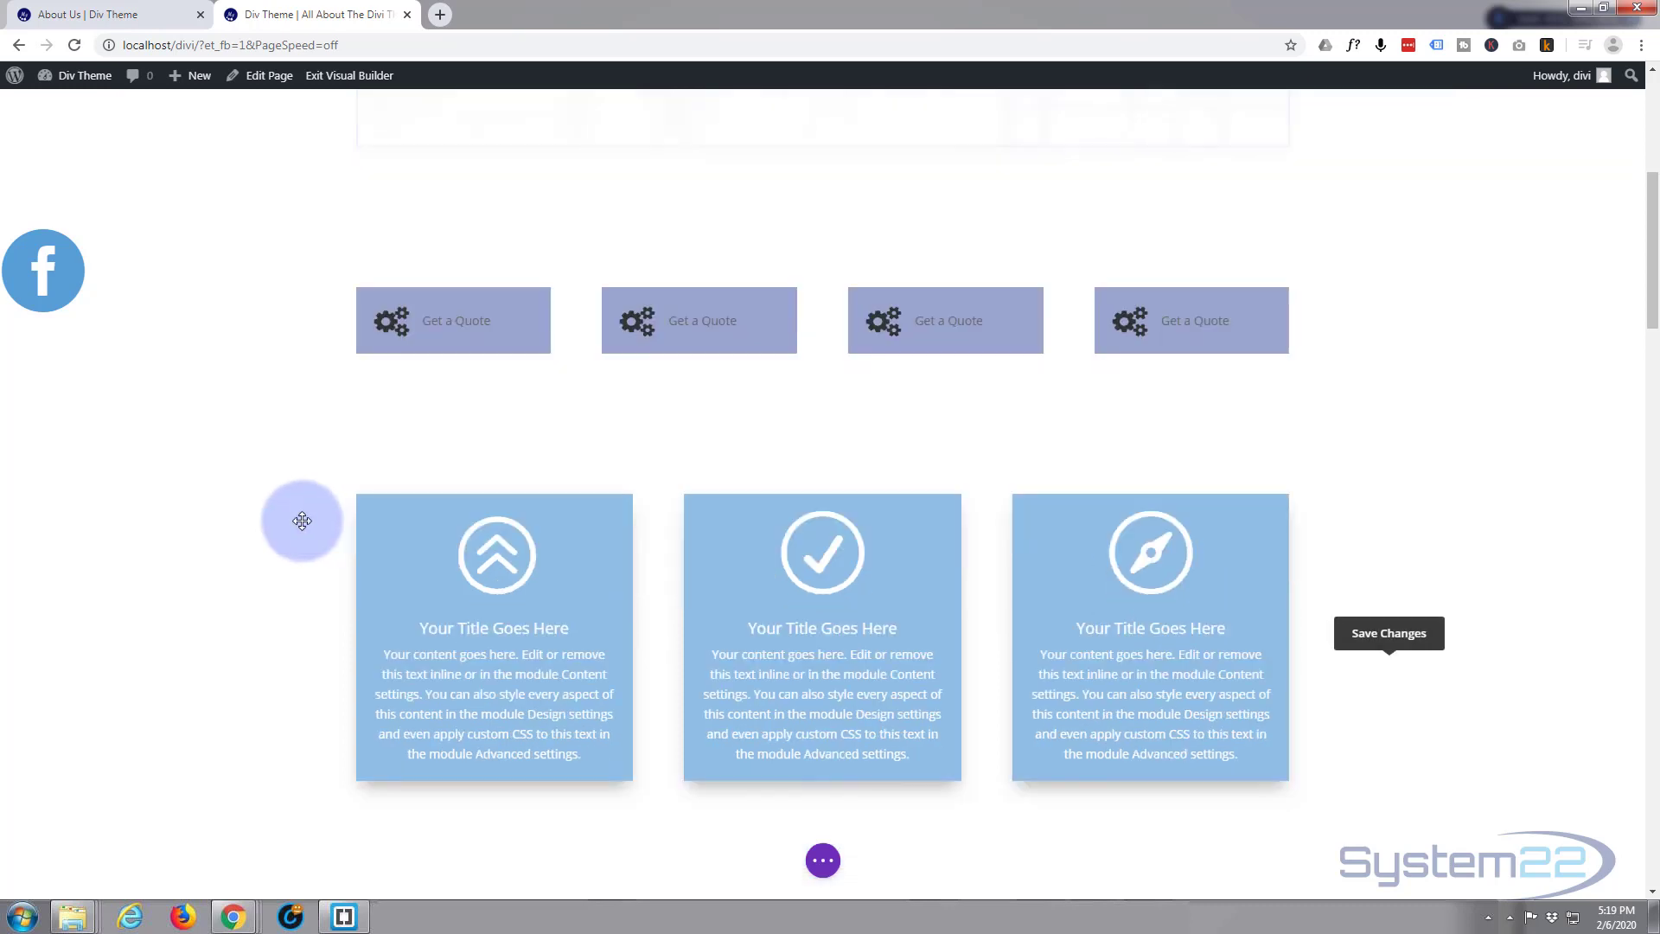
scroll(148, 478, "down", 1)
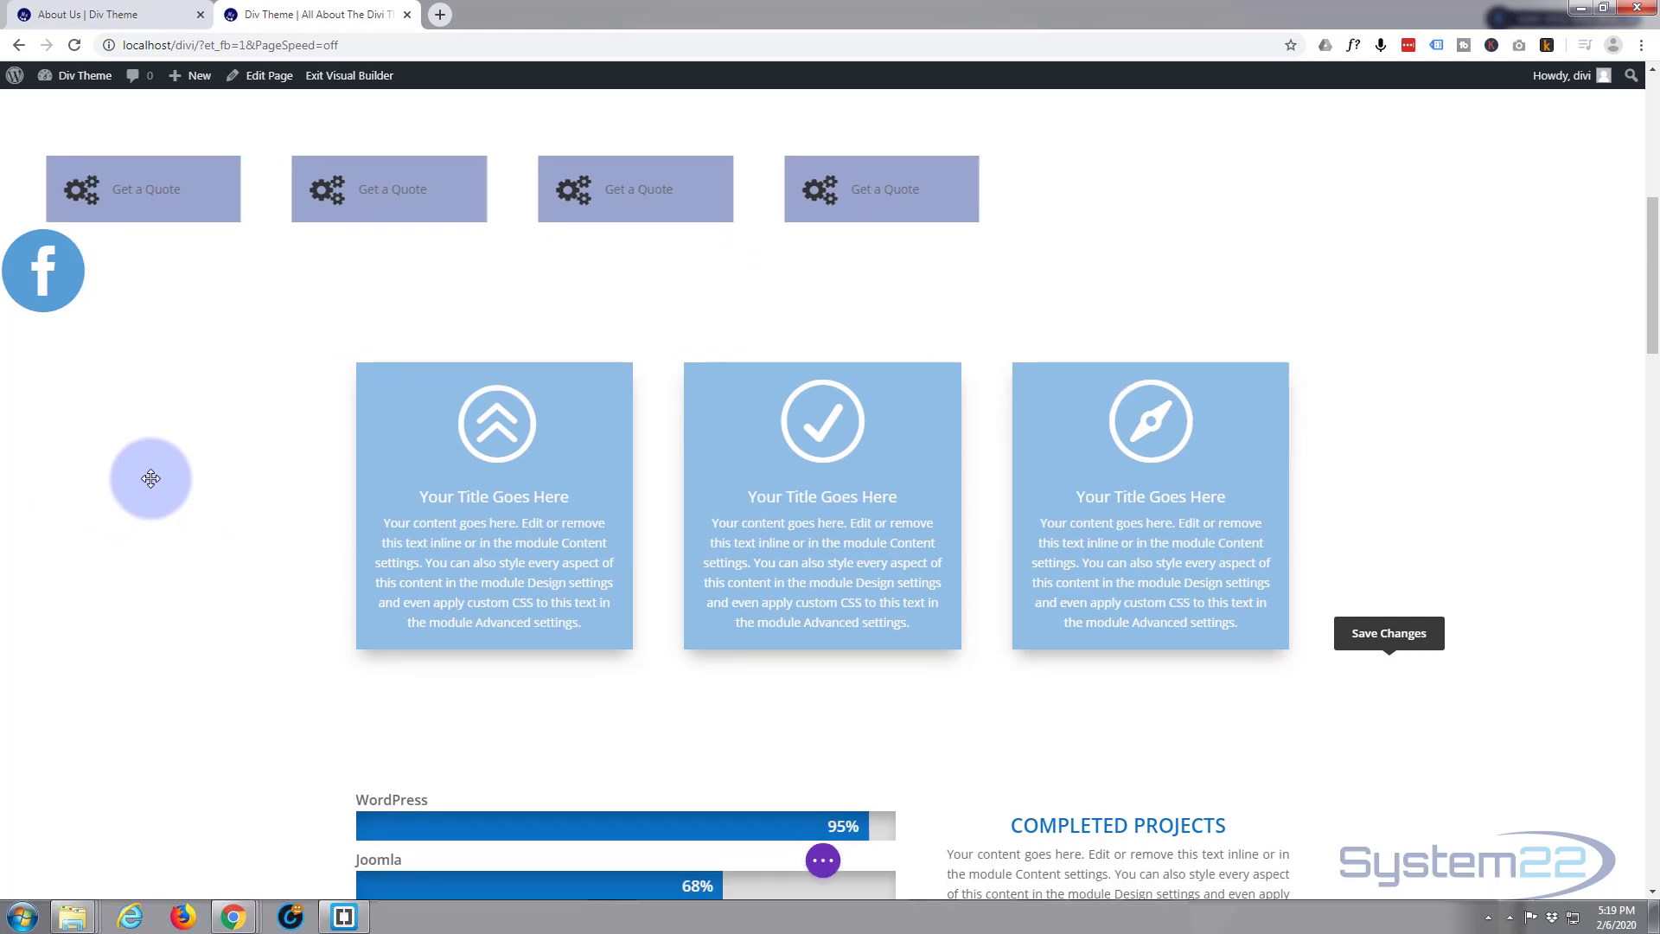
scroll(185, 484, "up", 2)
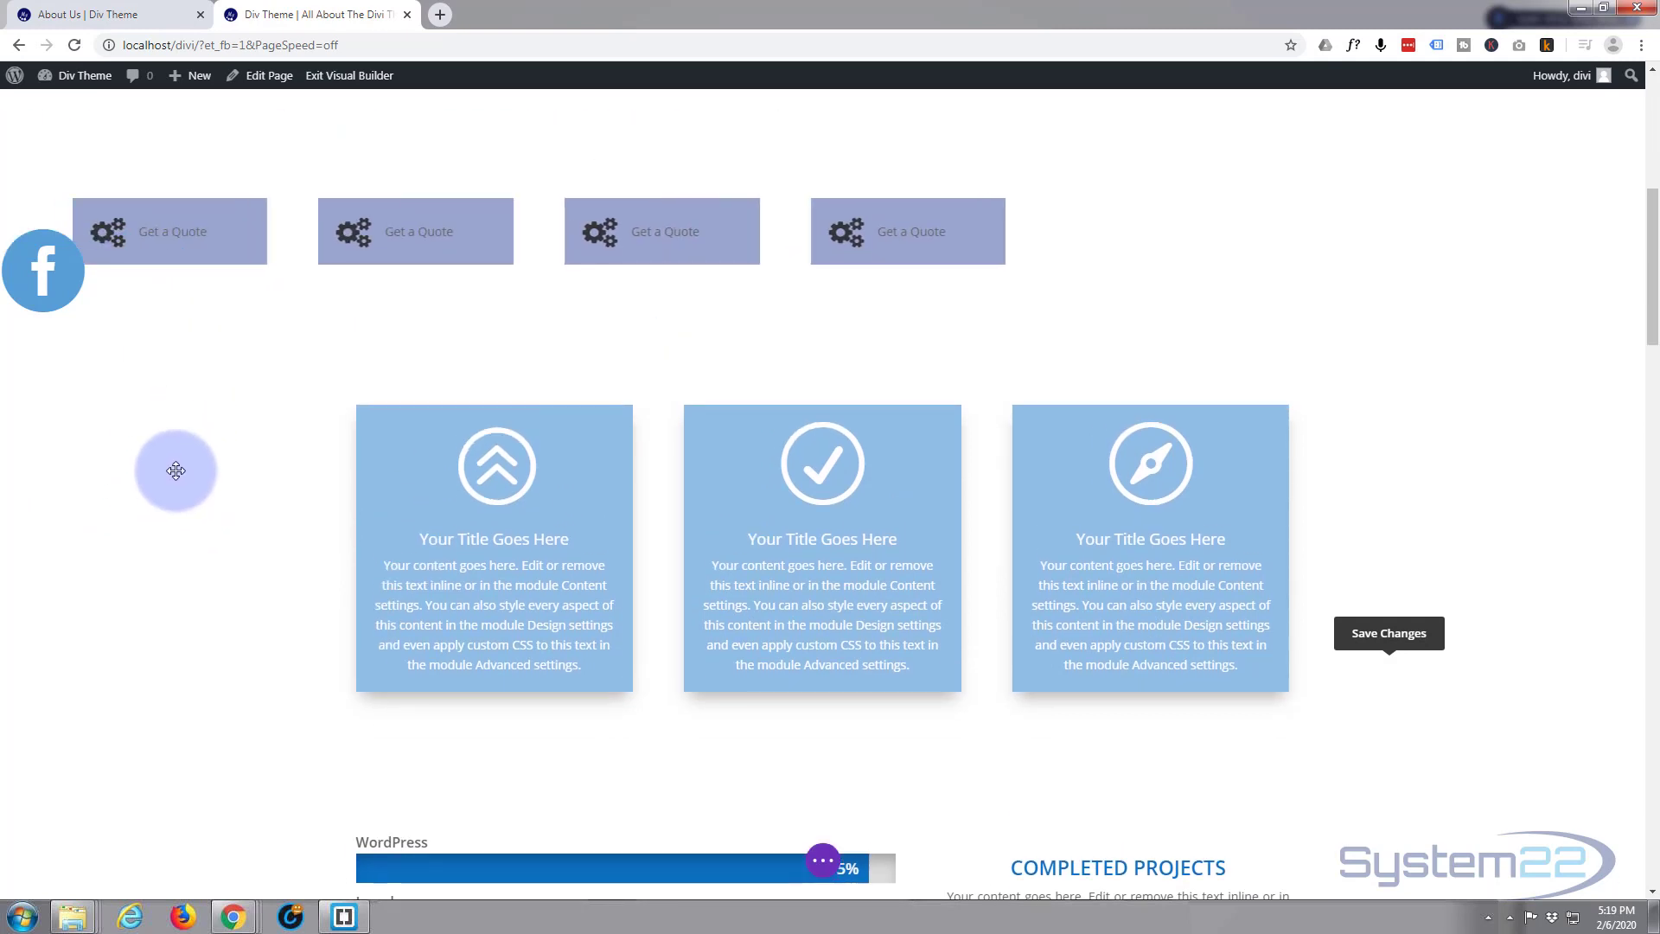
Step: Open the Scroll Effects options of the section holding the three "Your Title Goes Here" blurbs
mouse_move(574, 574)
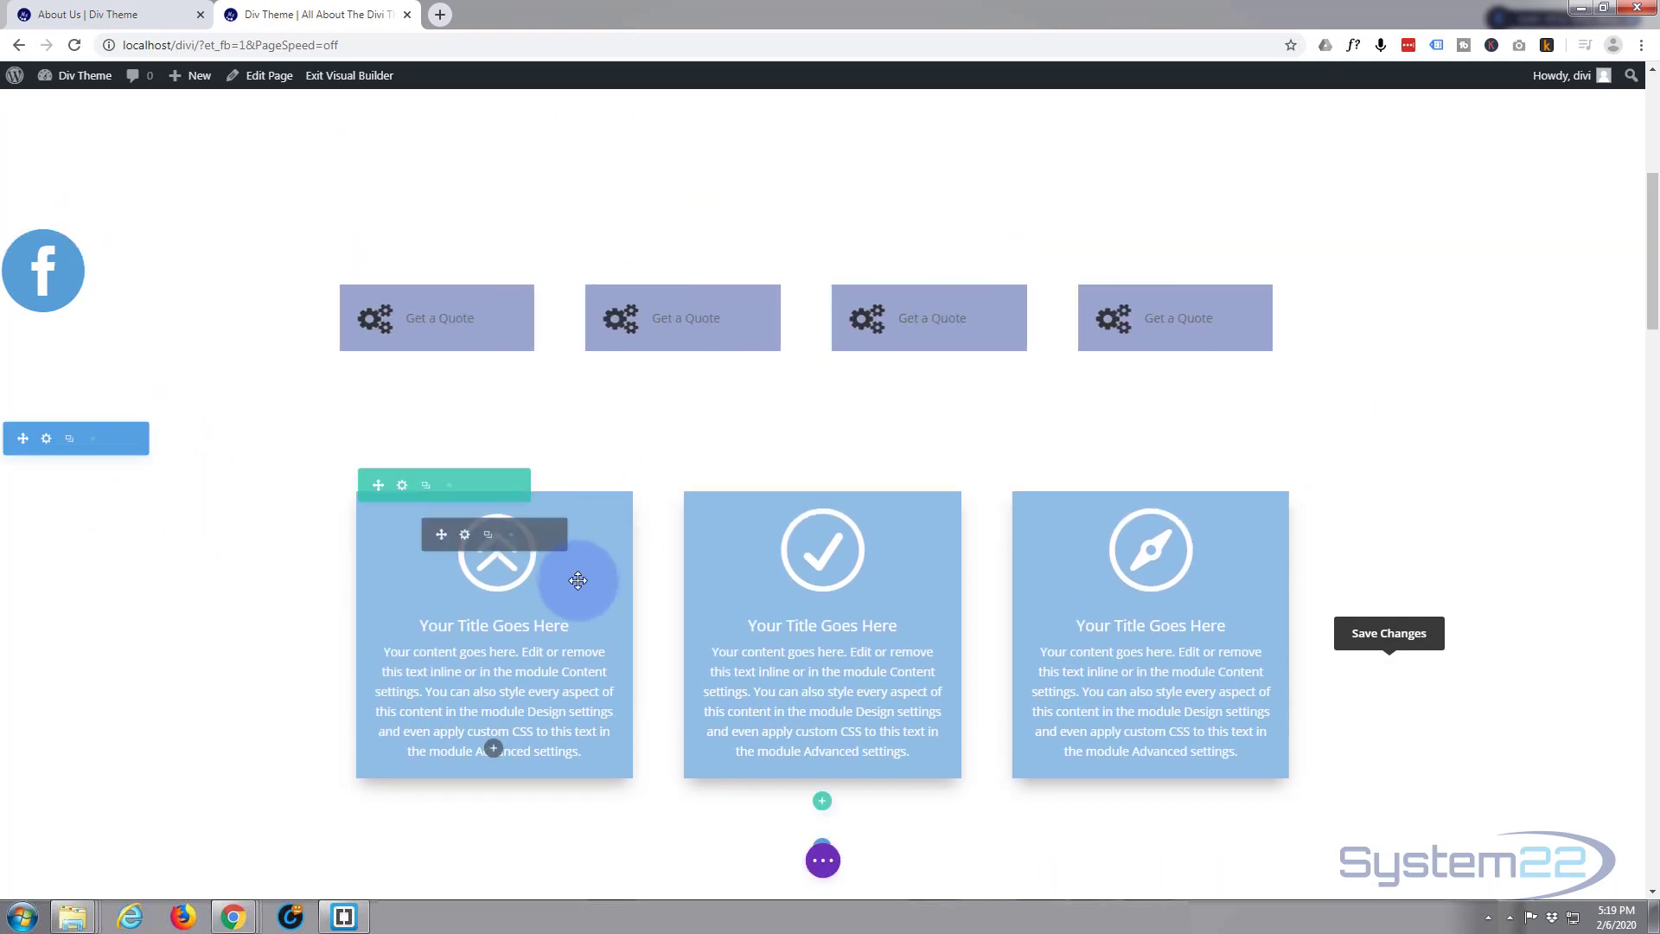
left_click(44, 440)
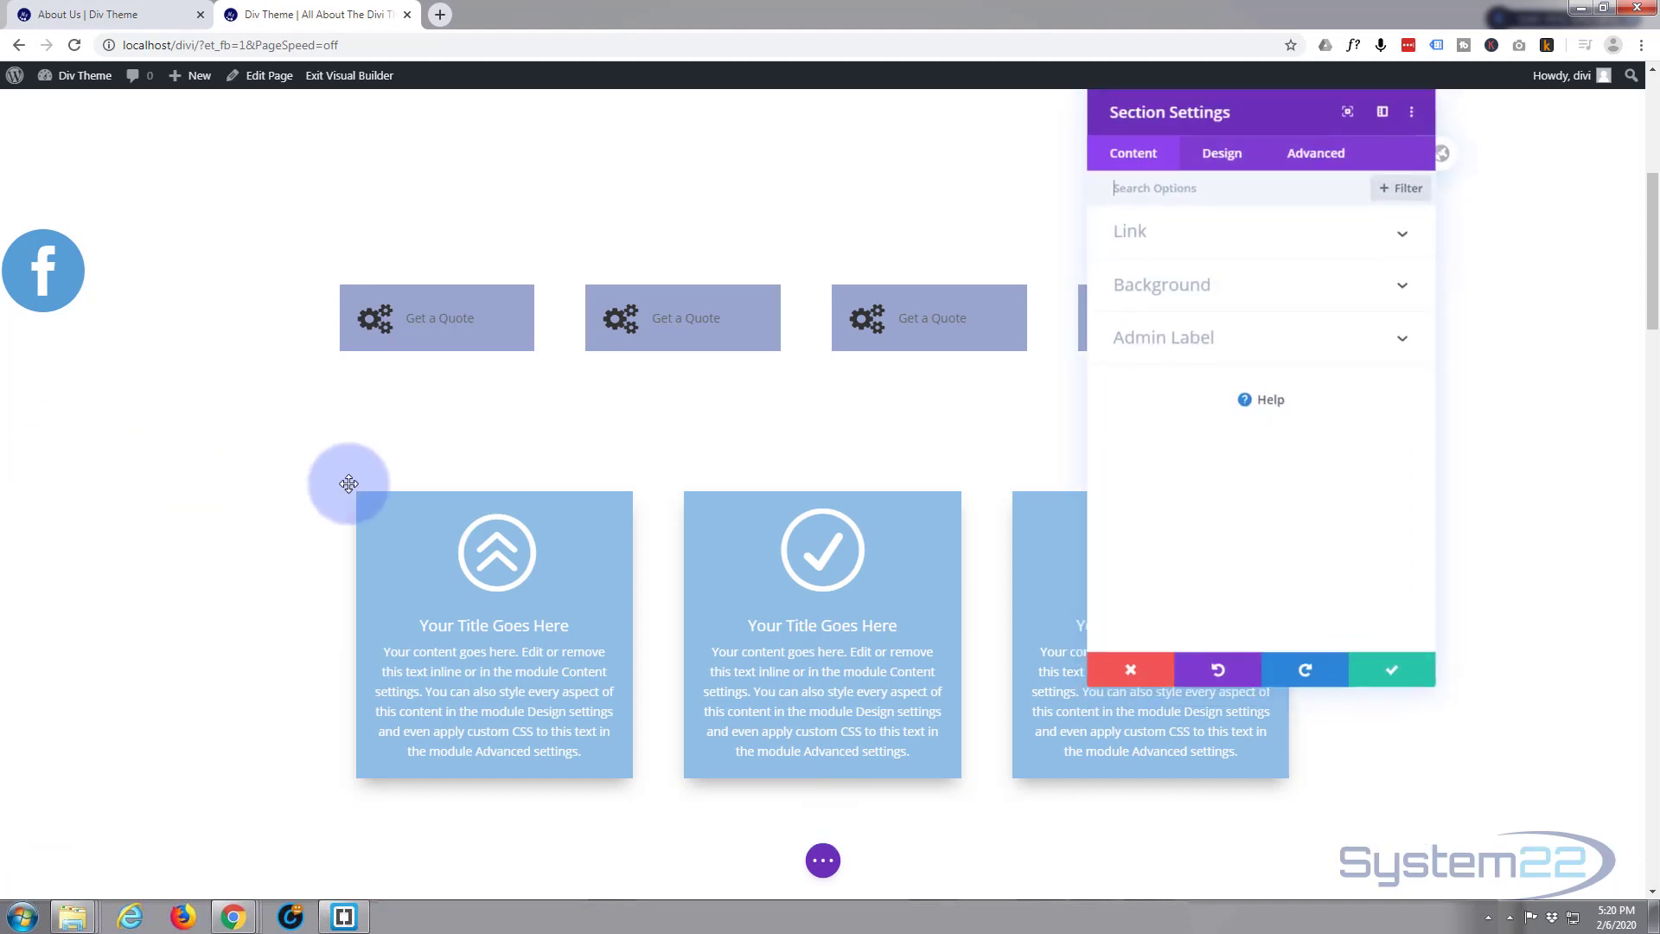
left_click(1319, 159)
left_click(1250, 501)
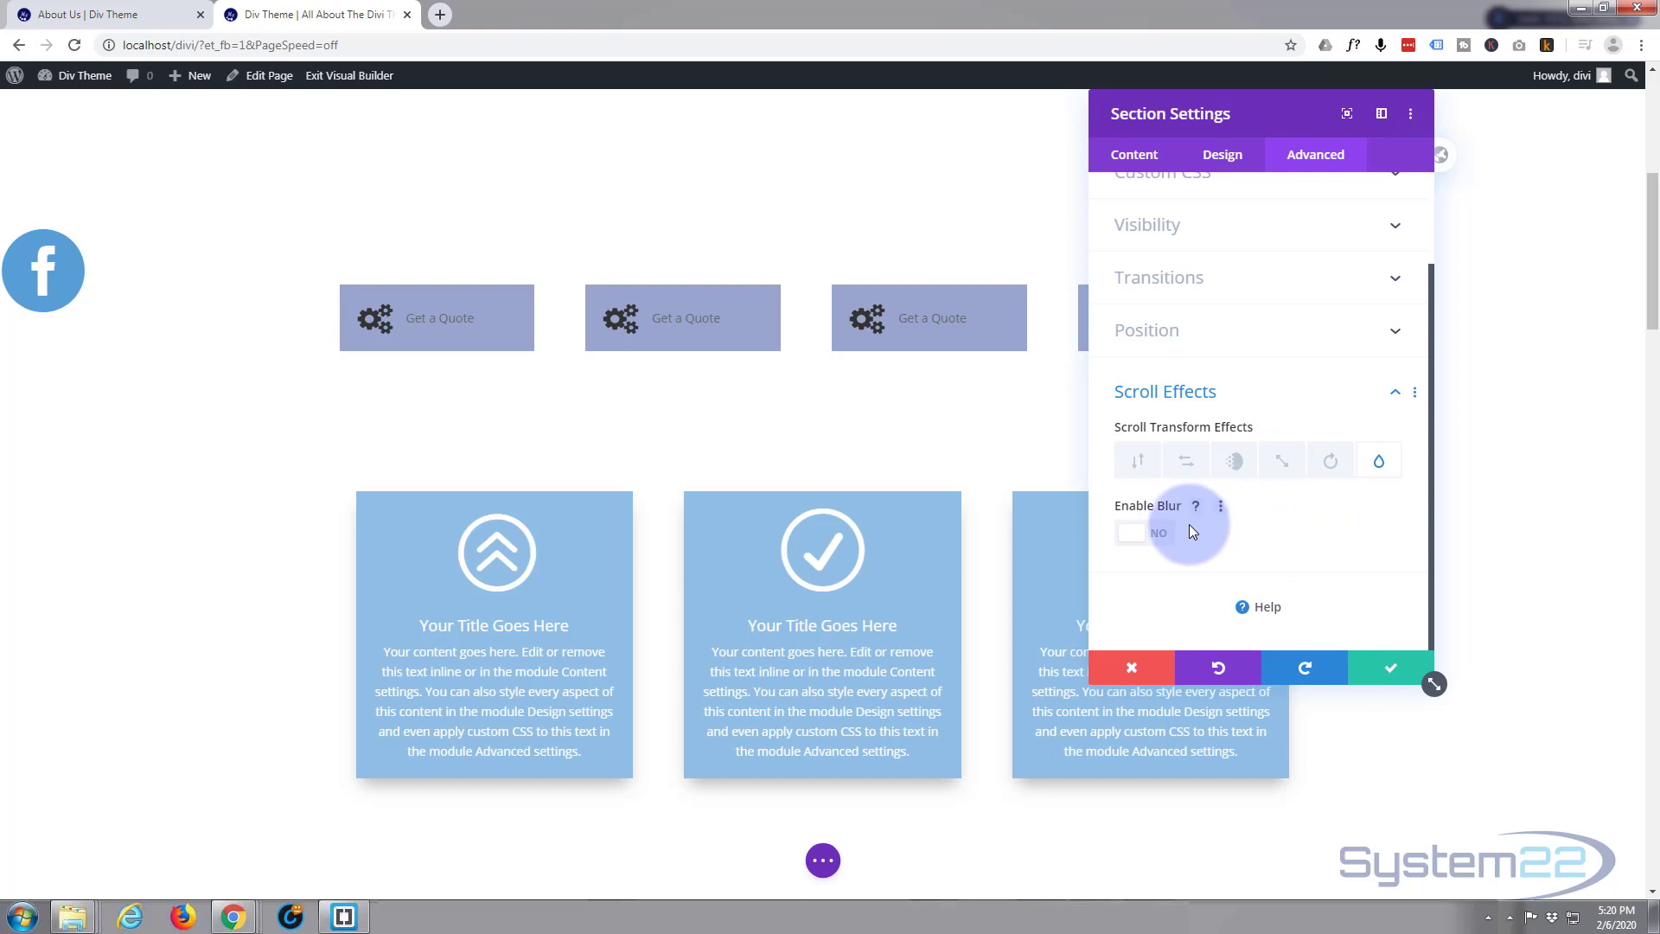
Step: Enable the Blur scroll effect for the three-blurb section and preview the blurring as the page moves through the viewport
left_click(1165, 538)
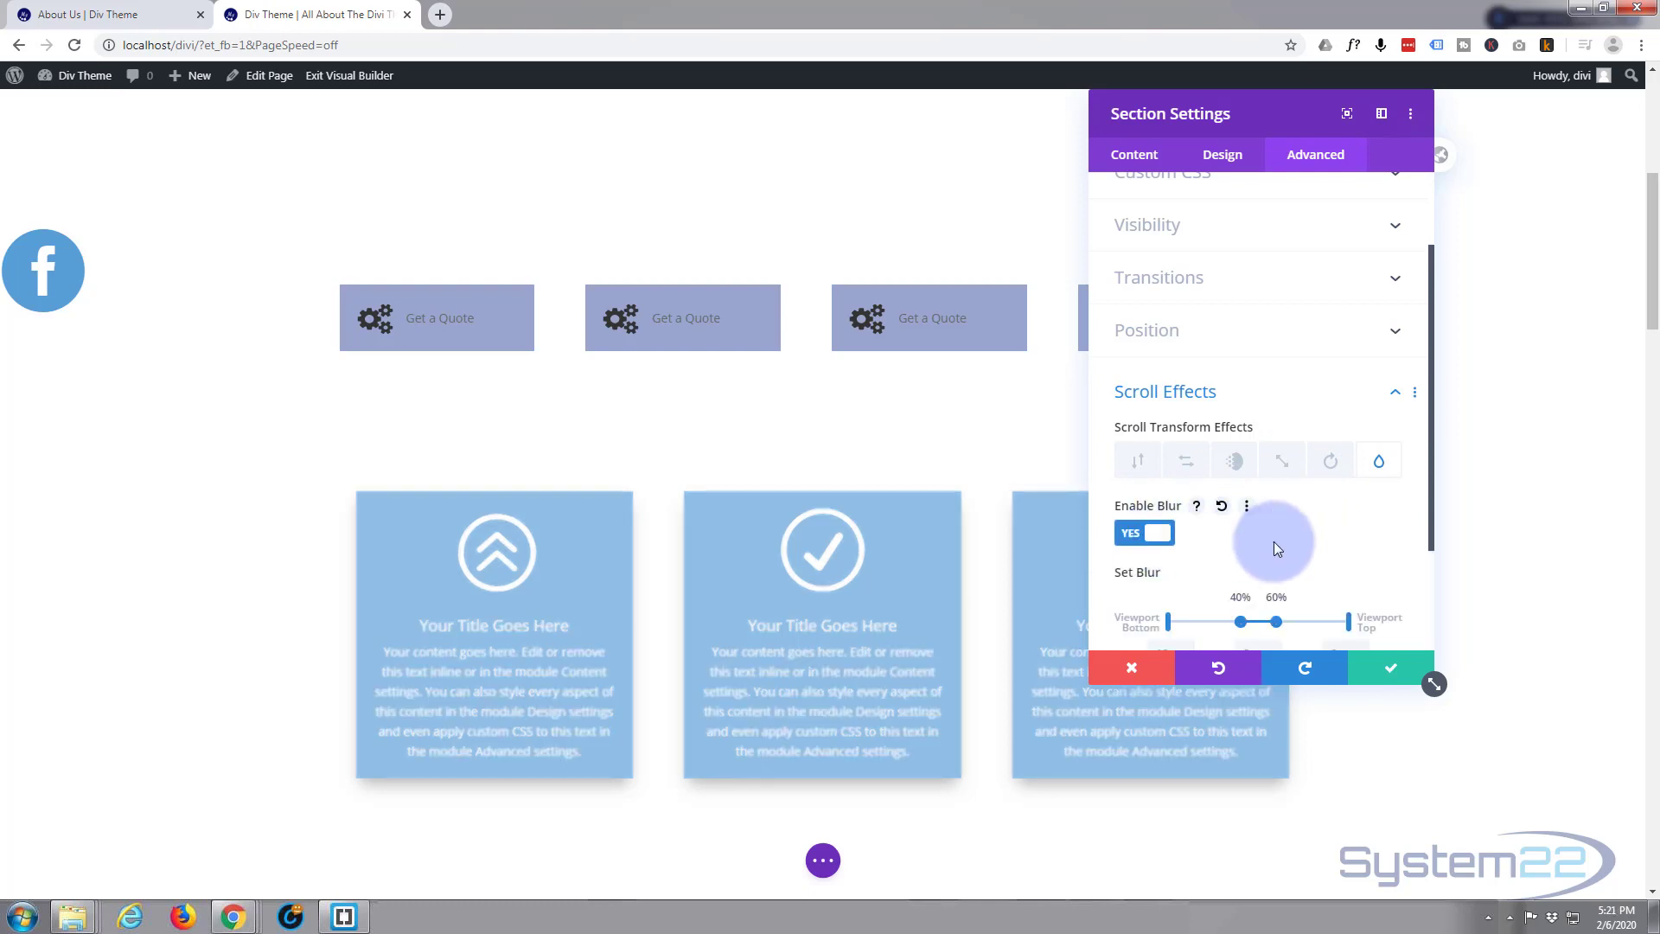
scroll(858, 535, "up", 3)
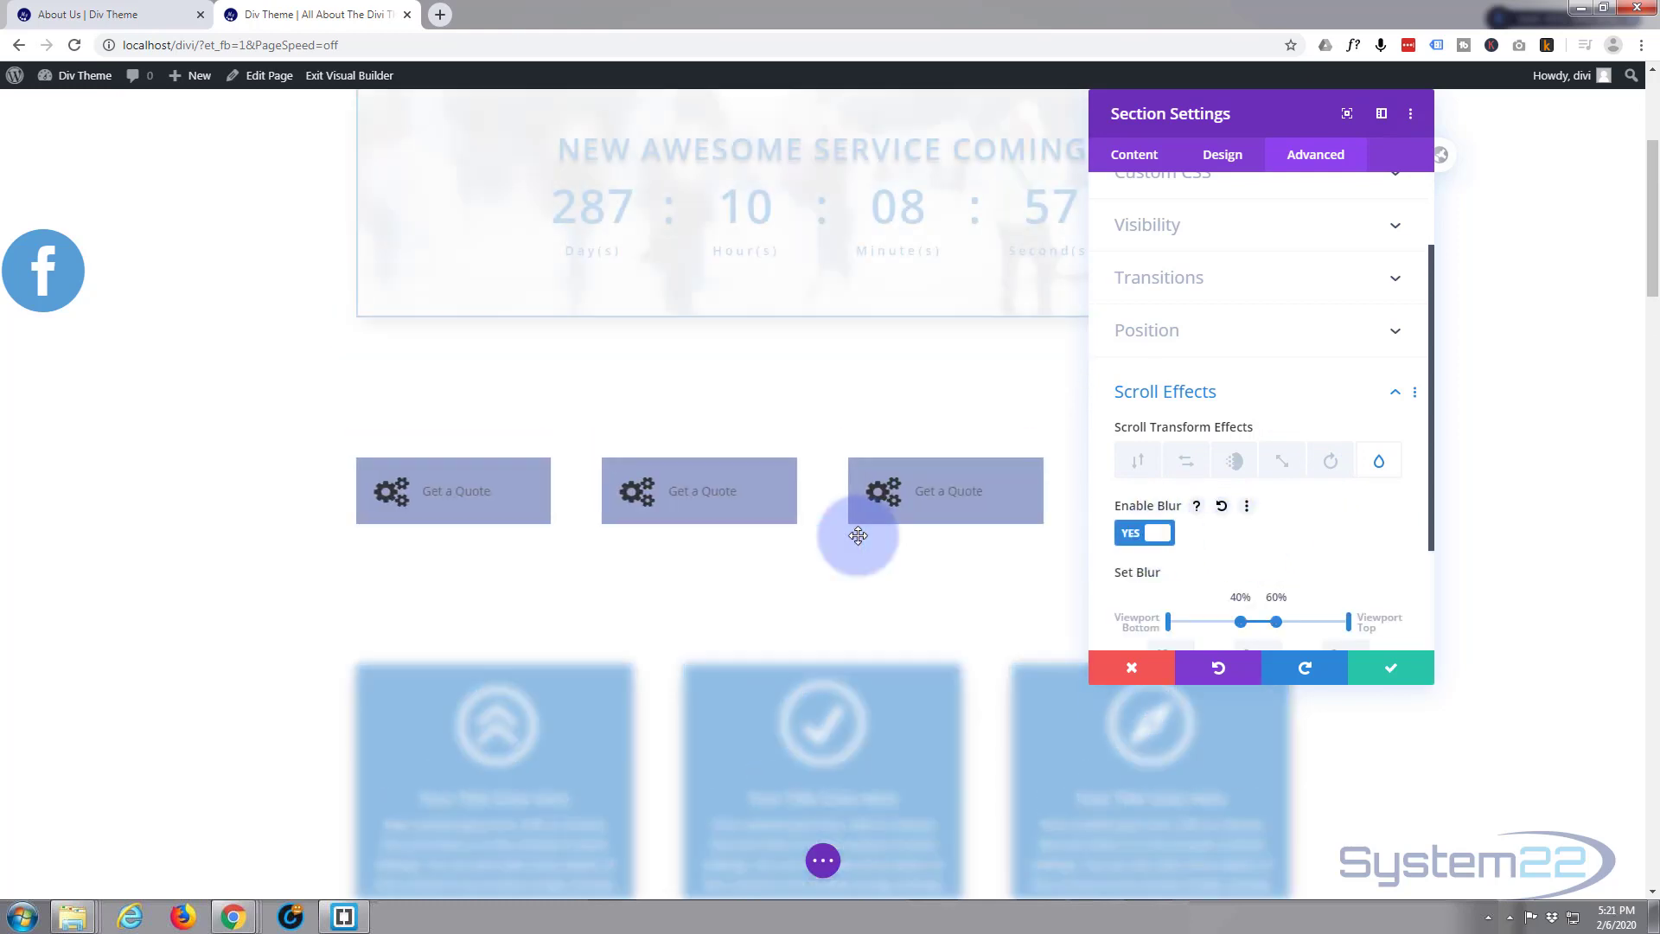
scroll(858, 536, "up", 1)
scroll(857, 535, "down", 4)
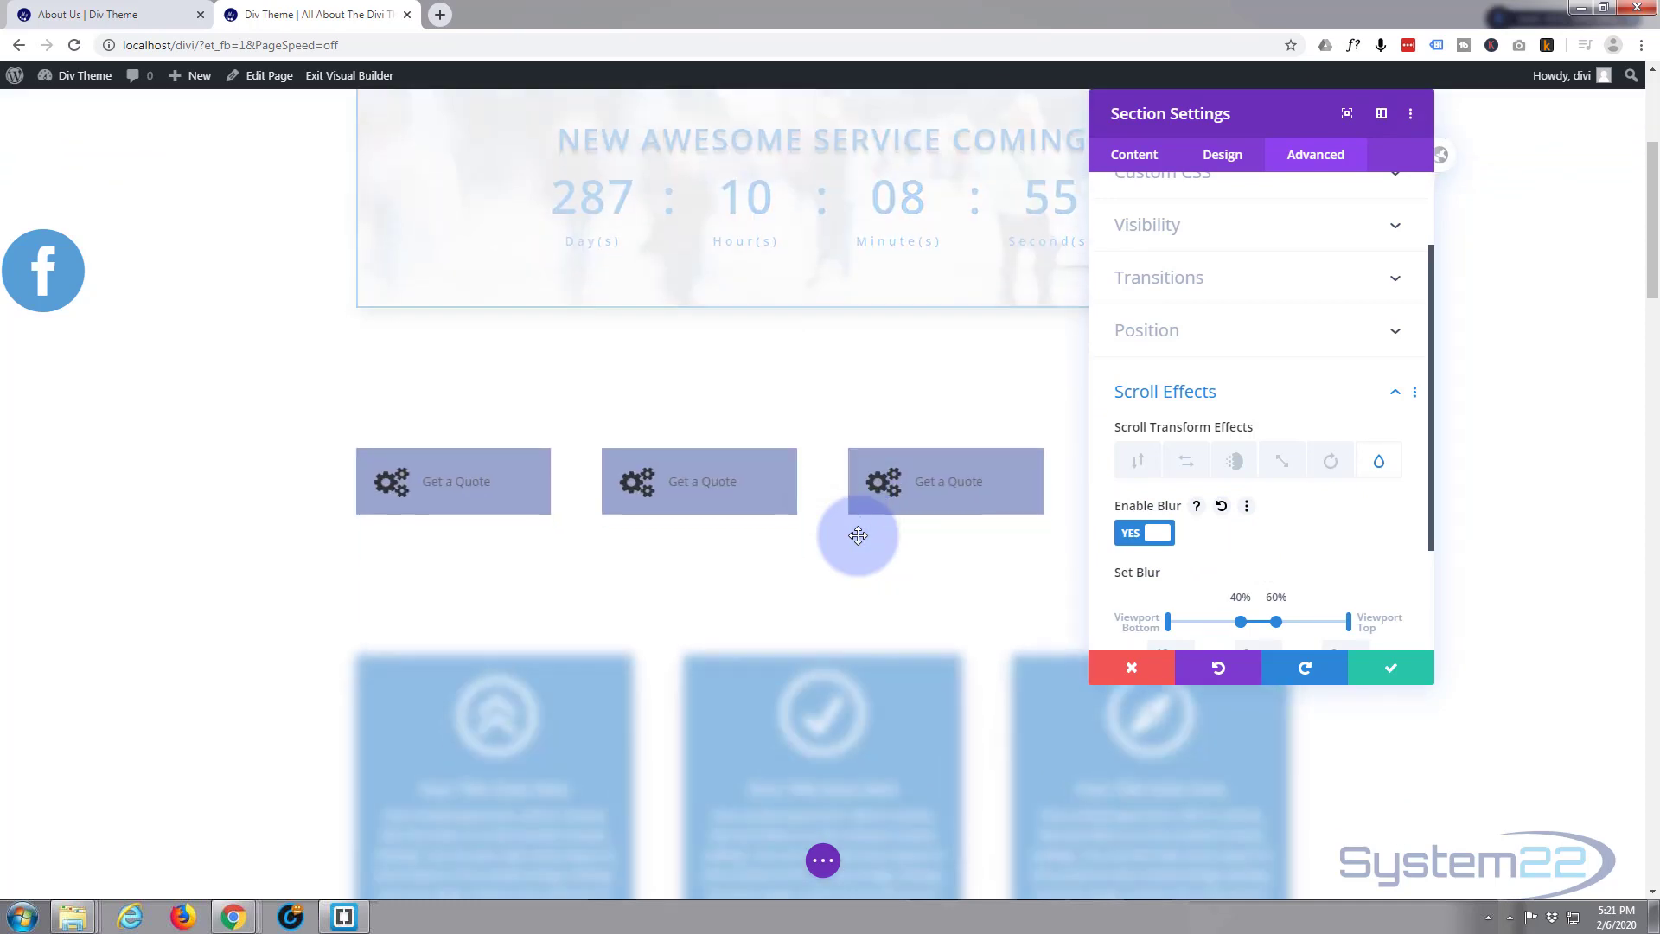
scroll(858, 535, "down", 2)
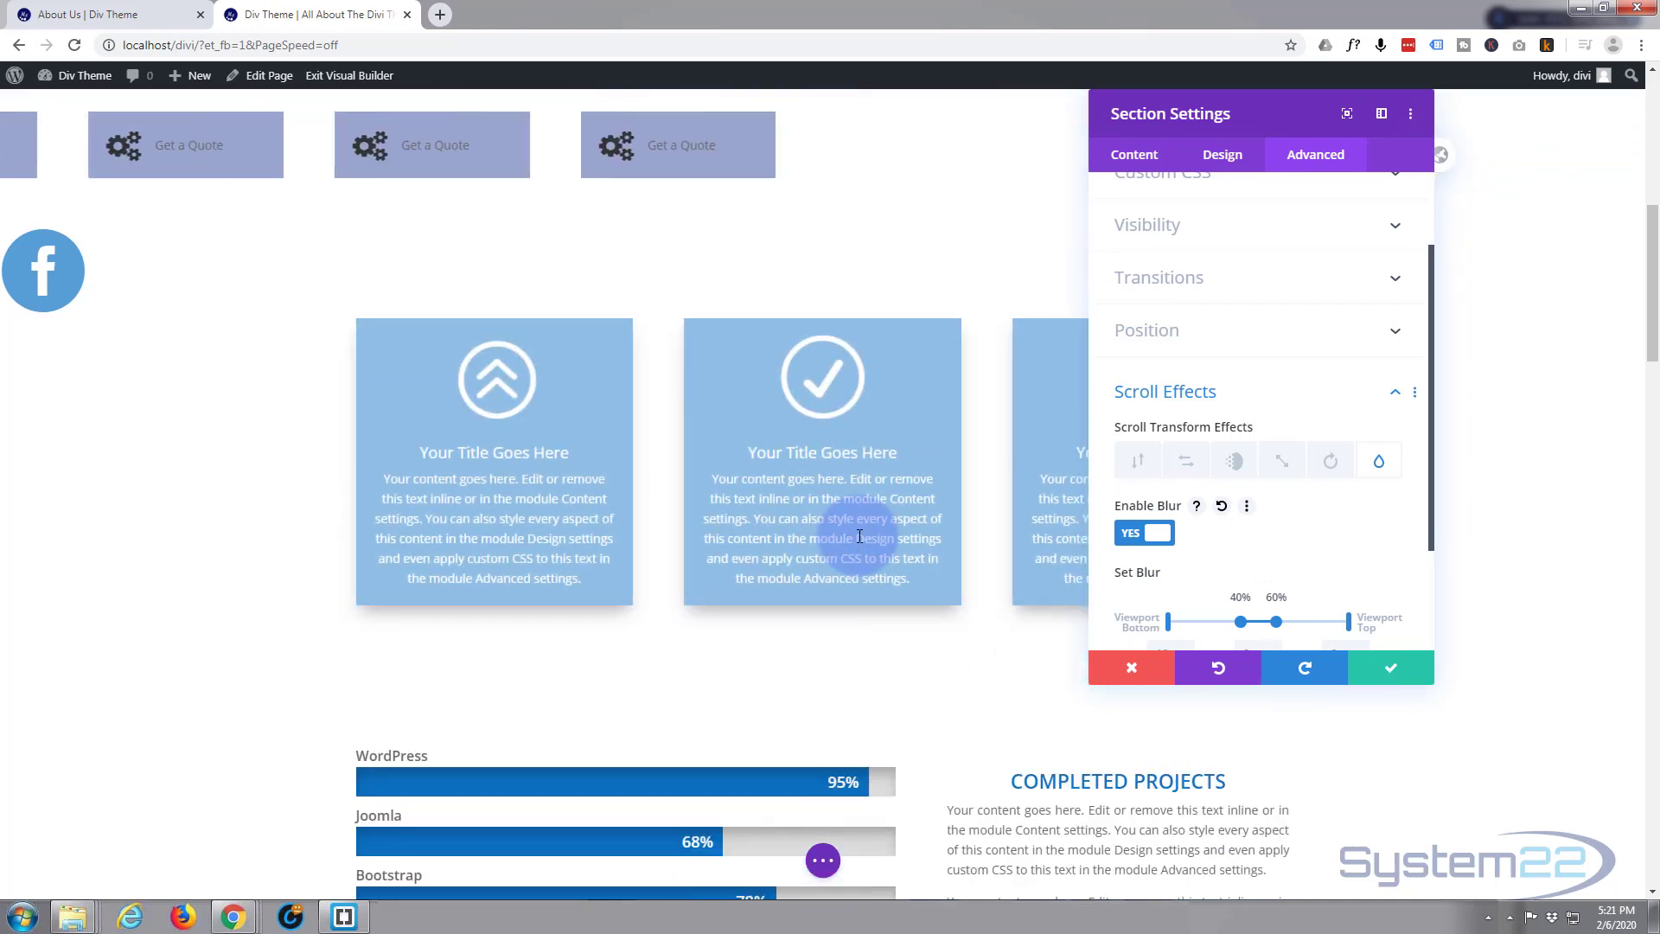
scroll(860, 536, "down", 1)
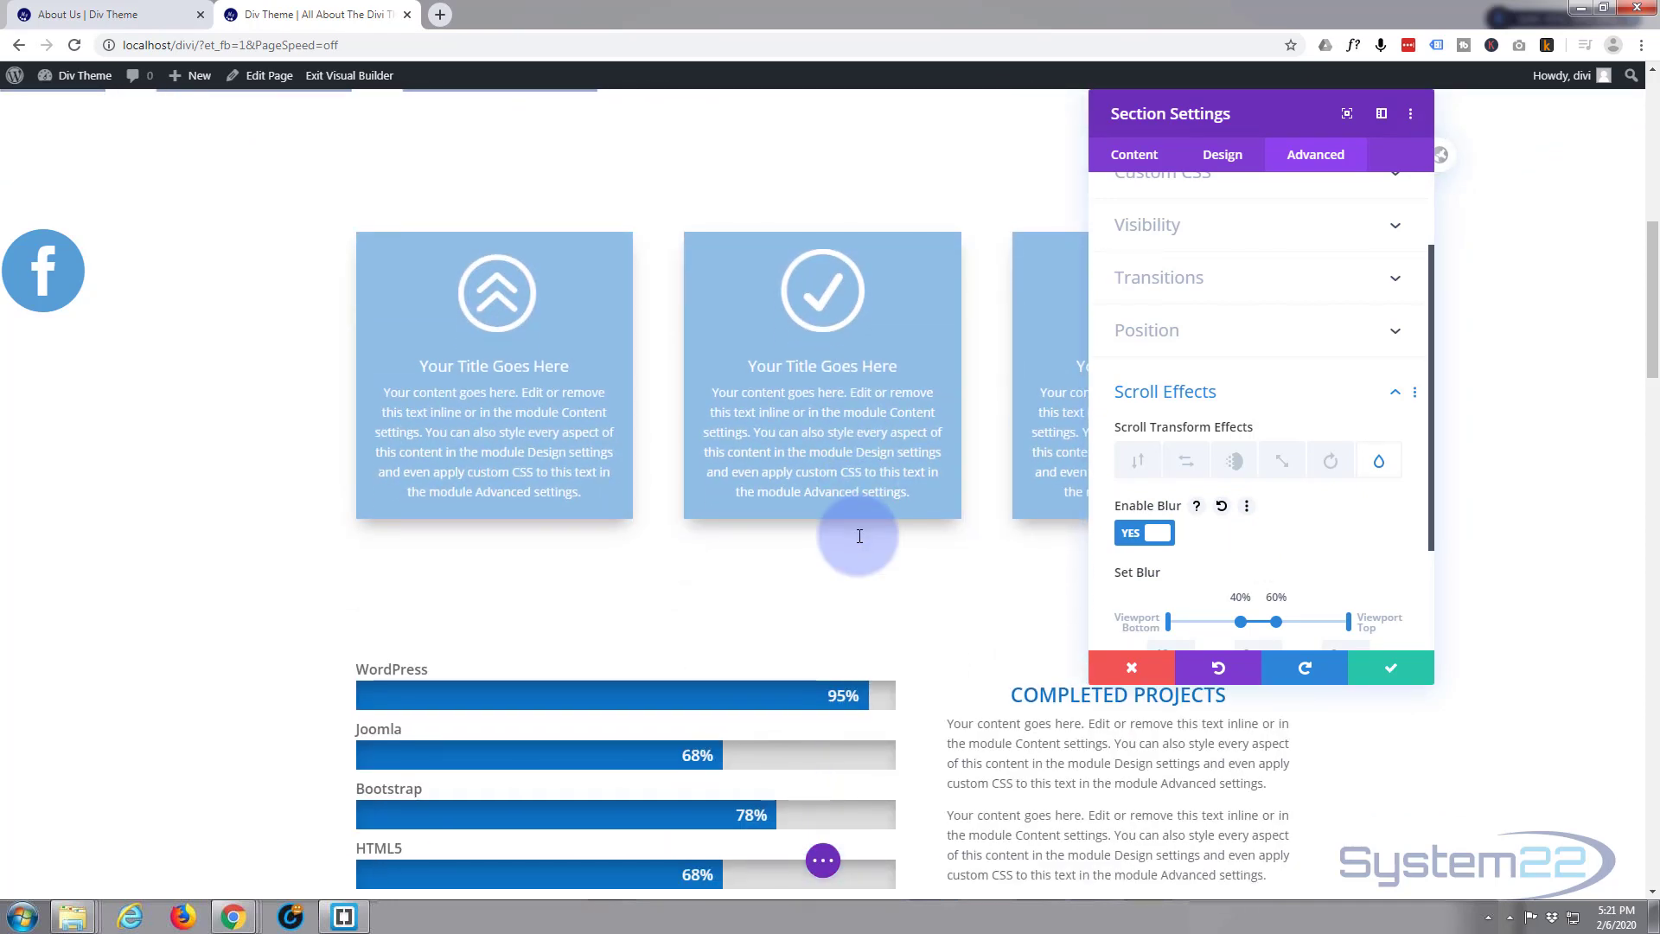
Step: Set the three-blurb section's ending blur to 10px and preview the blurring as the section enters and leaves the viewport
scroll(1258, 350, "down", 3)
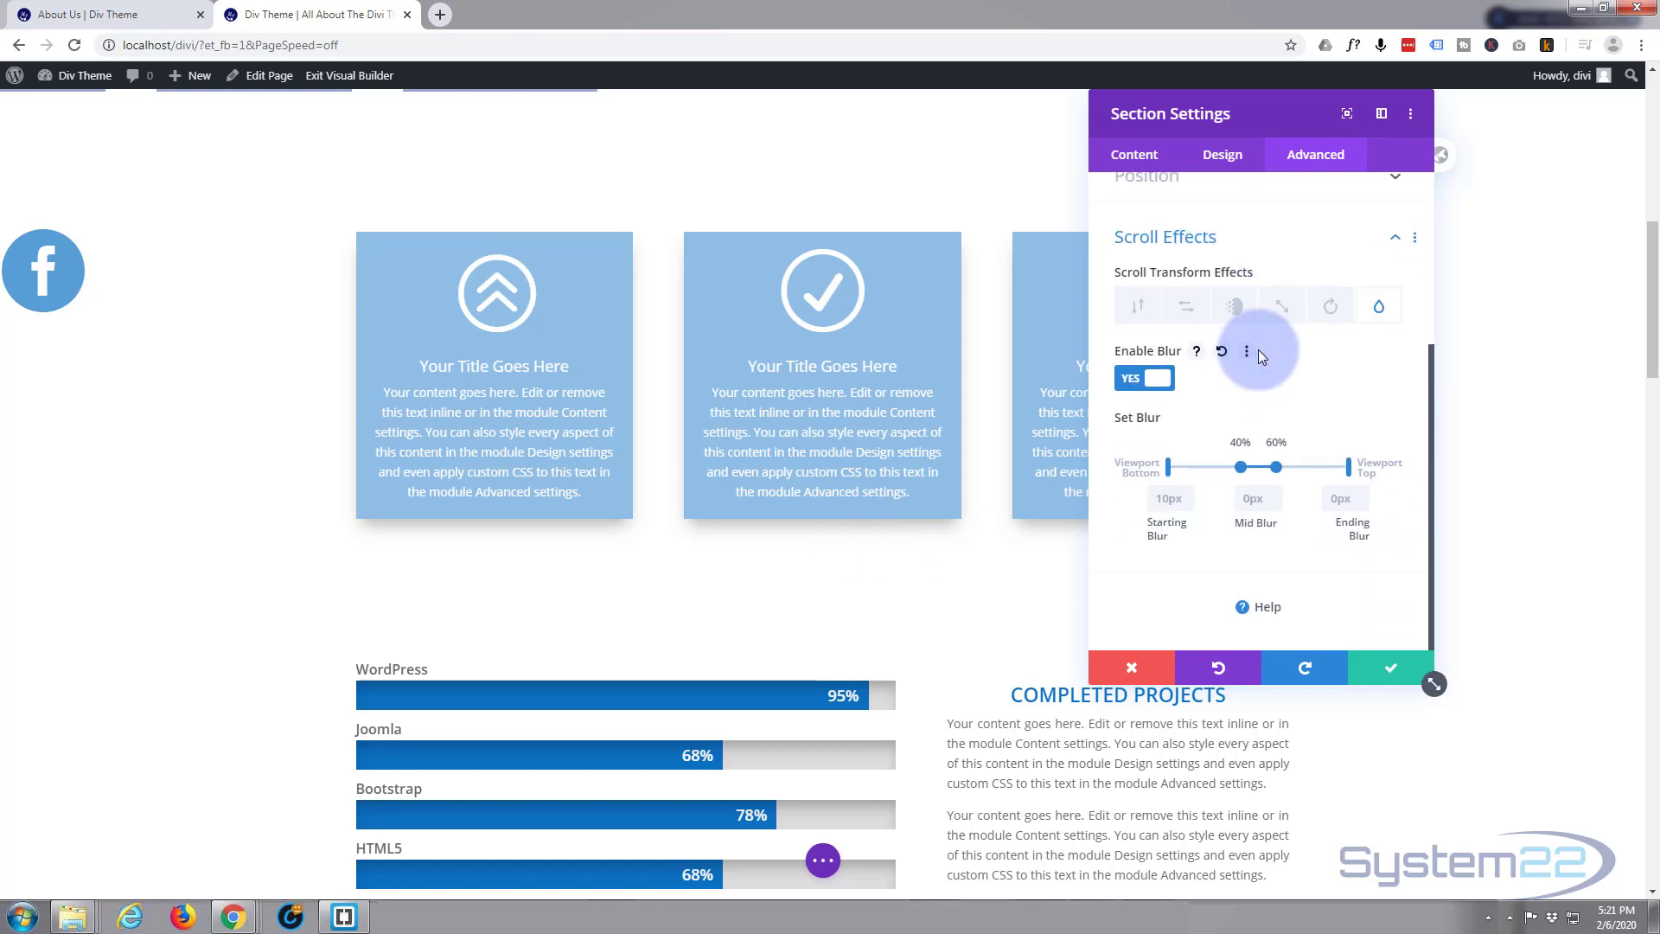
scroll(837, 569, "up", 4)
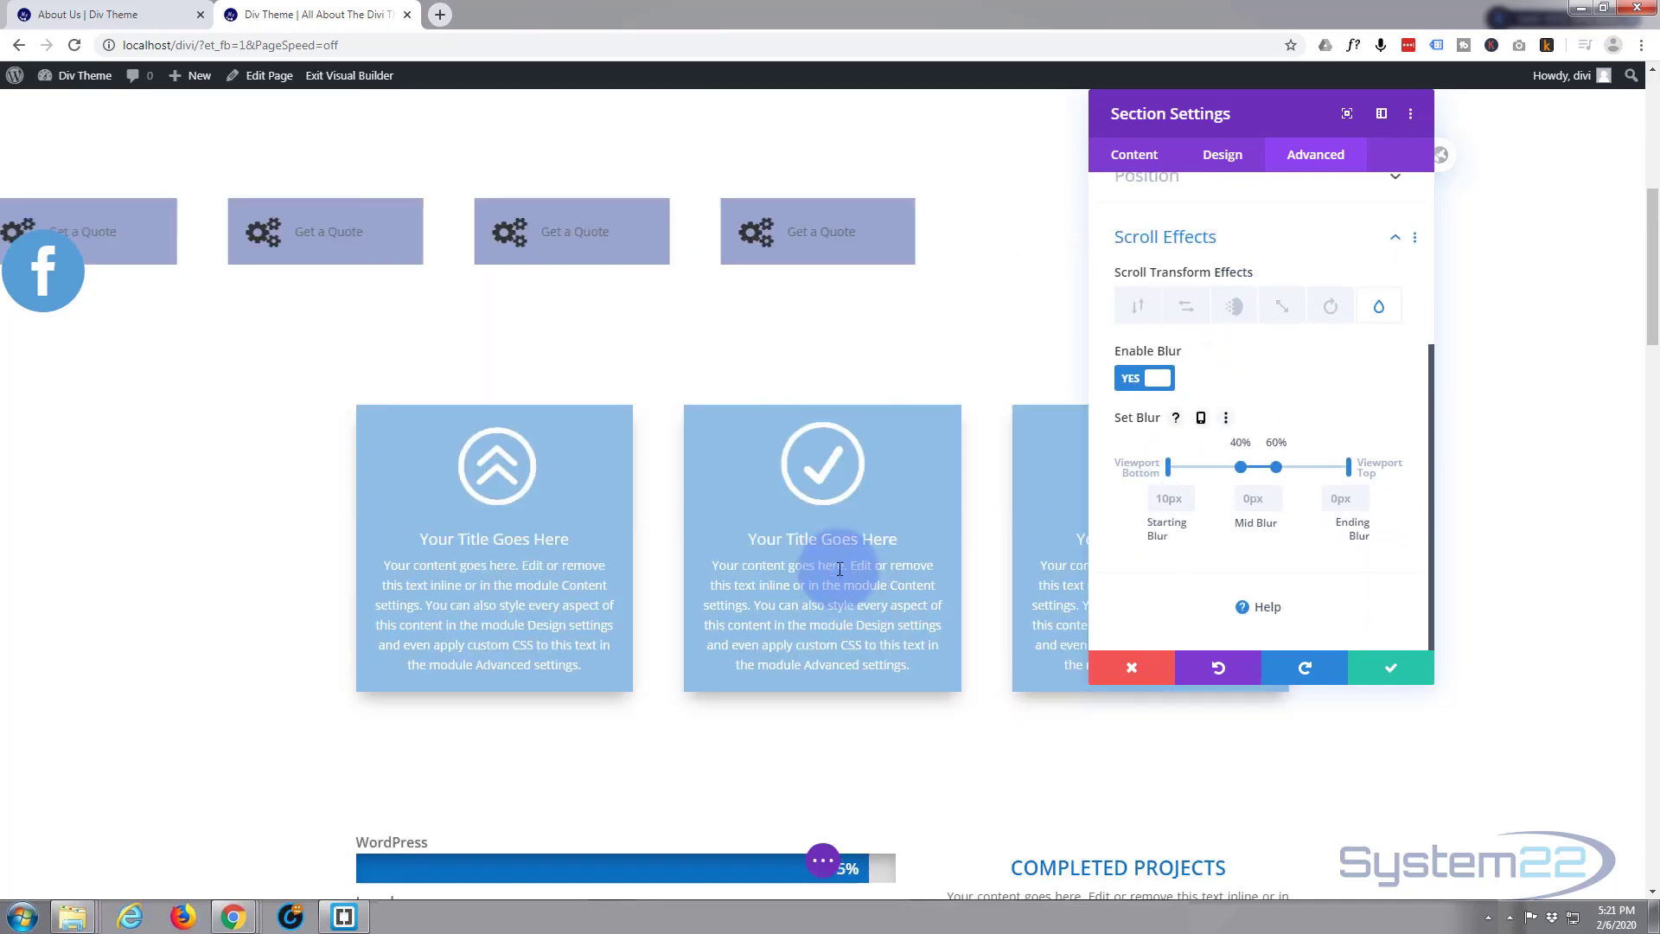
scroll(838, 566, "up", 3)
scroll(838, 567, "down", 1)
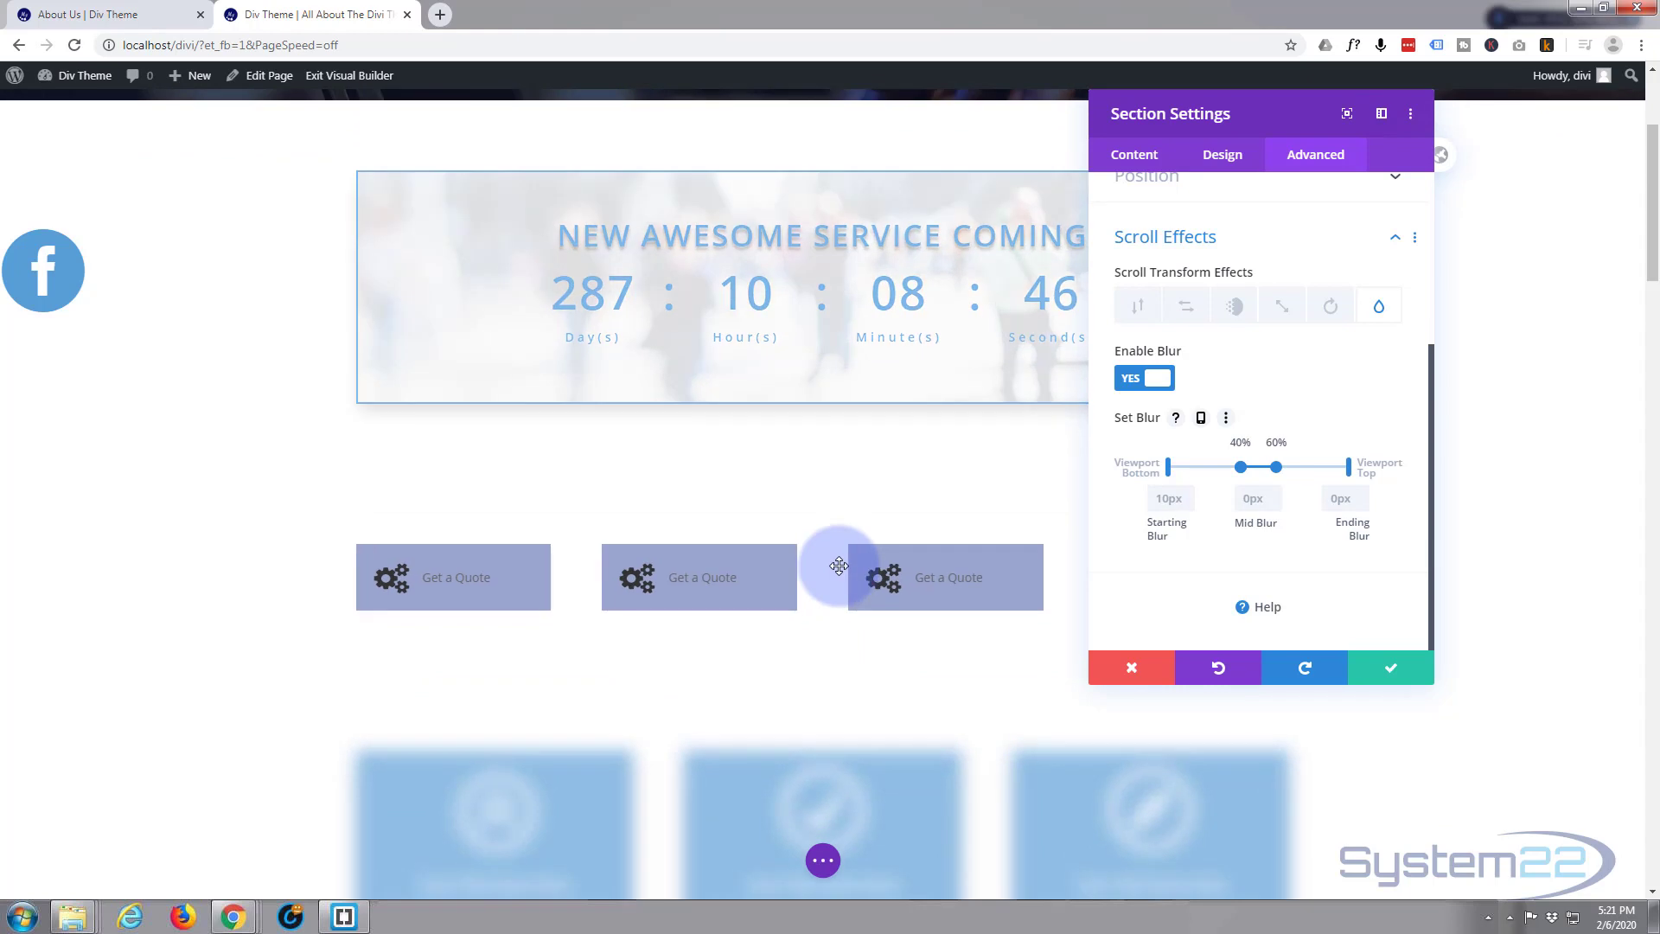
scroll(838, 566, "down", 6)
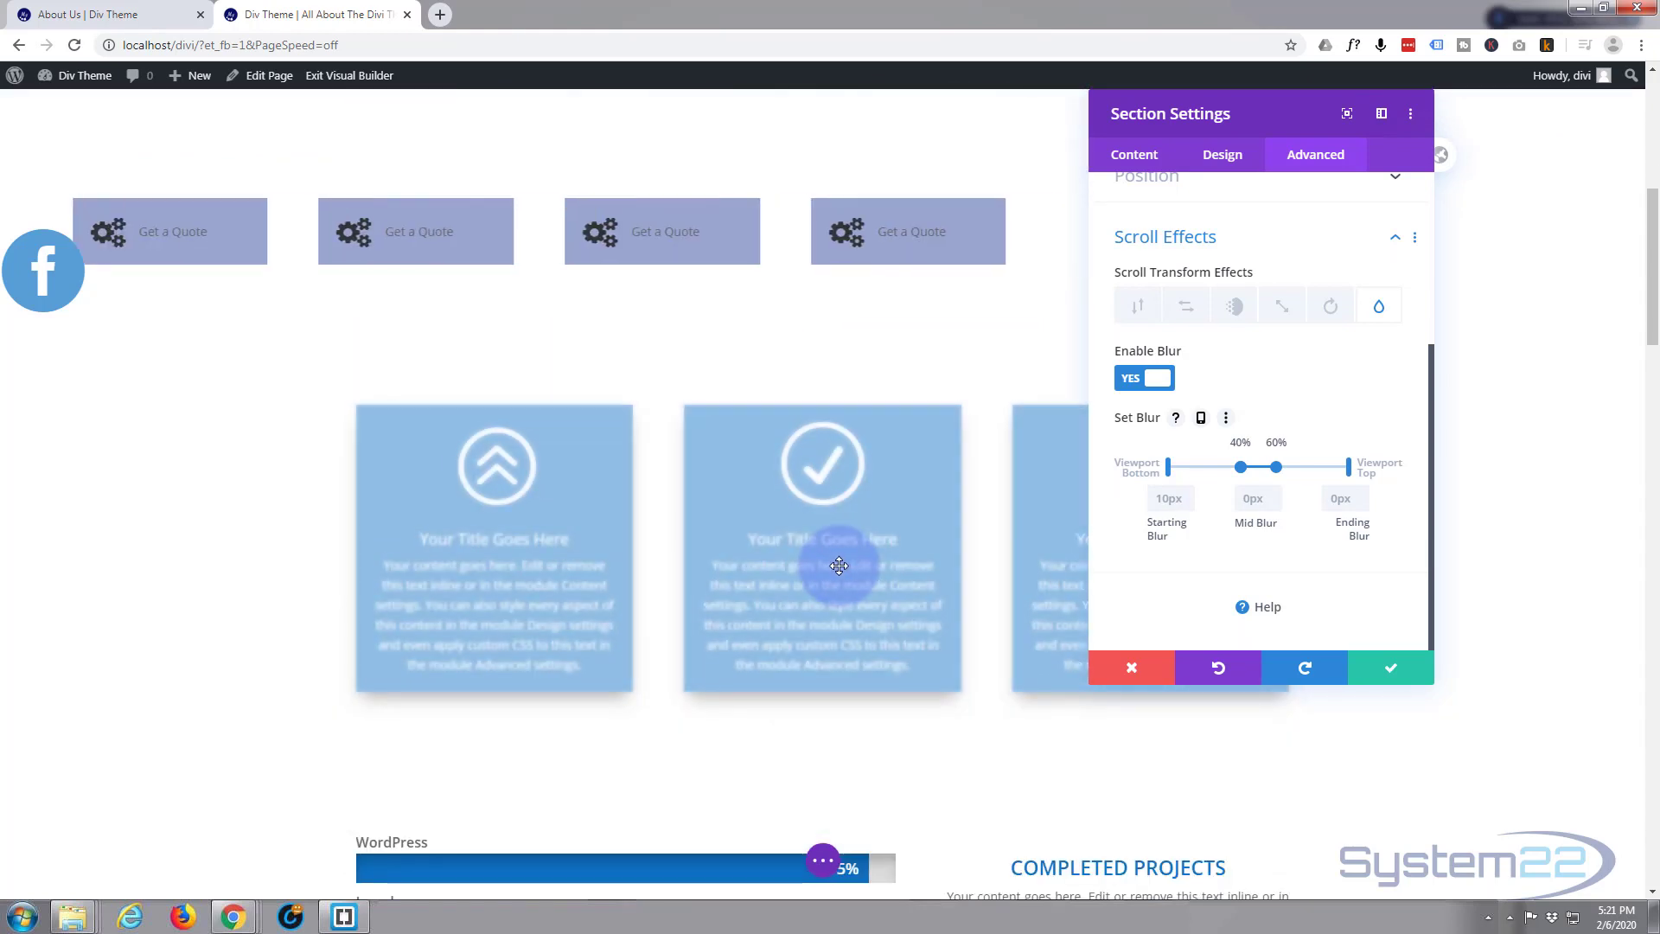
scroll(839, 564, "down", 2)
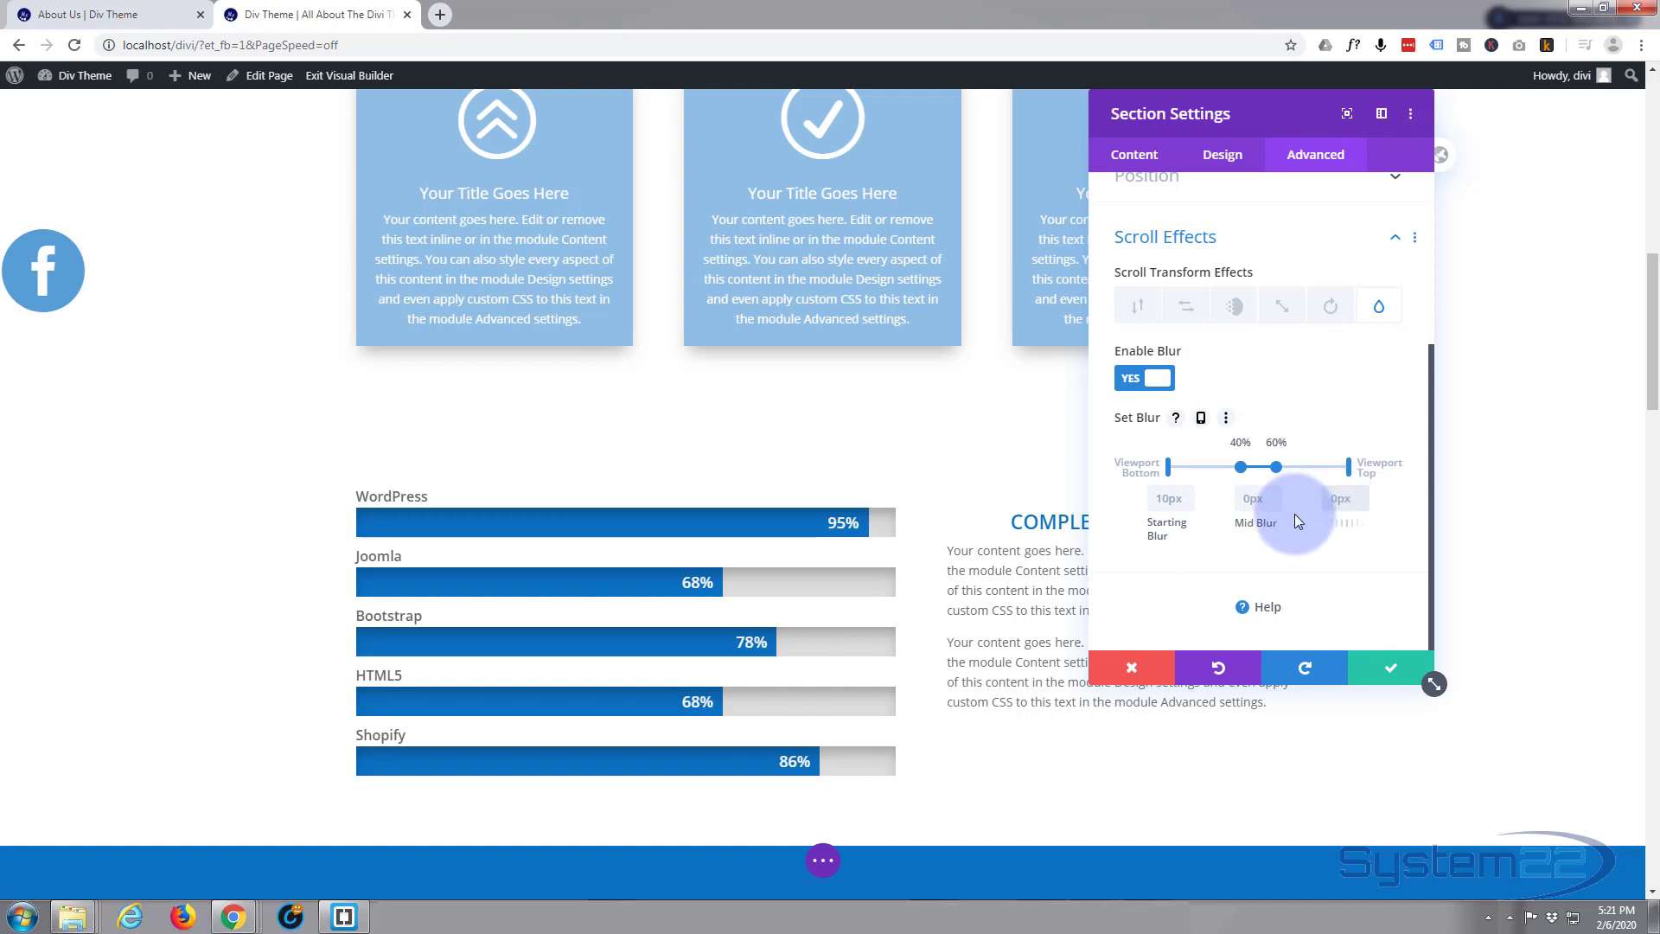
type("10")
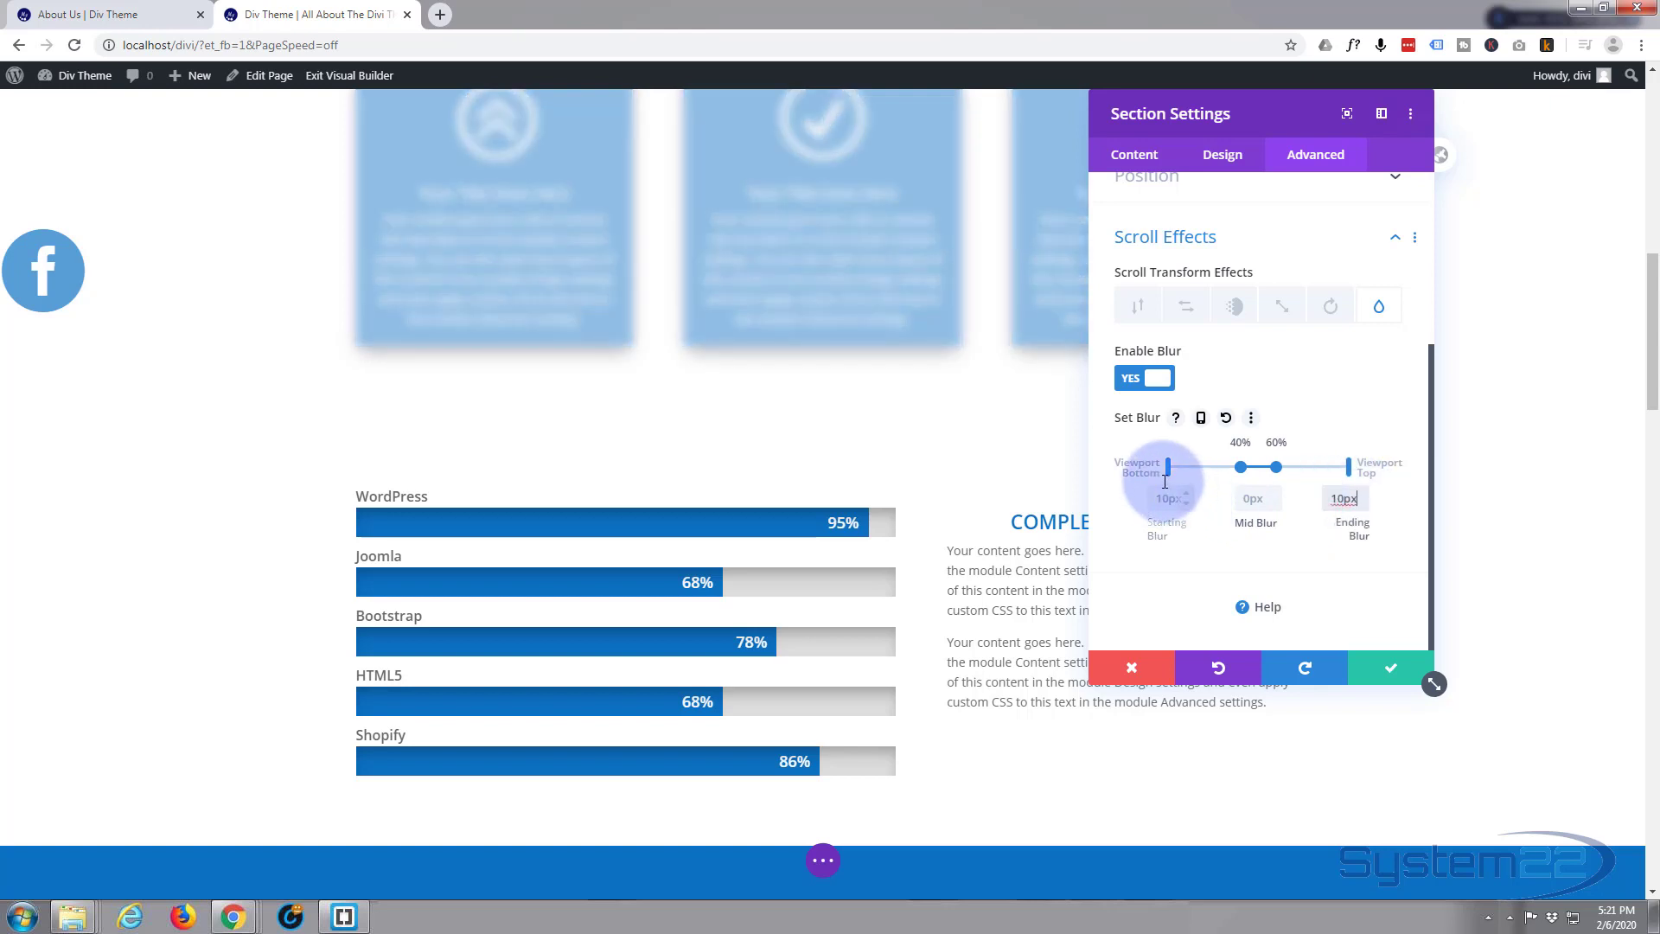
scroll(973, 269, "up", 4)
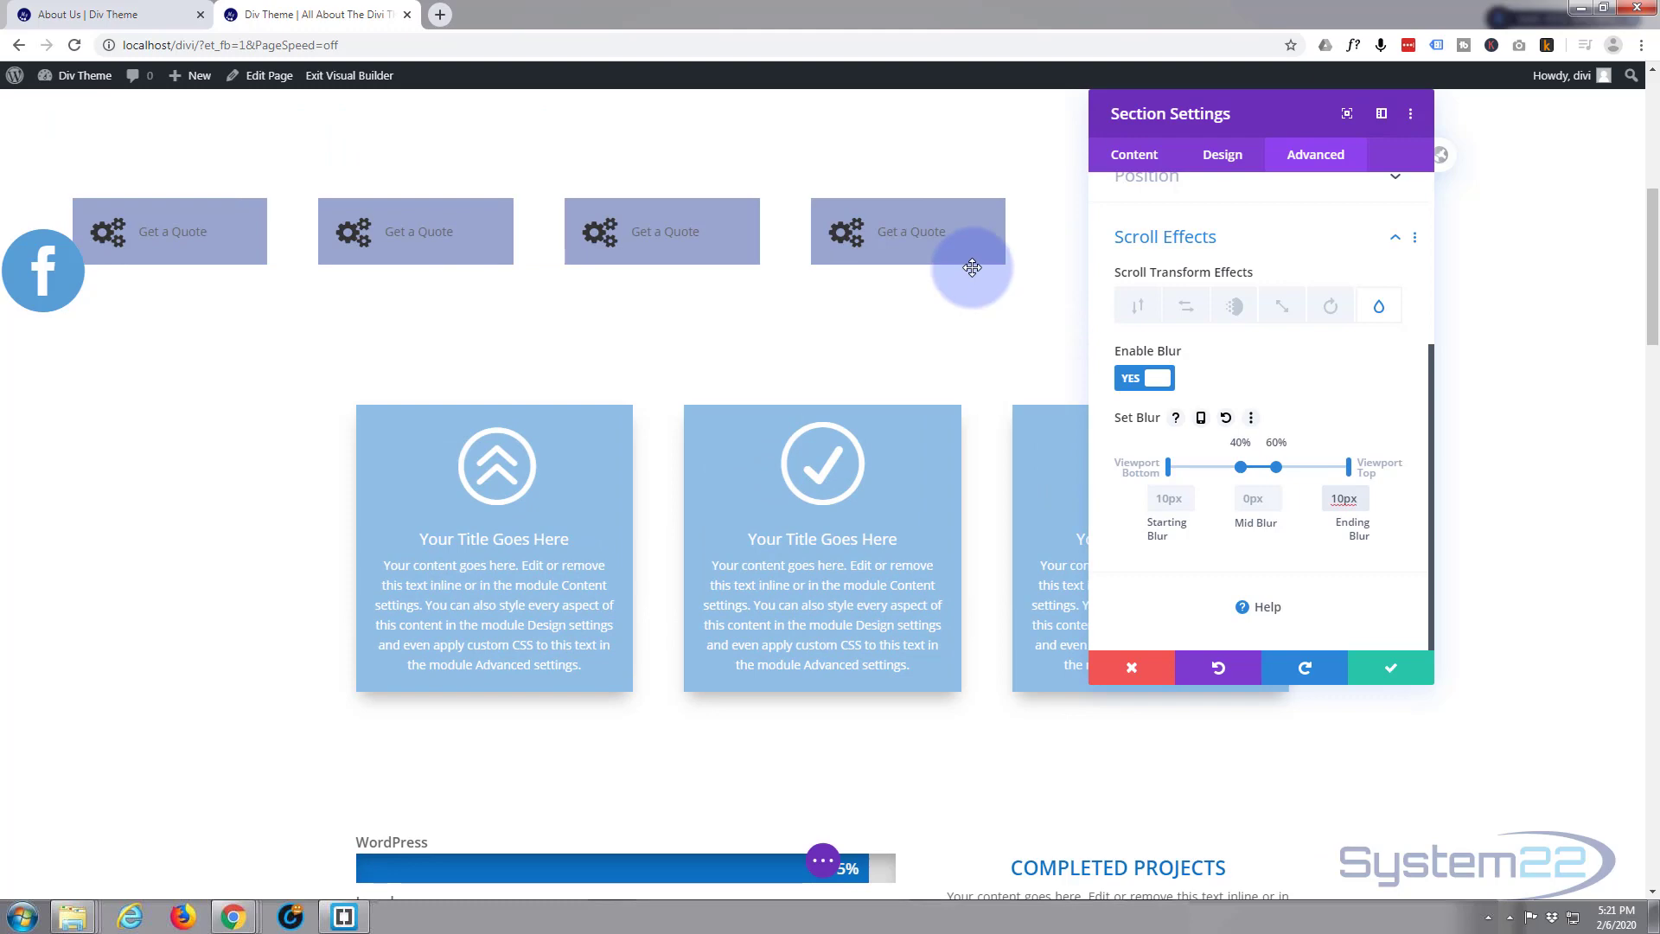
scroll(973, 268, "up", 4)
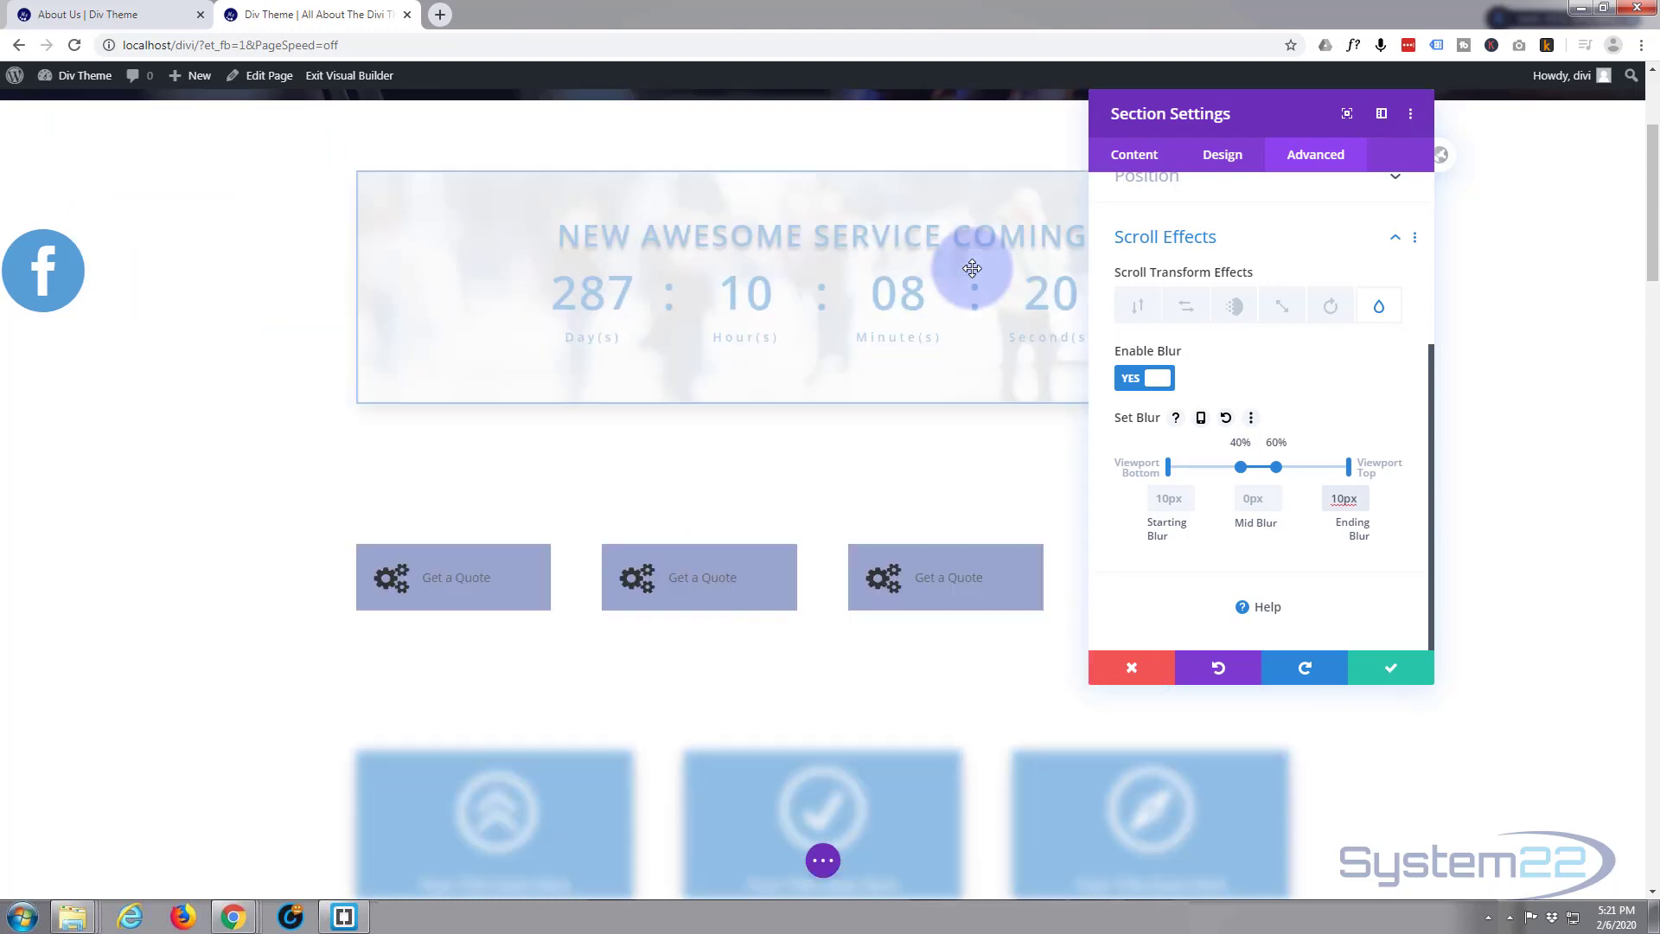
scroll(973, 269, "down", 7)
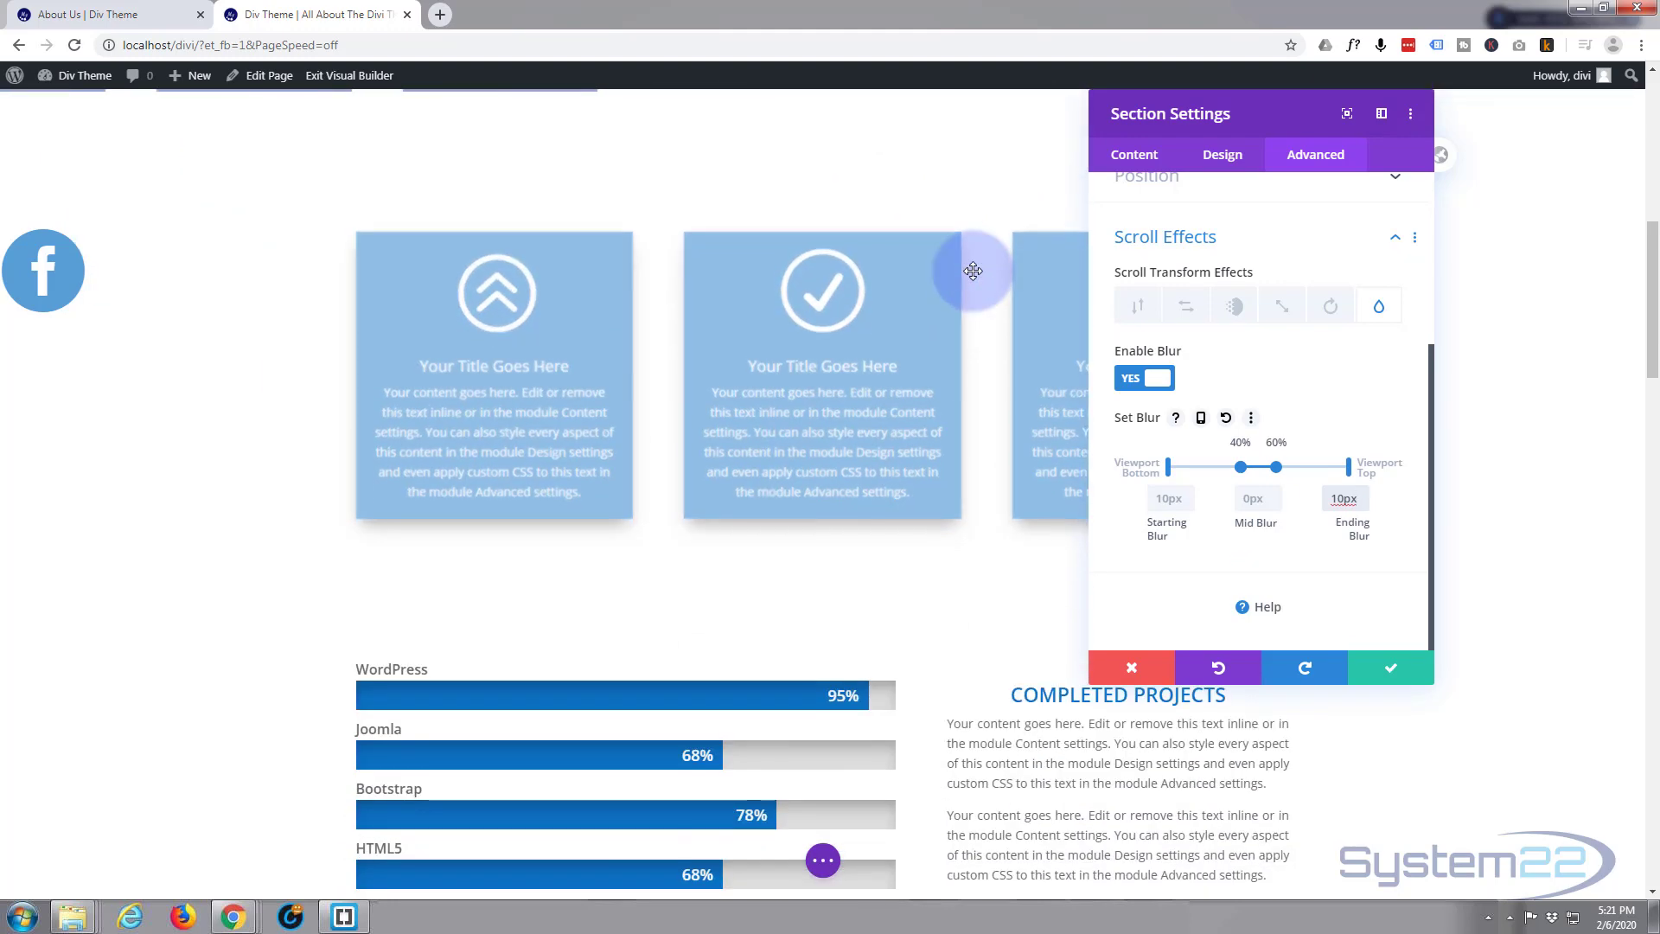
scroll(973, 271, "down", 2)
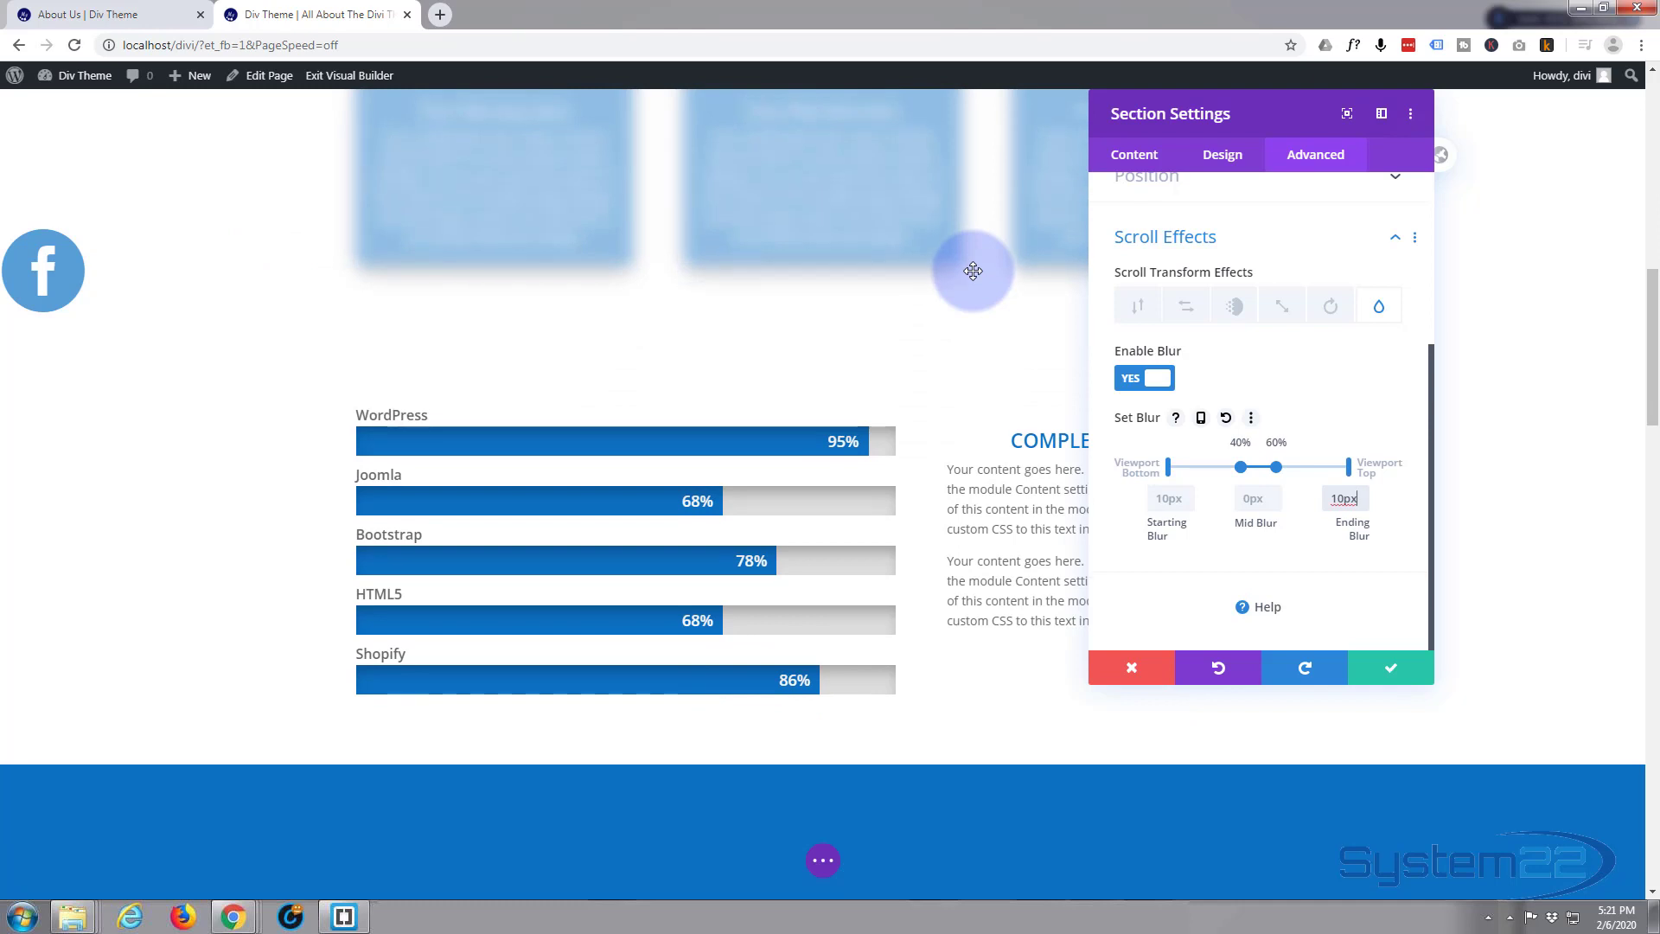
scroll(973, 270, "up", 2)
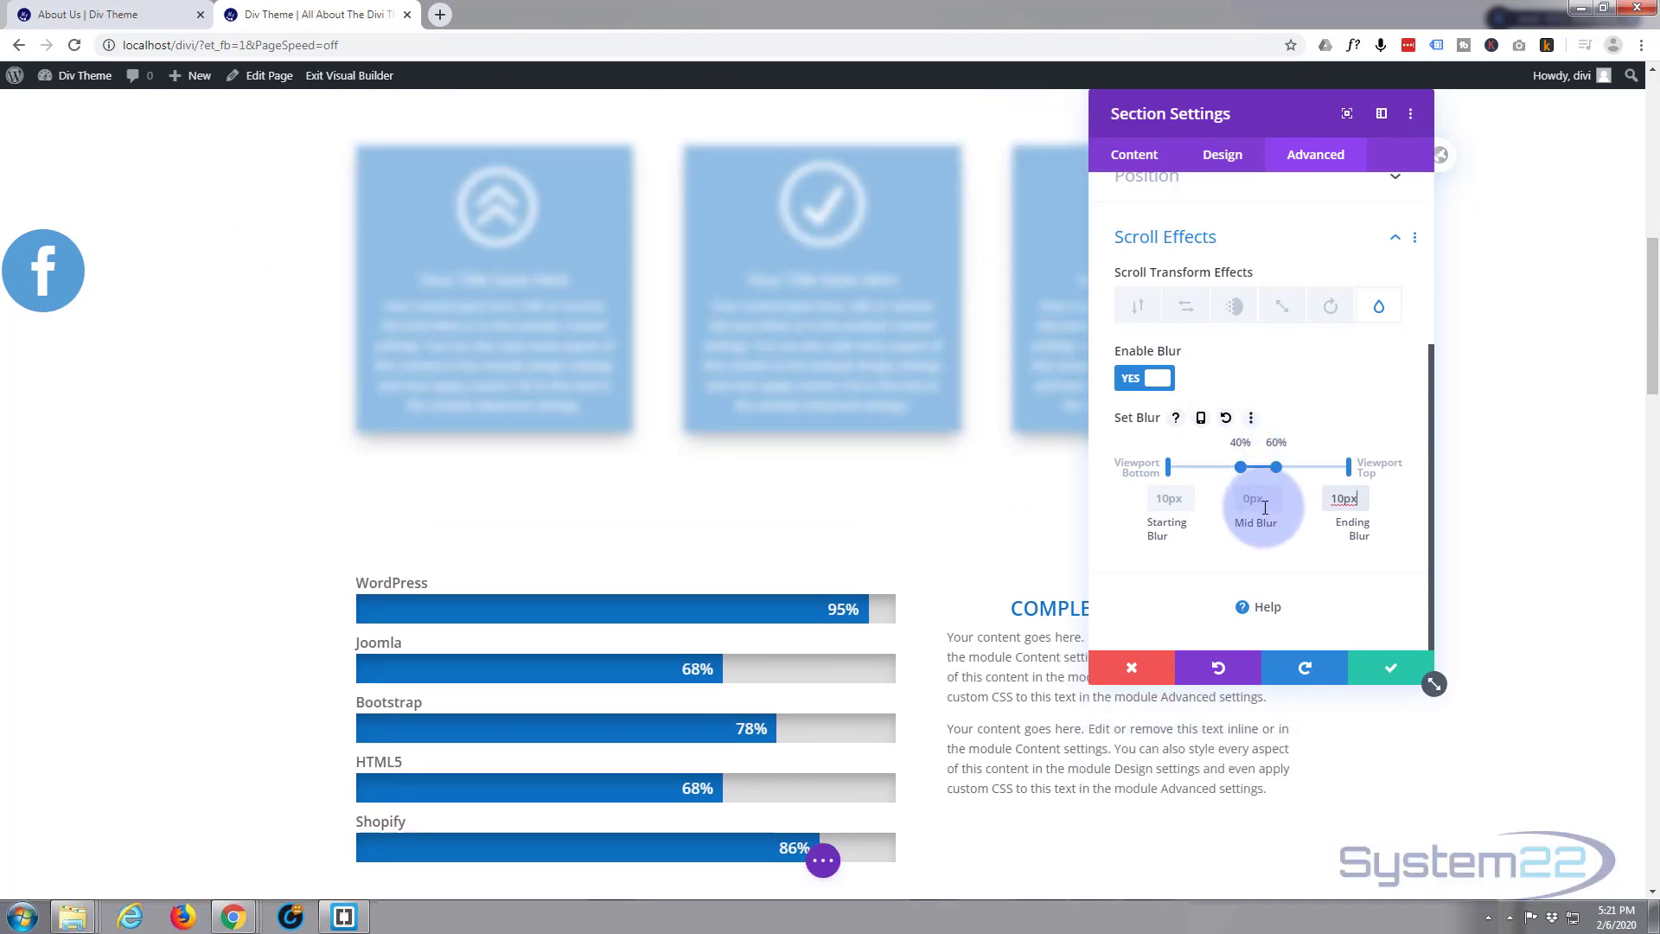
Step: Extend the upper end of the section's mid blur range to 69%, preview the effect and save the section settings
left_click_drag(1284, 473, 1296, 467)
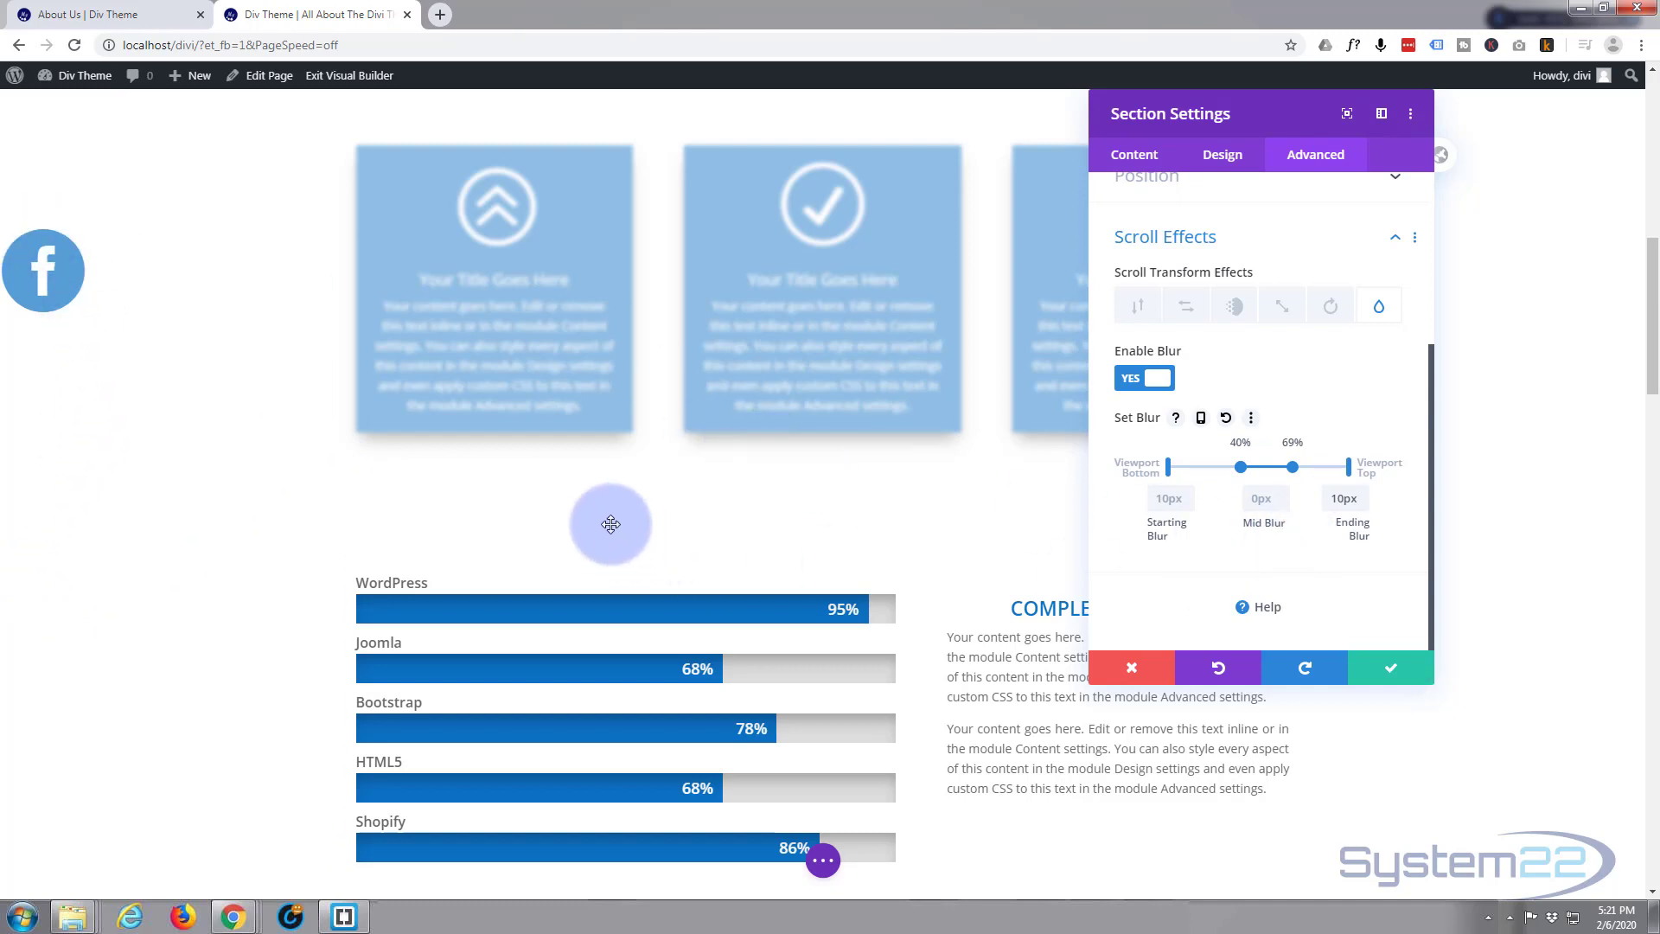
scroll(454, 517, "up", 3)
scroll(454, 517, "up", 2)
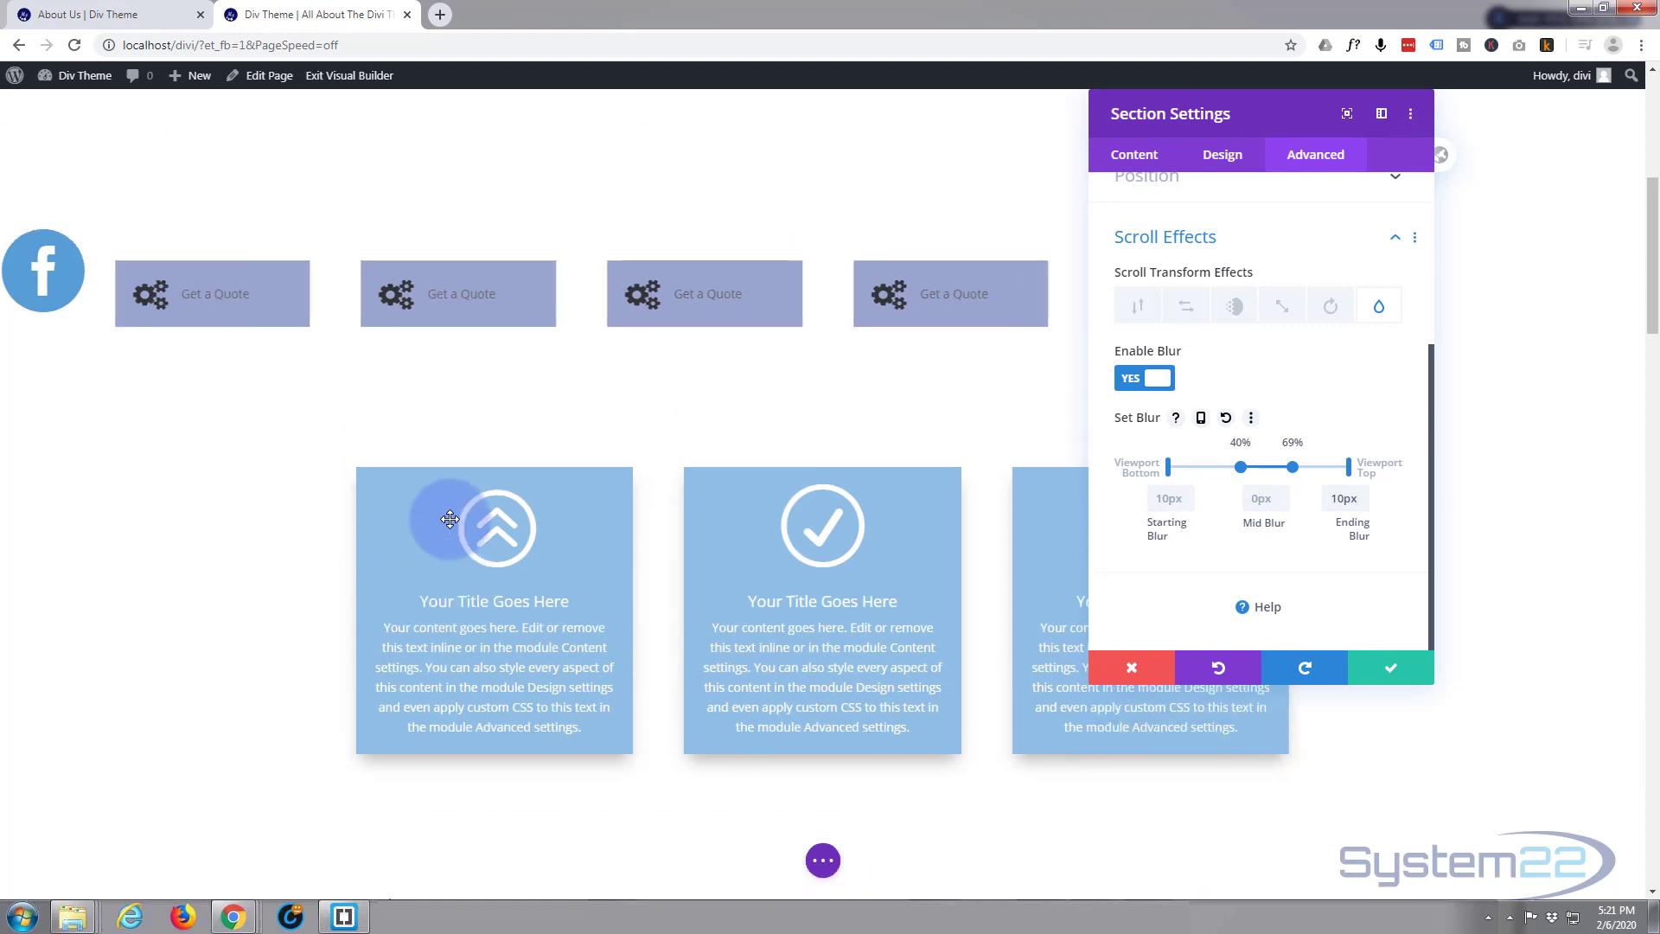
scroll(449, 519, "down", 5)
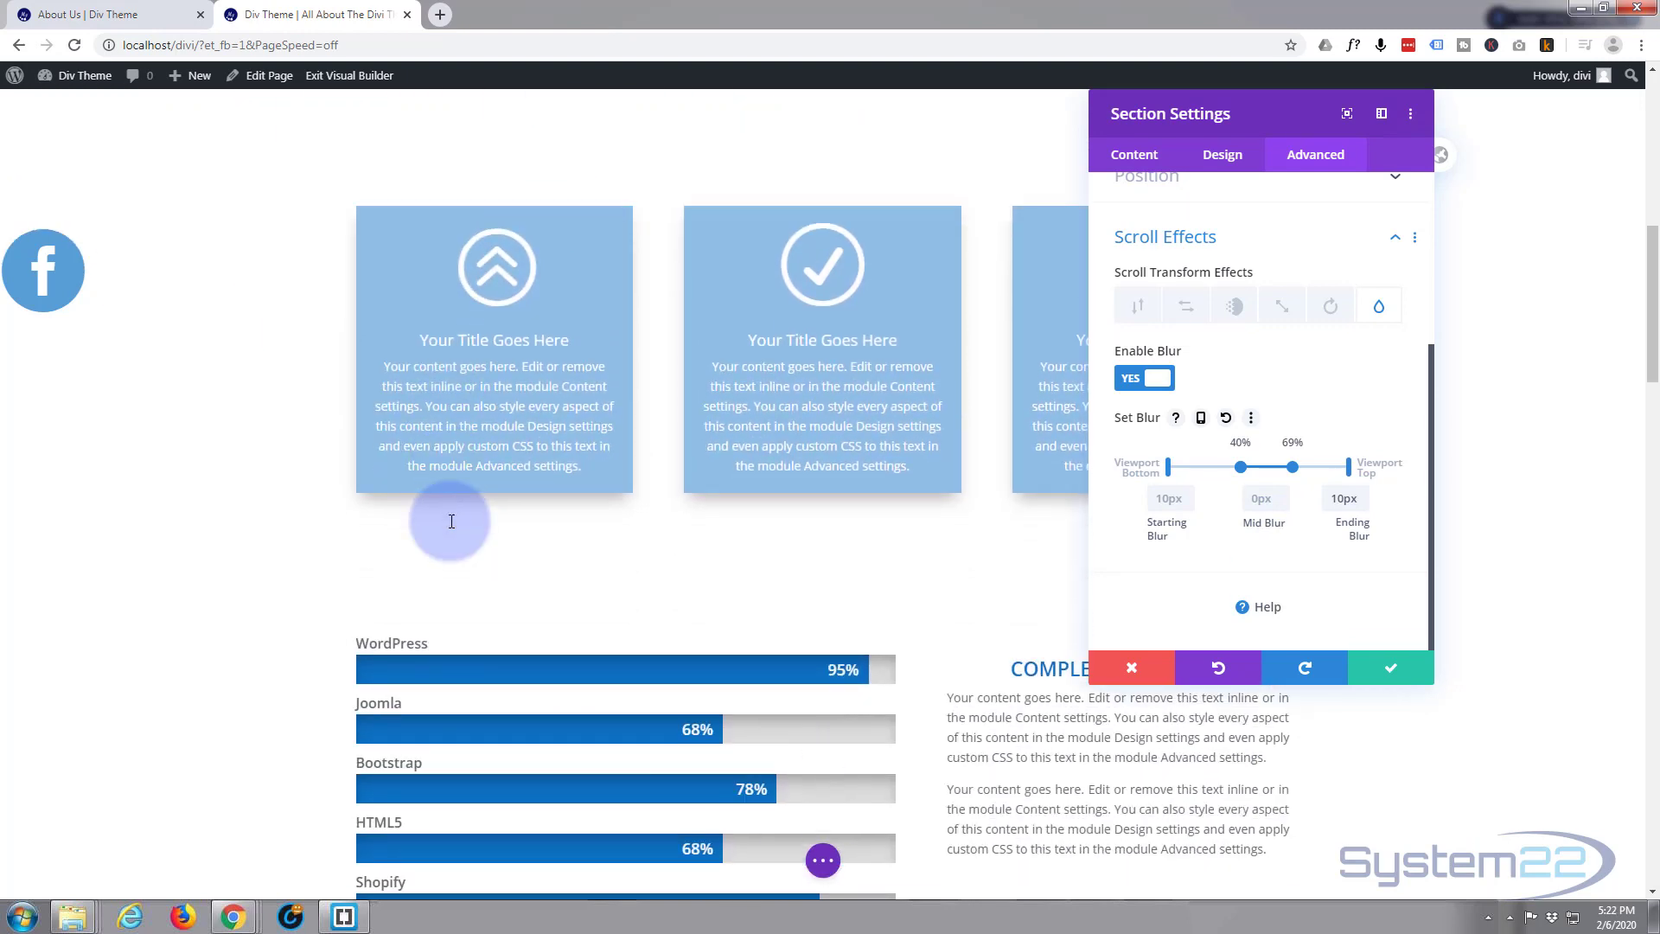
scroll(449, 519, "down", 5)
scroll(444, 523, "up", 6)
scroll(444, 523, "up", 2)
scroll(481, 519, "down", 1)
left_click(1393, 680)
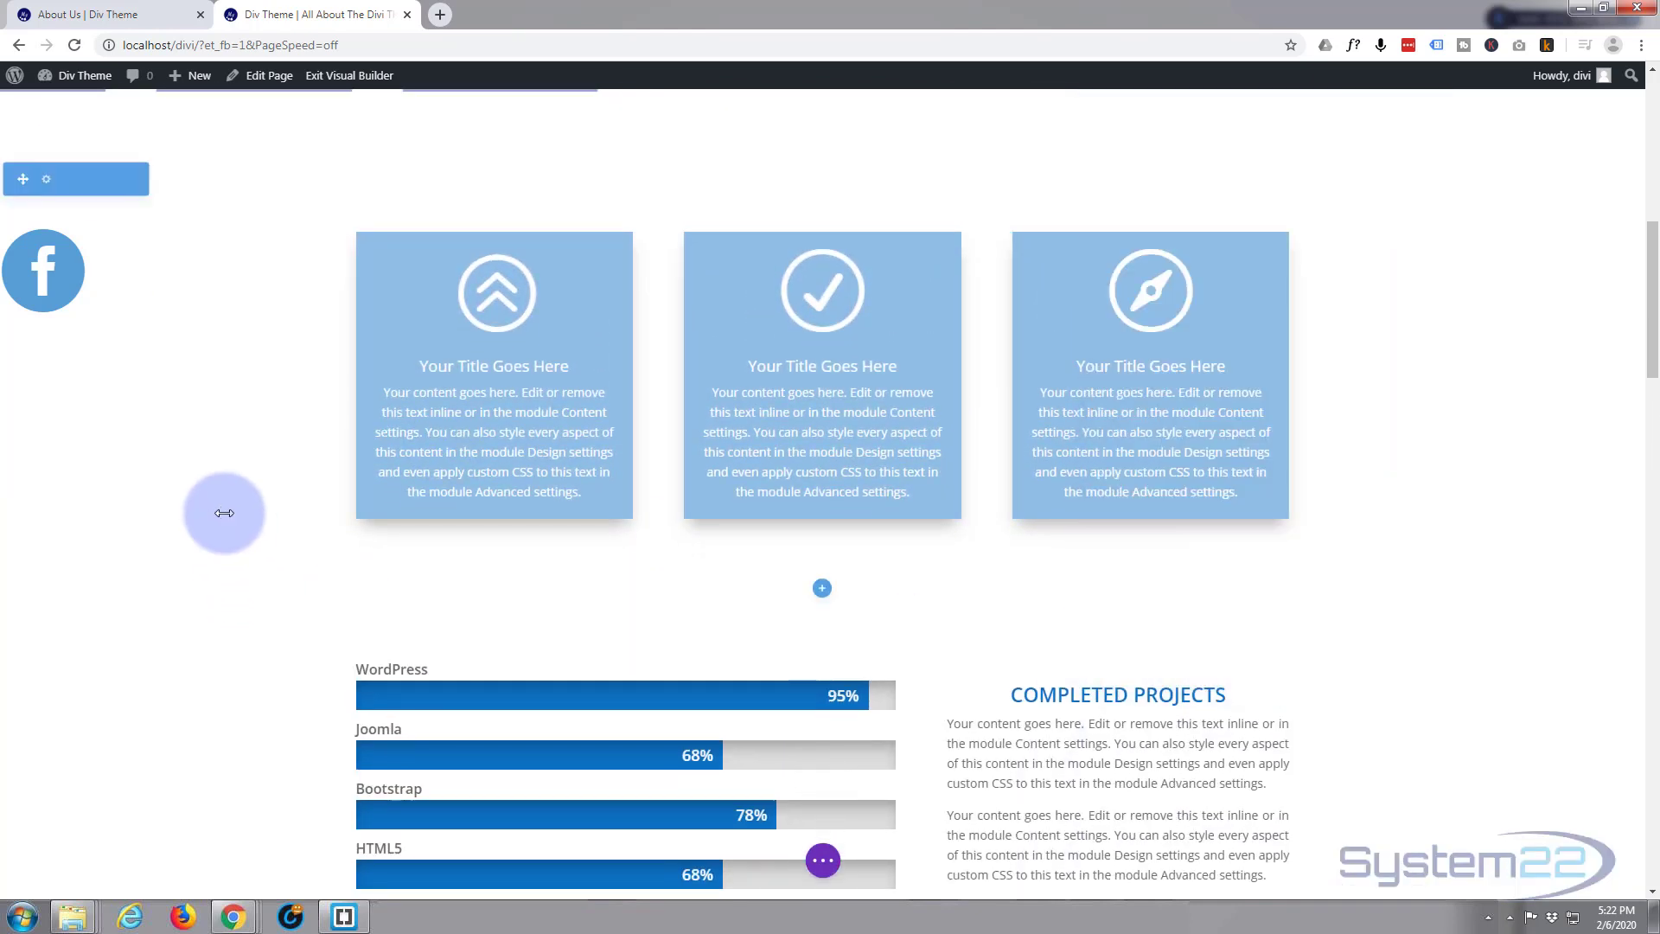
Step: Open the Scroll Effects options of the row holding the skill bars and the Completed Projects text
scroll(230, 511, "down", 3)
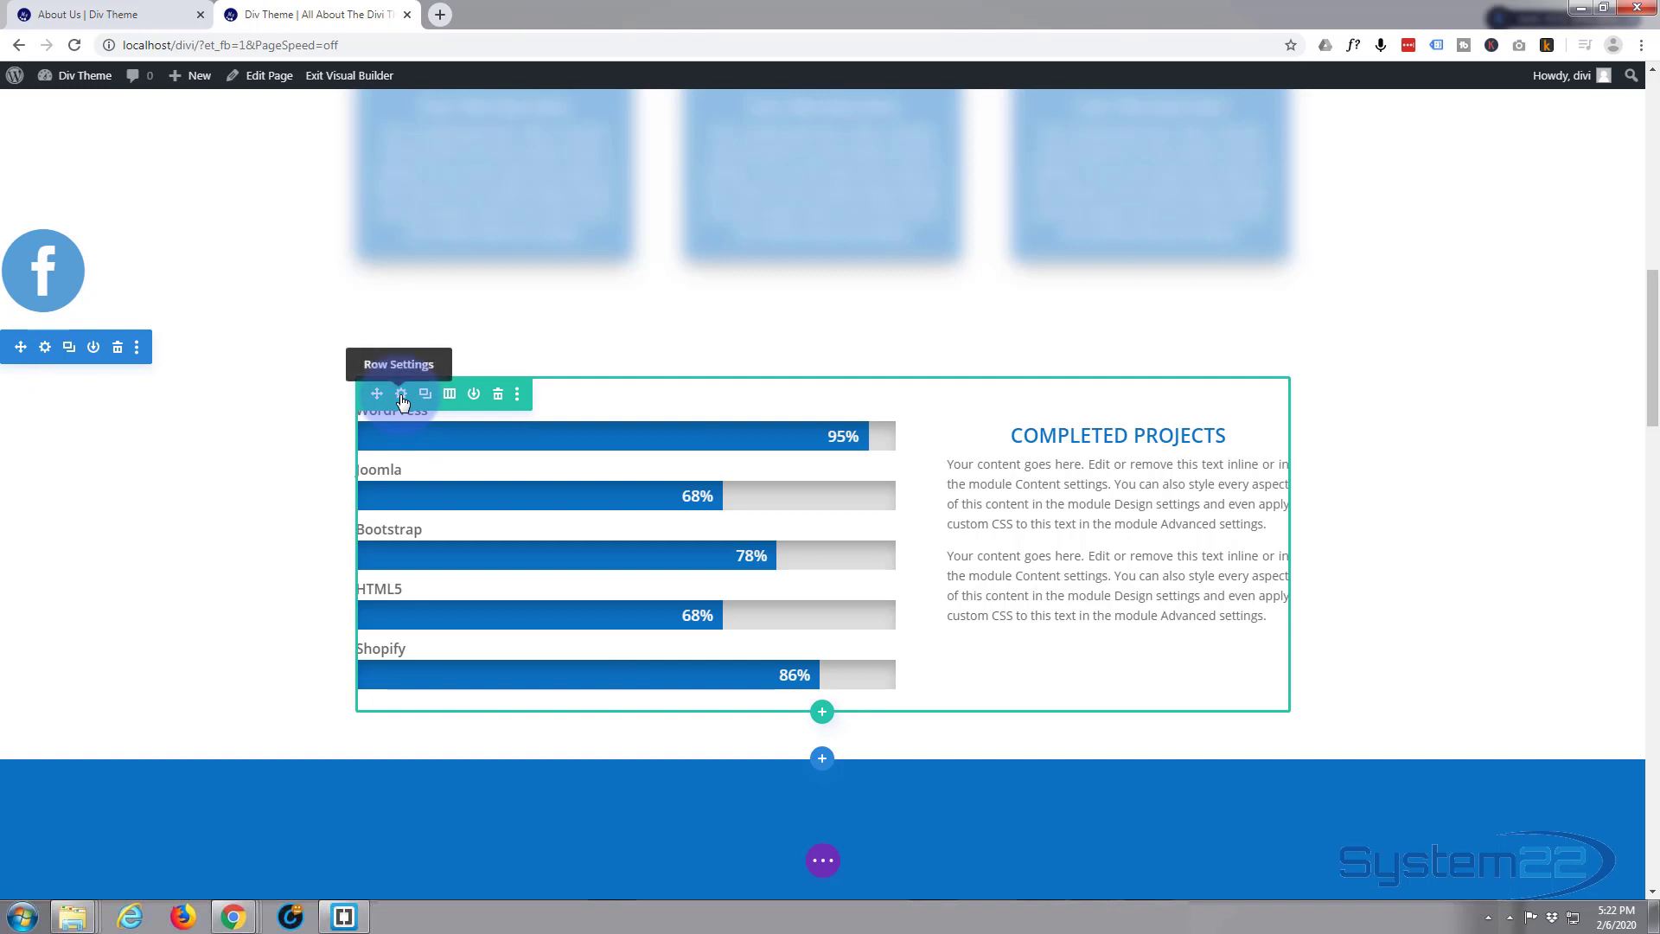
left_click(401, 395)
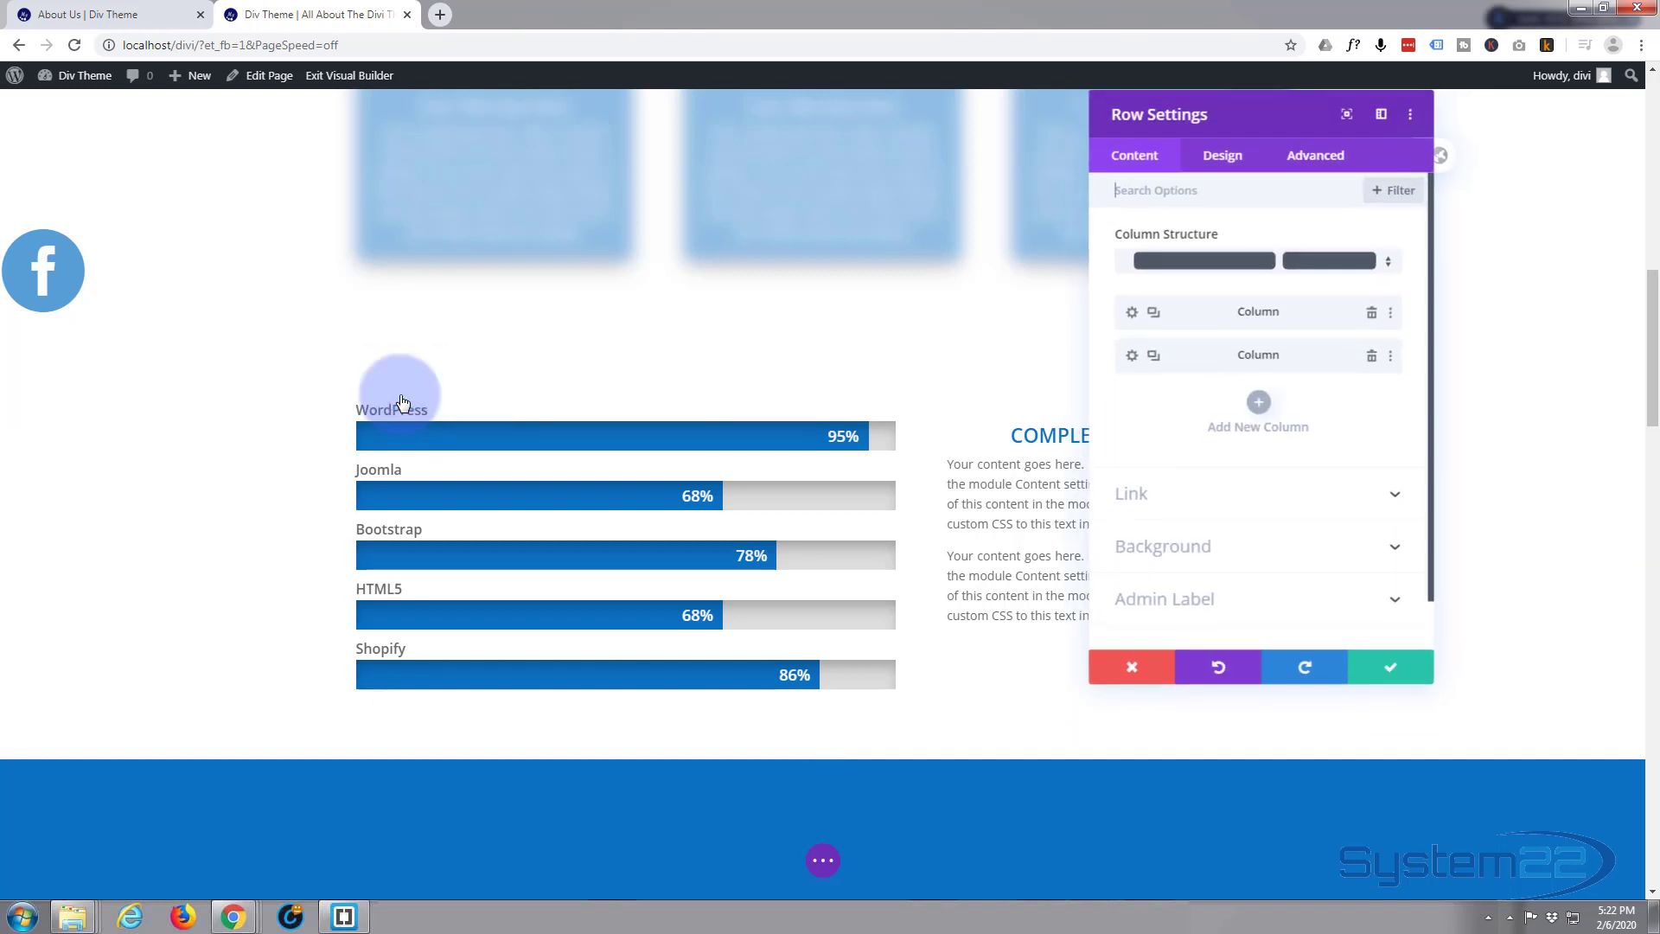
left_click(1316, 156)
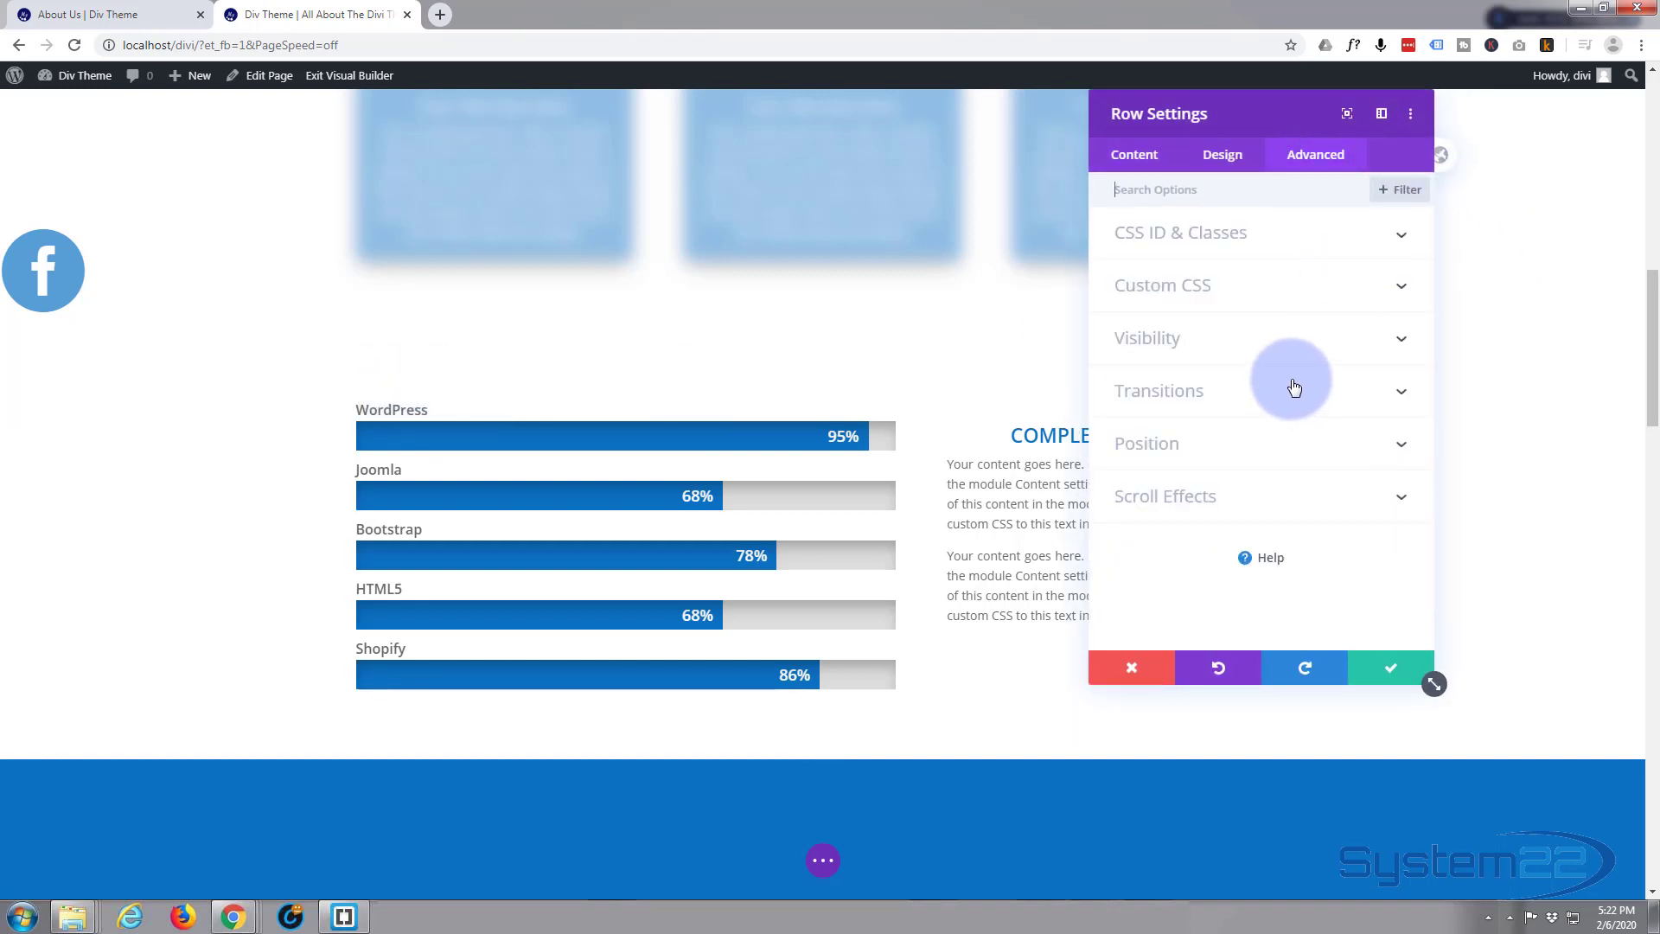
left_click(1274, 508)
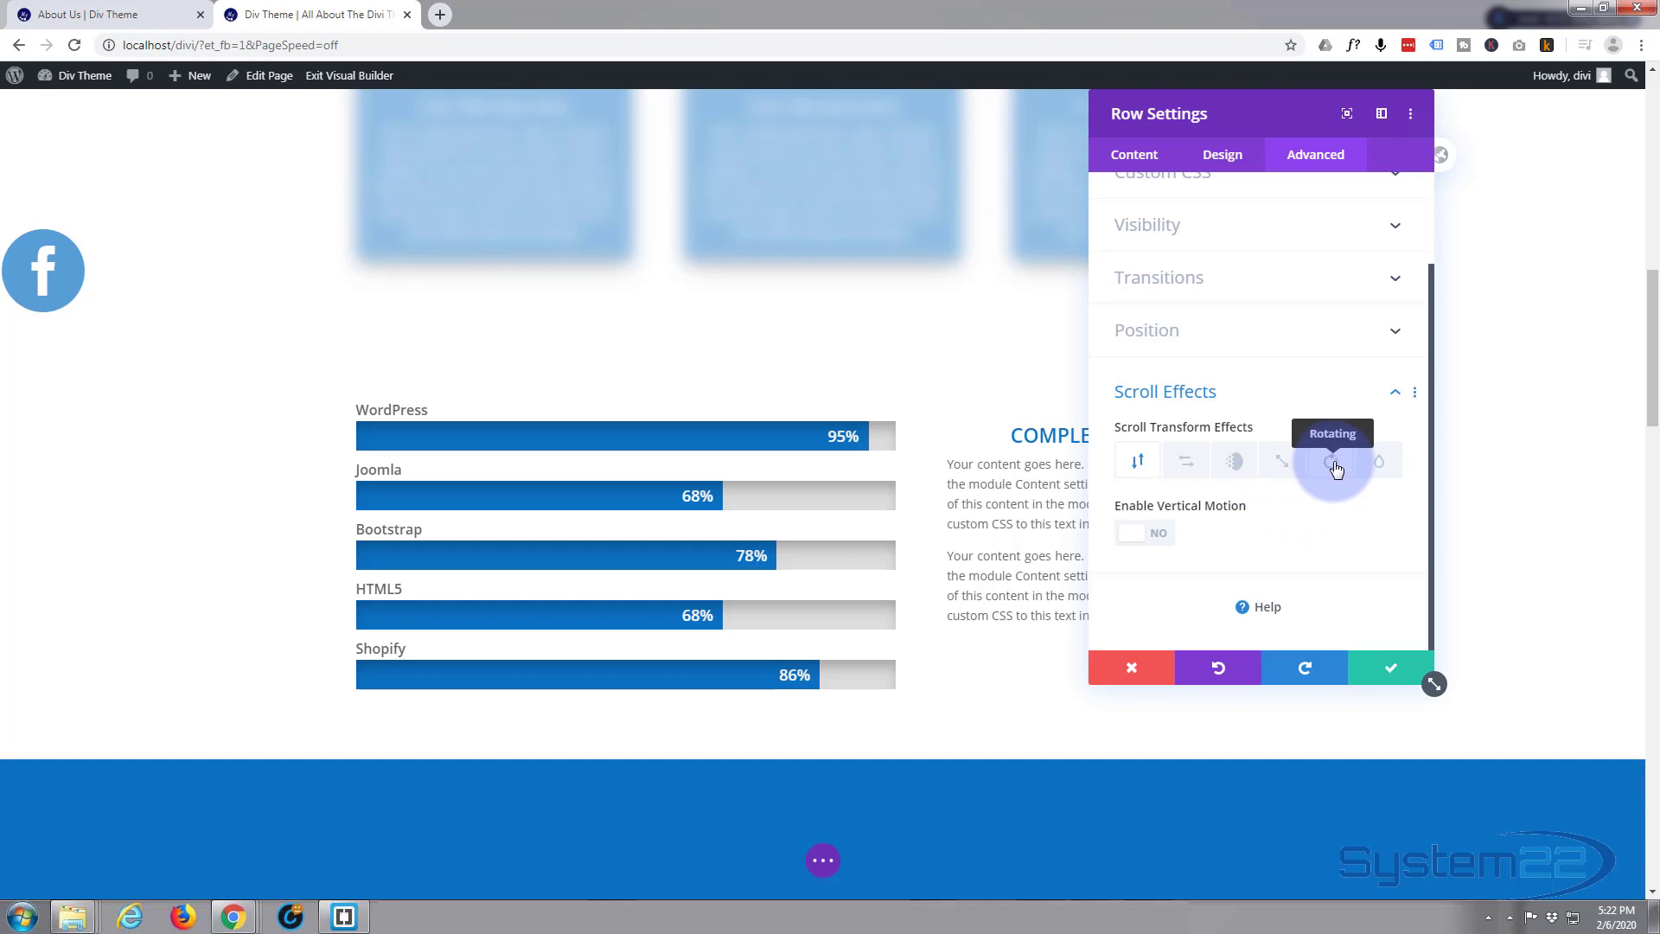
Step: Enable the Rotating scroll effect for the skill bars row and preview the rotation through the viewport
left_click(1161, 534)
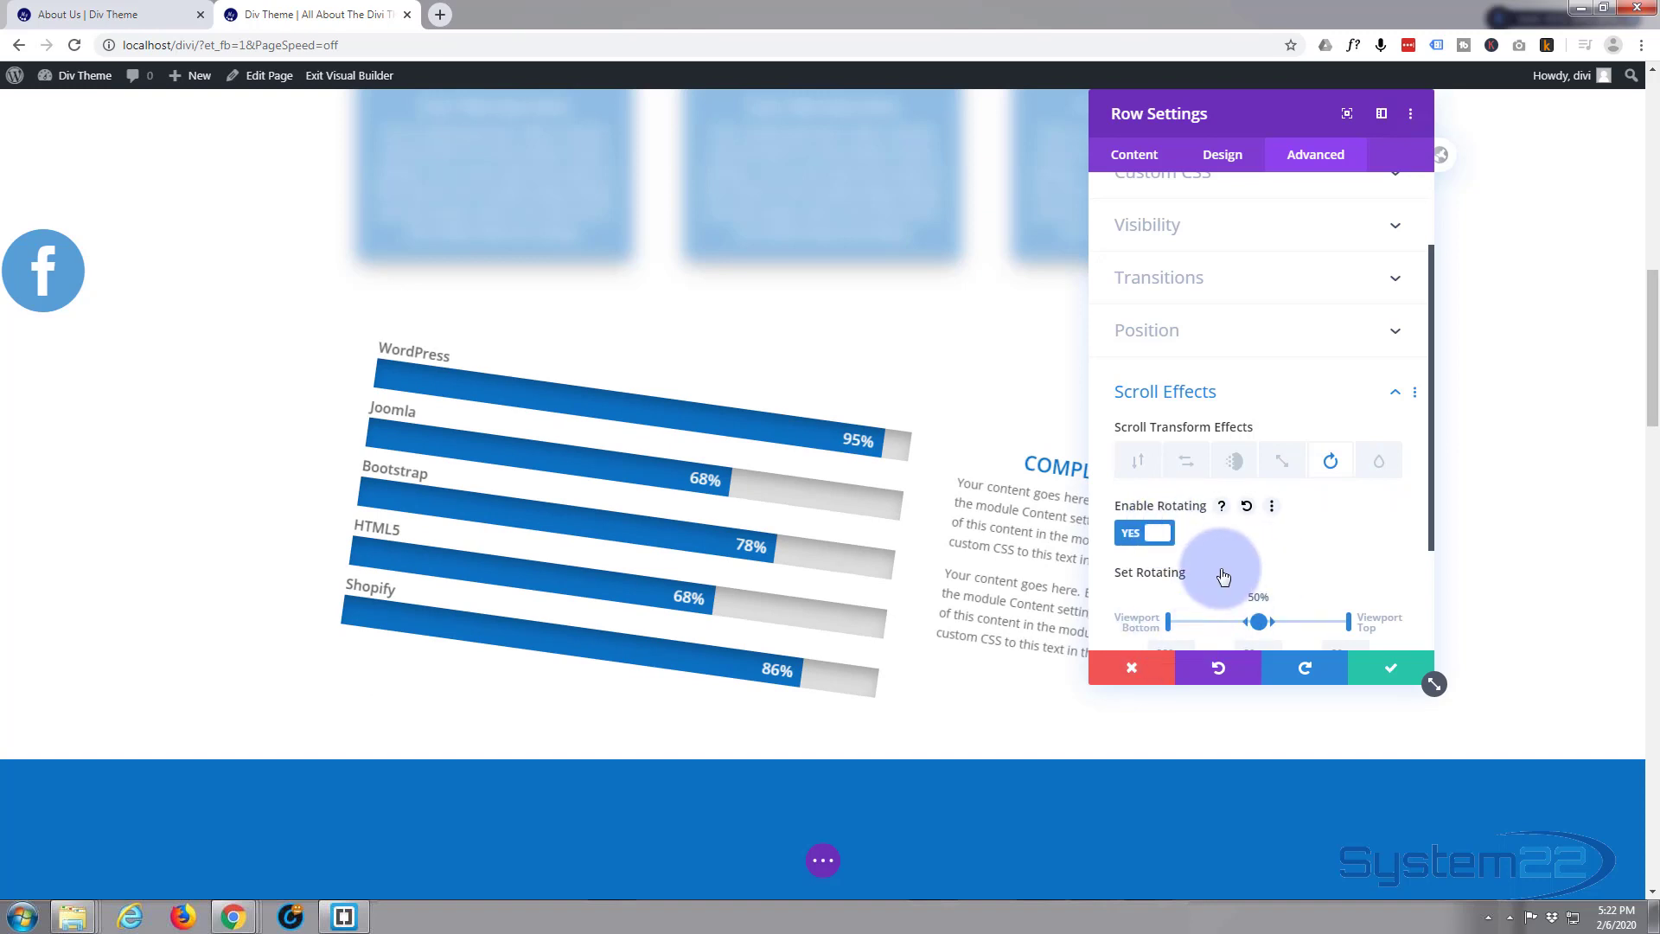
scroll(1223, 564, "down", 3)
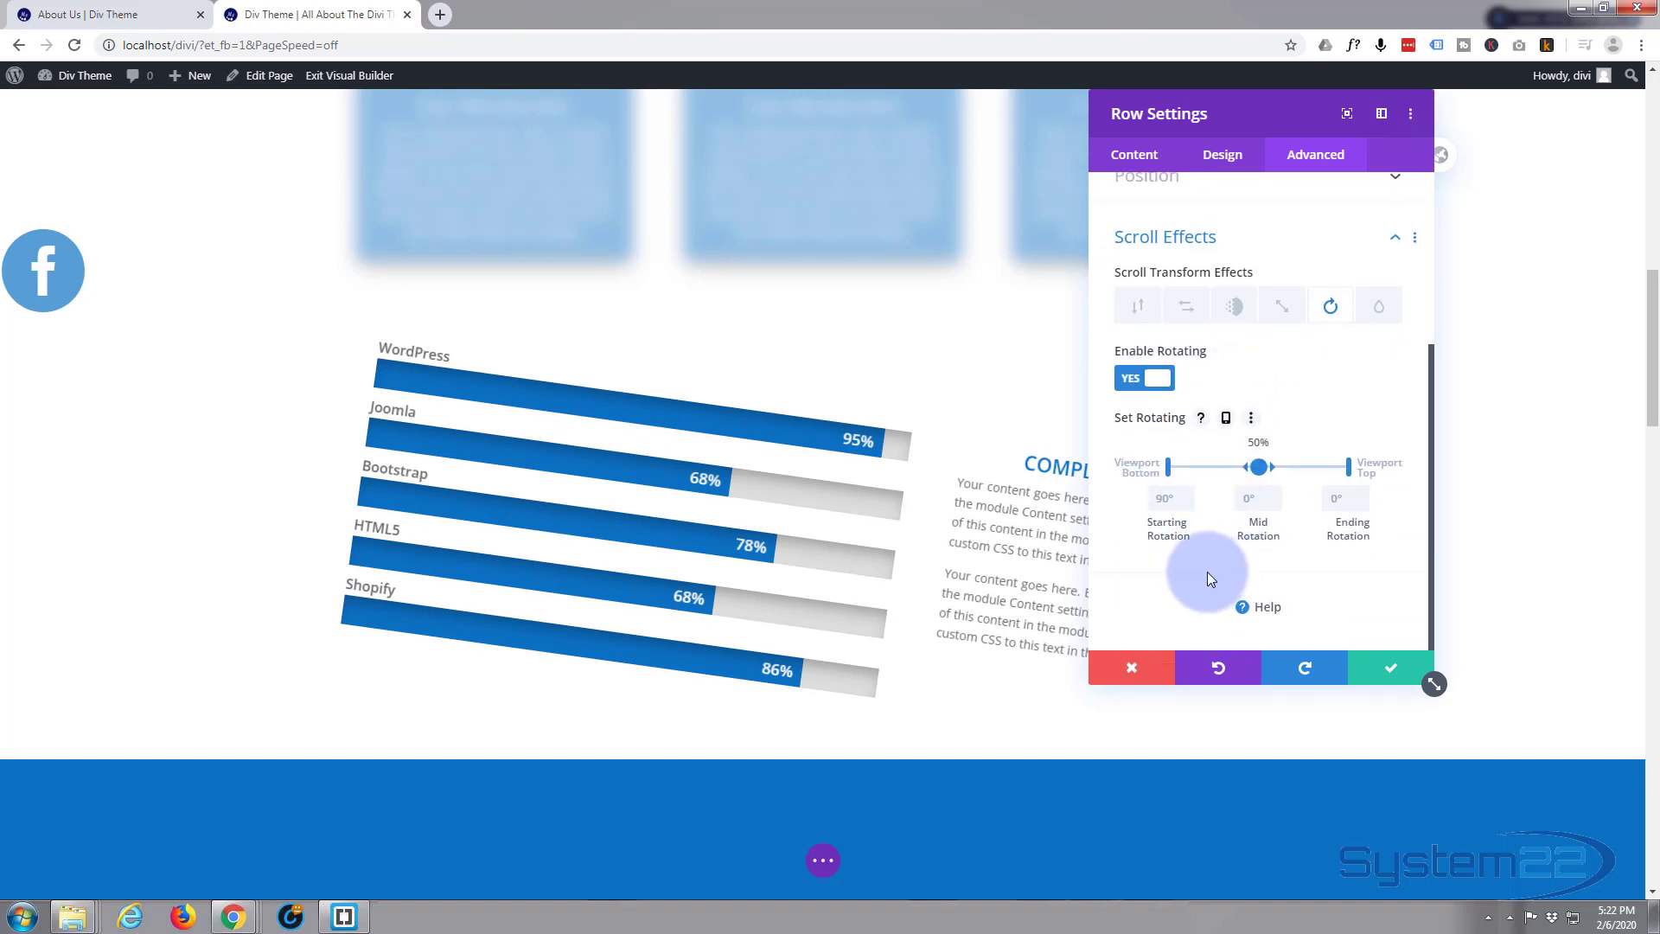
scroll(982, 590, "up", 5)
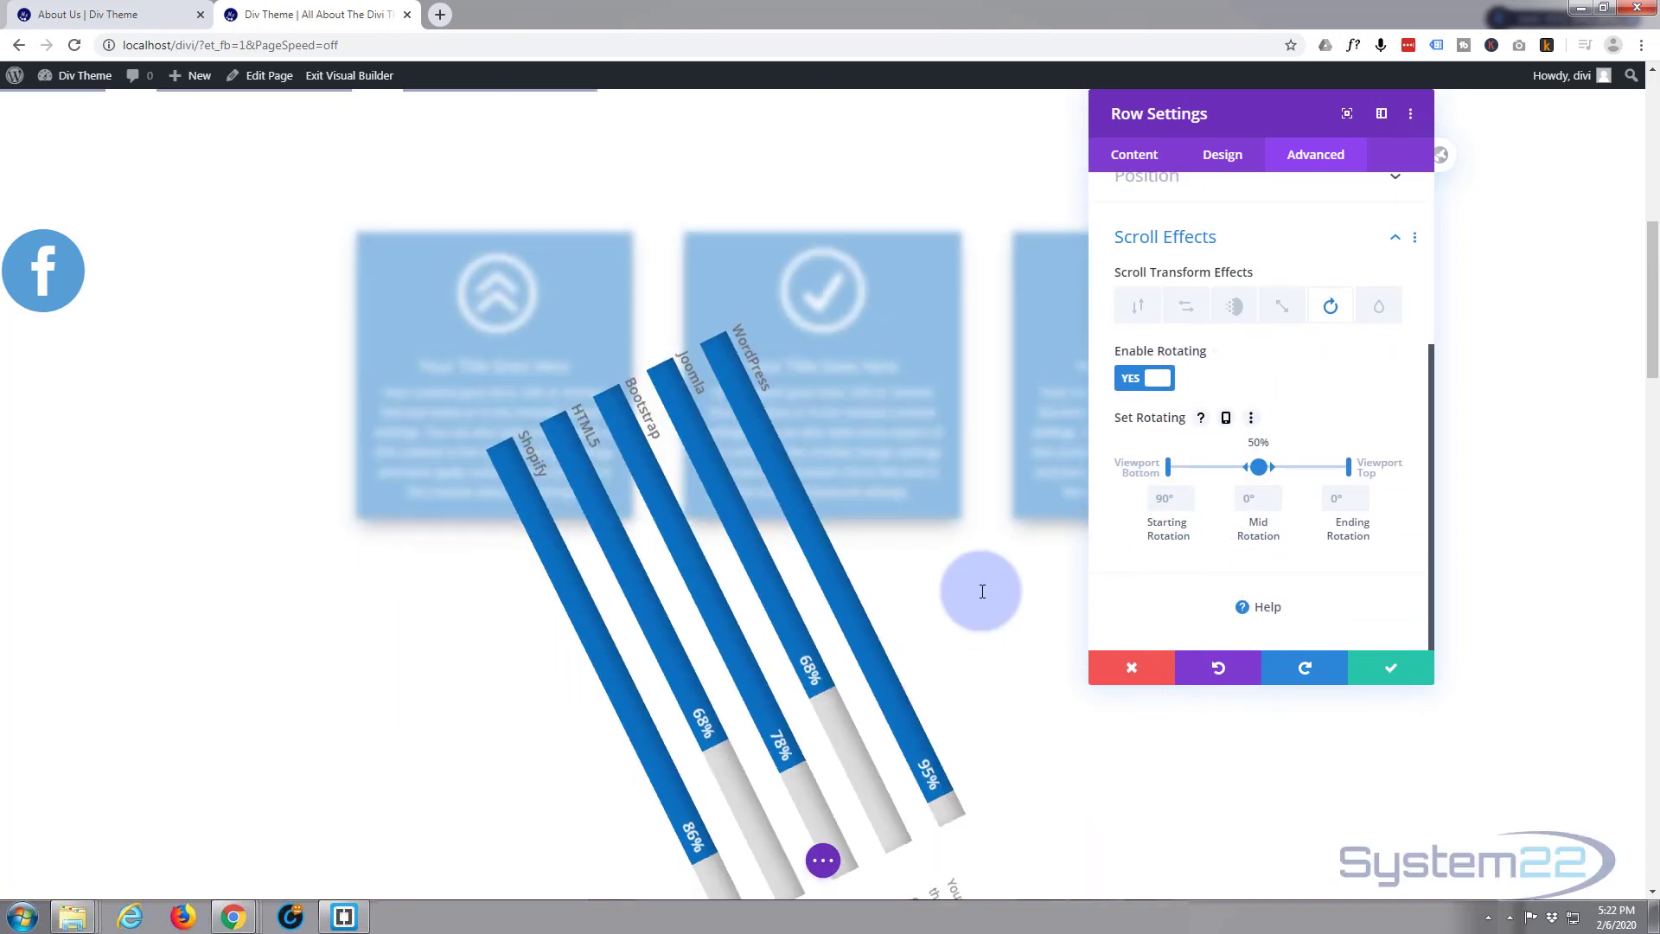
scroll(981, 590, "up", 1)
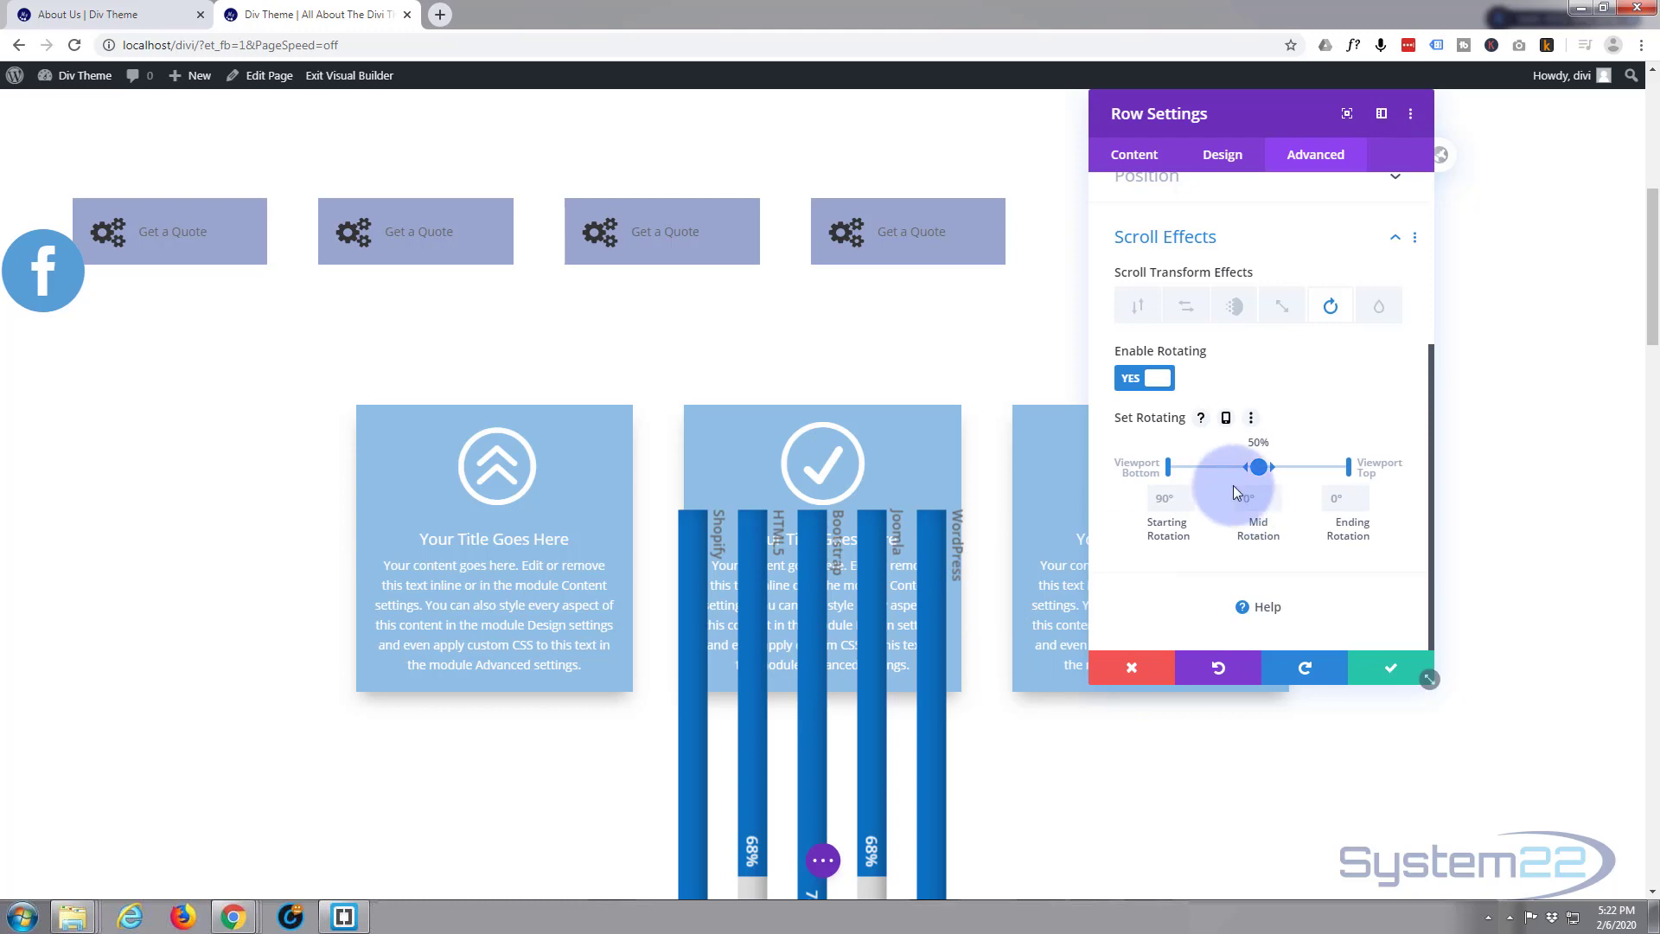
scroll(1034, 536, "down", 5)
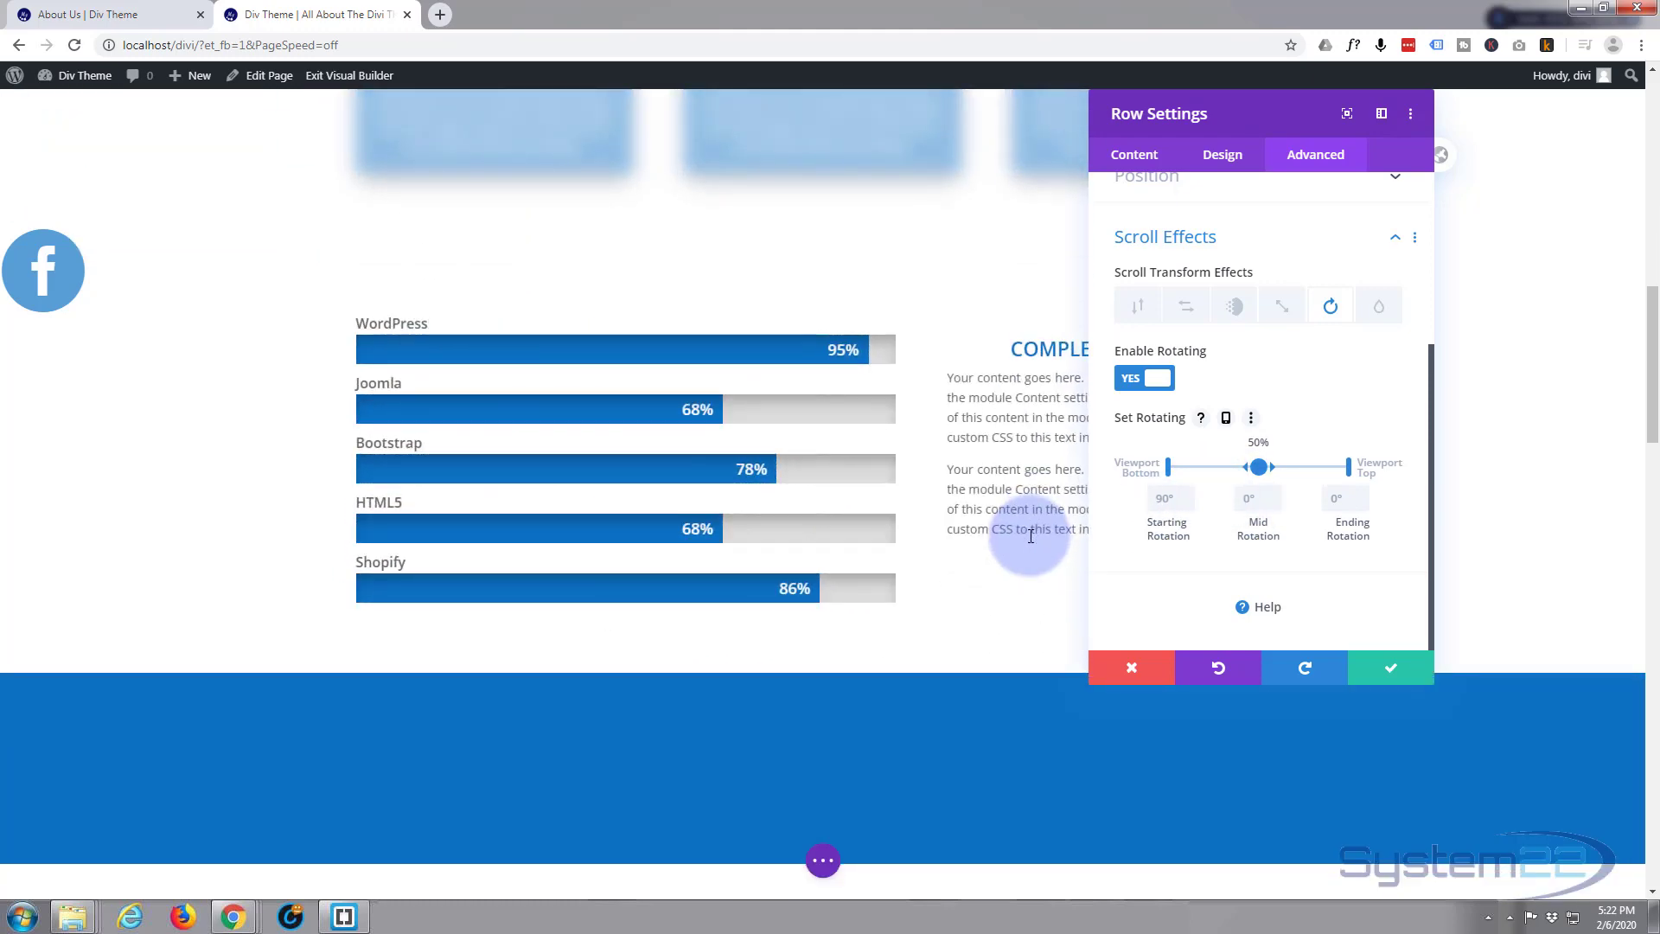
scroll(1031, 536, "down", 5)
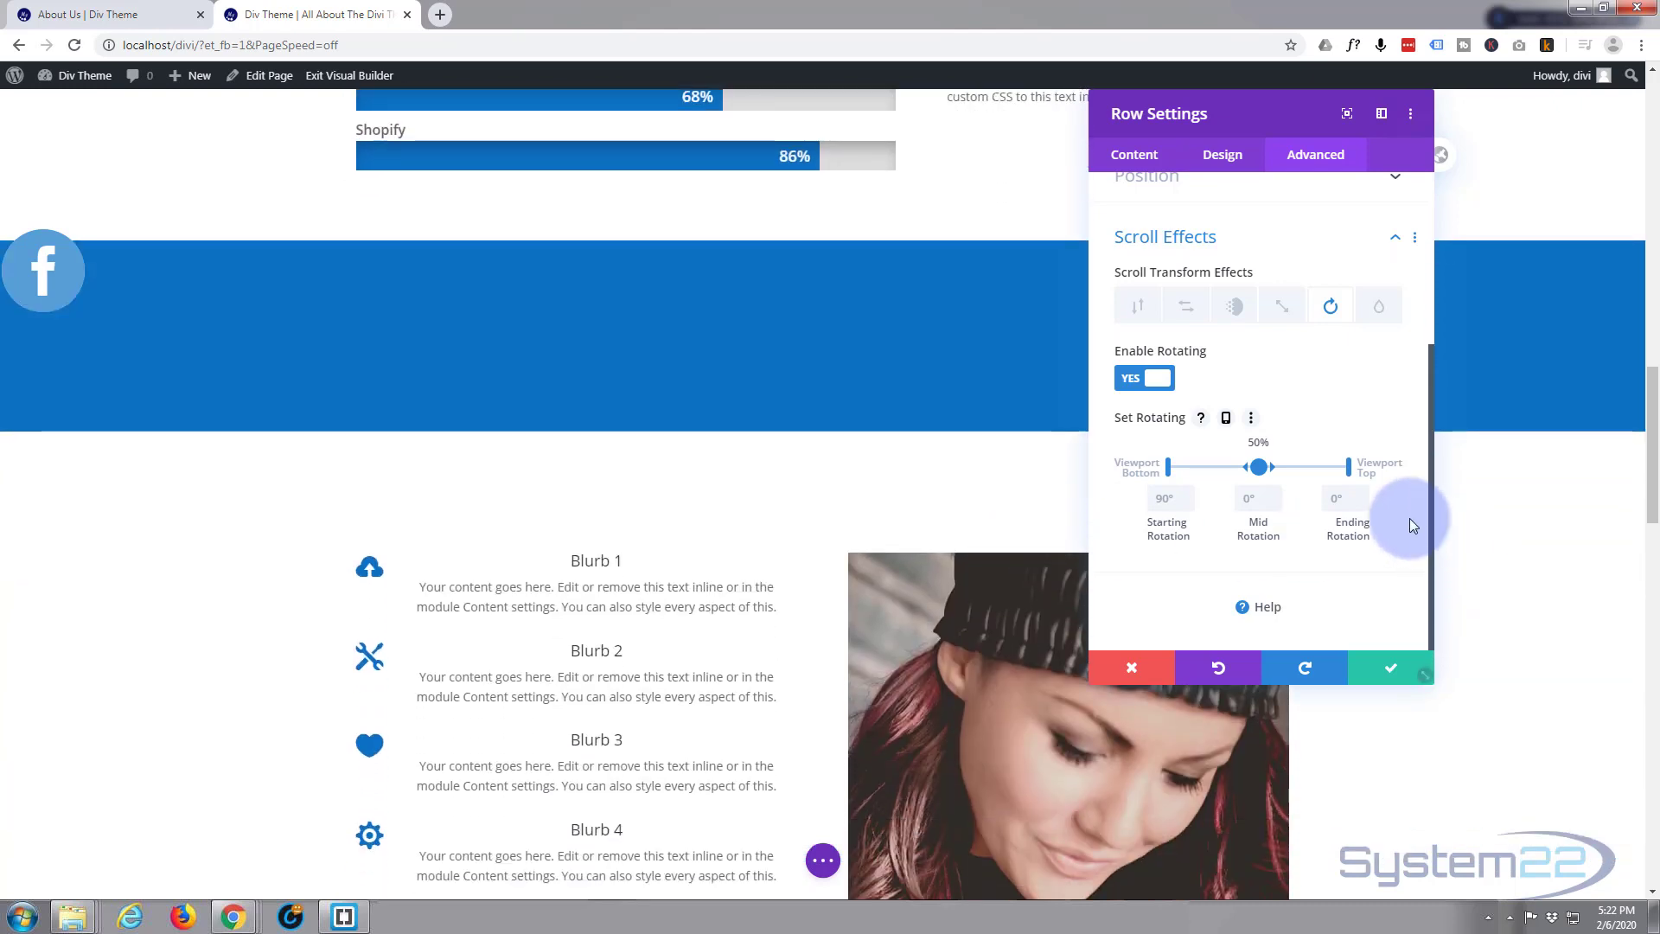
scroll(1143, 474, "up", 2)
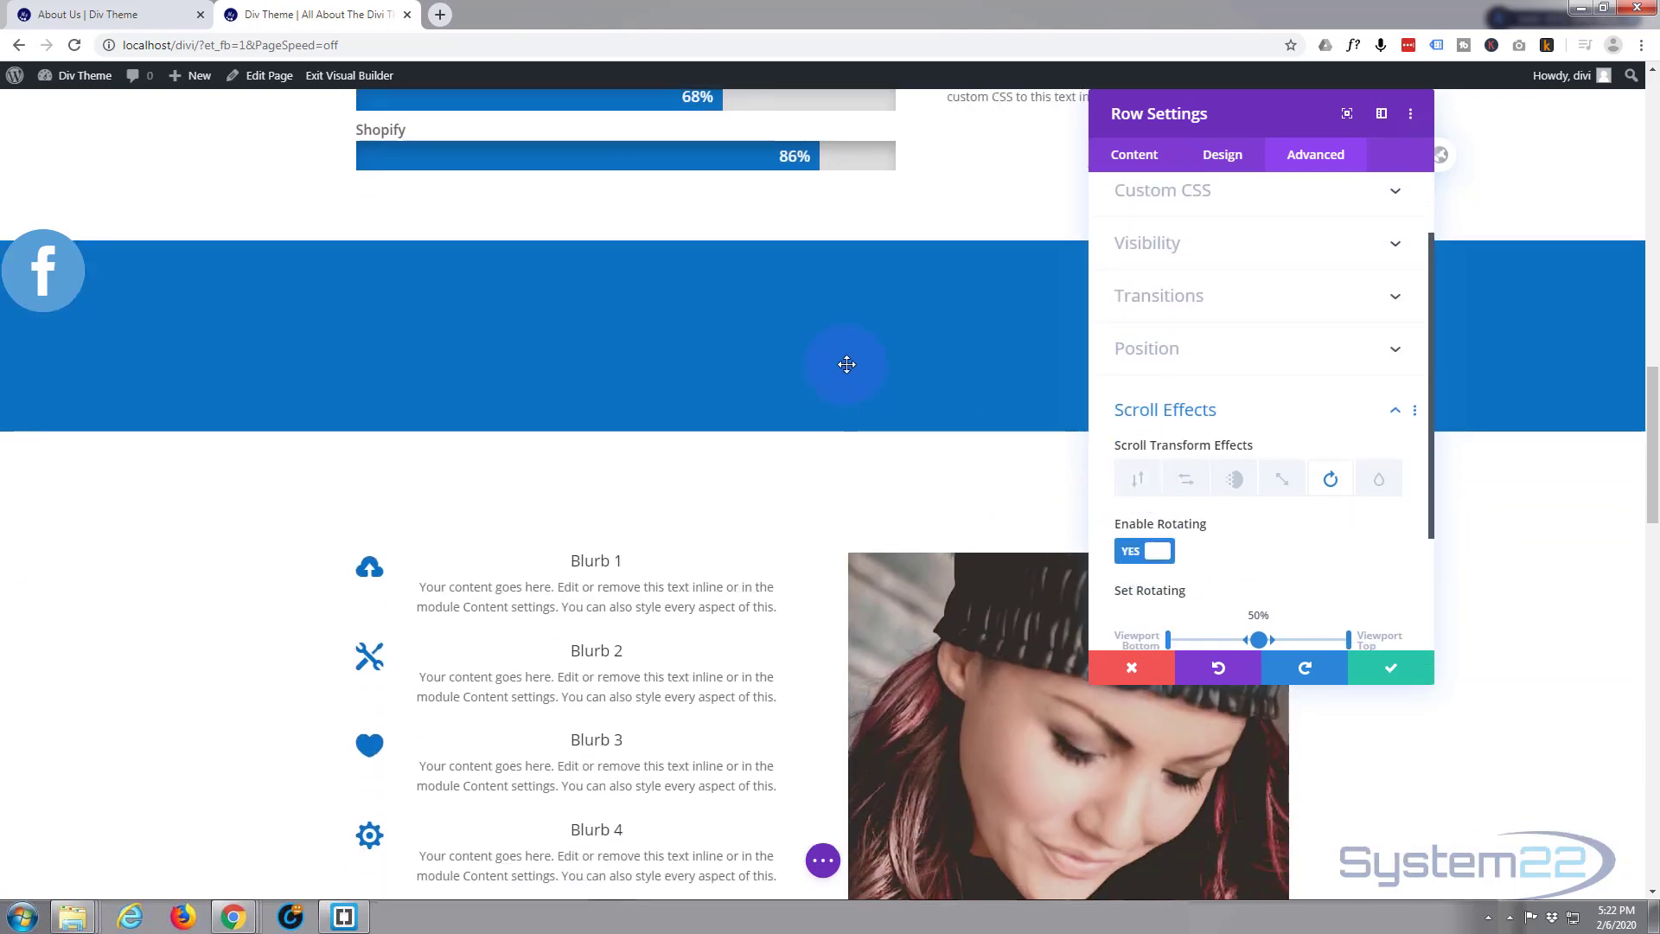
scroll(951, 369, "down", 2)
scroll(1245, 415, "down", 2)
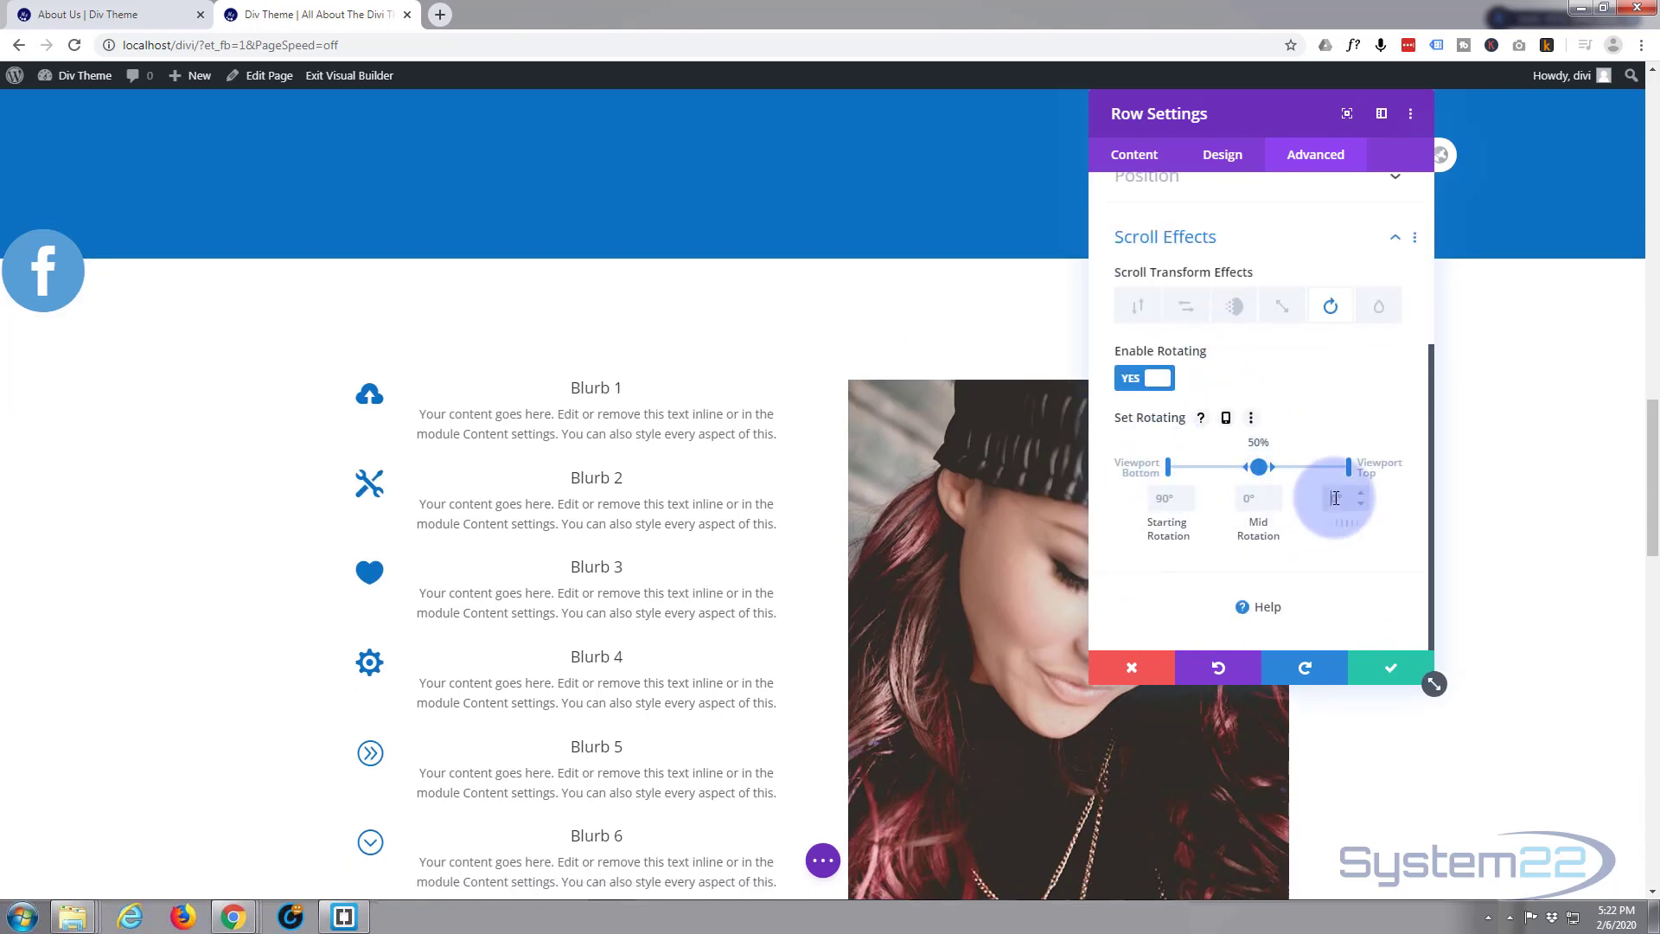
Step: Set the skill bars row's ending rotation to -90° and preview it rotating both up and down the page
type("-90")
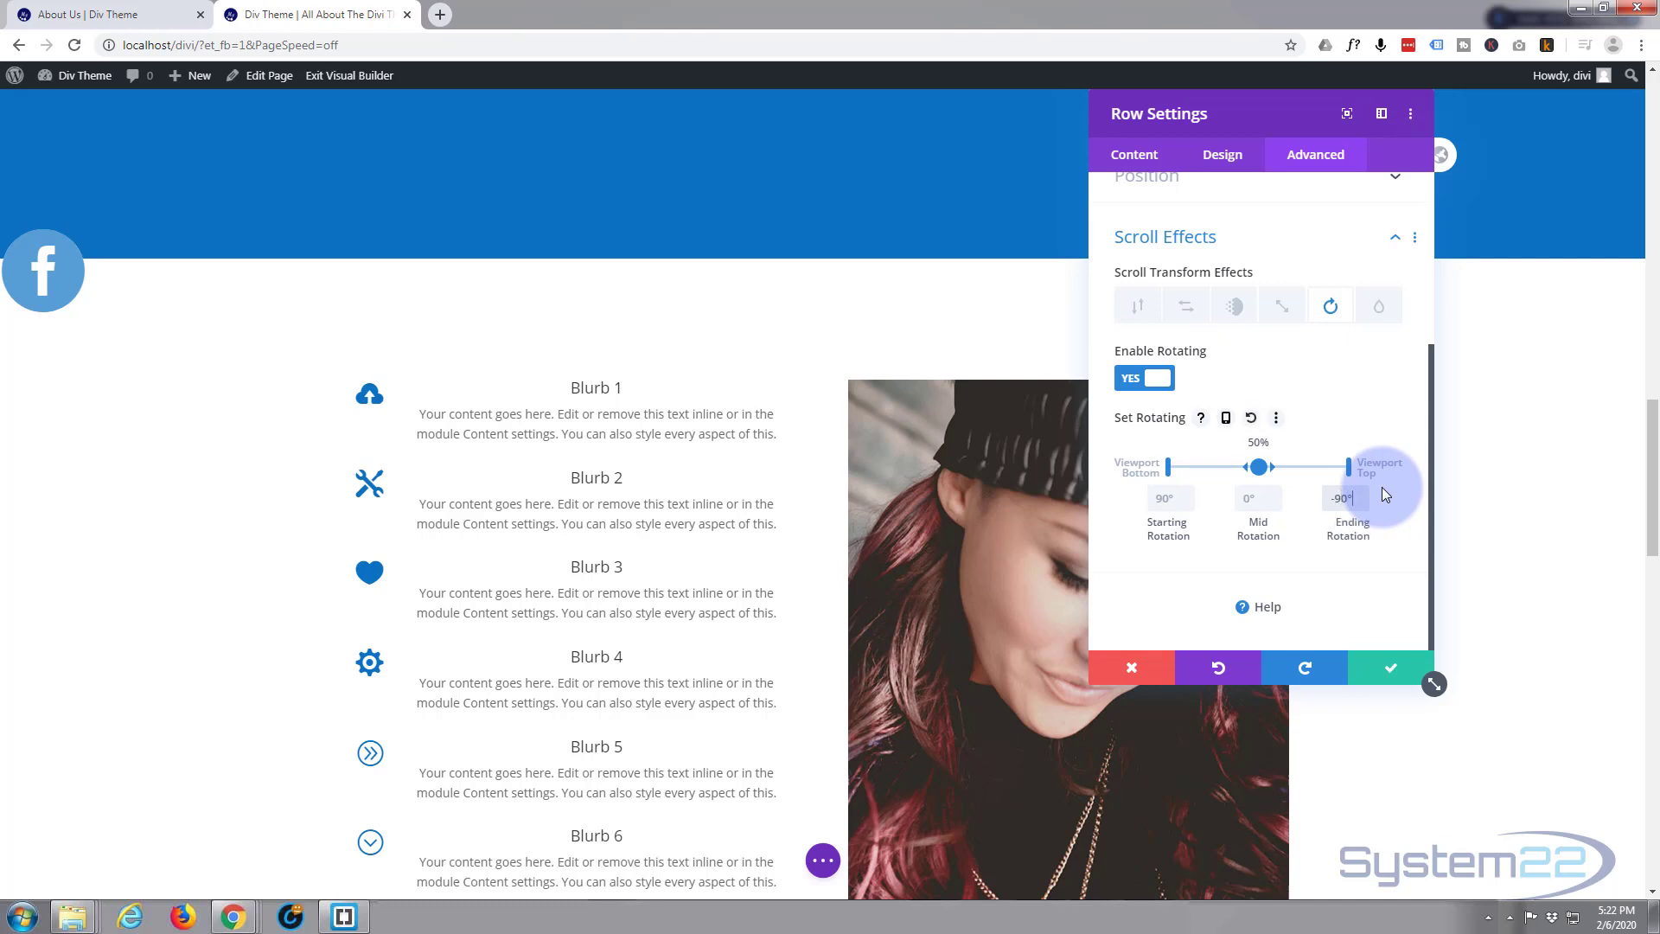
scroll(352, 473, "up", 9)
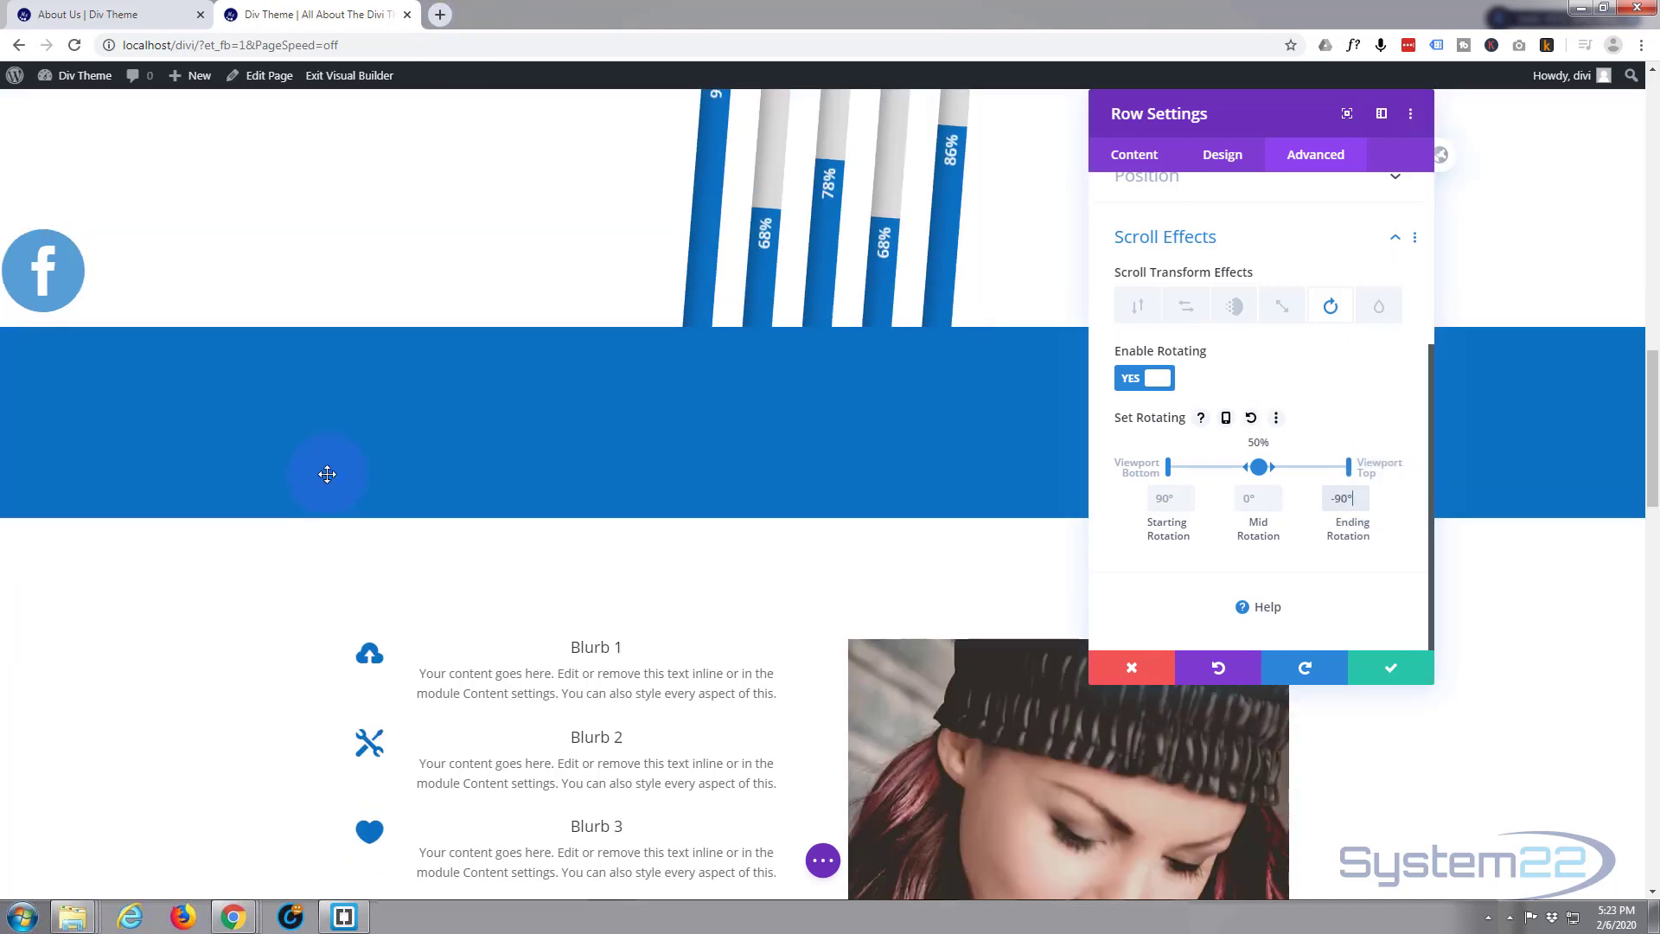
scroll(324, 478, "up", 6)
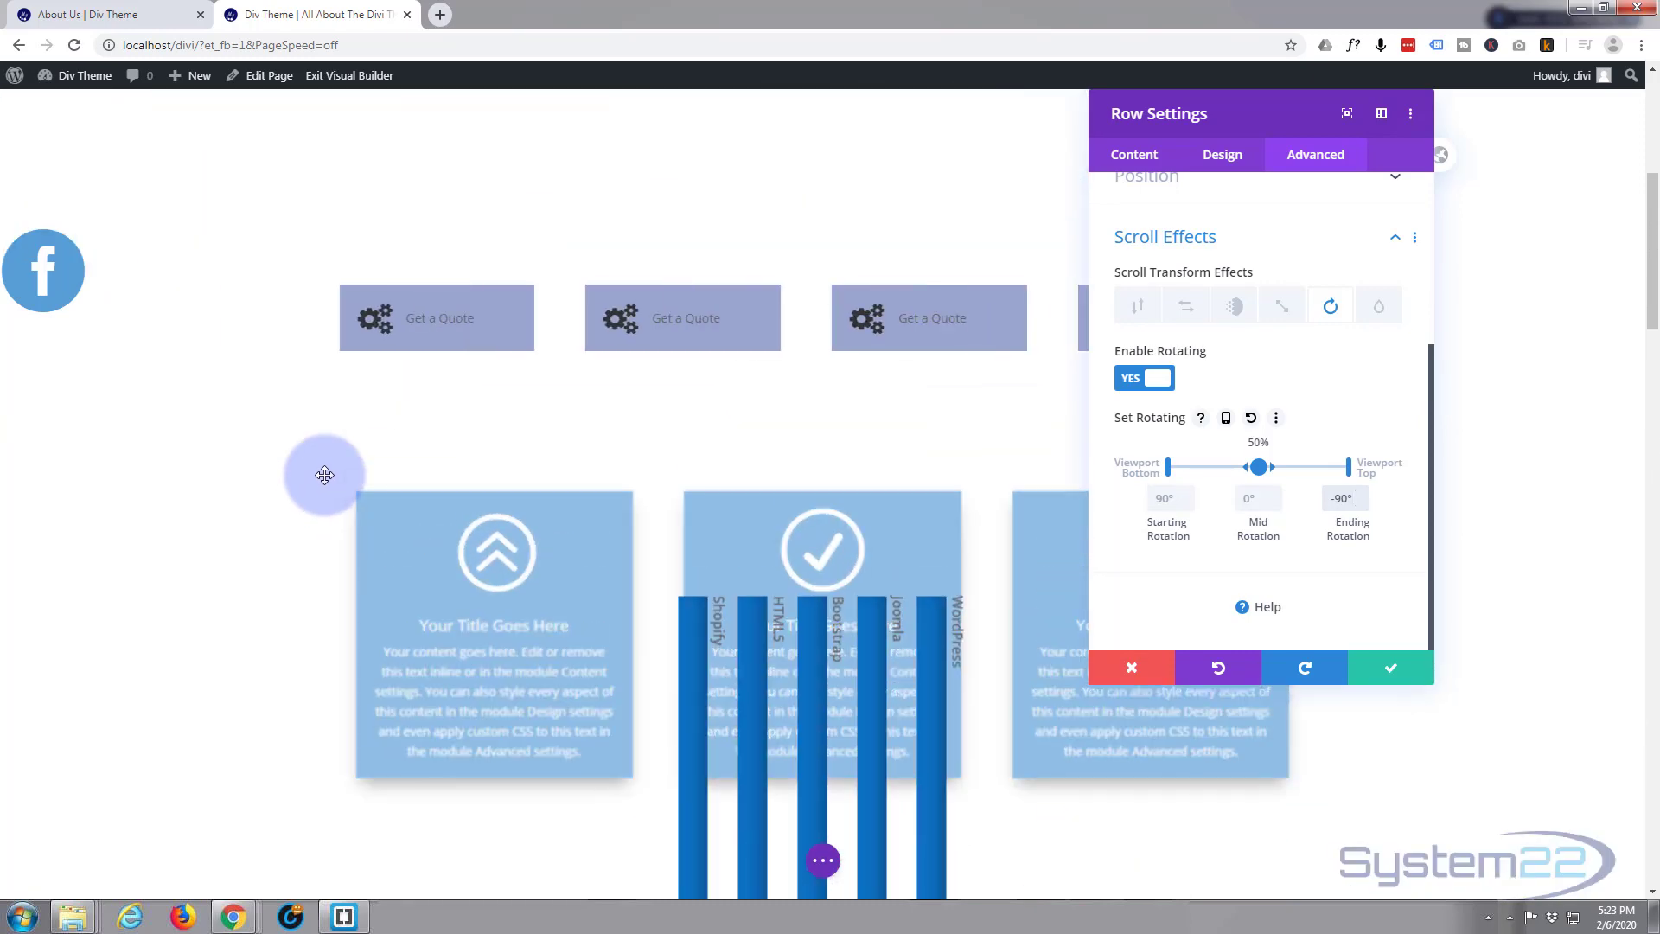
scroll(324, 474, "down", 5)
scroll(324, 475, "down", 2)
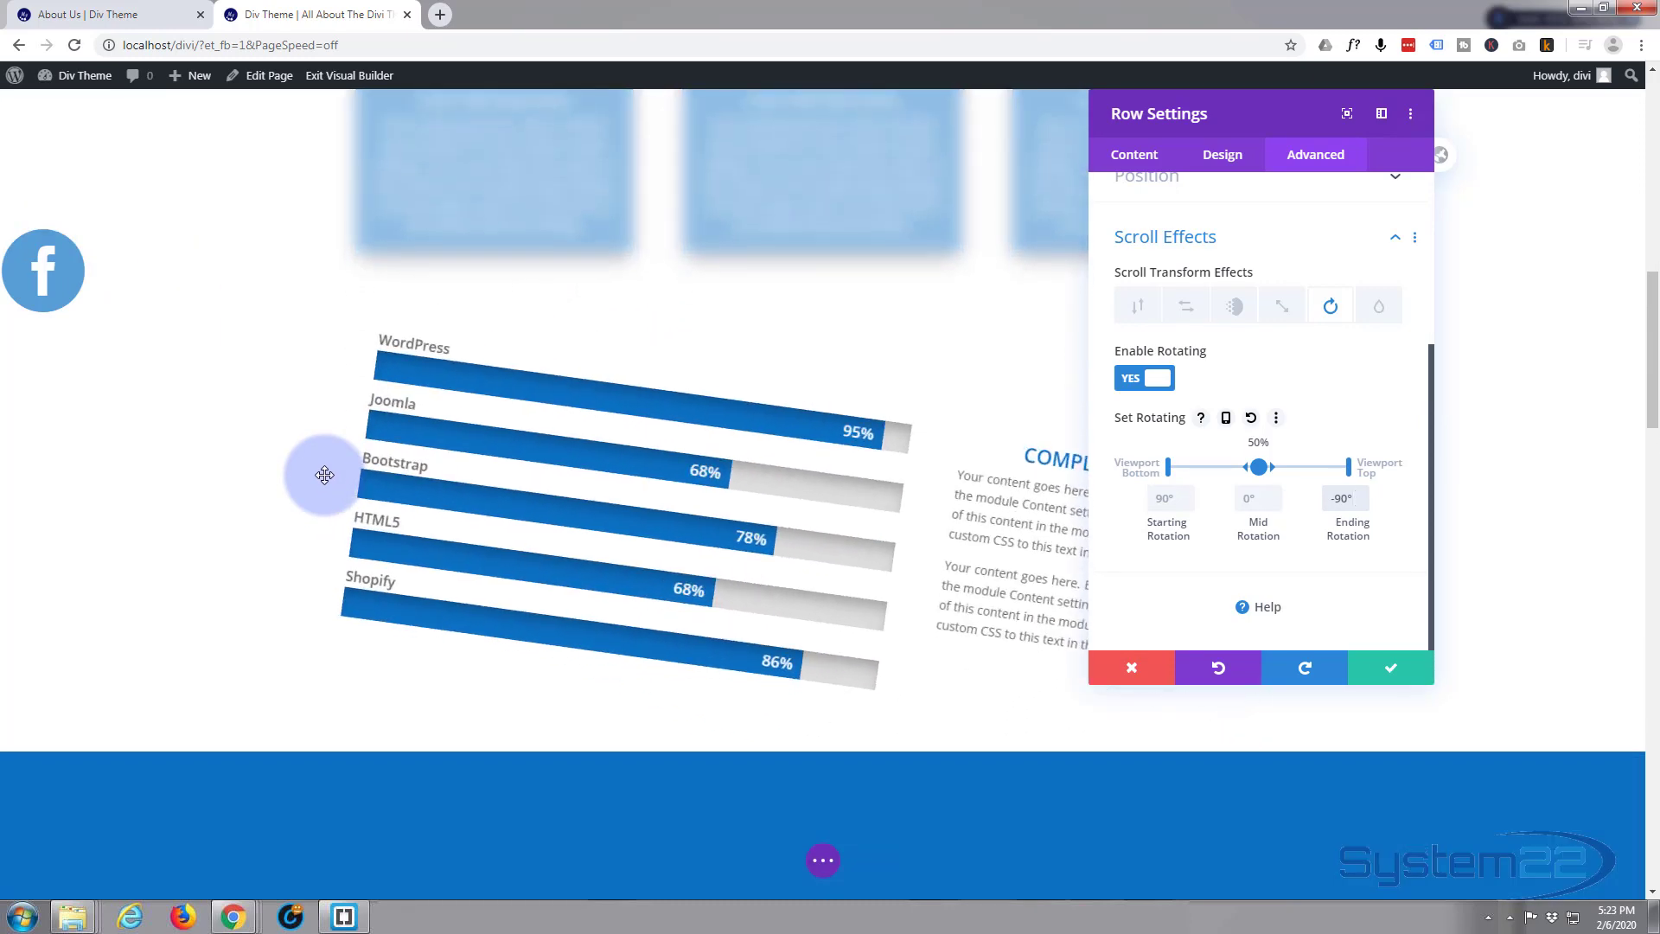
scroll(324, 474, "down", 5)
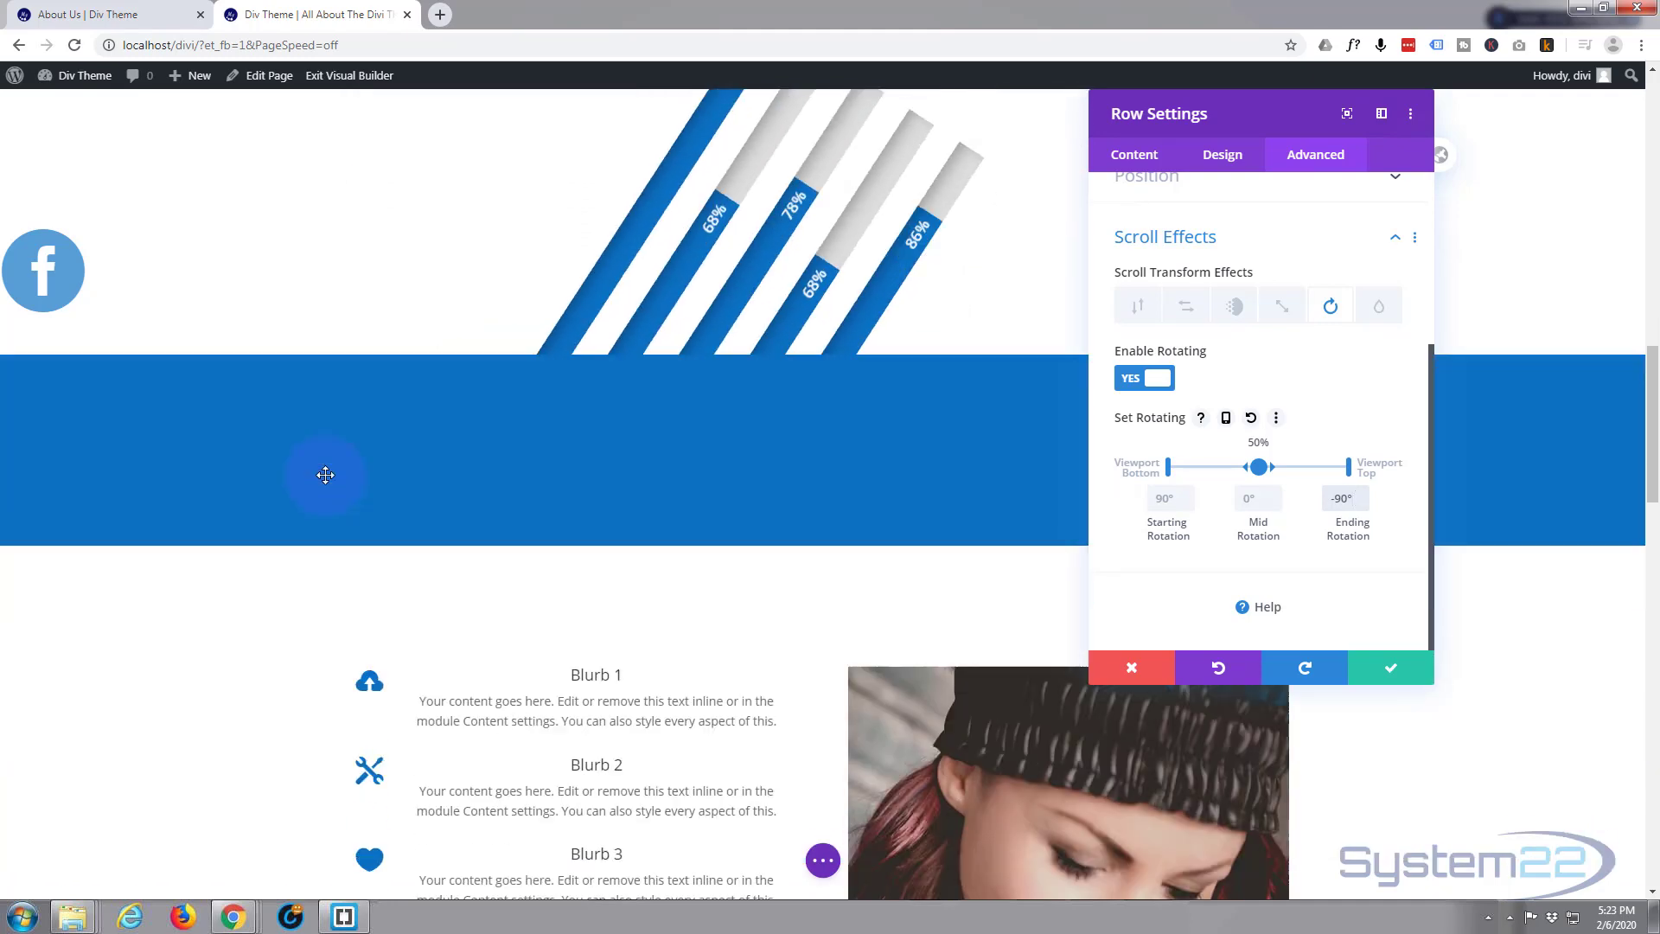
scroll(325, 475, "up", 7)
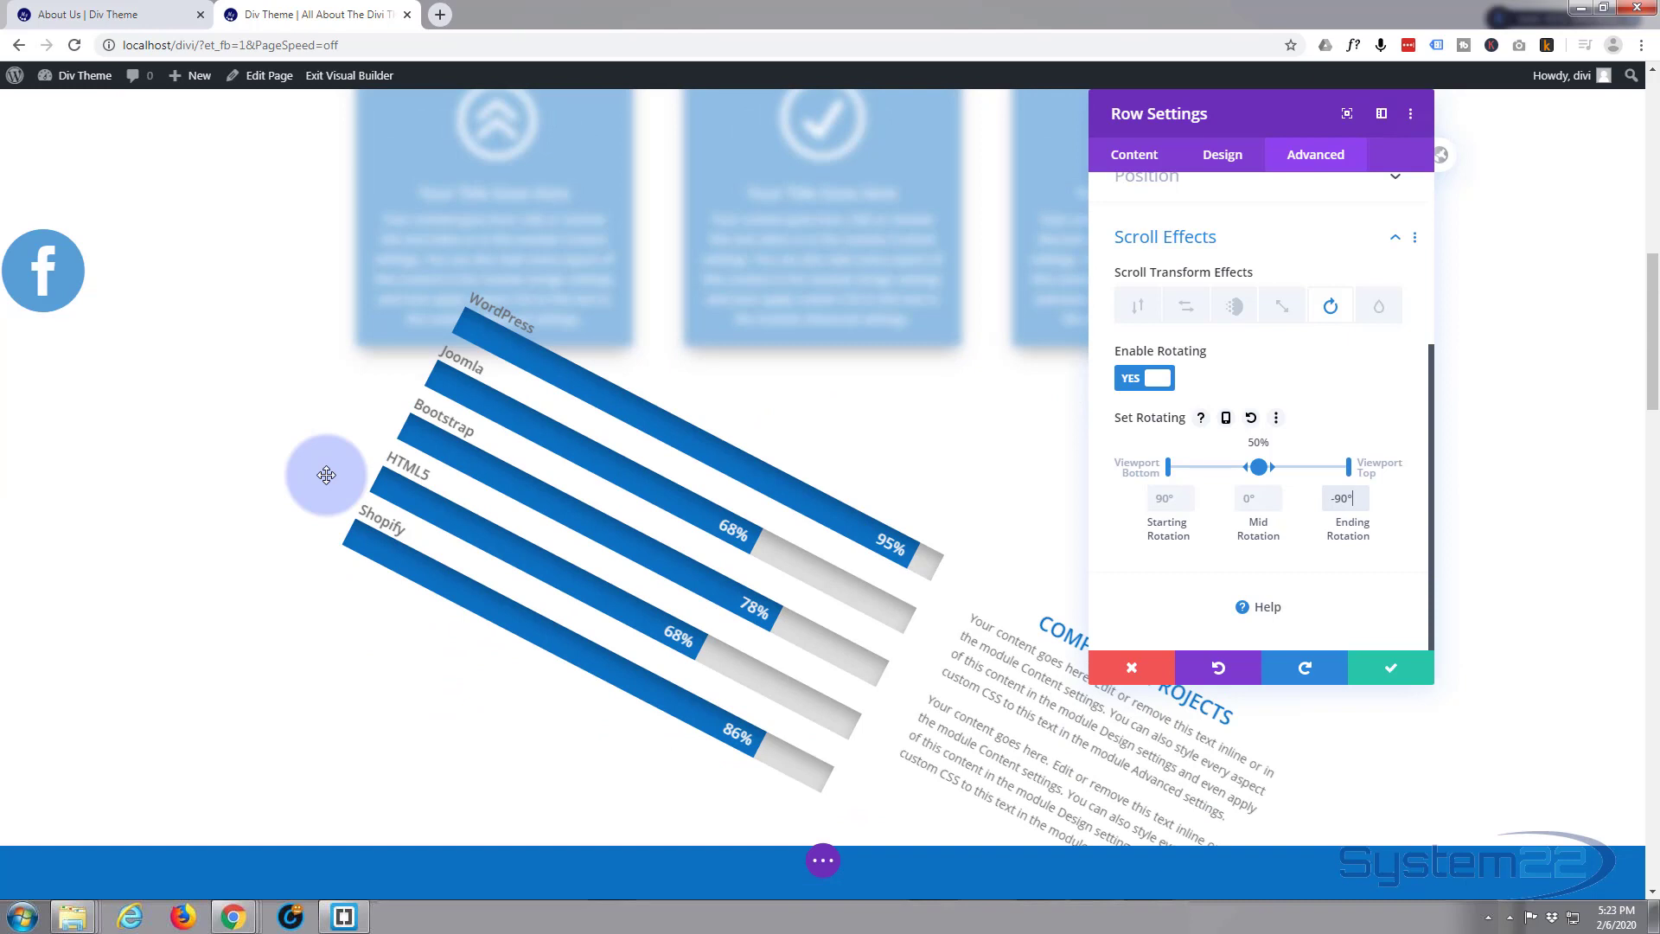
scroll(328, 475, "up", 4)
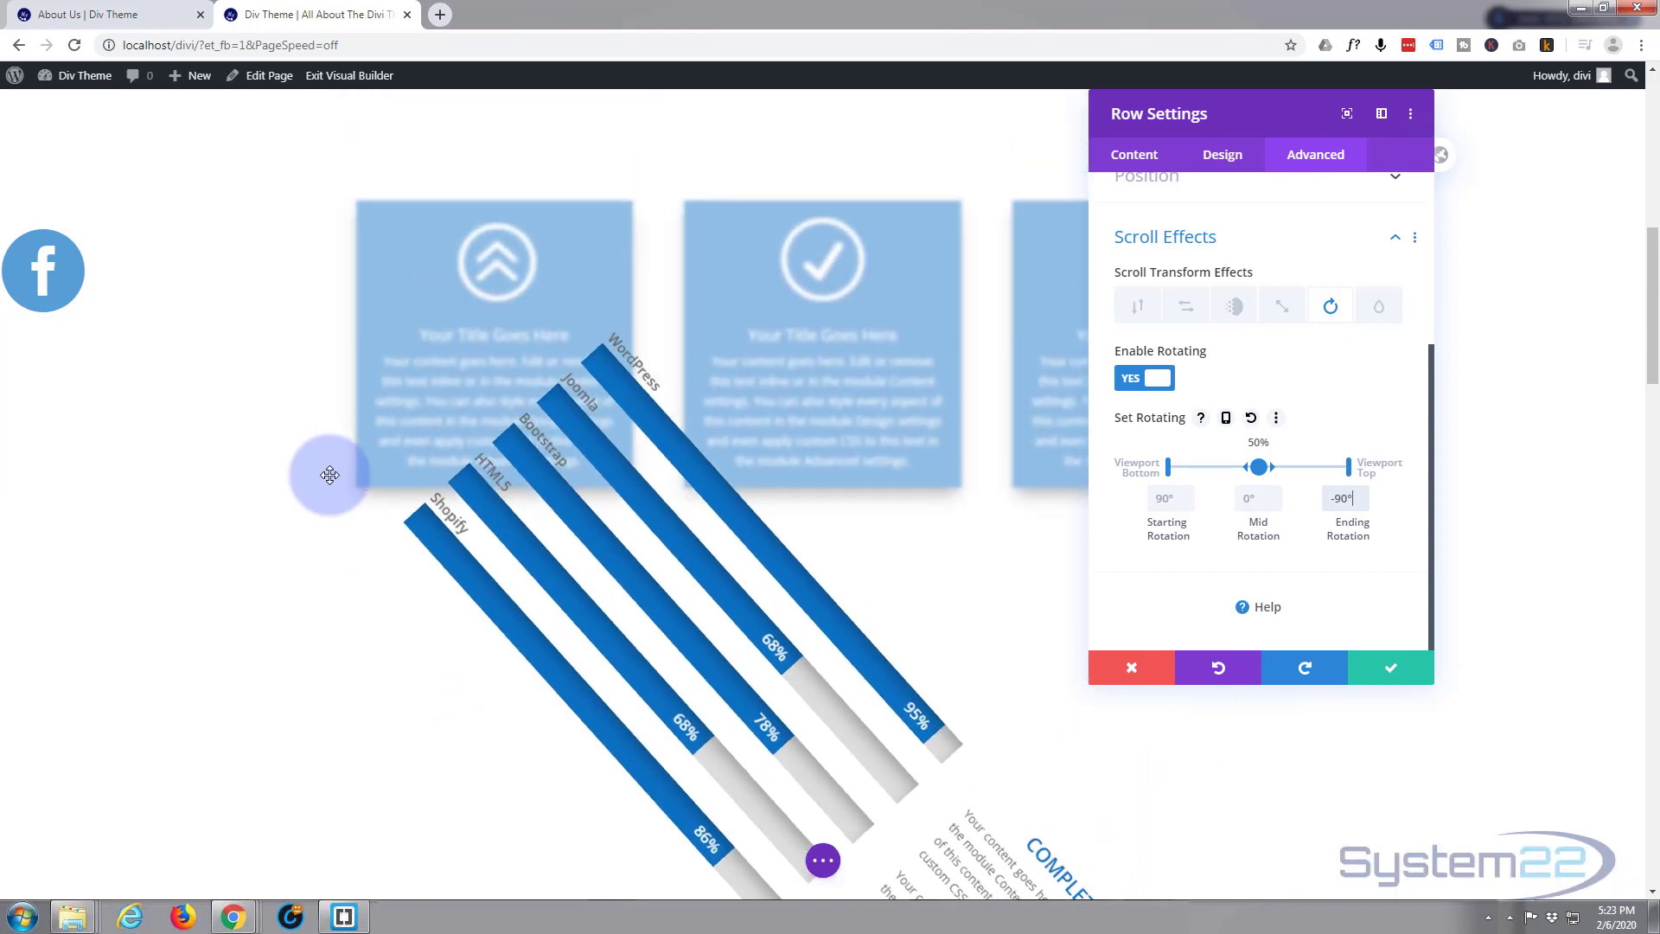
scroll(330, 474, "up", 2)
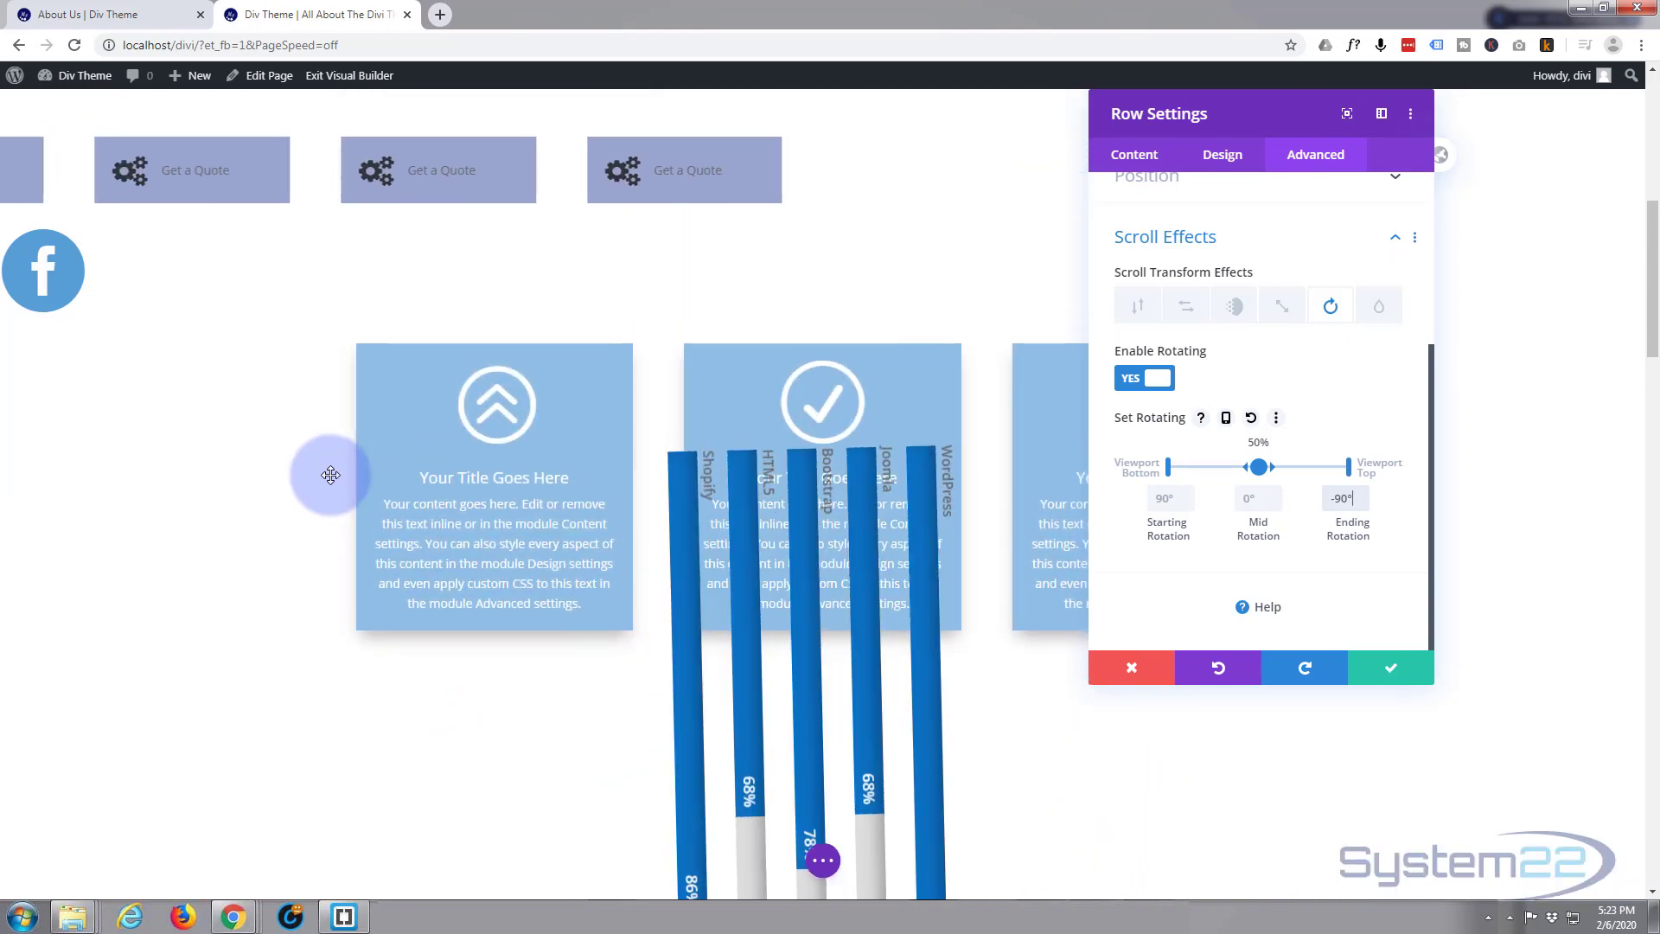
Step: Preview the skill bars row rotating beneath the blurb section in both scroll directions and save the row settings
scroll(332, 475, "down", 3)
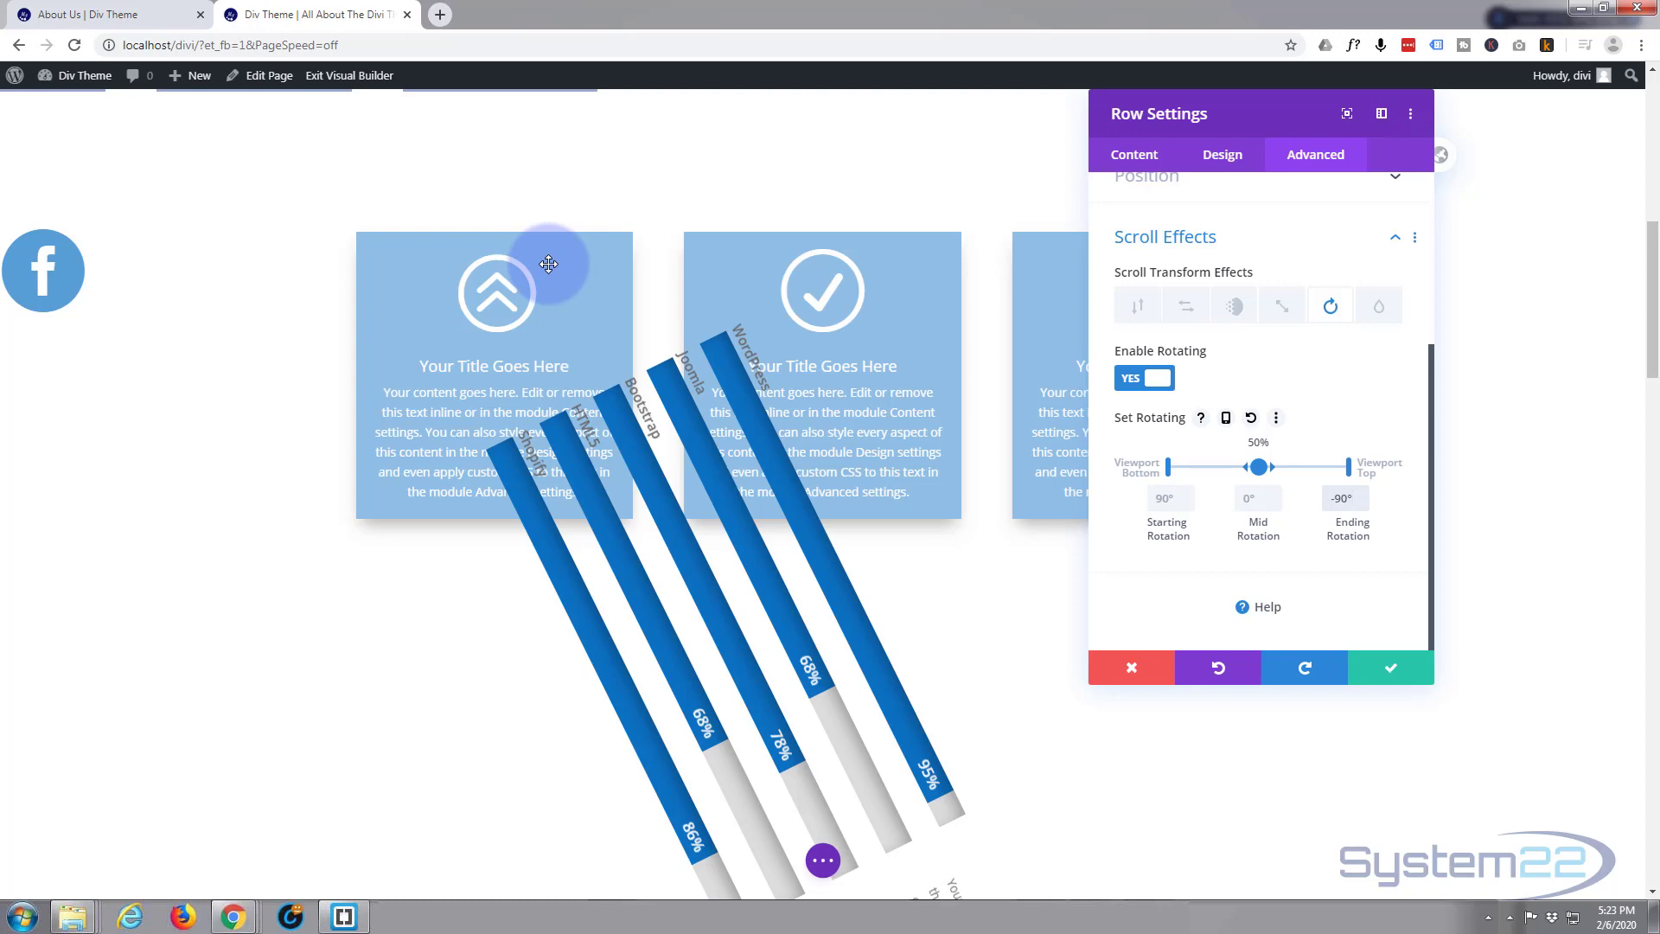
scroll(549, 264, "down", 2)
scroll(550, 265, "up", 1)
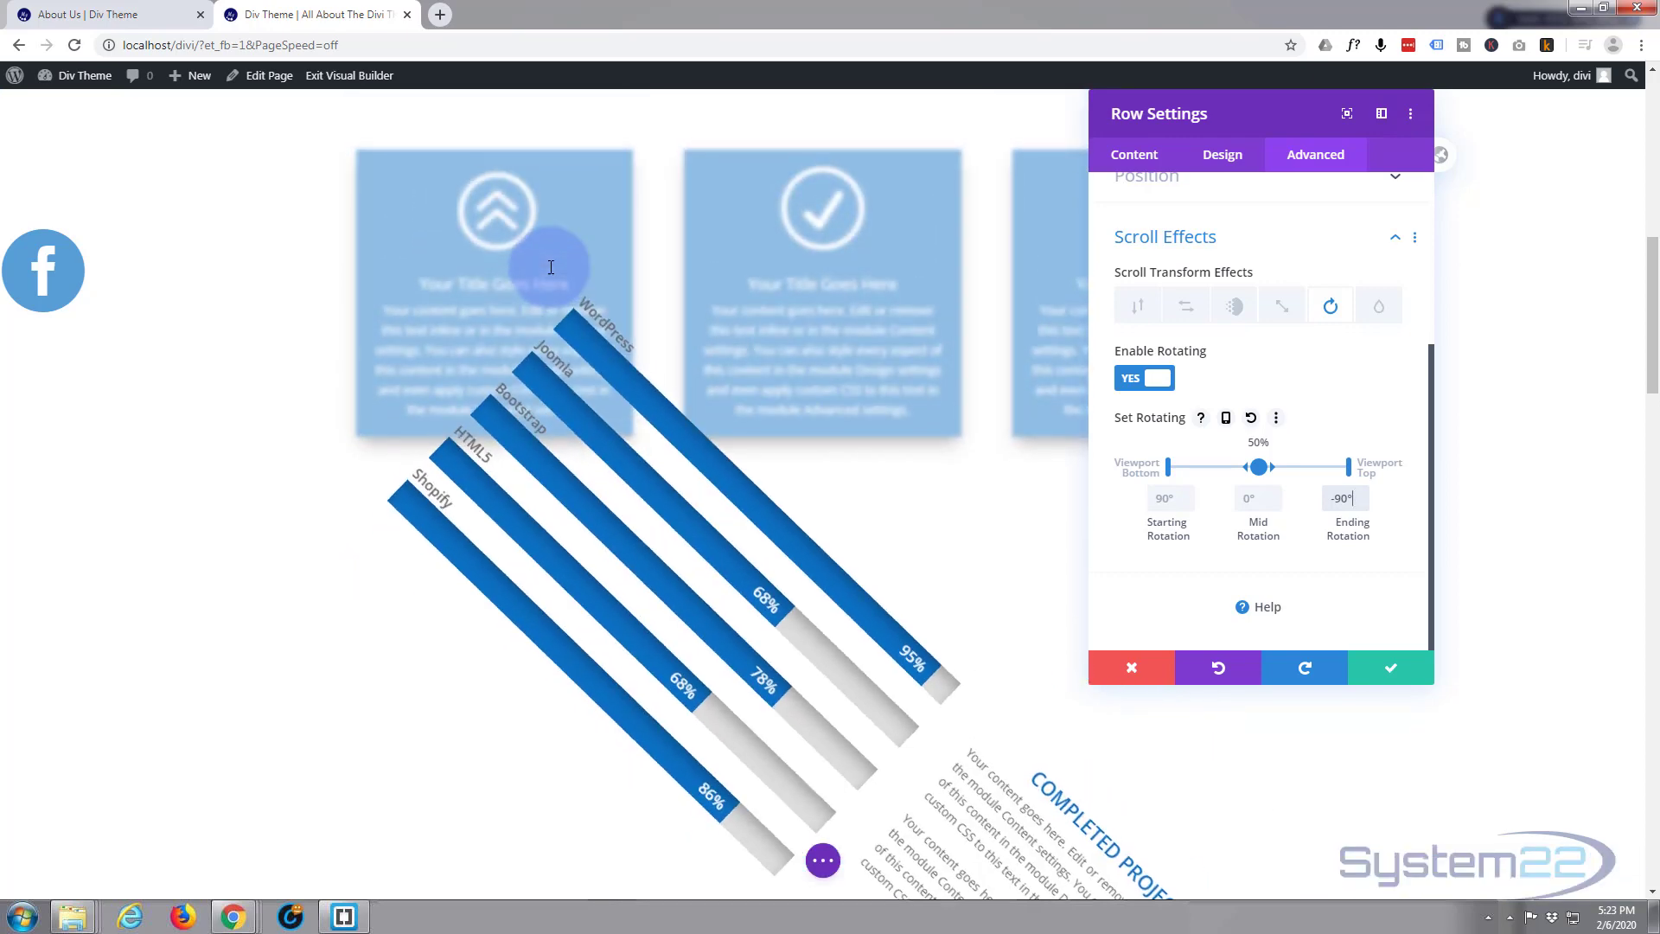
scroll(551, 266, "up", 1)
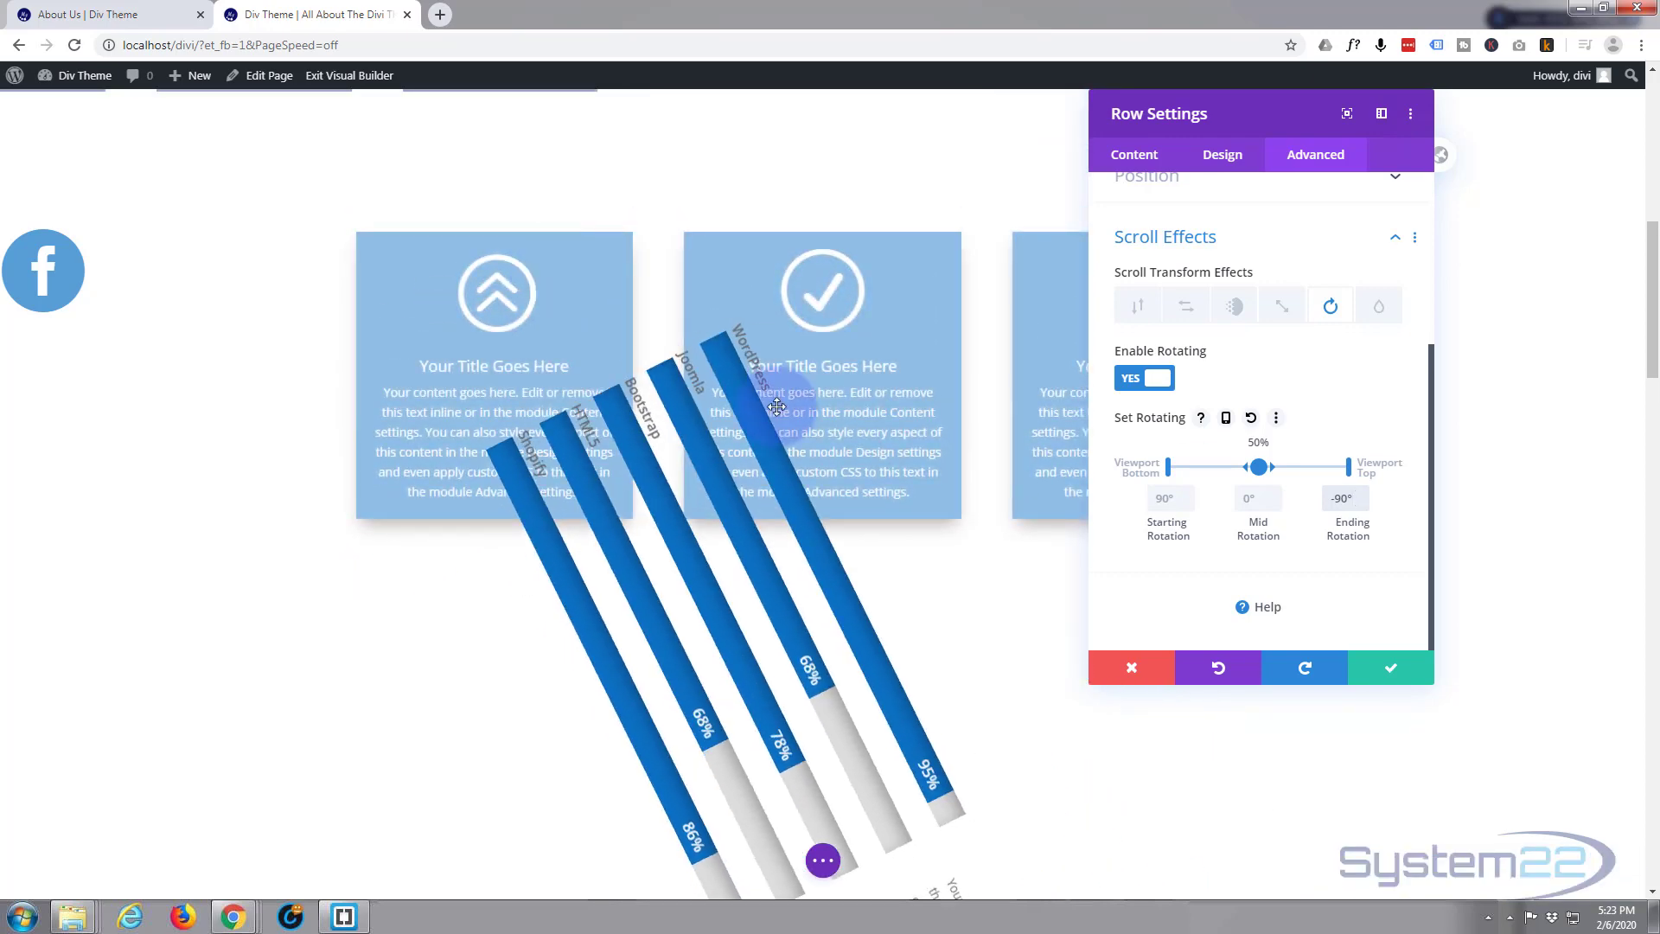
left_click(1391, 683)
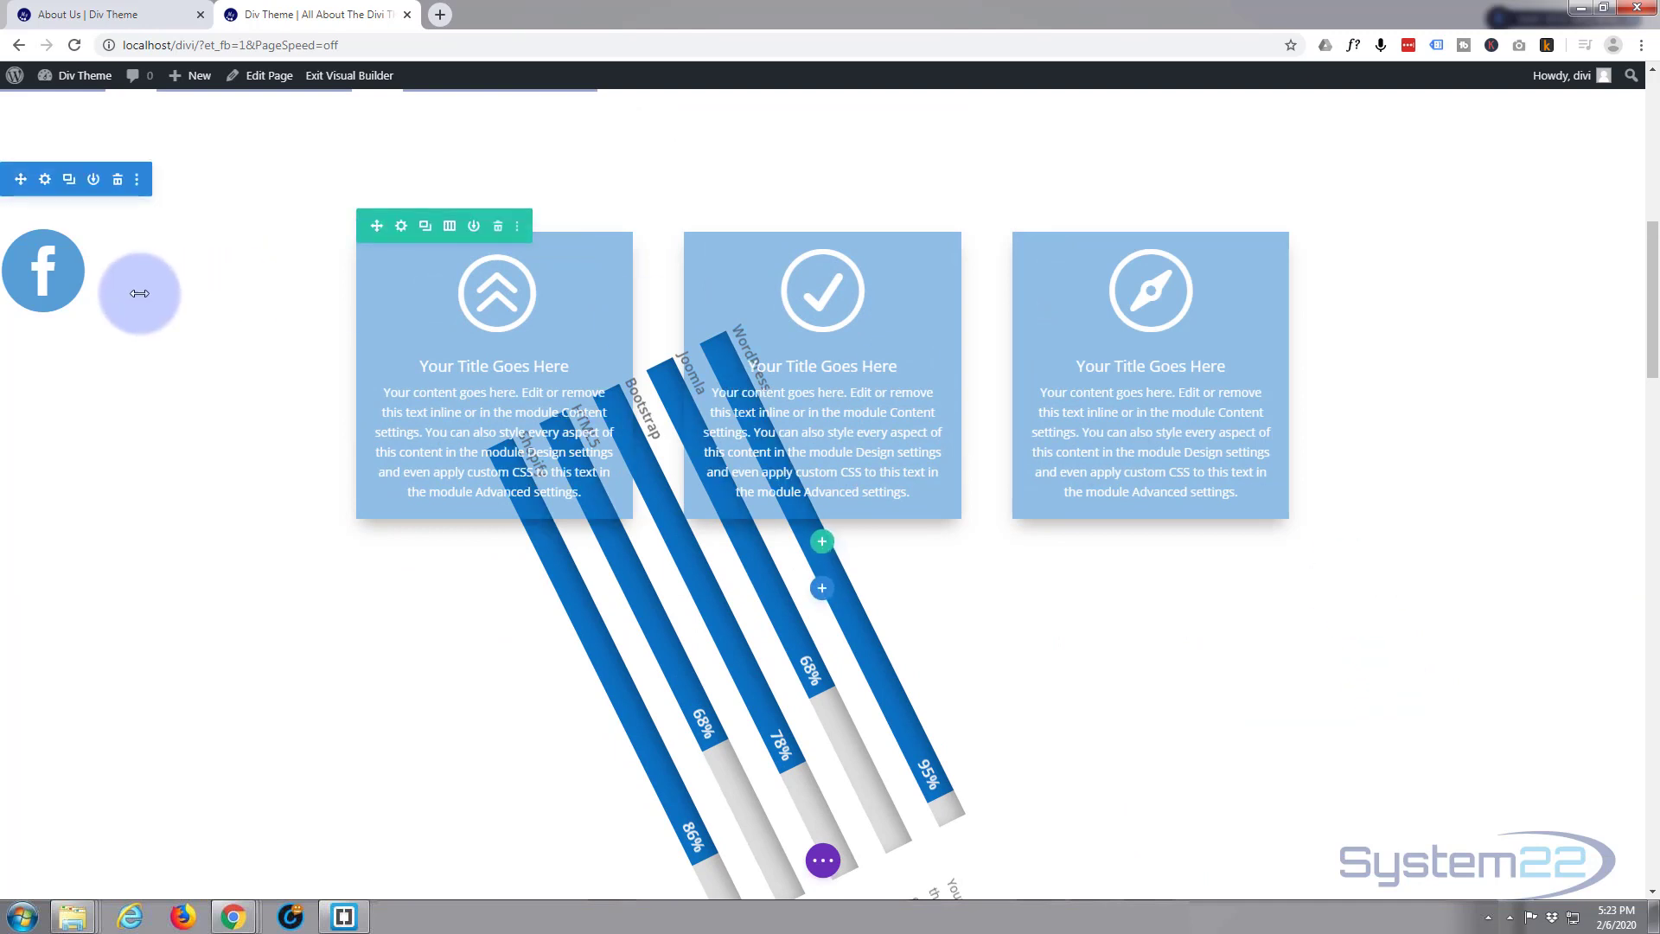
Step: Set the Z Index of the three-blurb section to 50 in its Position options and save the section settings
left_click(45, 183)
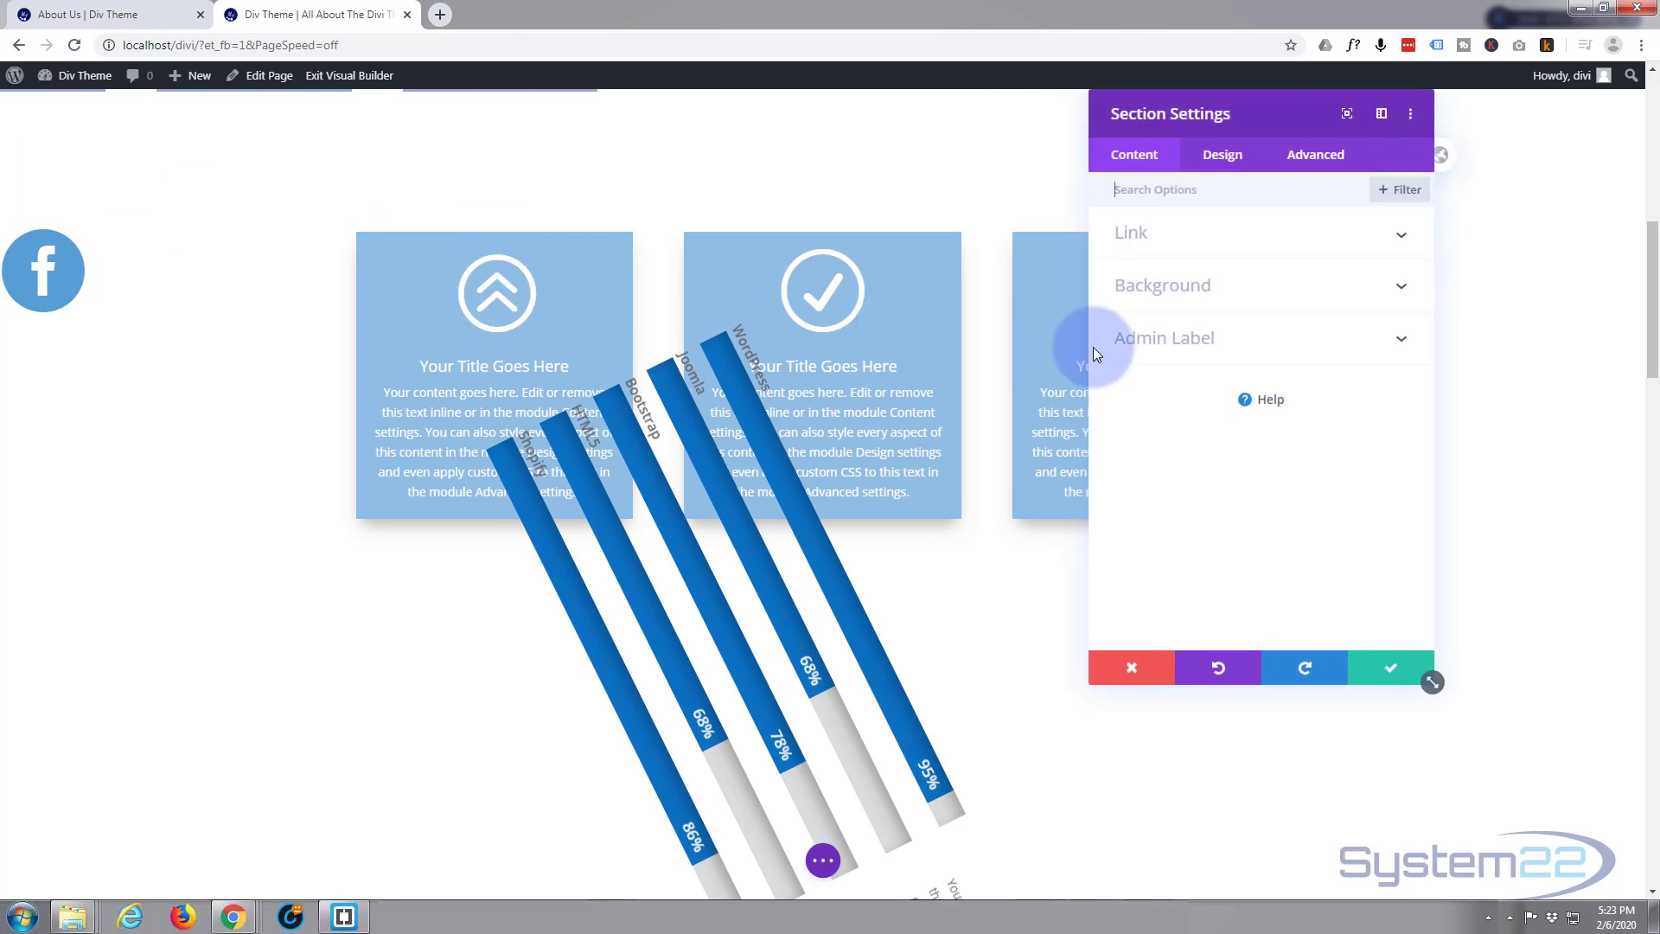
left_click(1305, 161)
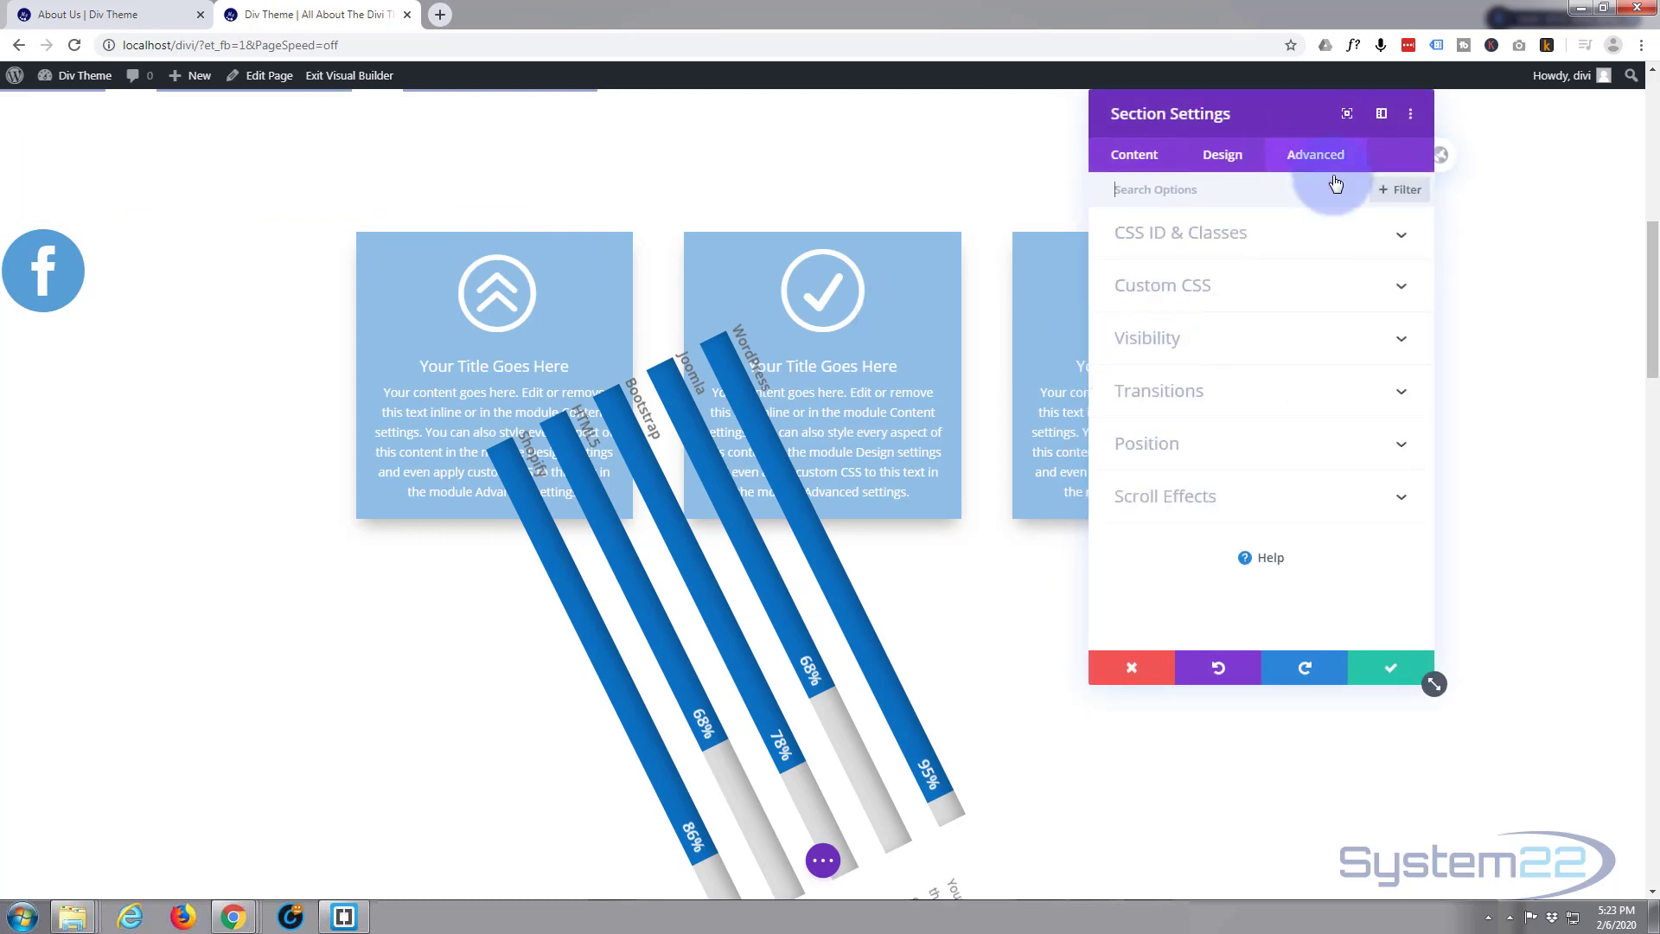
left_click(1312, 501)
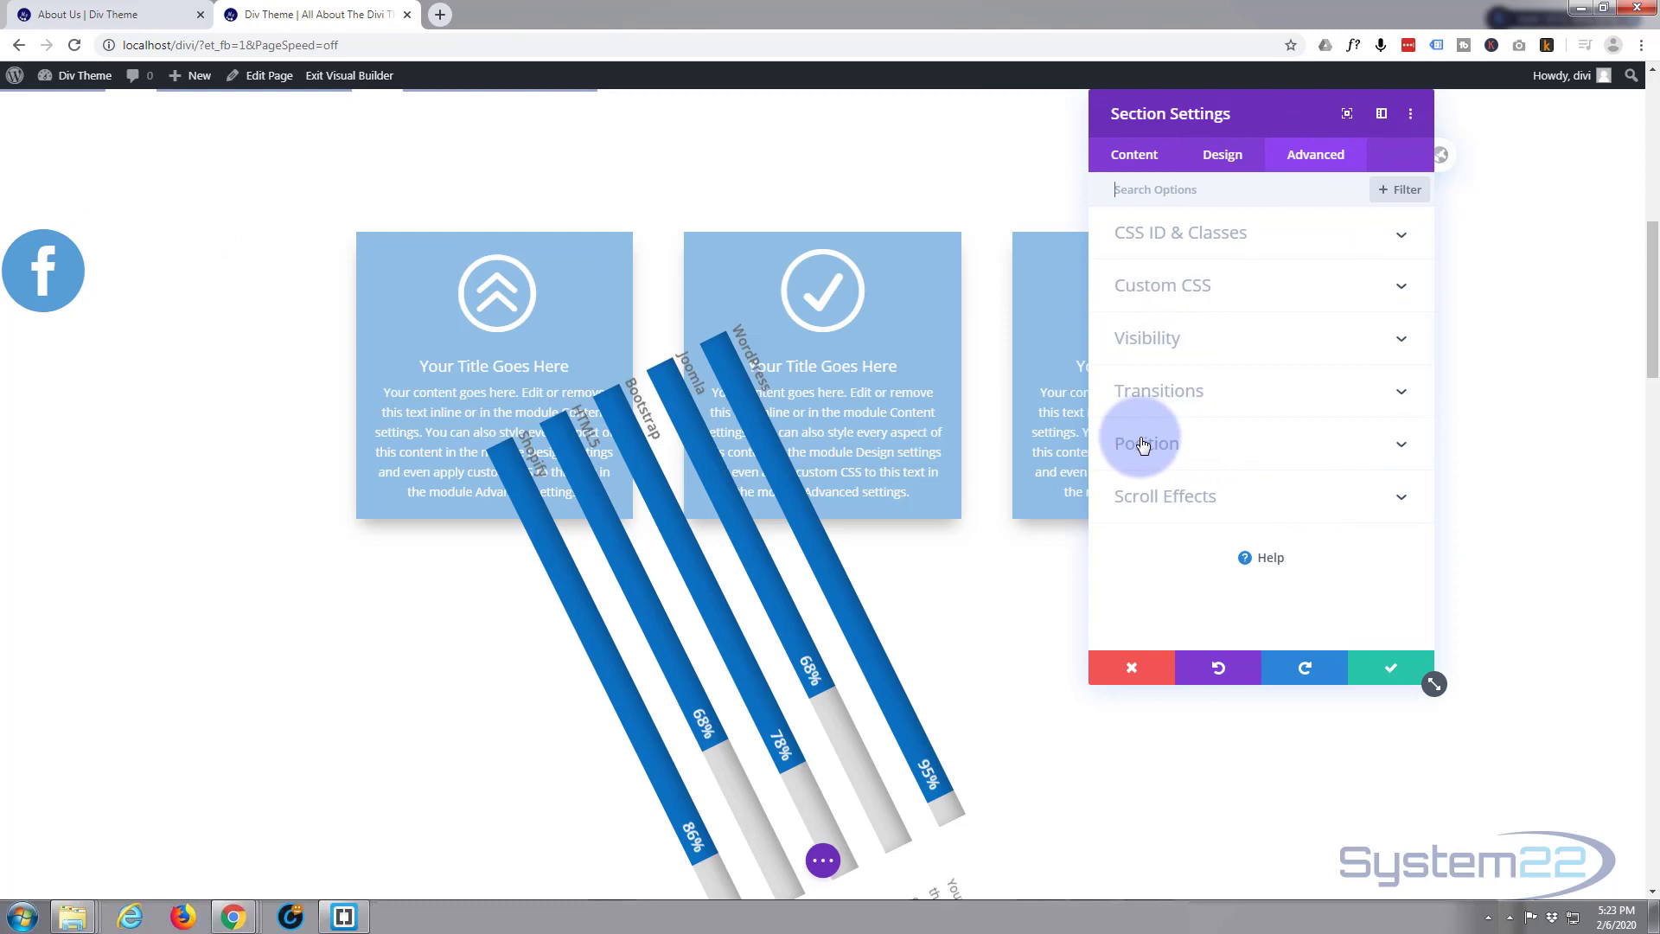
left_click(1332, 164)
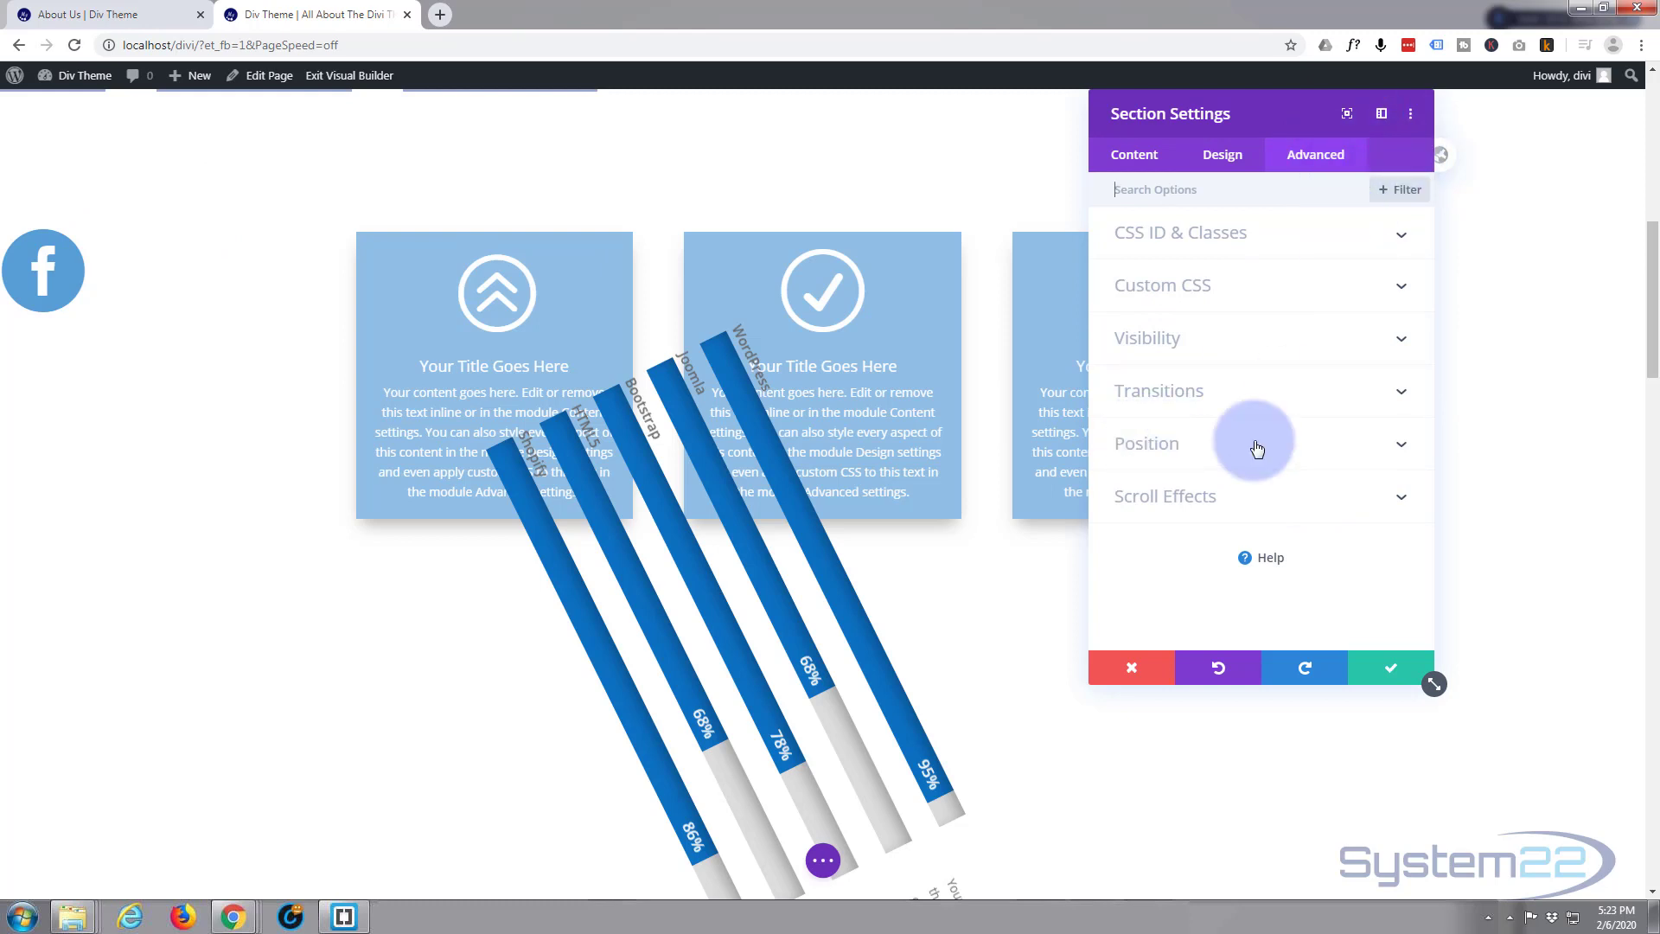
left_click(1226, 454)
scroll(1243, 480, "down", 5)
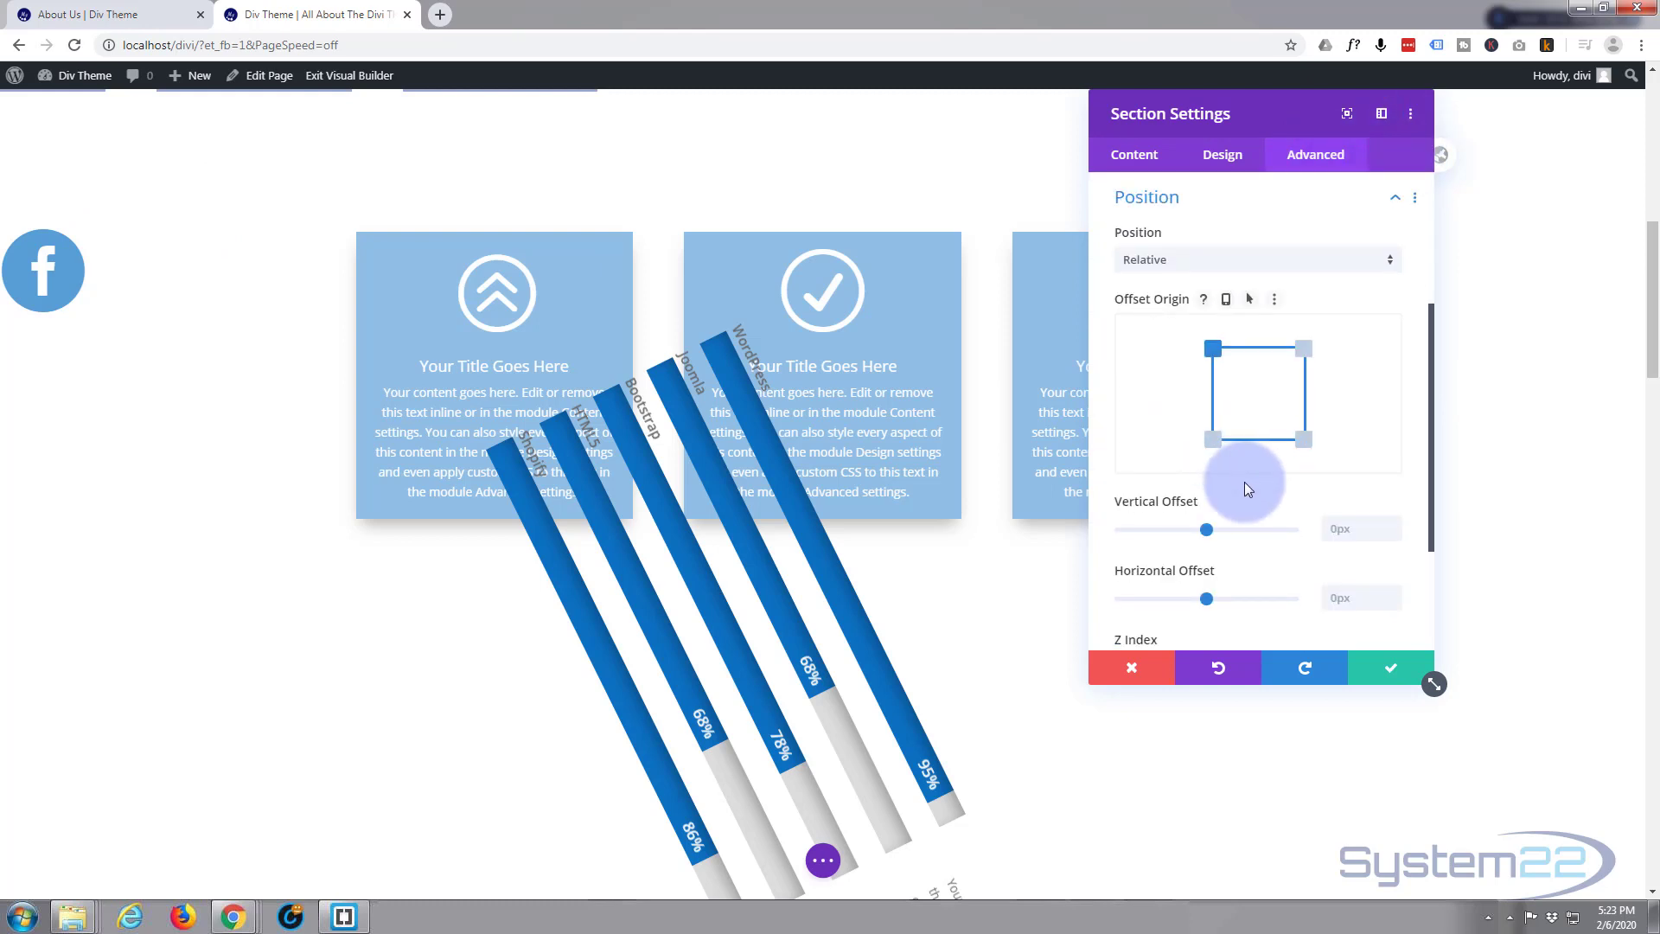
left_click(1348, 478)
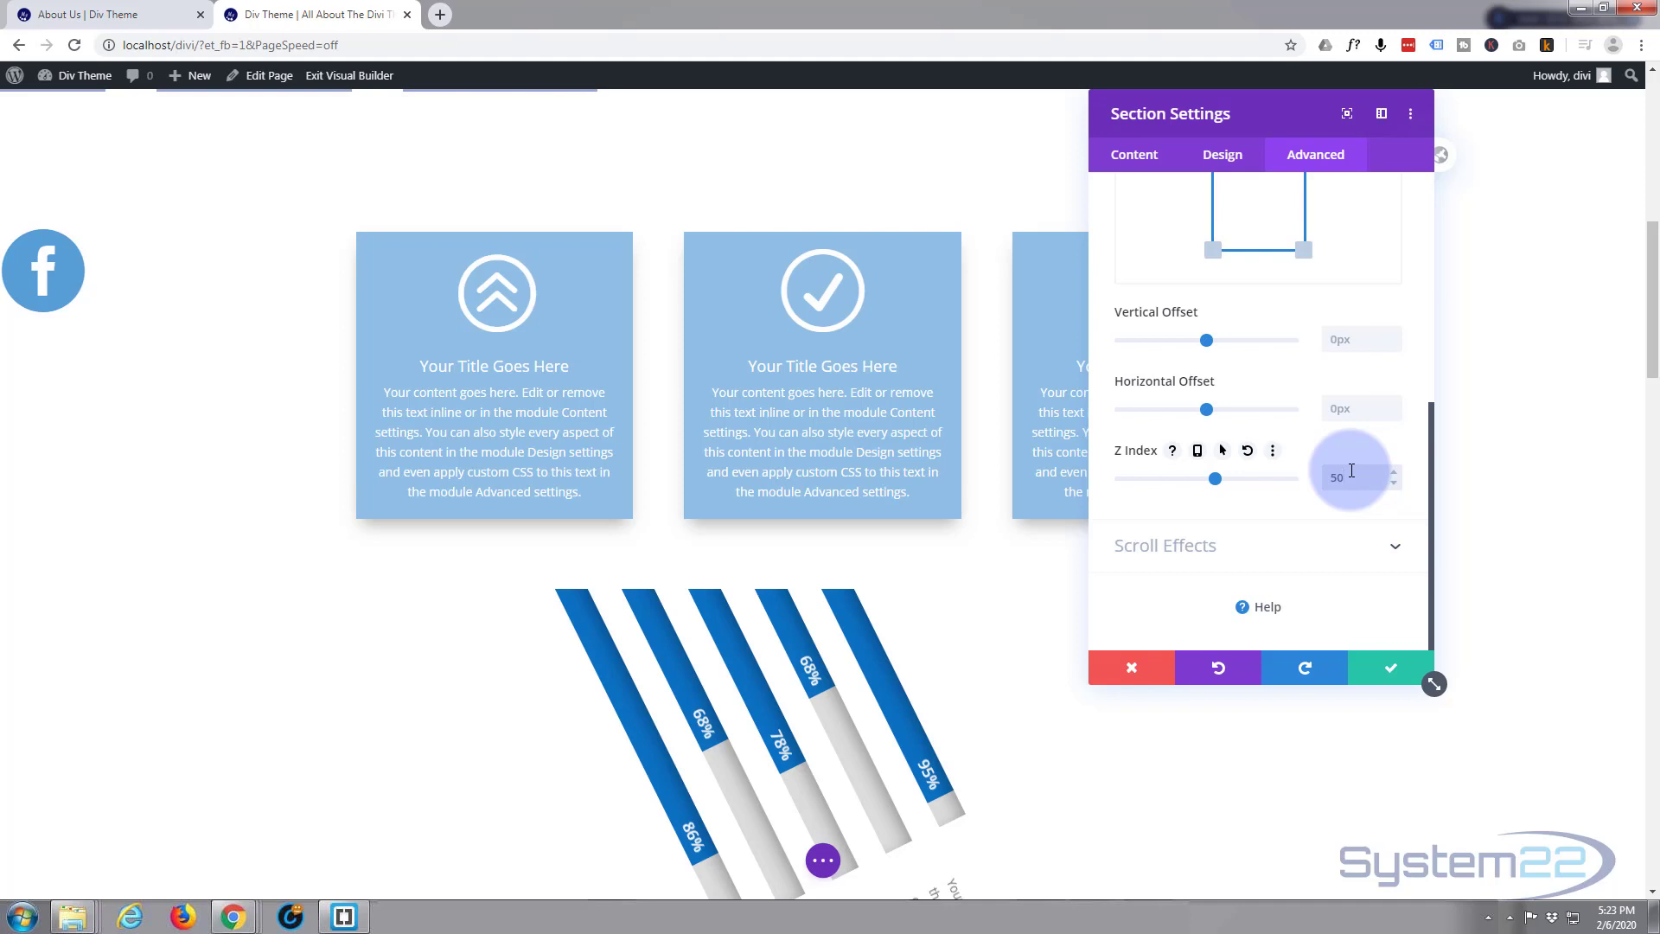
left_click(1404, 673)
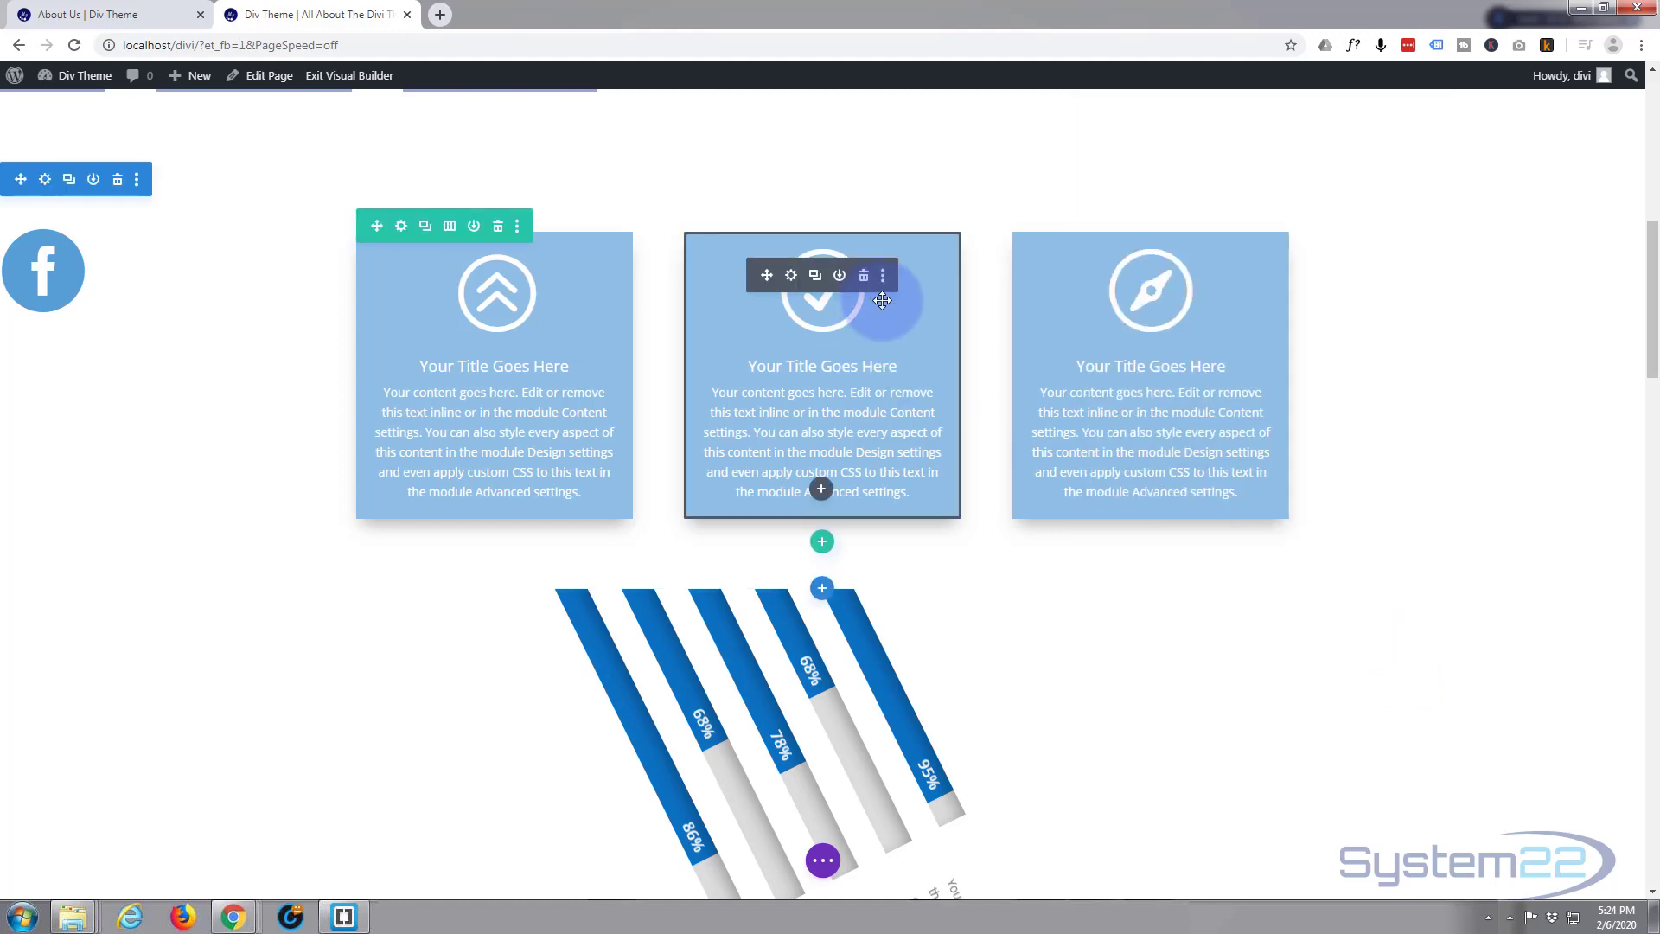
Step: Preview the skill bars row's rotation through the page, checking how it overlaps the blurb section above and the blue section below
scroll(976, 300, "down", 4)
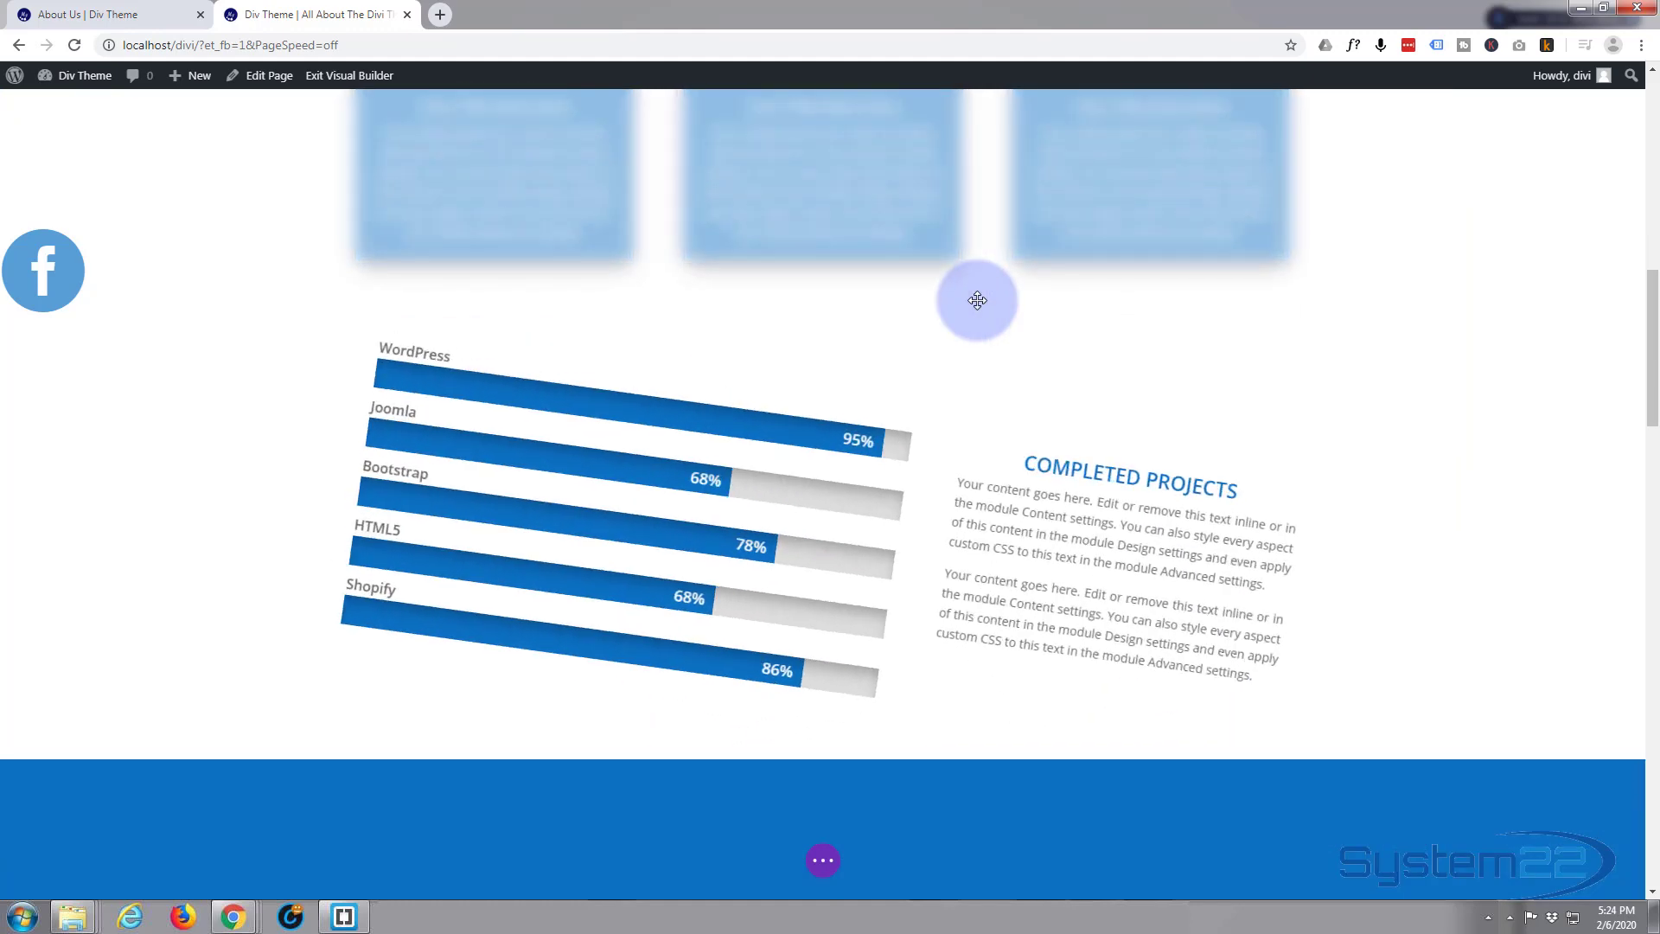
scroll(977, 300, "down", 1)
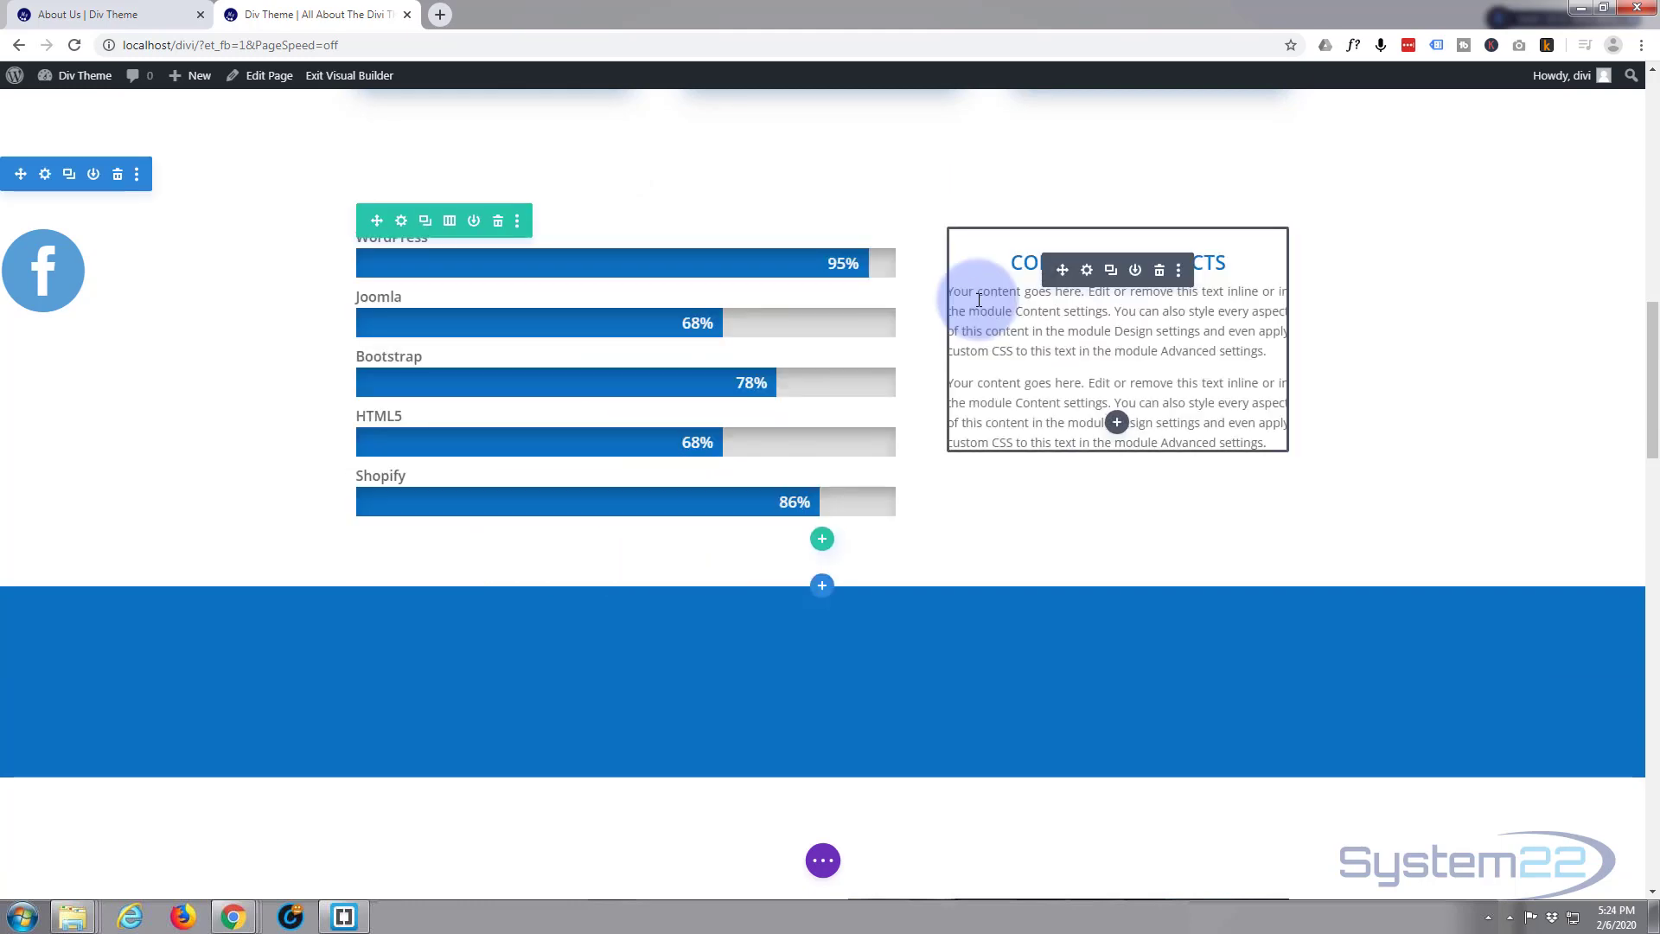
scroll(977, 299, "up", 6)
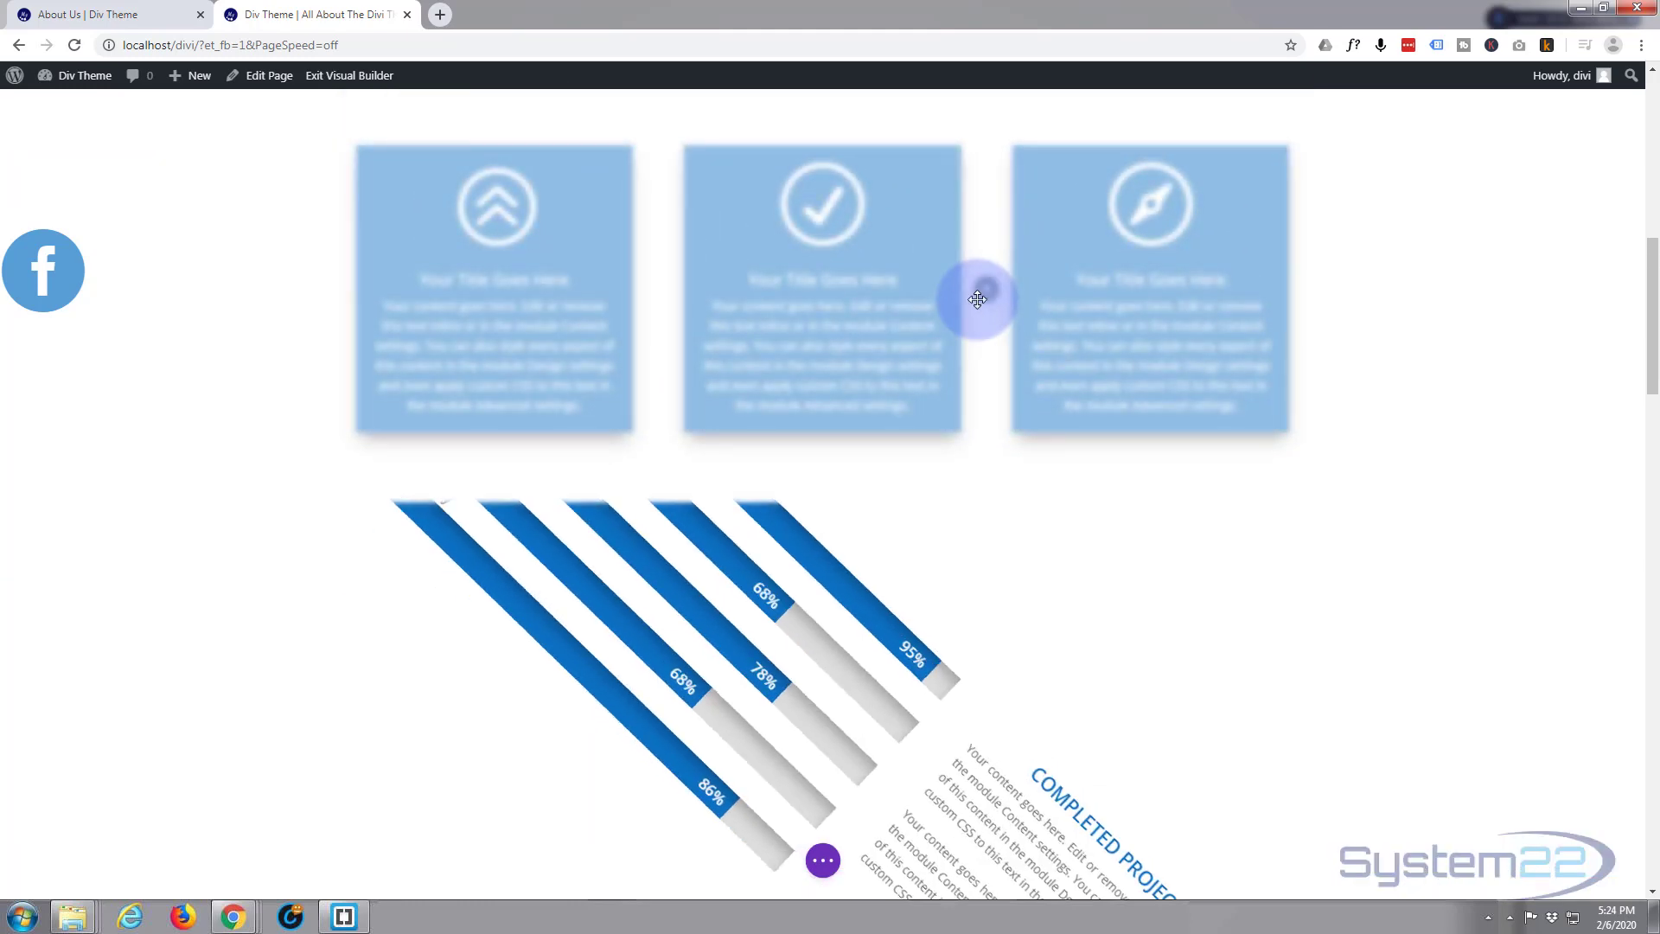
scroll(977, 300, "up", 2)
scroll(977, 300, "down", 2)
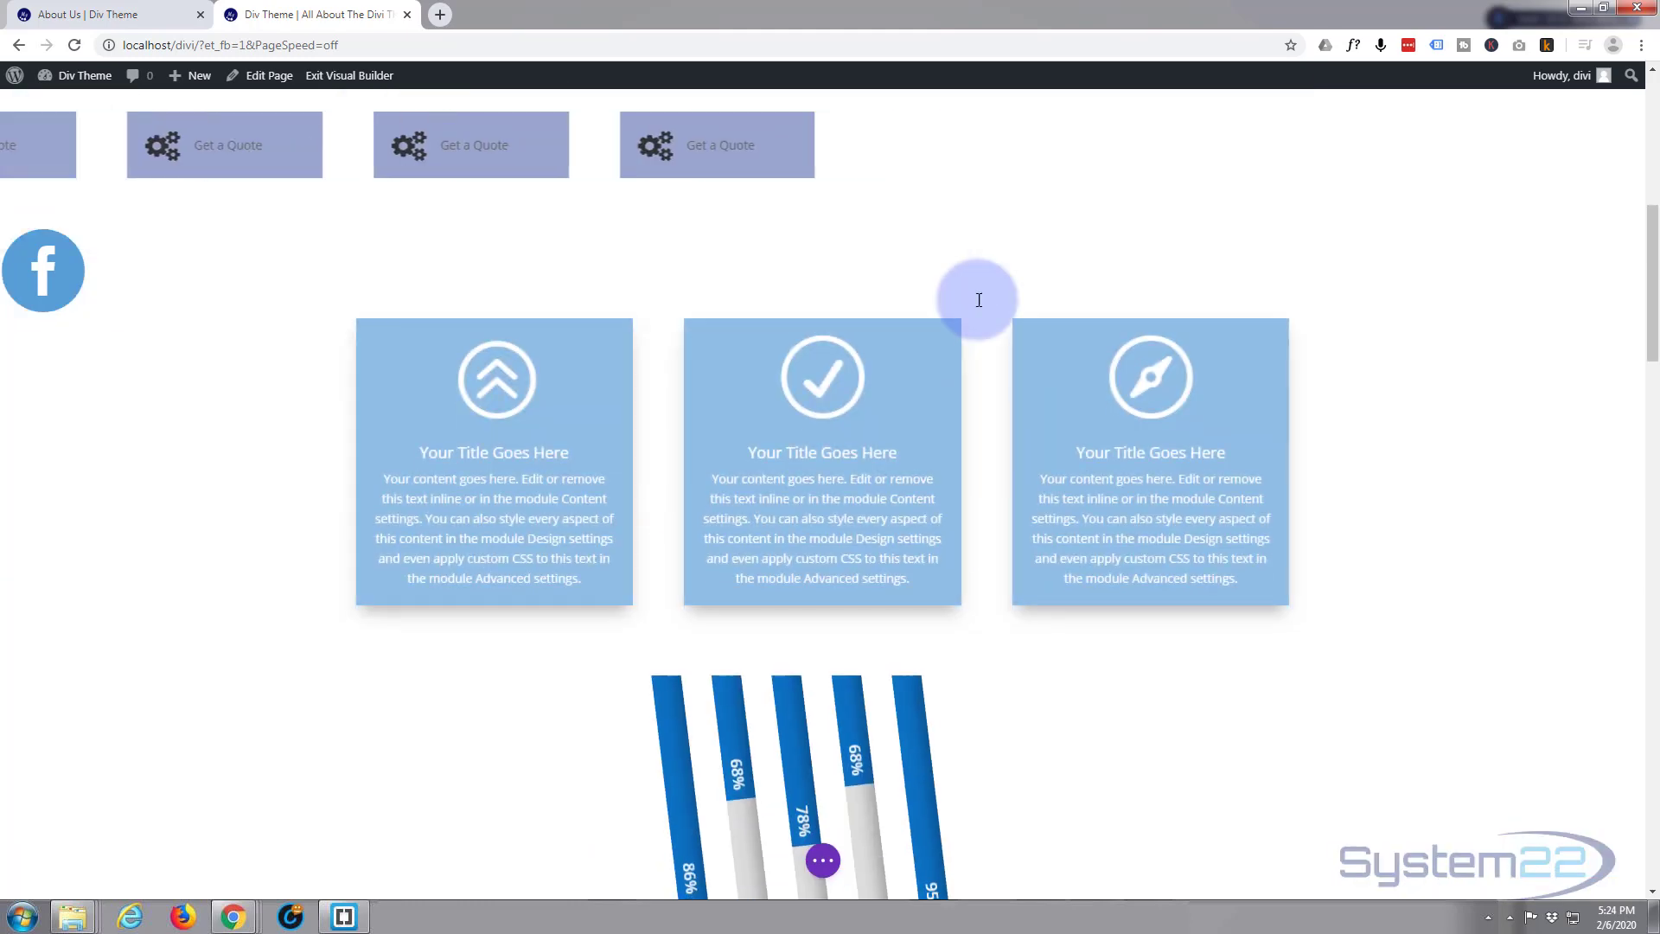
scroll(978, 300, "down", 5)
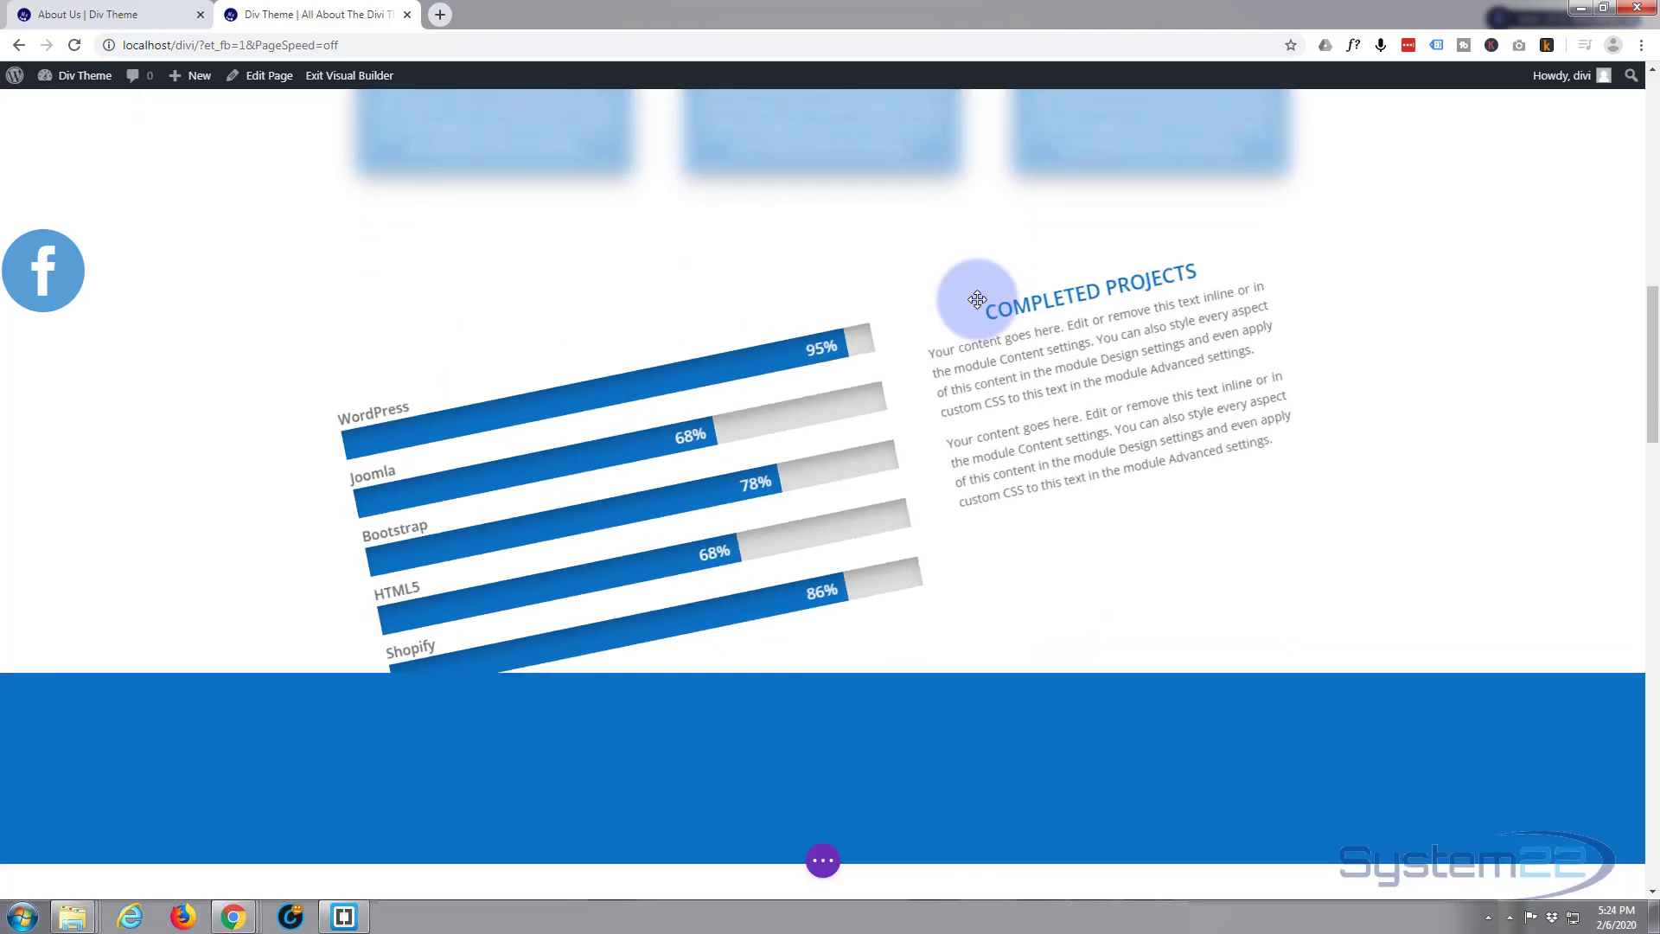
scroll(976, 300, "down", 4)
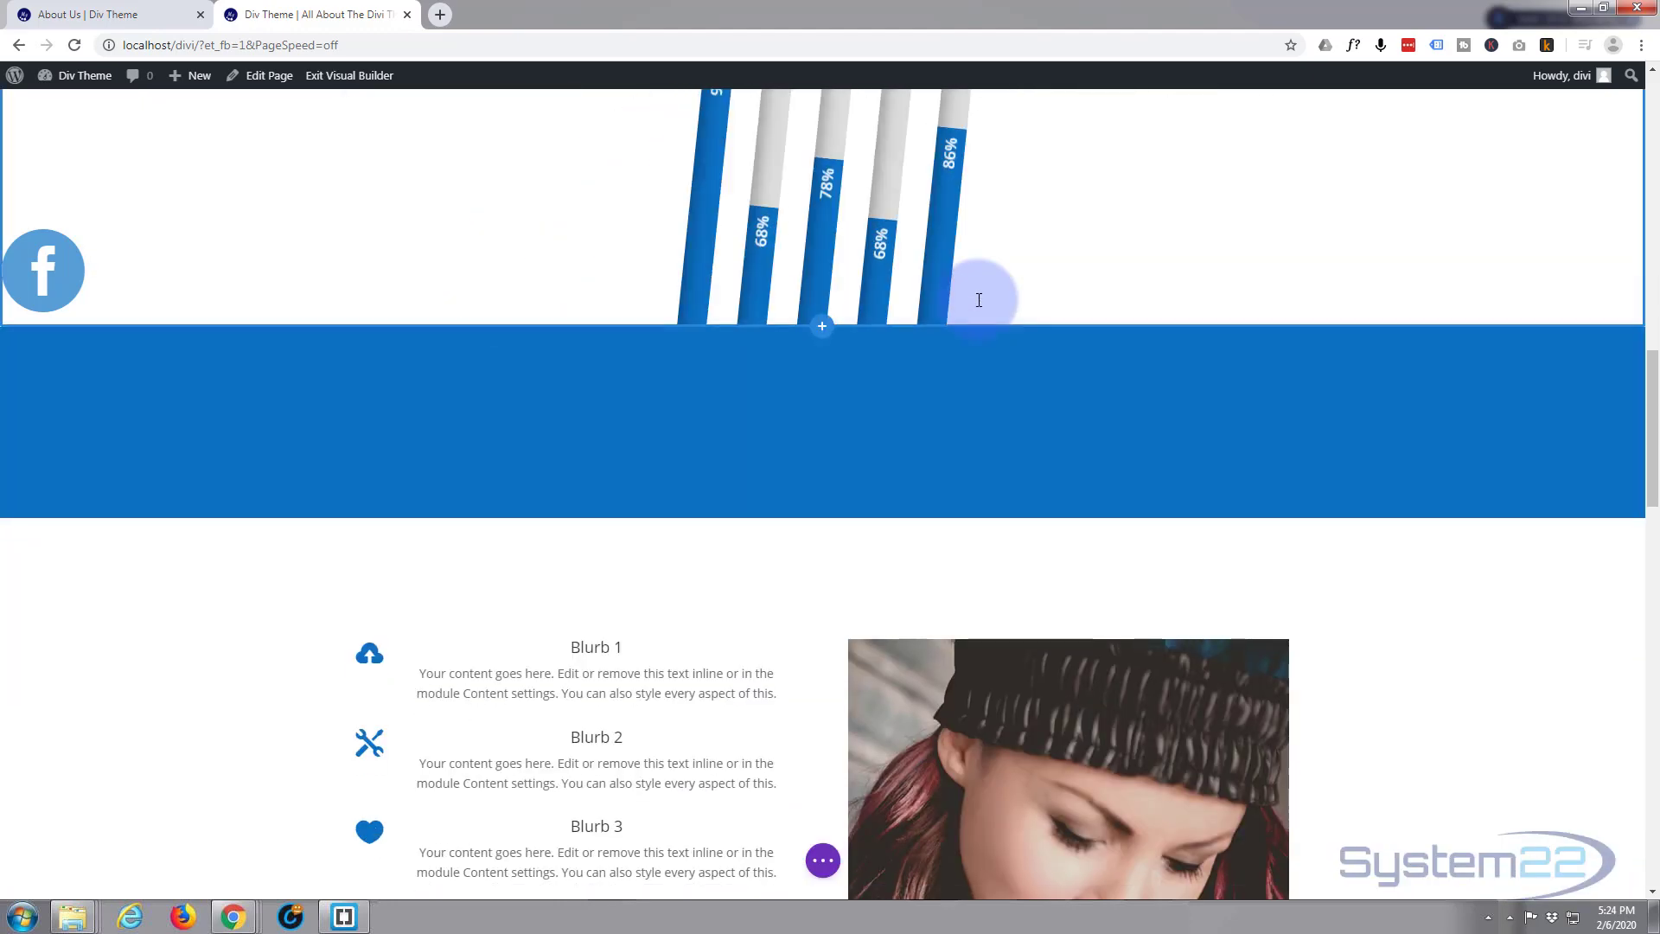
scroll(977, 300, "down", 3)
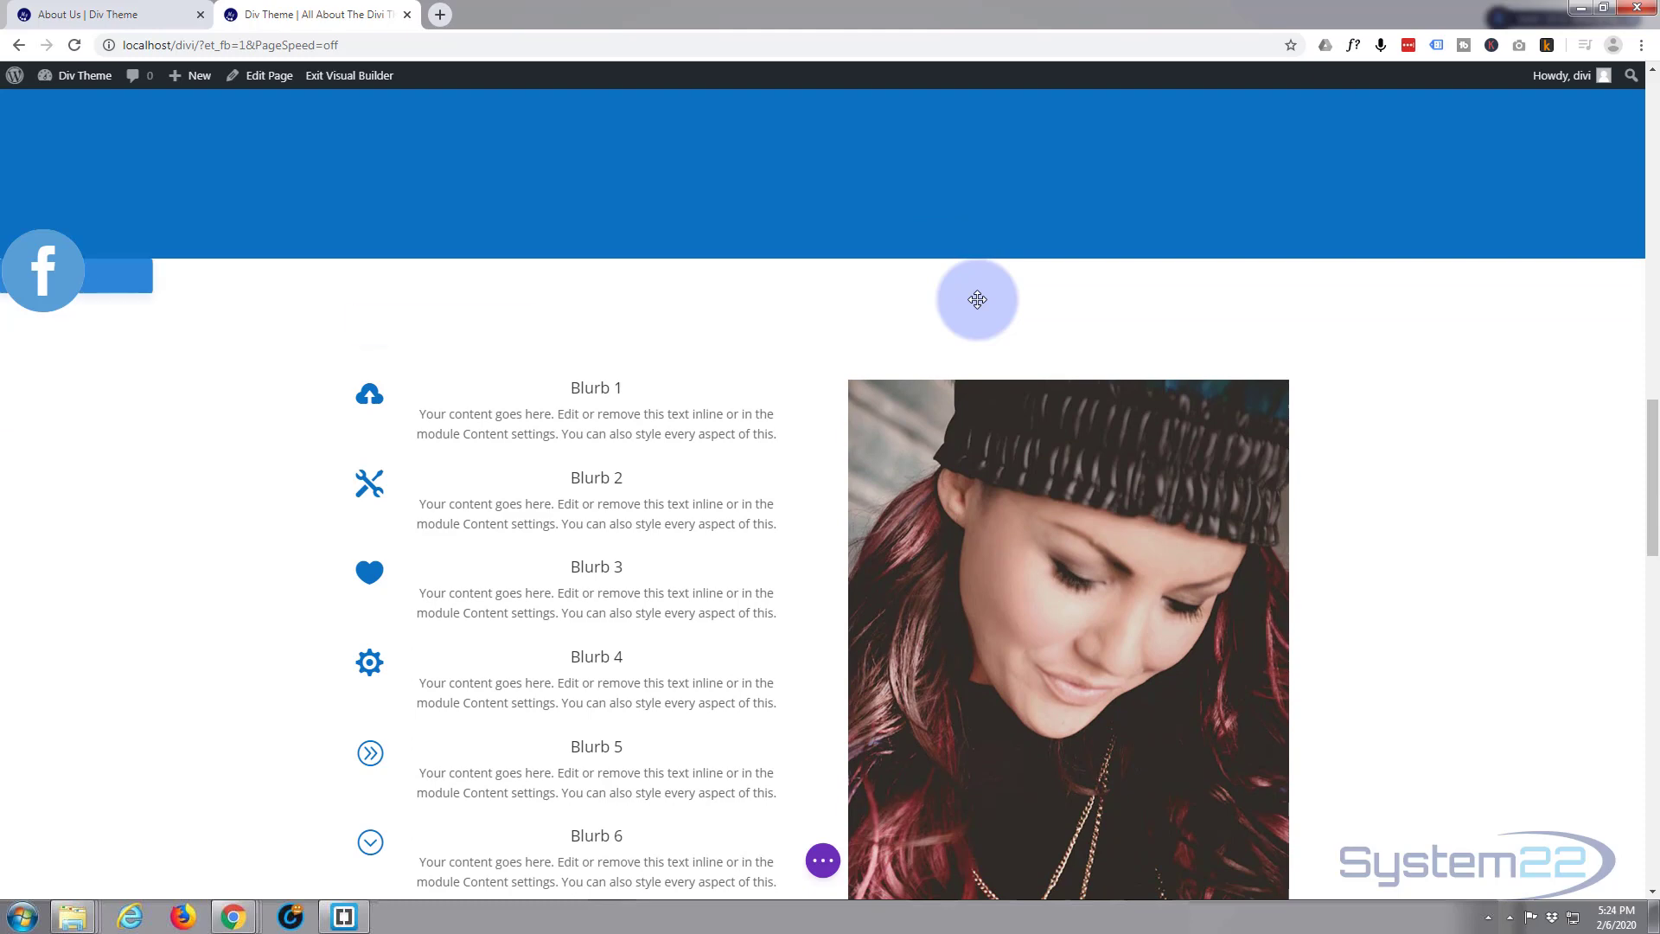
scroll(978, 300, "up", 10)
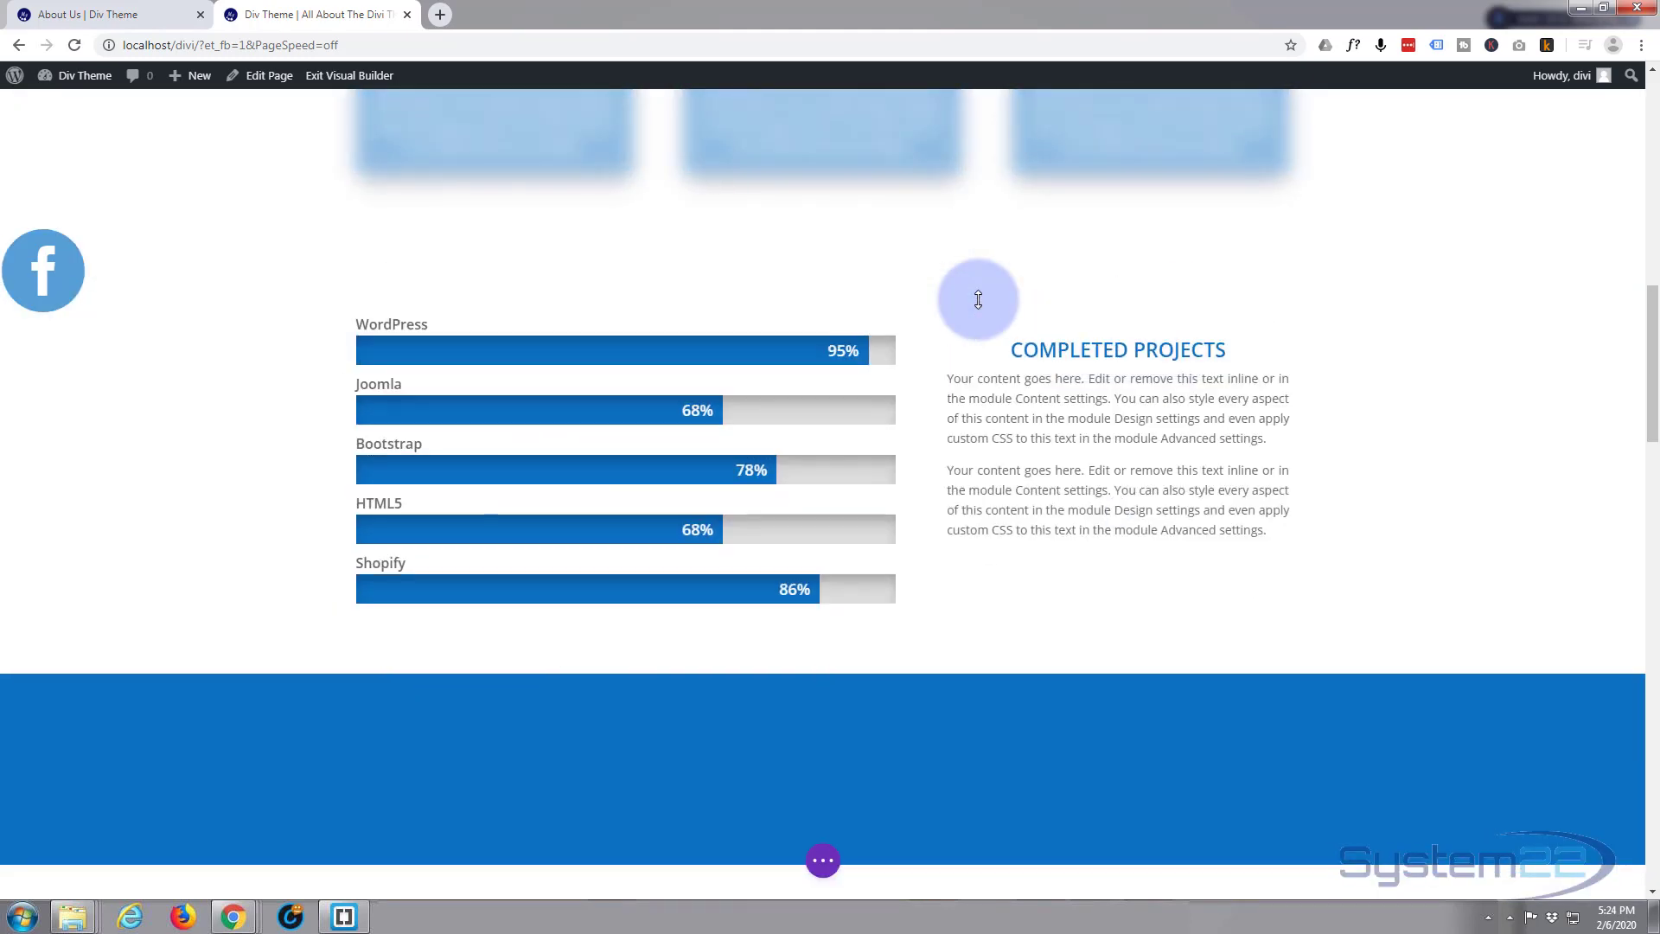
scroll(879, 340, "down", 1)
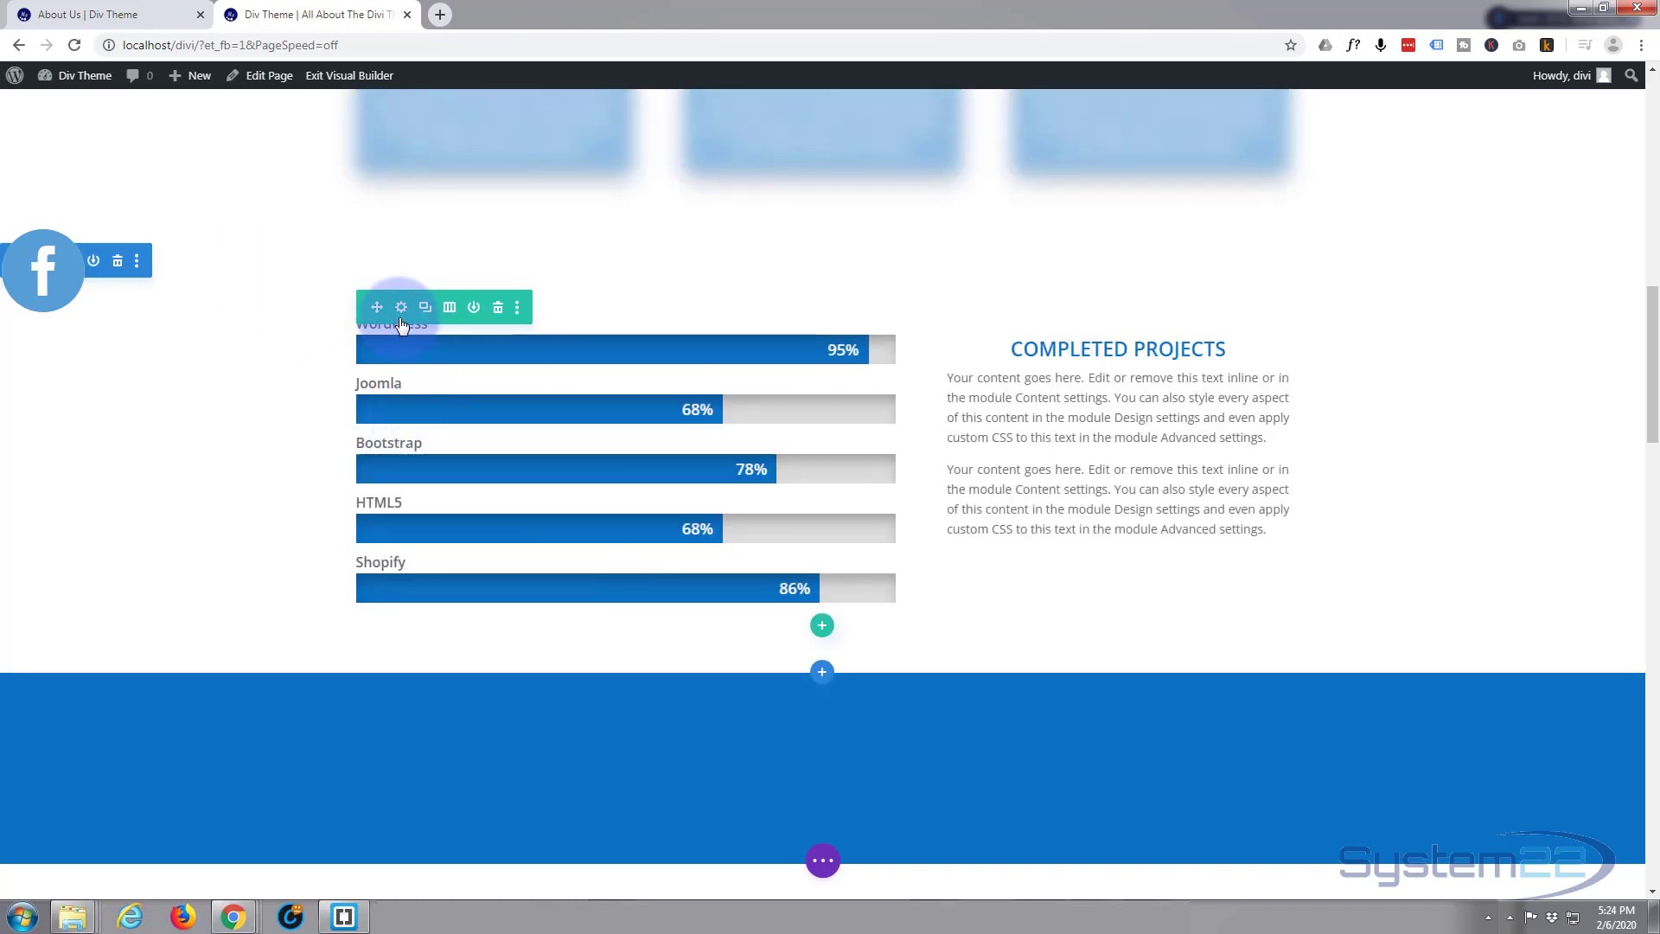
Step: Reopen the skill bars row's Rotating scroll effect and widen its mid rotation range to span 40% to 70%
left_click(403, 309)
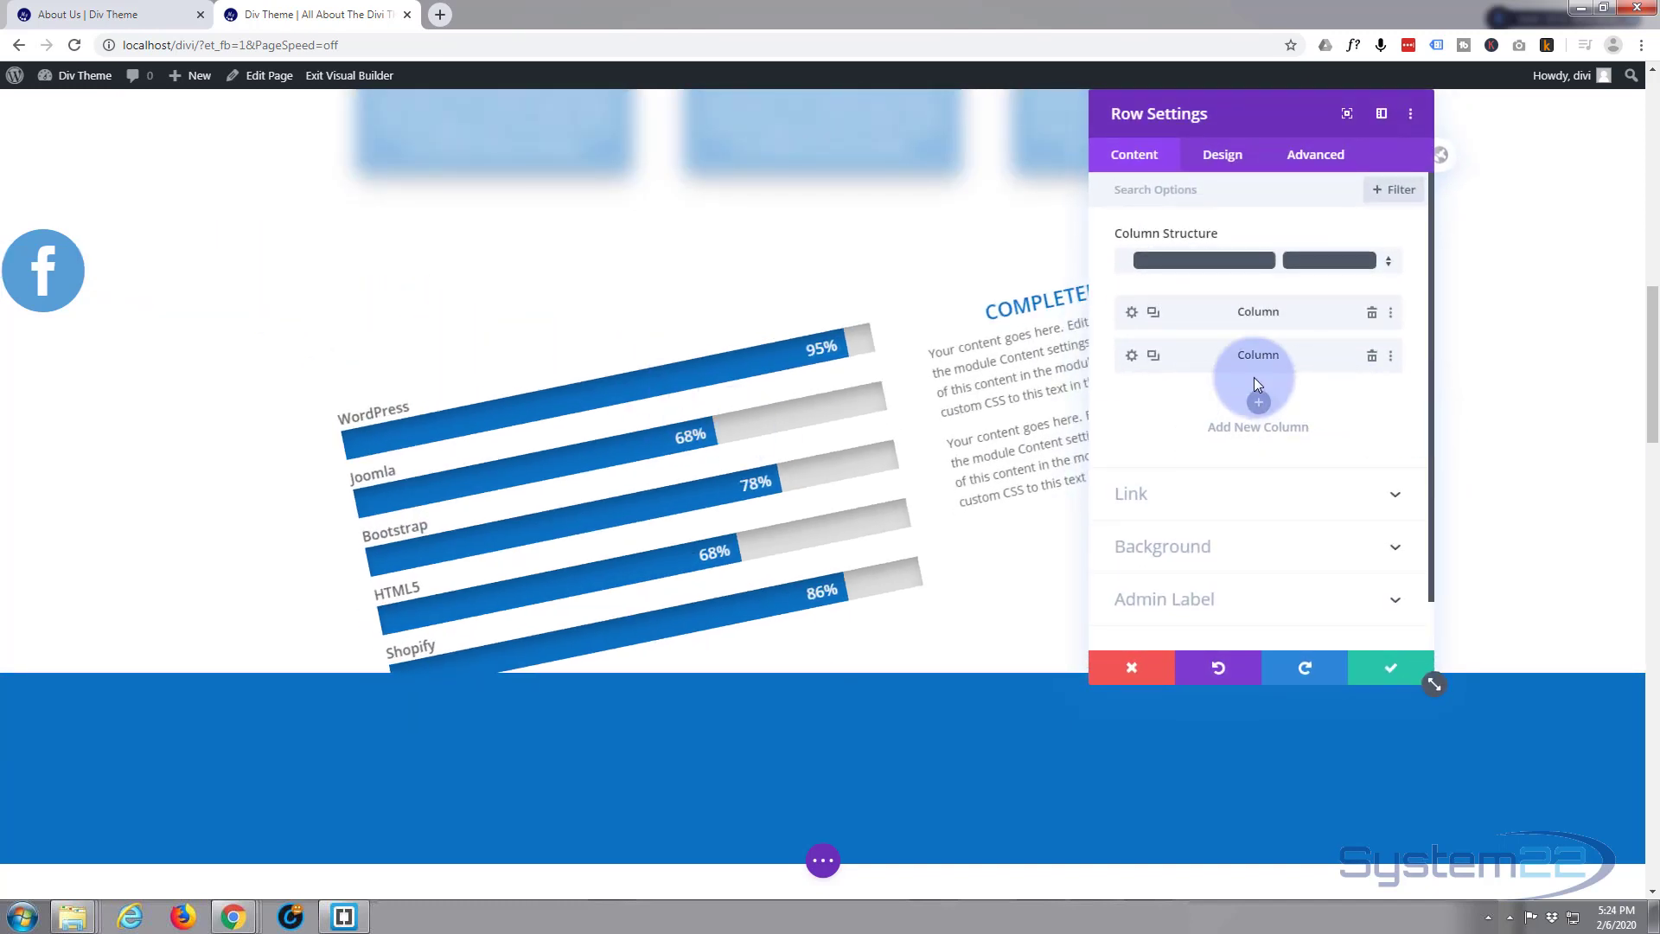
left_click(1329, 166)
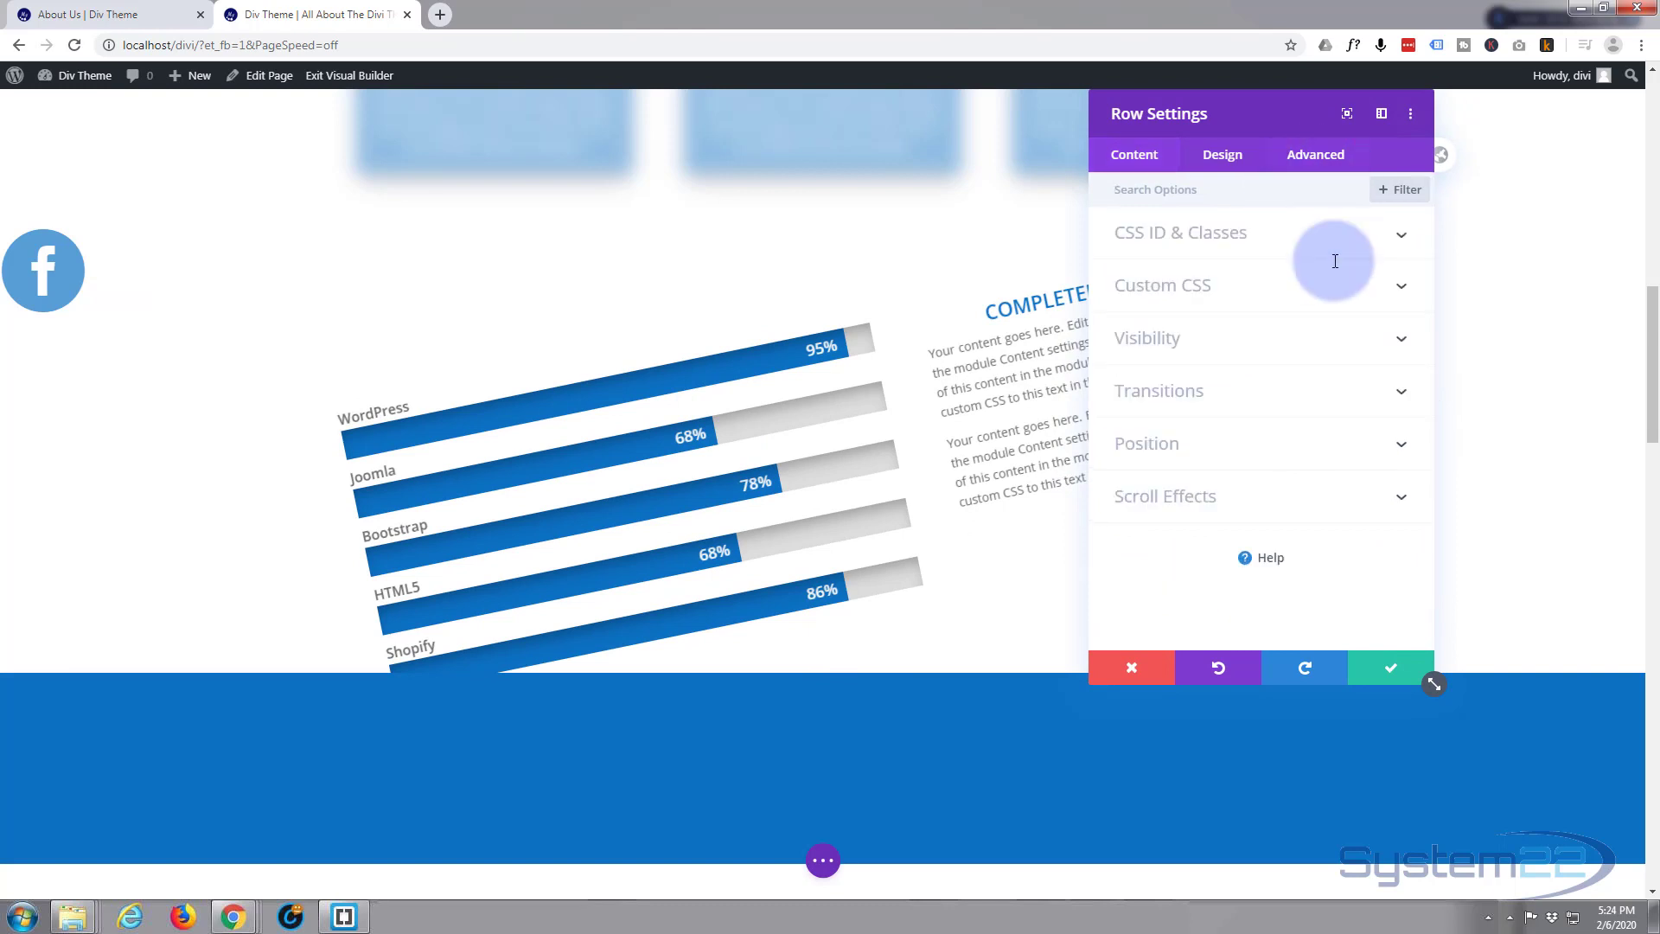
left_click(1285, 505)
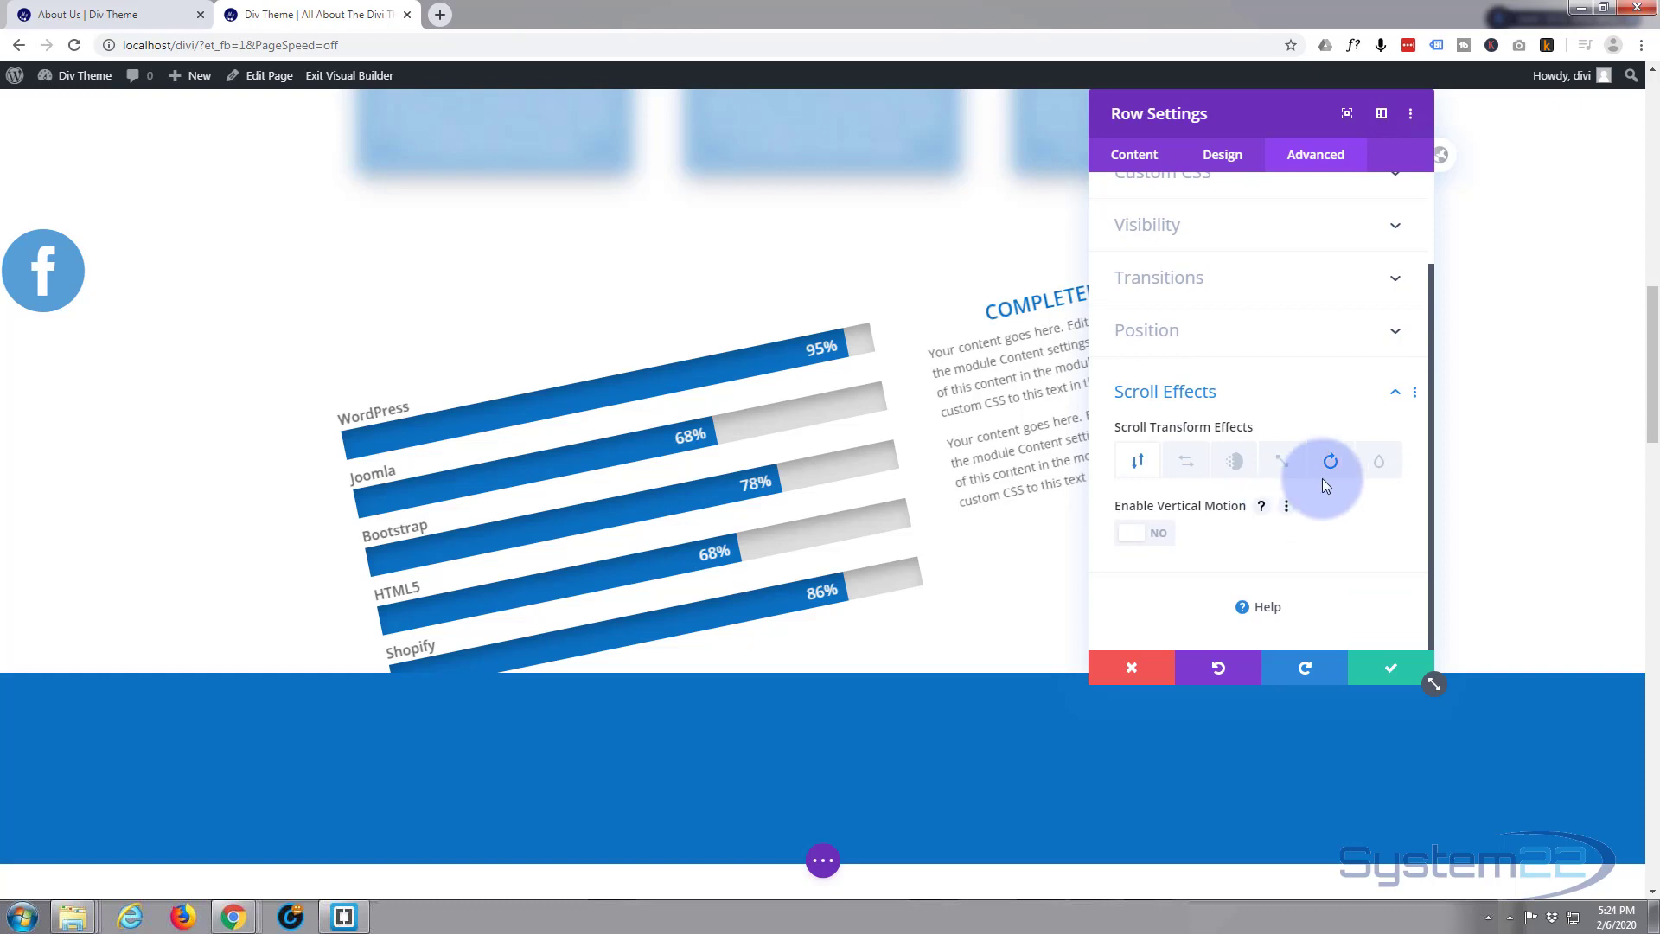
left_click(1330, 461)
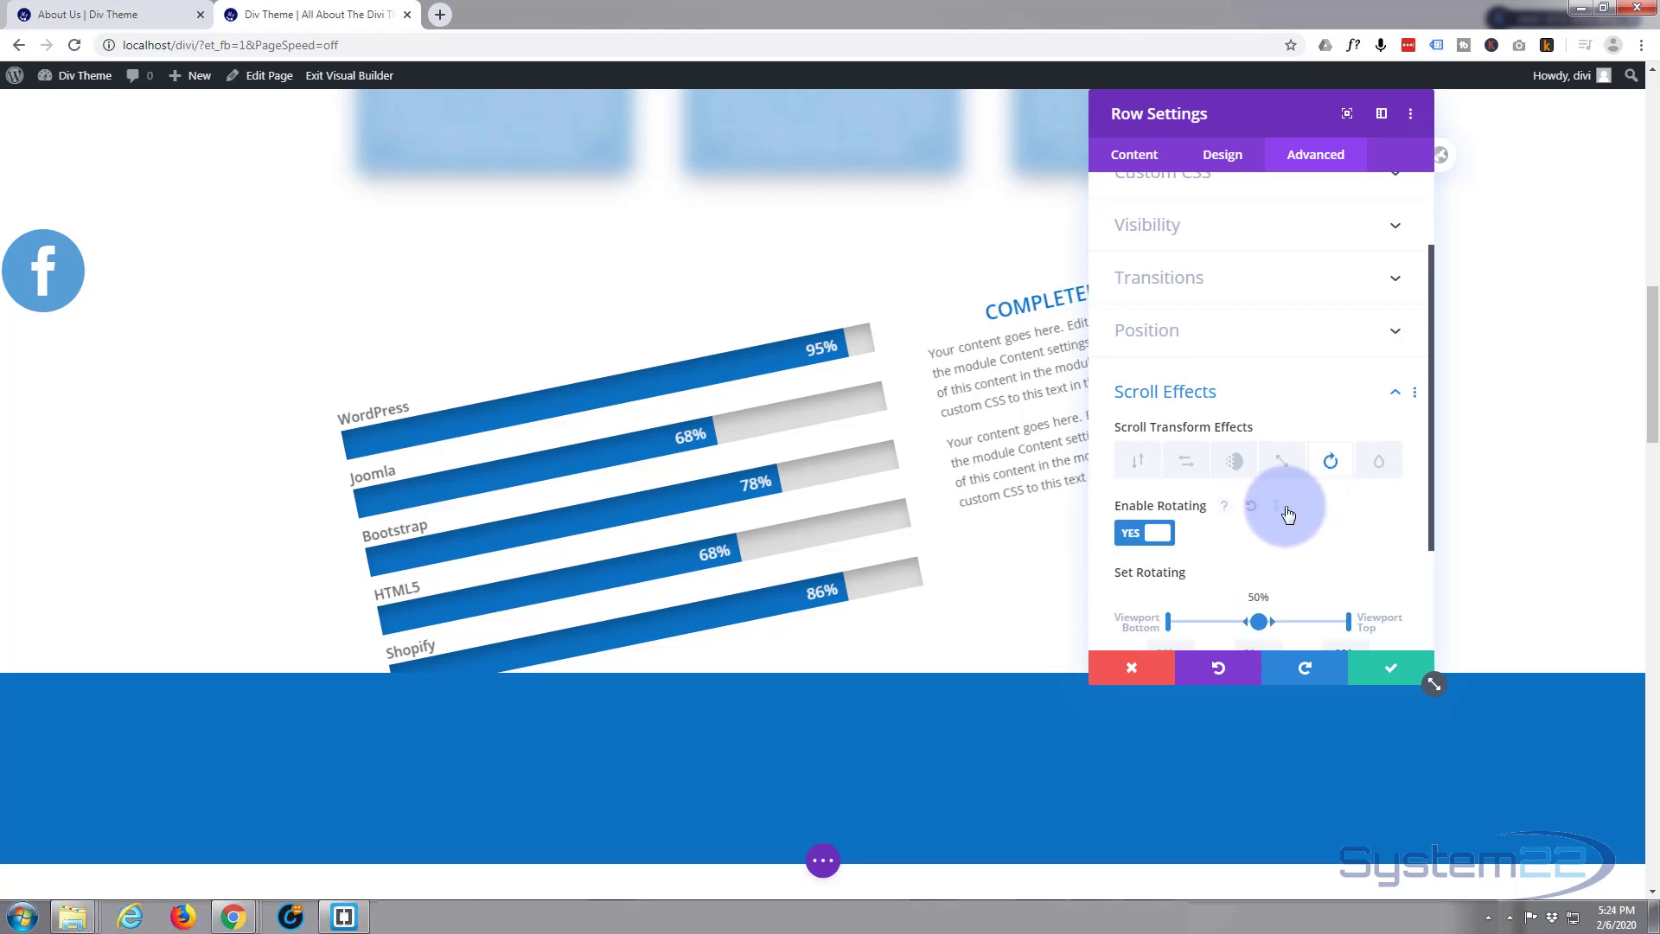
scroll(1288, 515, "down", 2)
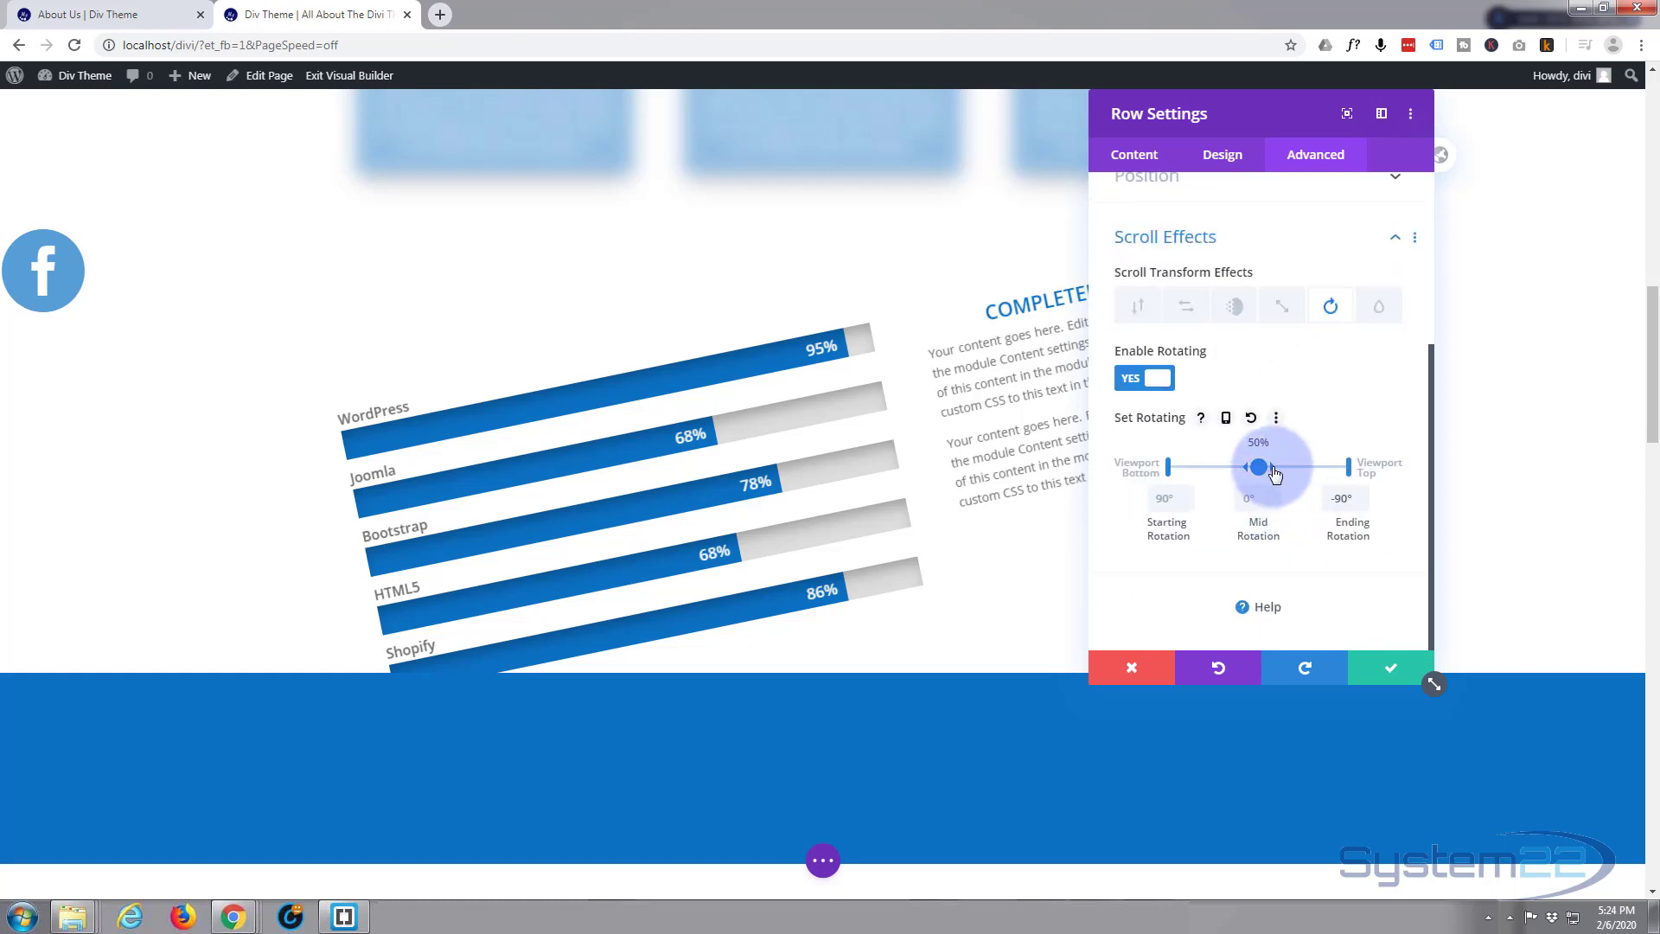
left_click_drag(1281, 466, 1238, 467)
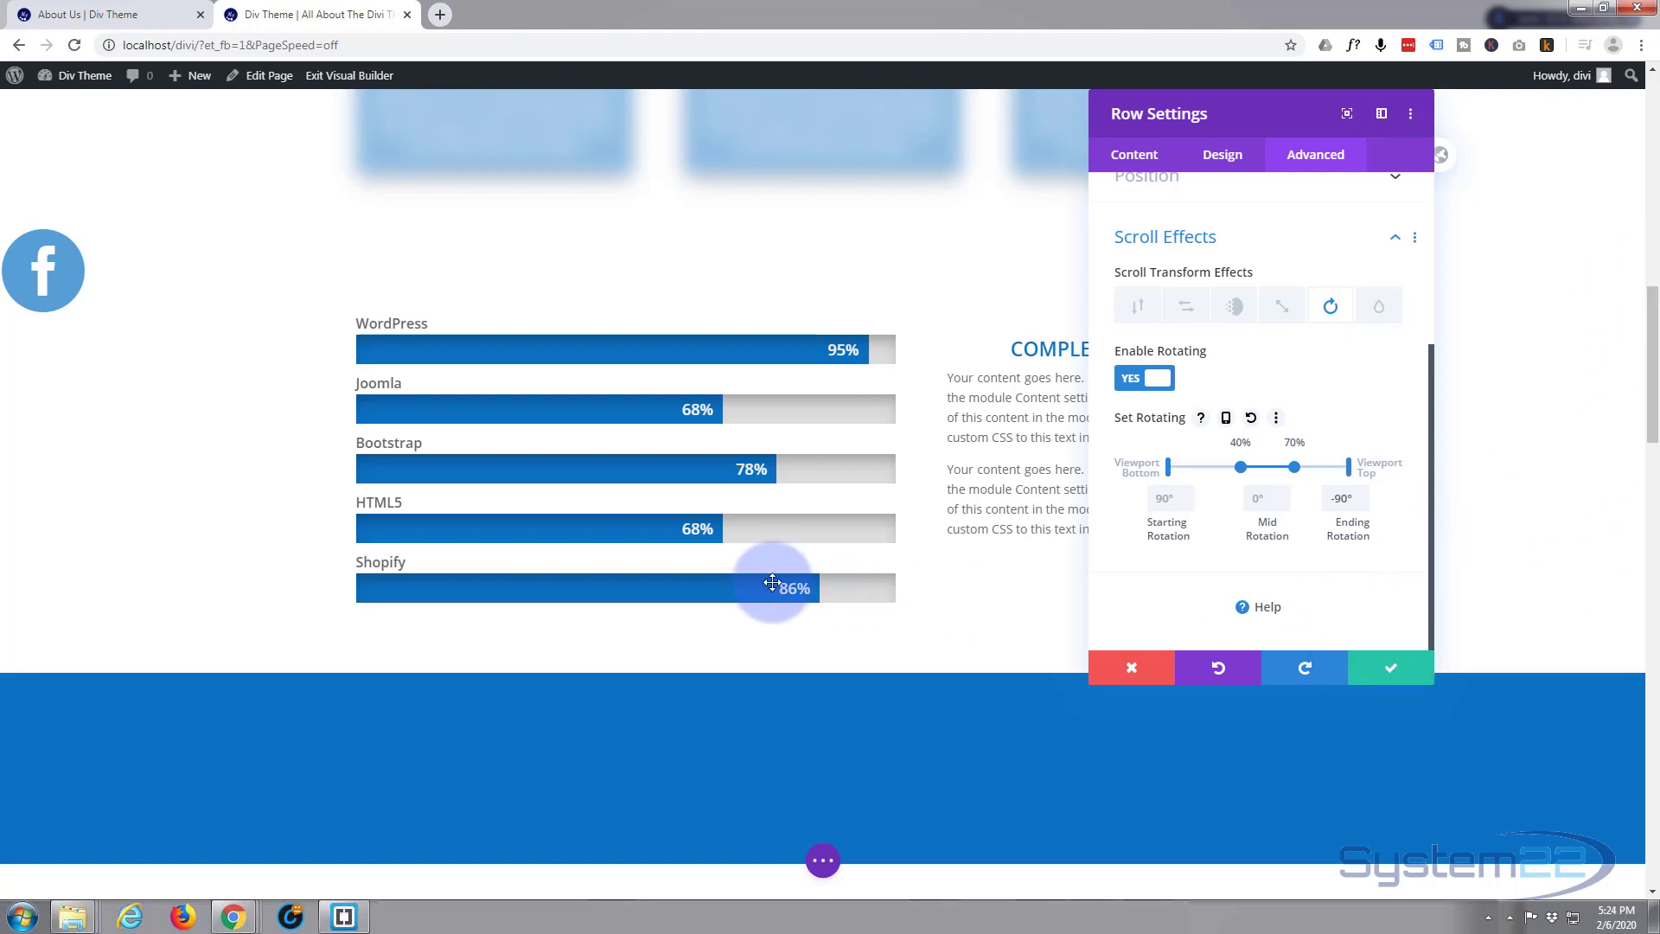
Step: Preview the skill bars row's rotation with the widened mid range, continuing past the blue section to the Blurb list and back
scroll(780, 580, "up", 1)
scroll(780, 580, "up", 5)
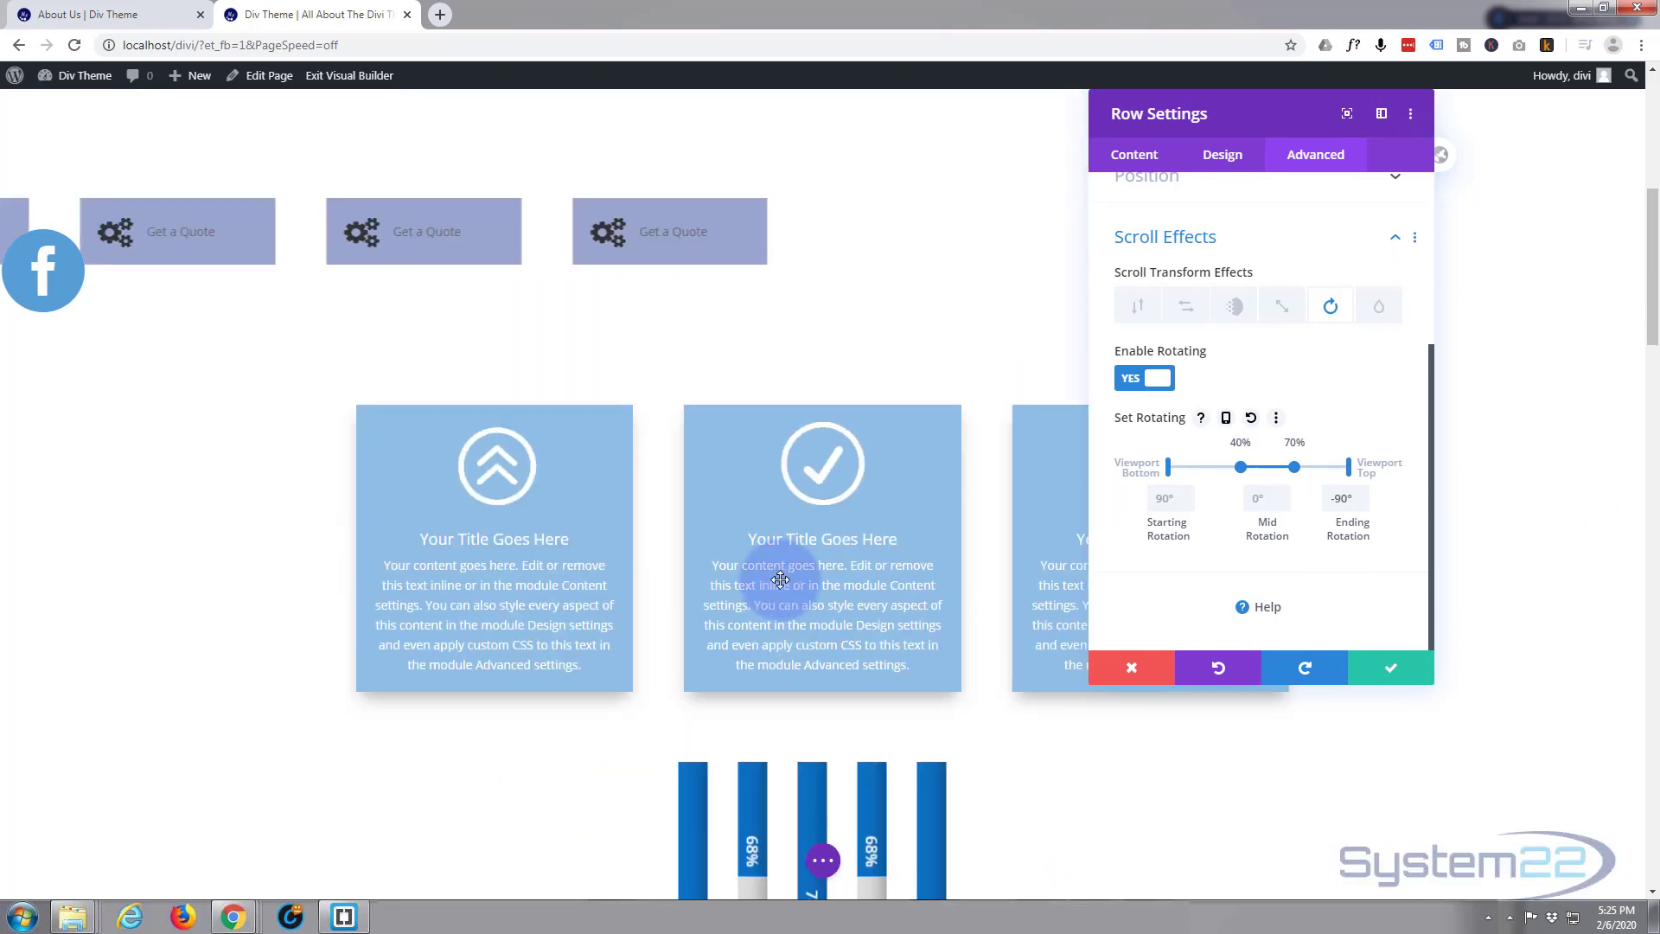
scroll(782, 579, "down", 6)
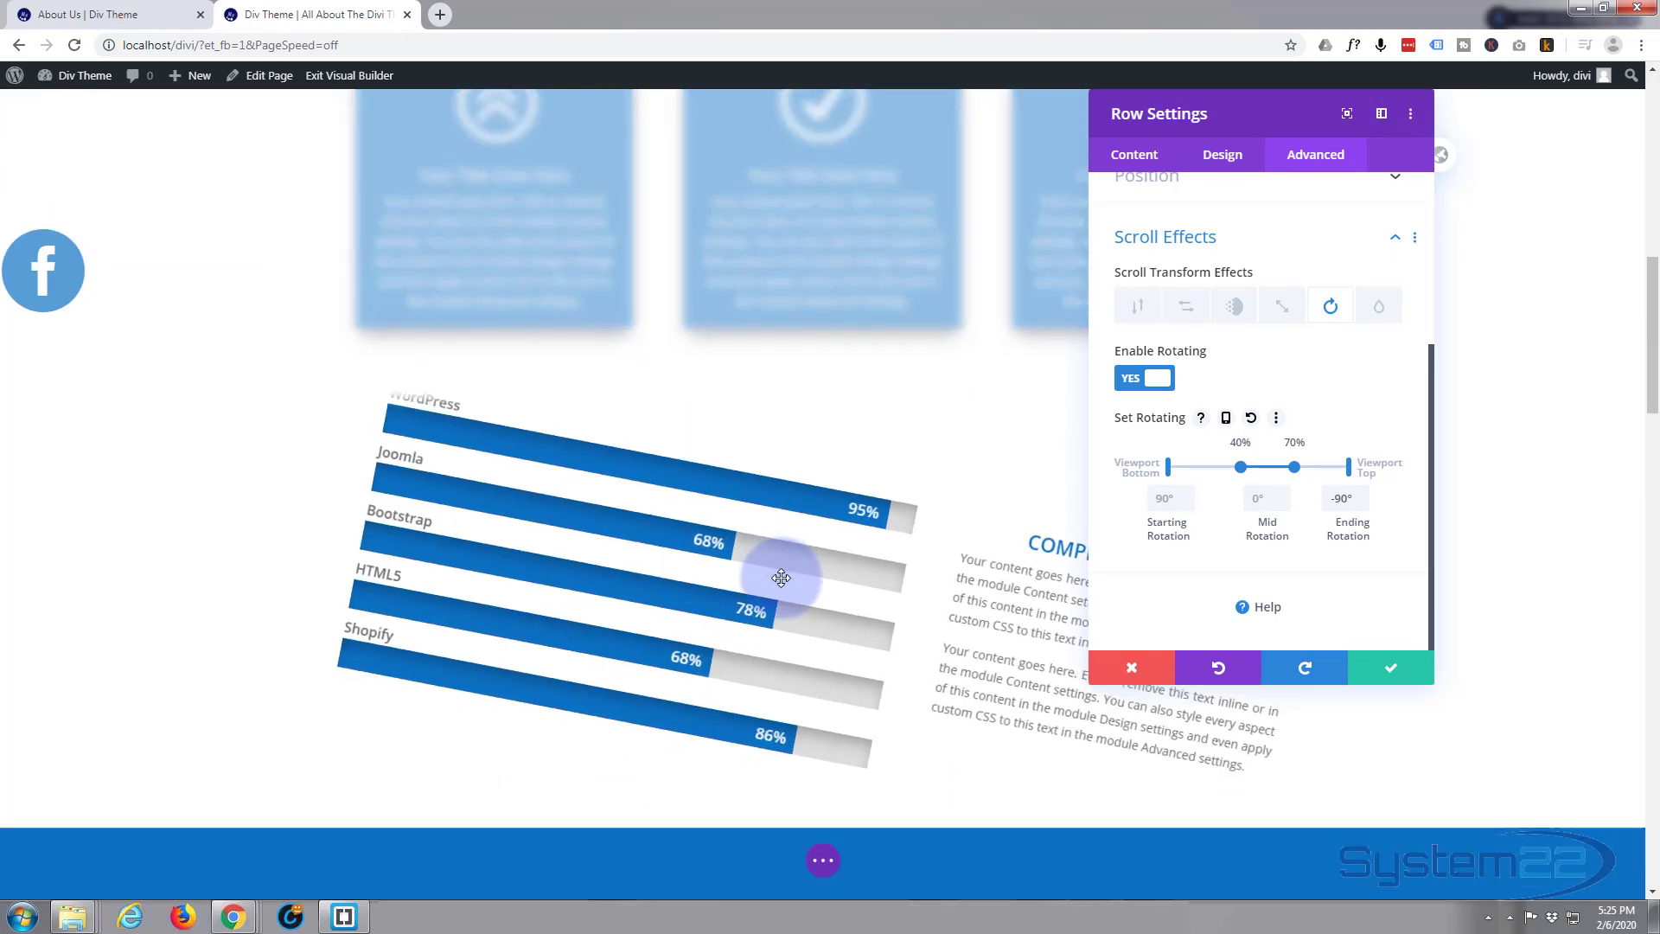
scroll(781, 577, "down", 2)
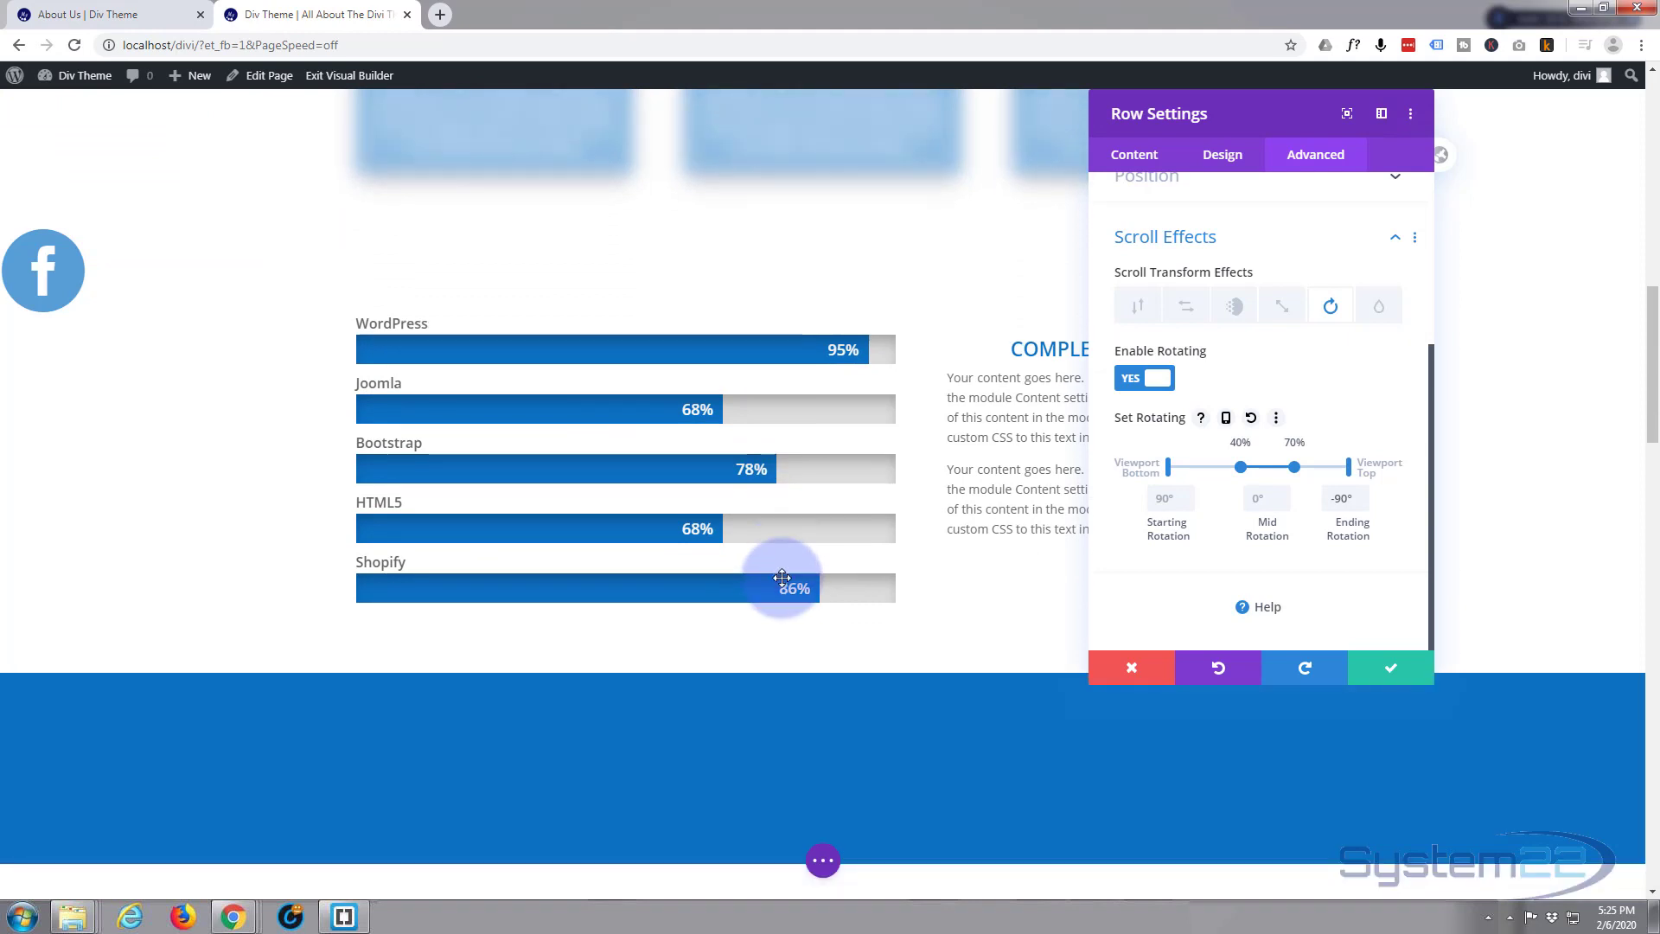
scroll(781, 577, "down", 2)
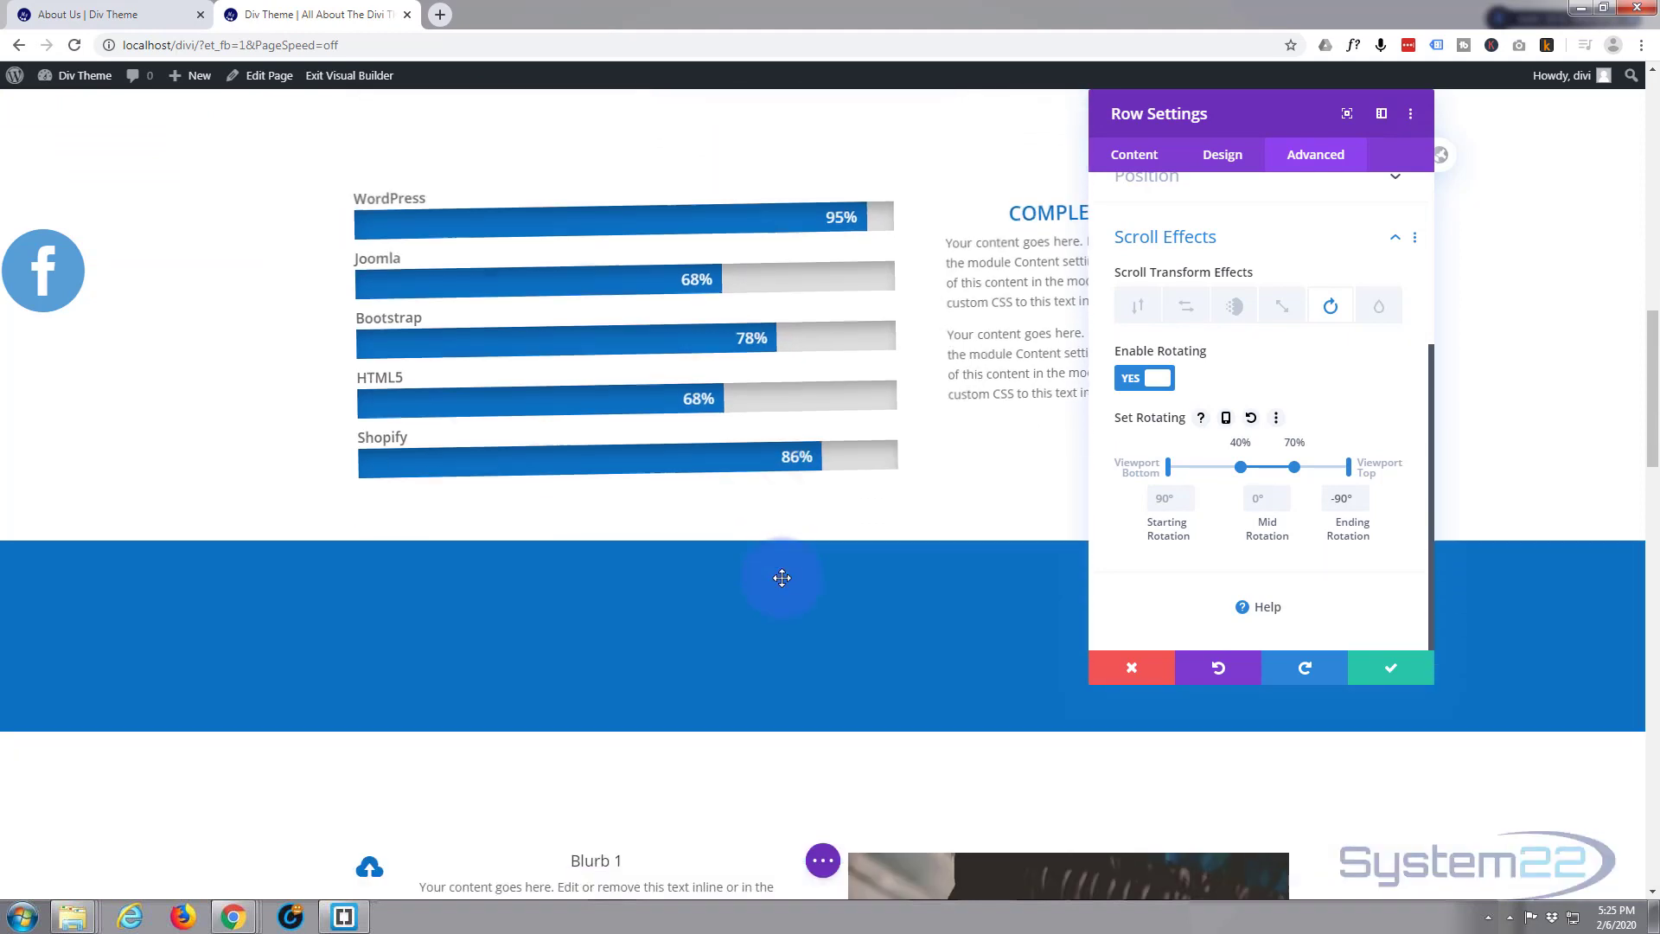
scroll(781, 577, "down", 2)
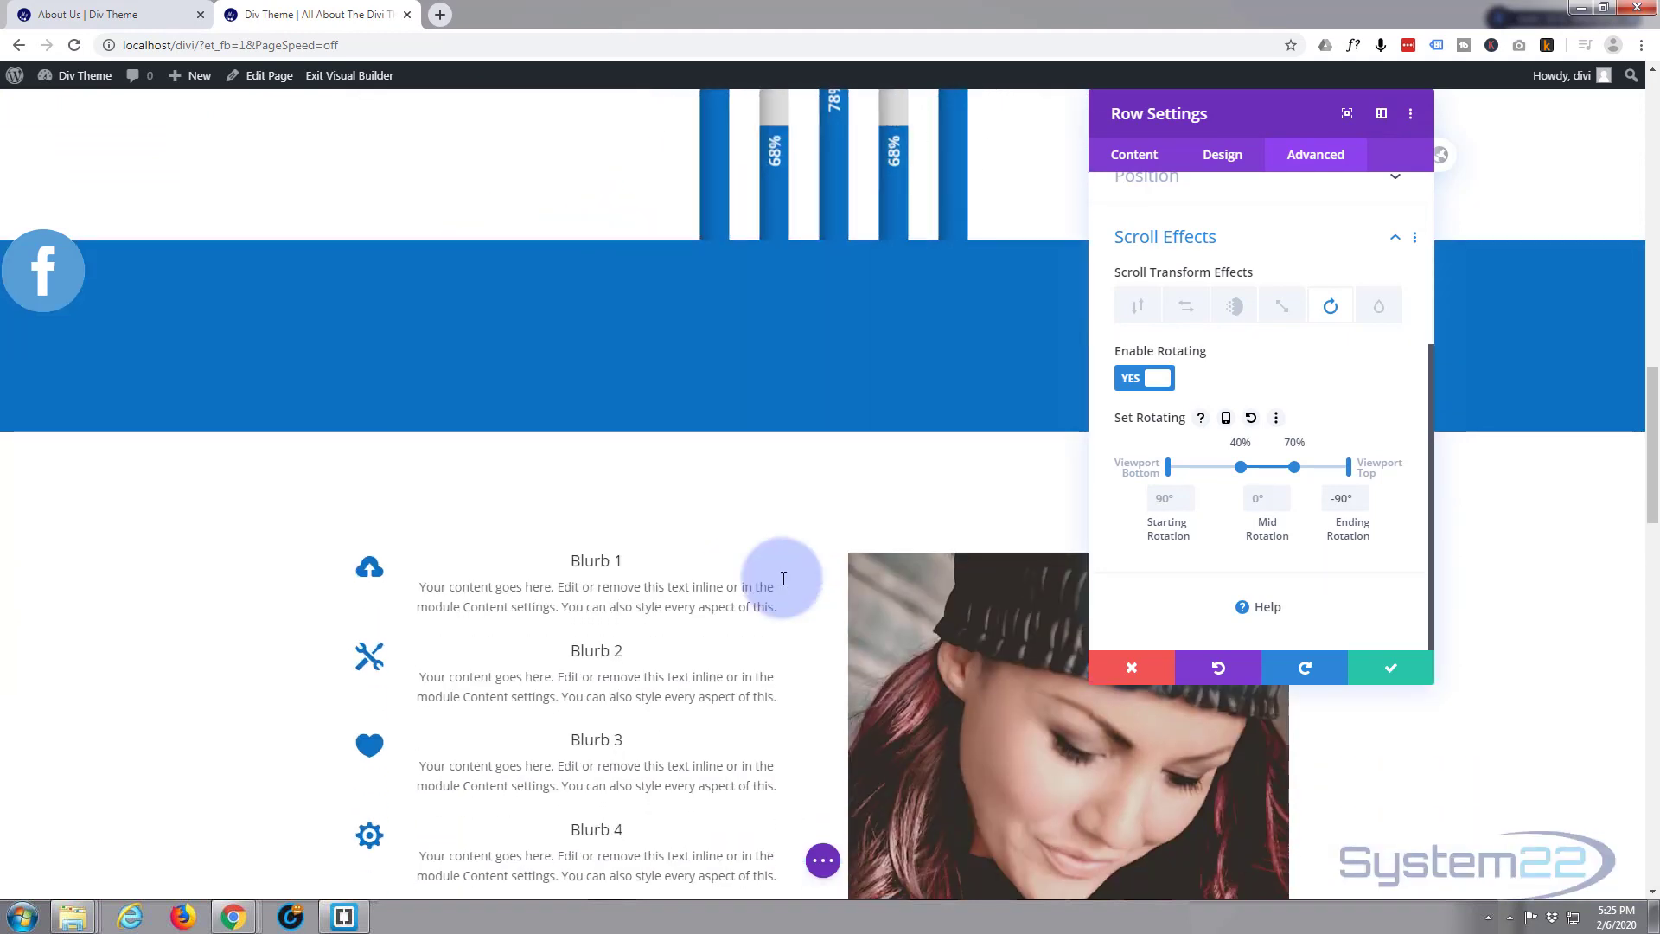
scroll(783, 577, "down", 2)
scroll(783, 578, "down", 1)
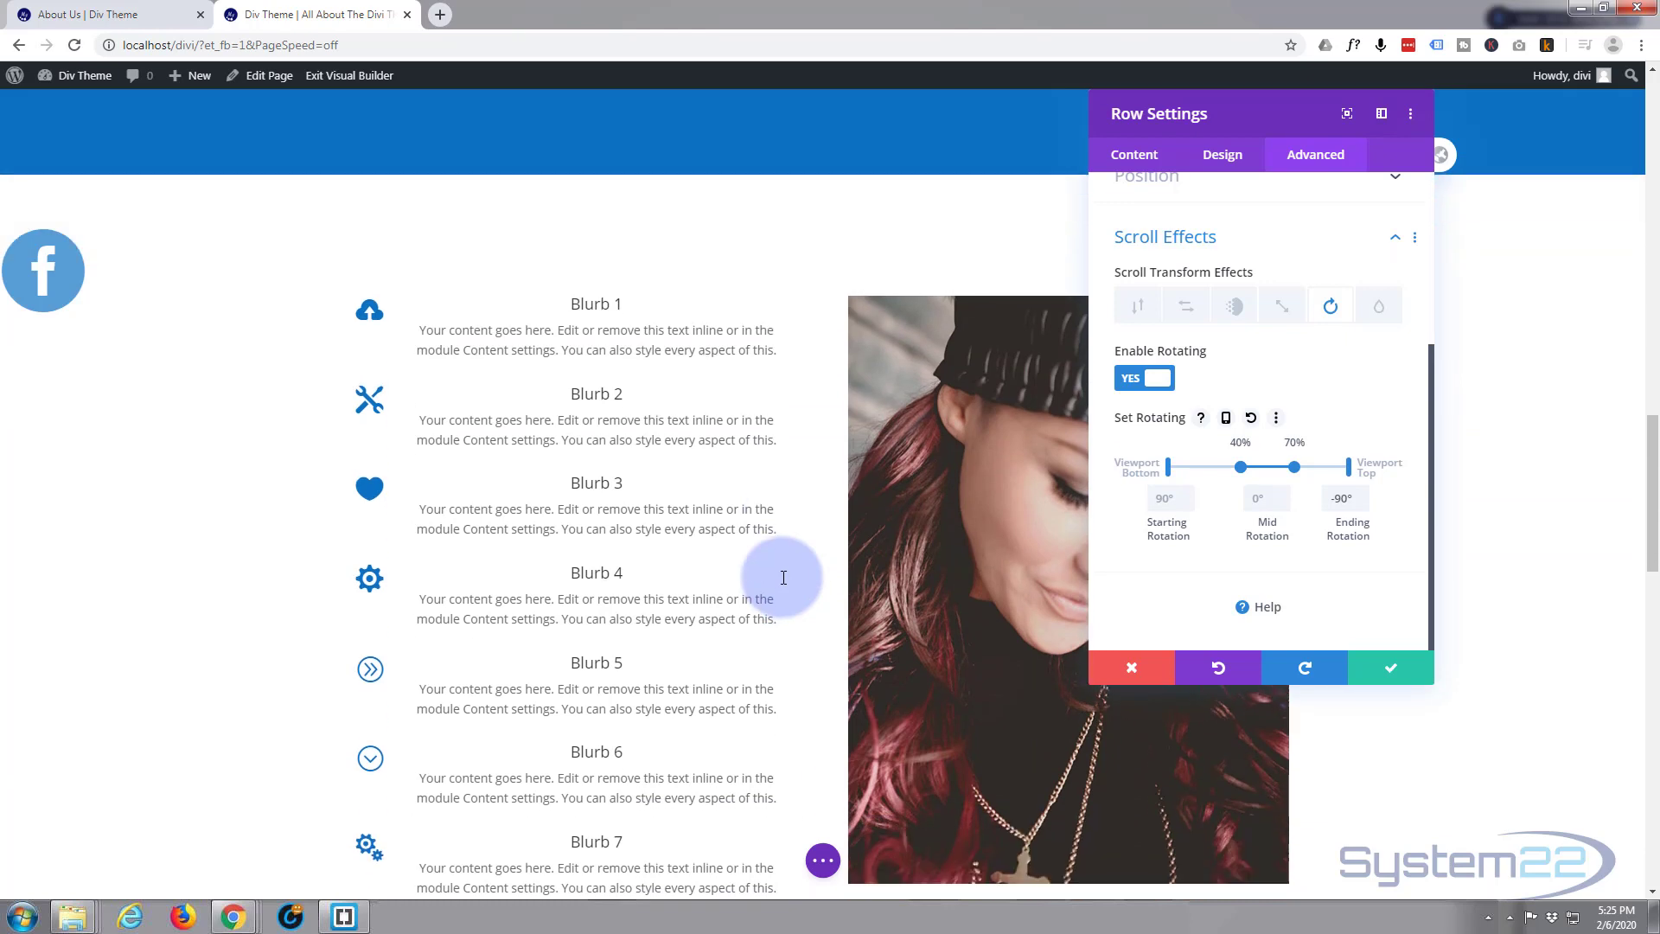
scroll(783, 577, "down", 1)
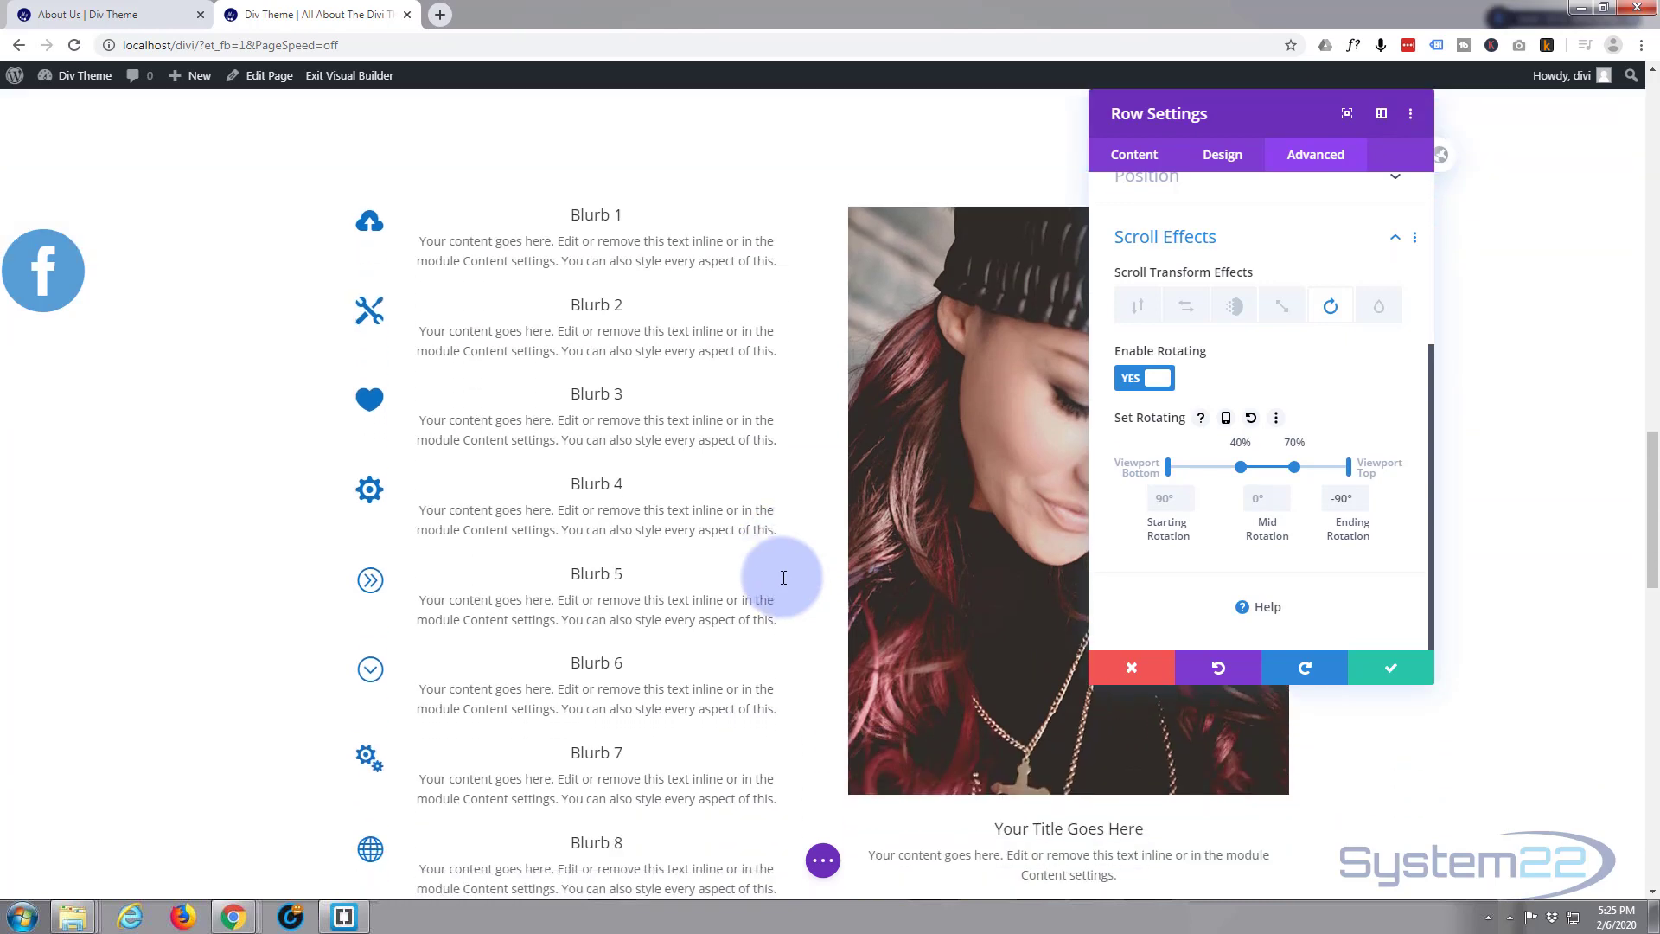
scroll(783, 578, "down", 3)
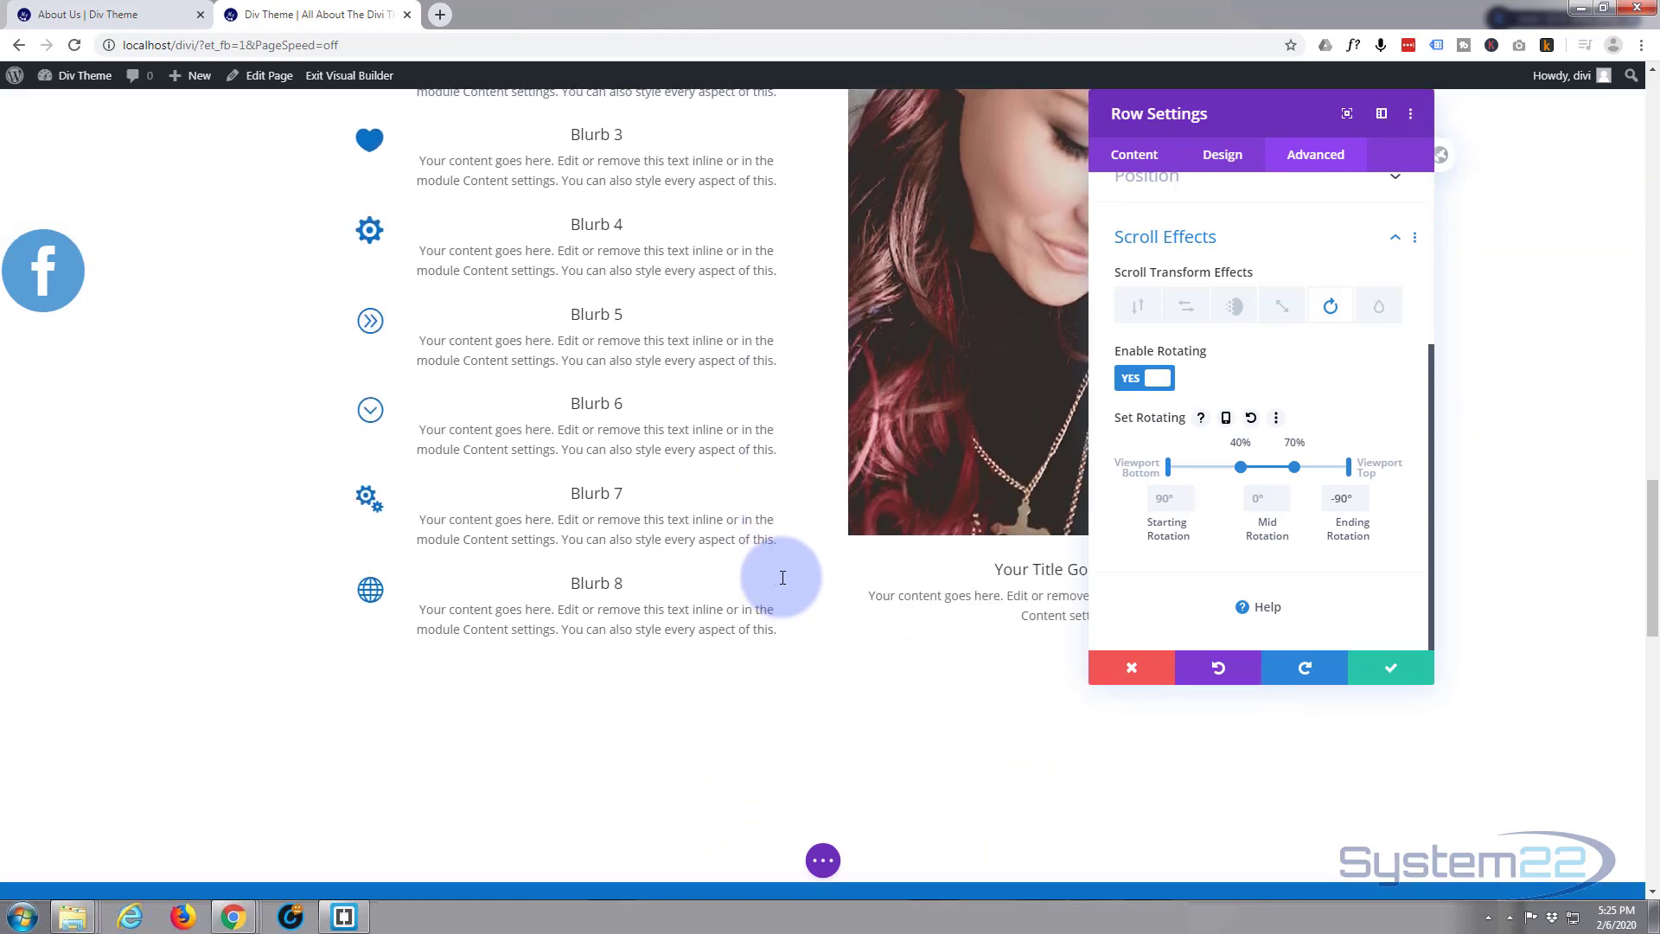
scroll(783, 577, "up", 1)
scroll(782, 578, "up", 6)
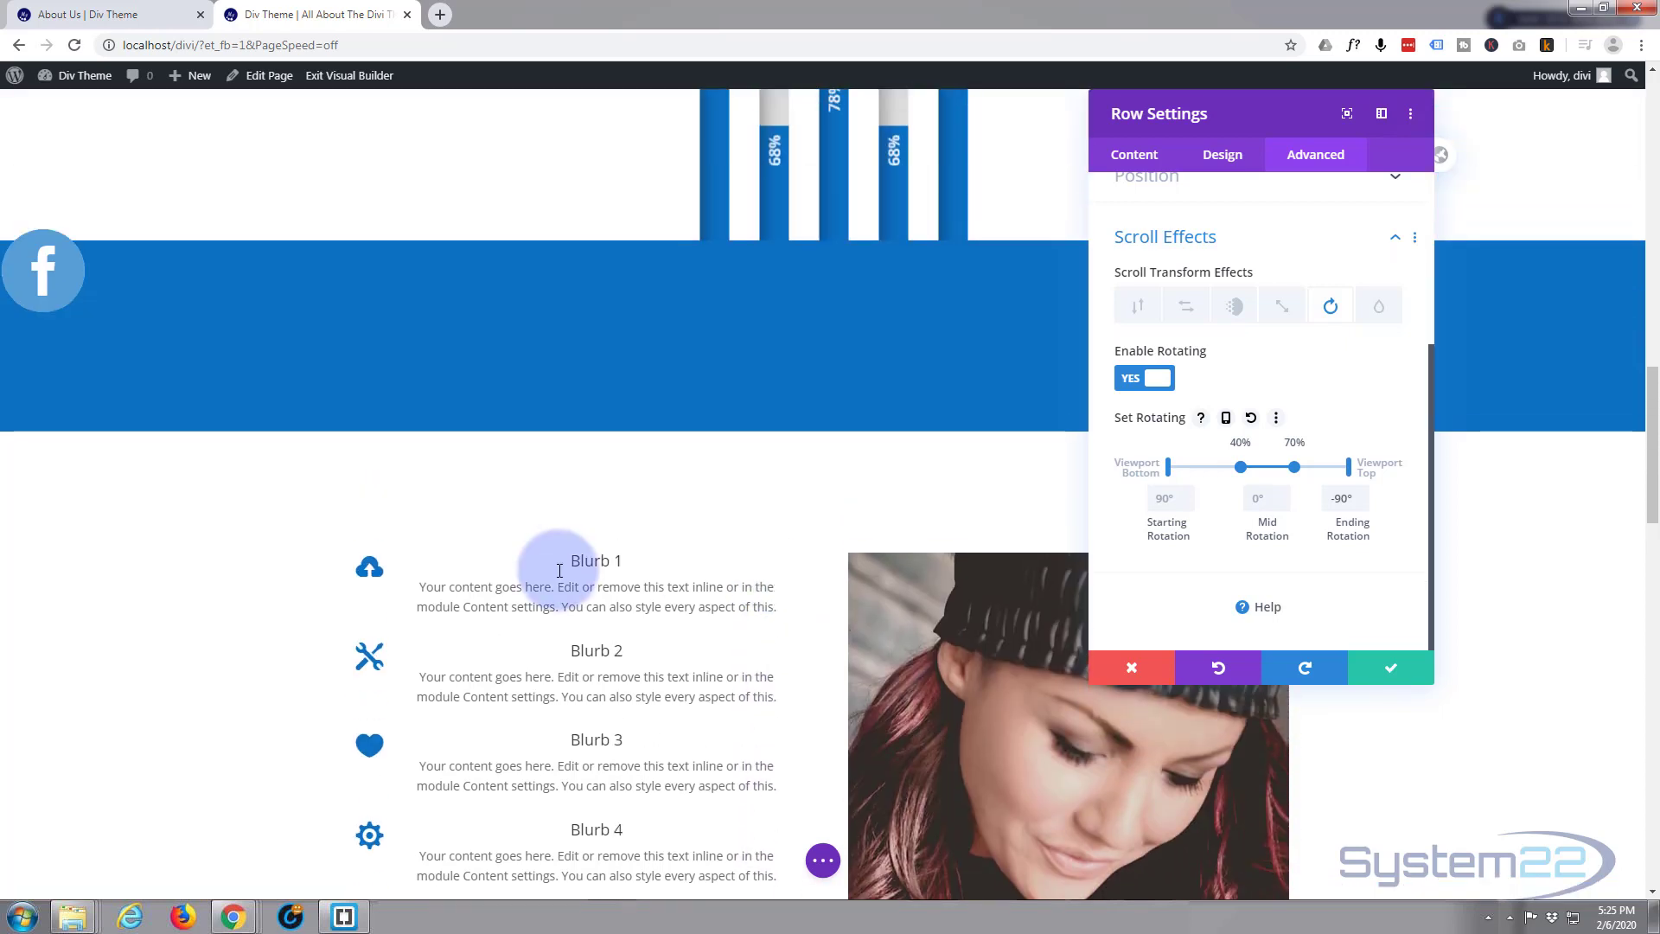
Step: Save the row settings, and enable Scaling Up and Down in the Scroll Effects of the image blurb beside the Blurb list
left_click(1385, 673)
scroll(574, 484, "down", 2)
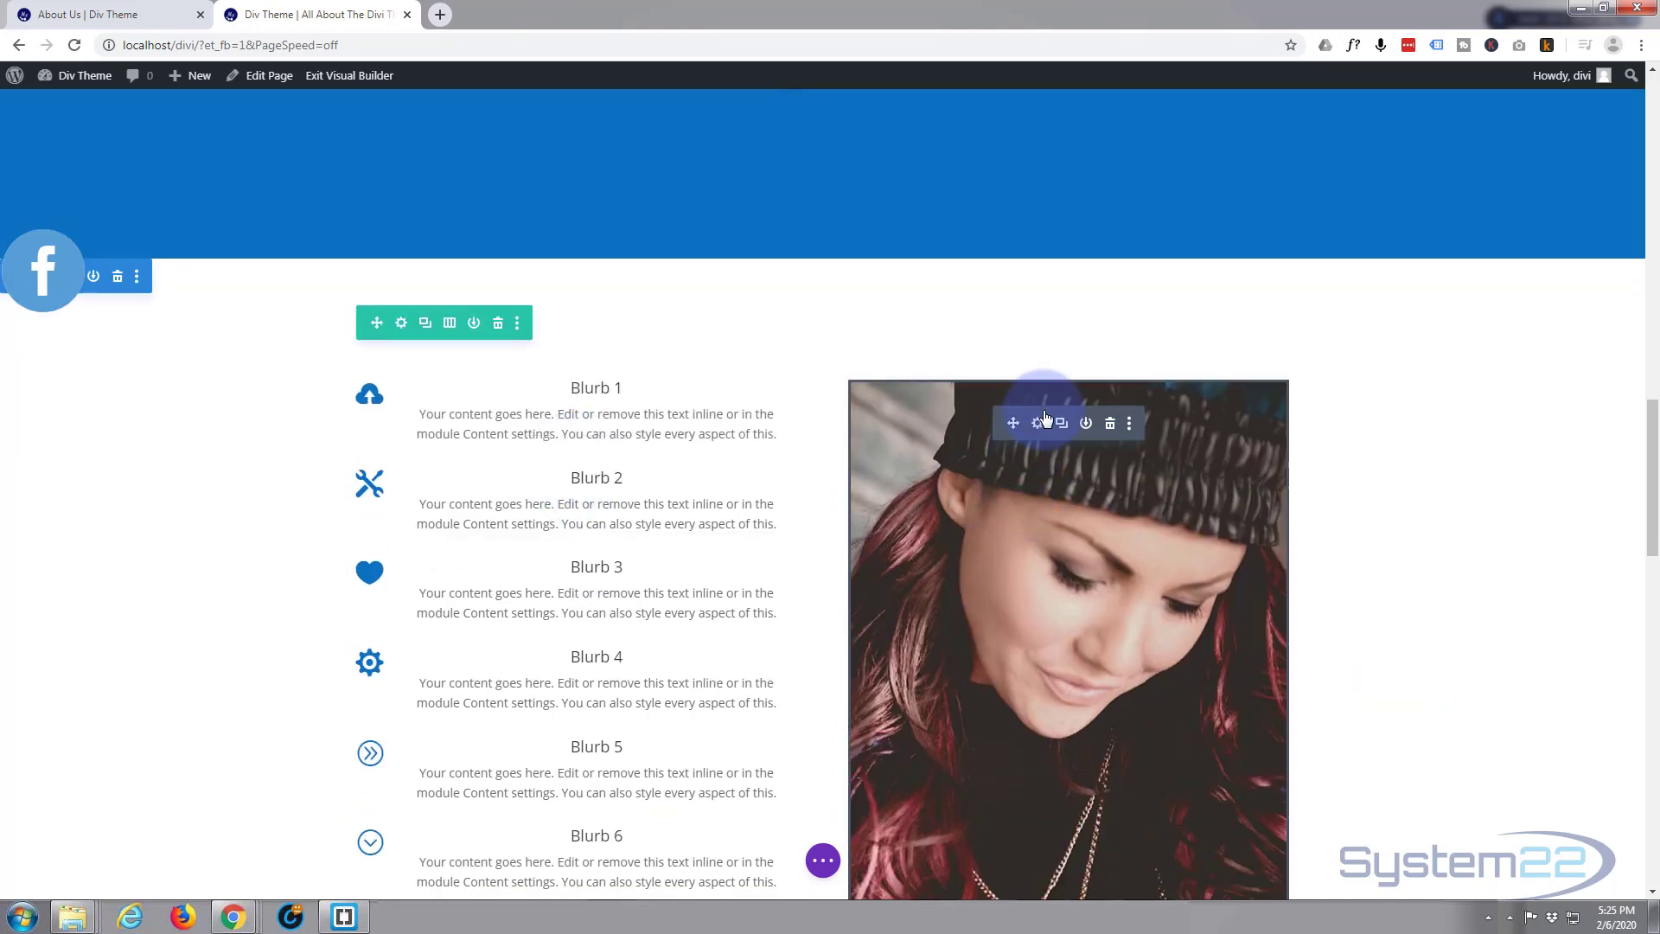
left_click(1037, 422)
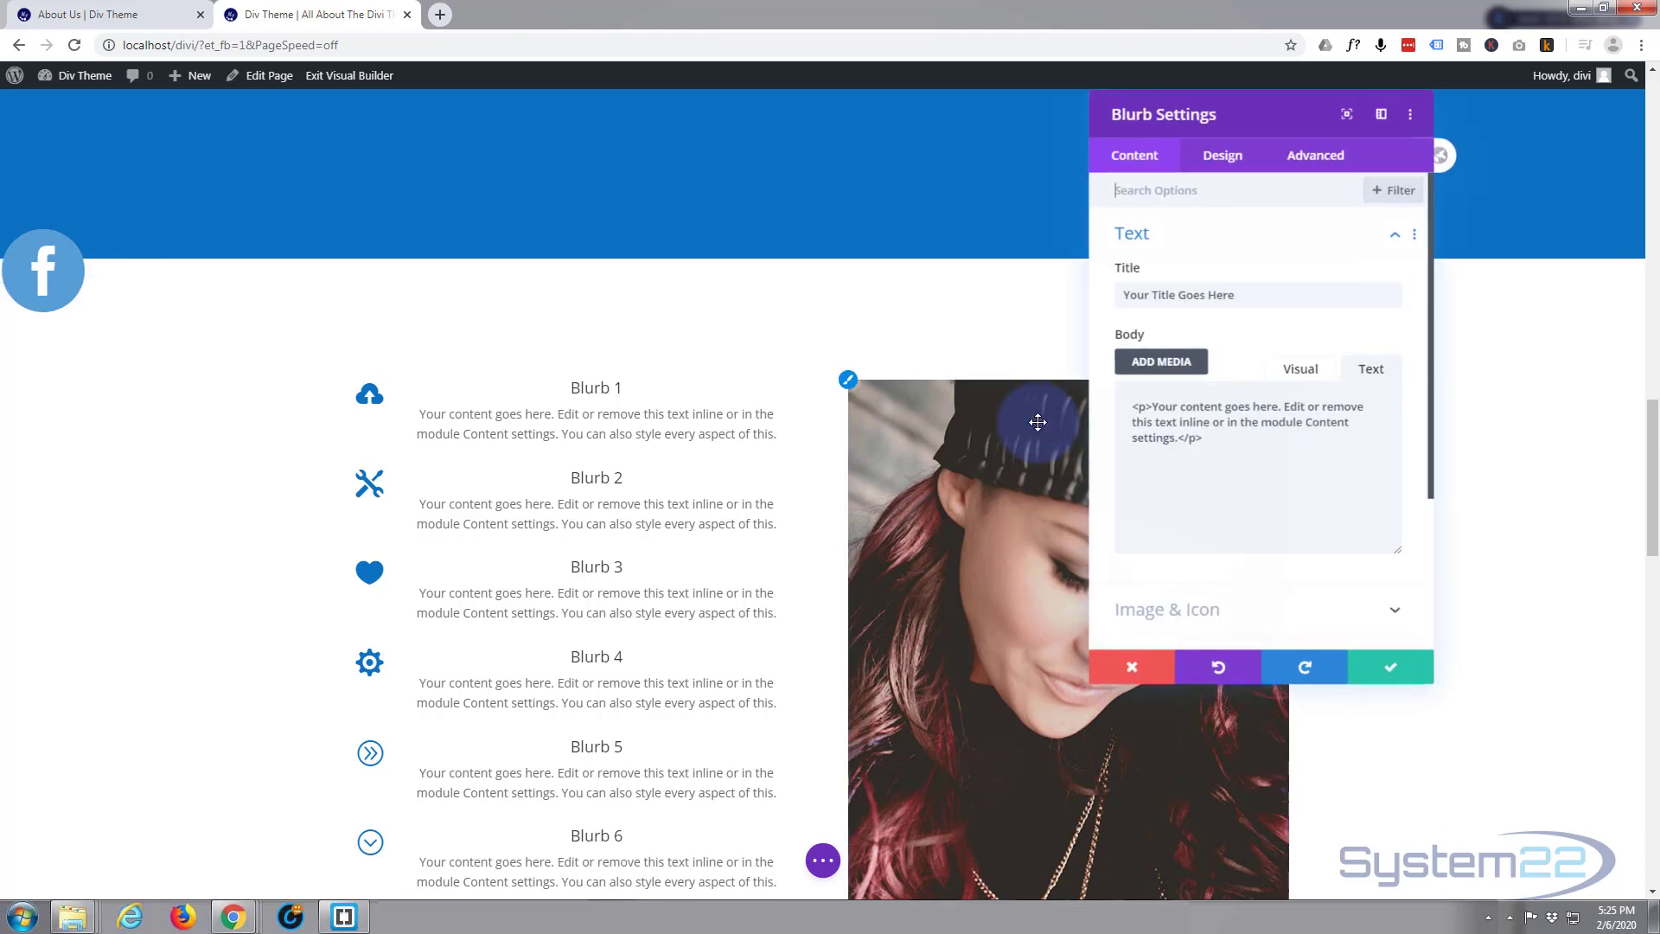
left_click(1335, 158)
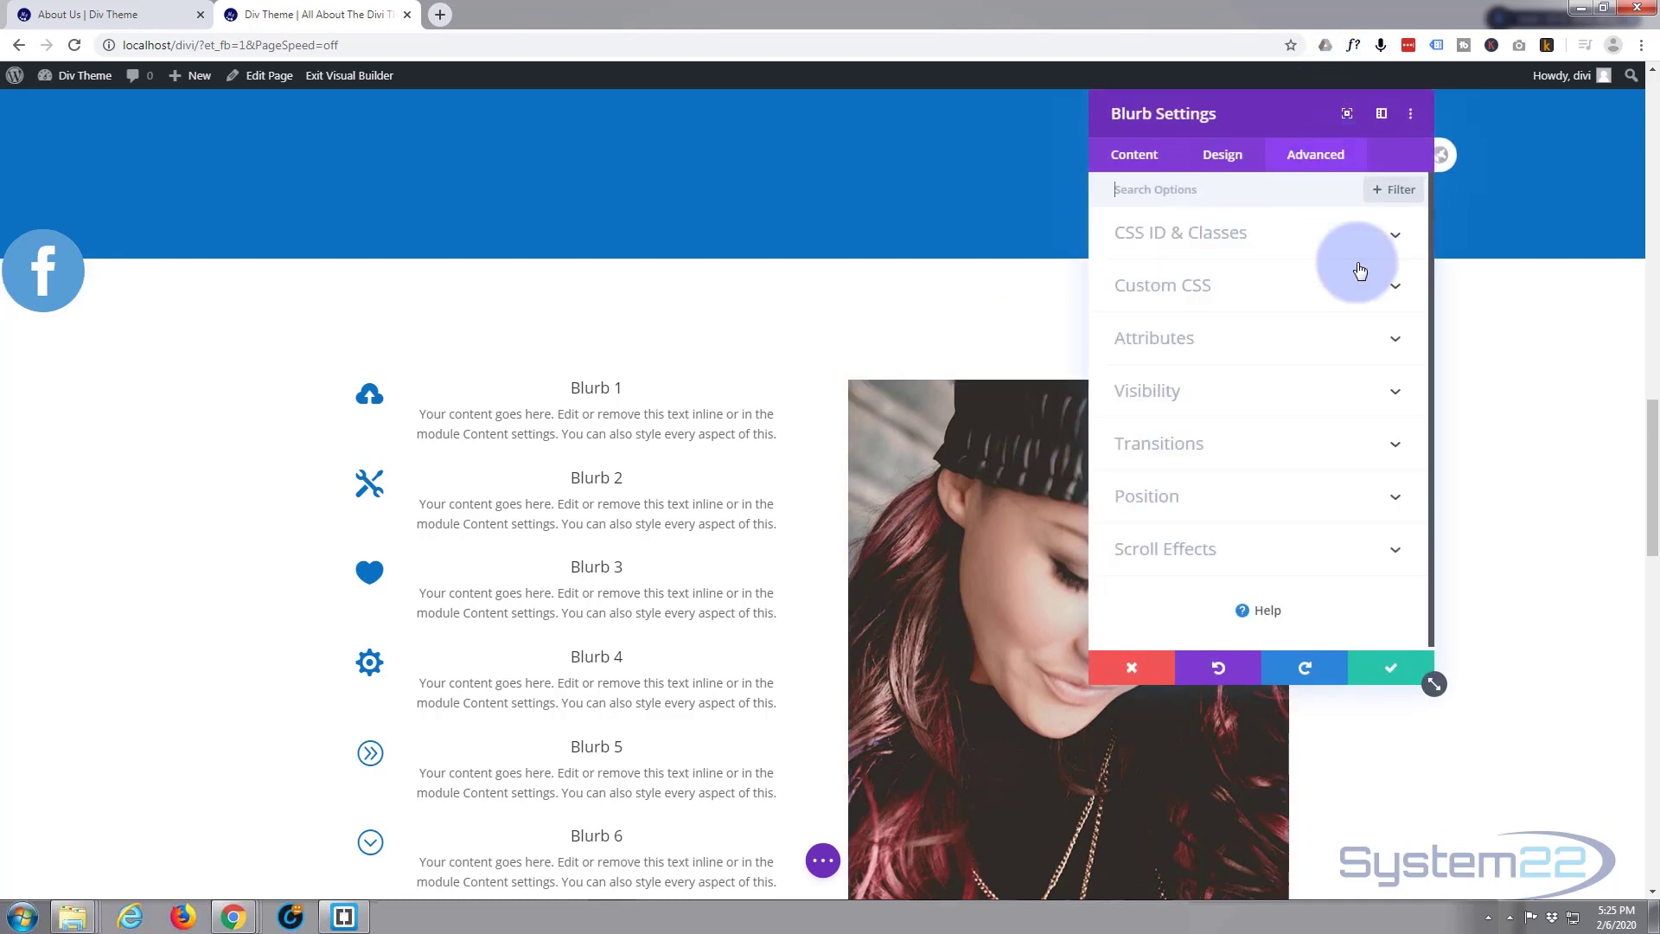
left_click(1259, 546)
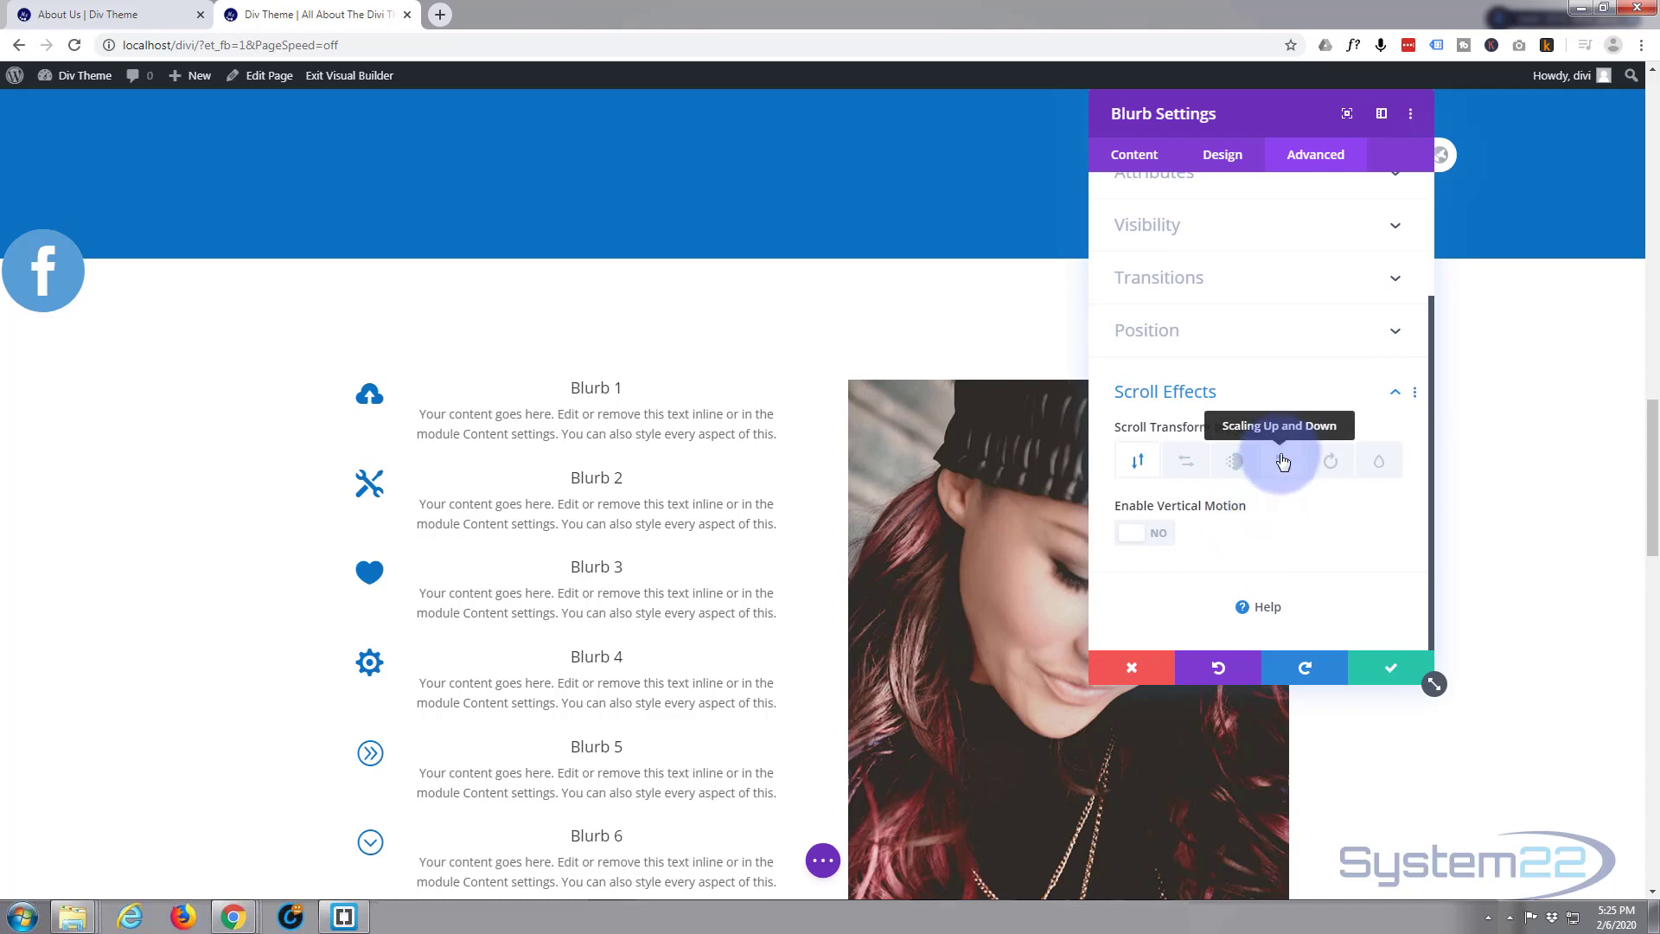
left_click(1158, 533)
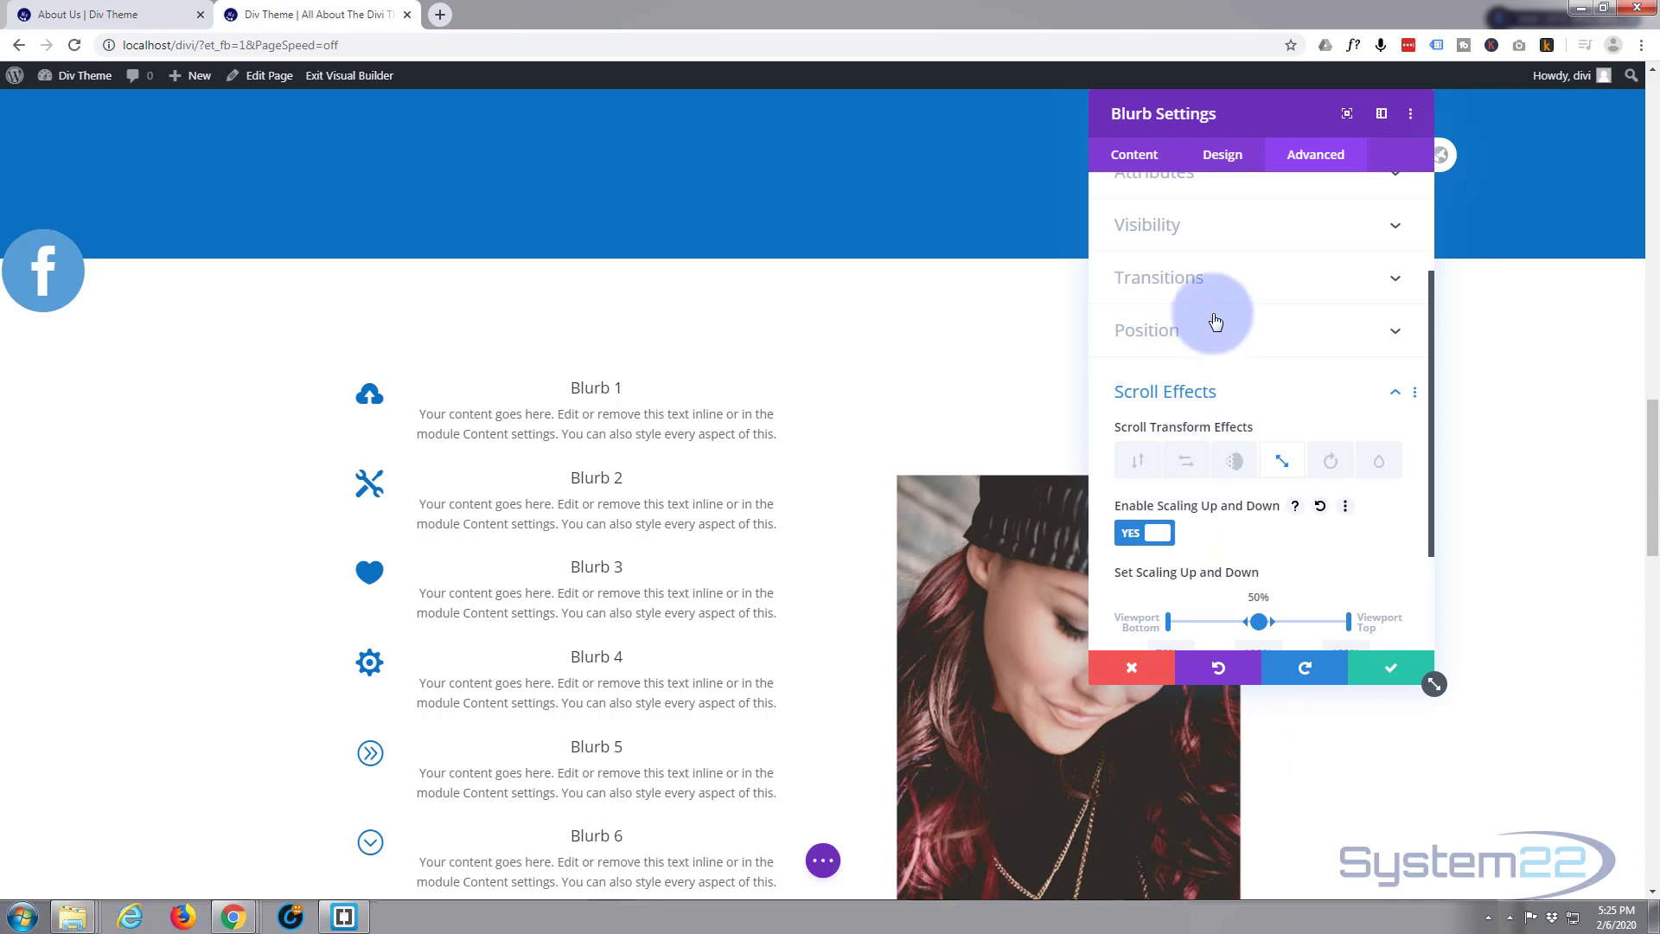
scroll(1222, 277, "down", 2)
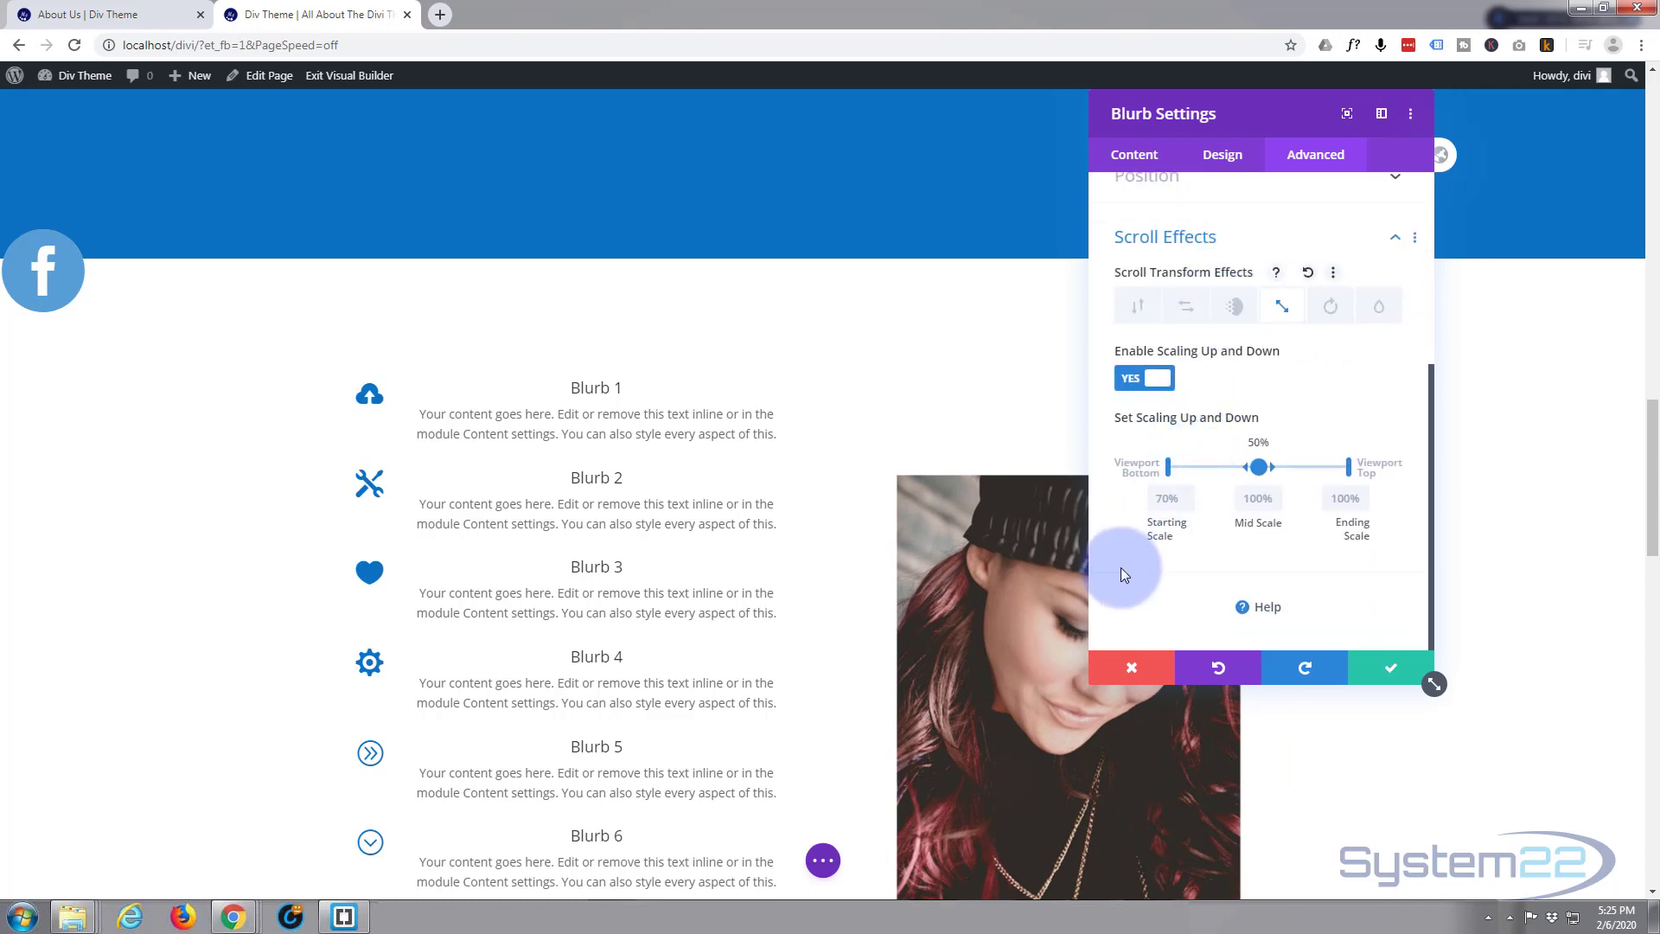
Step: Set the image blurb's ending scale to 150% and widen its mid scale range to span 31% to 78%
scroll(710, 540, "down", 3)
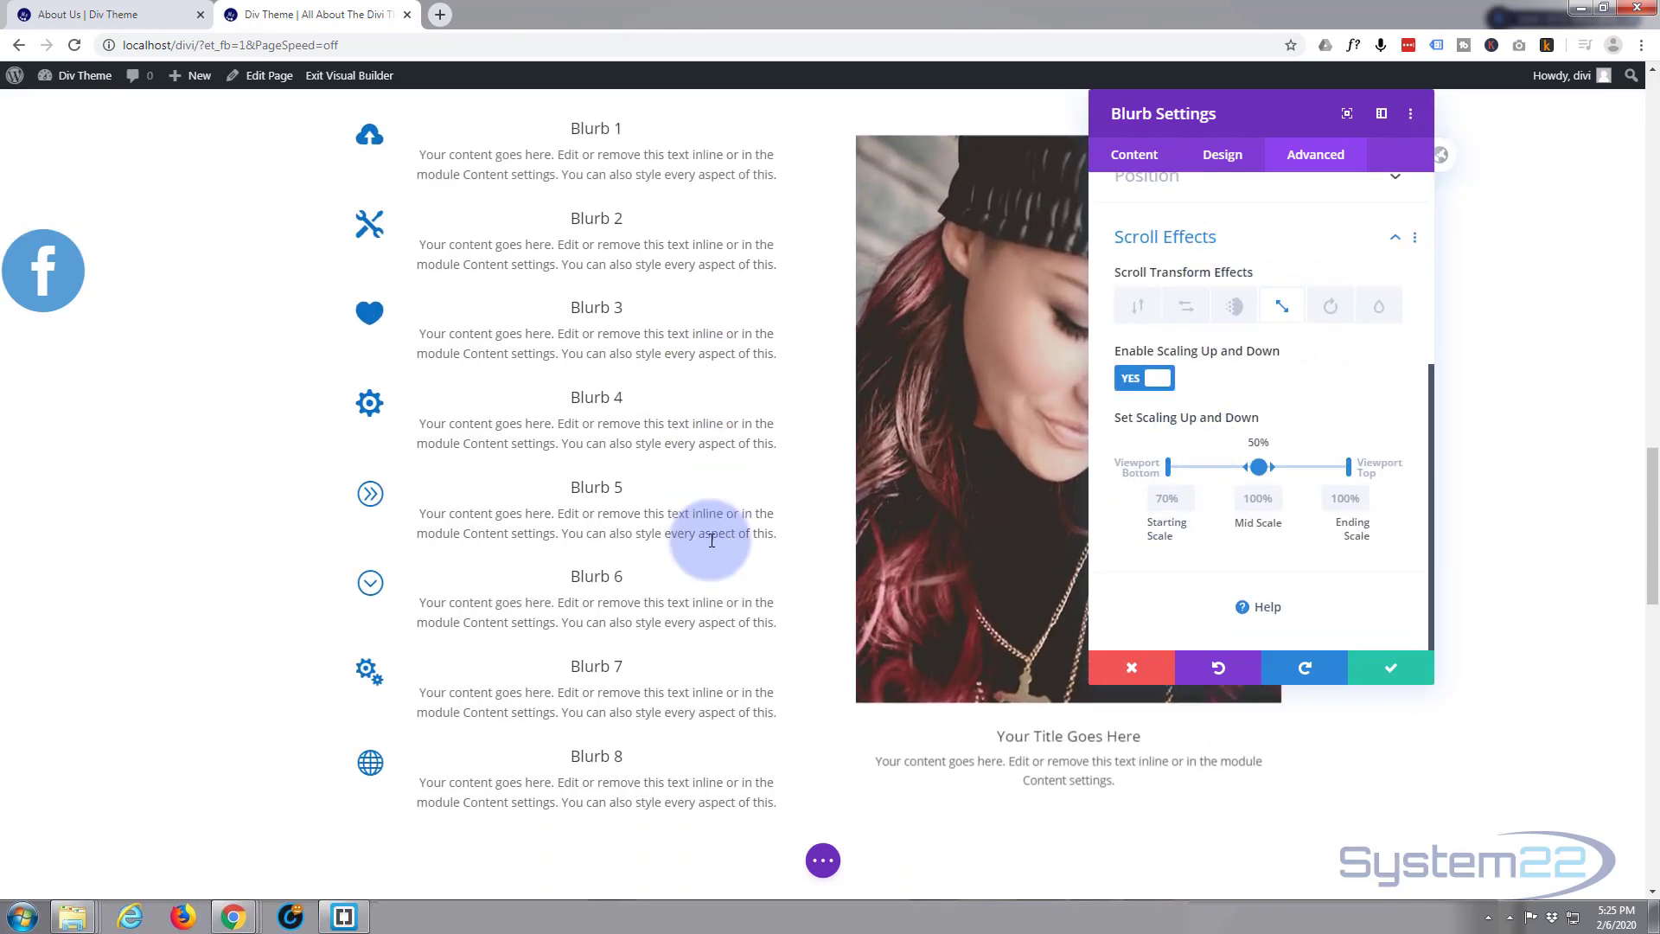
scroll(711, 540, "down", 3)
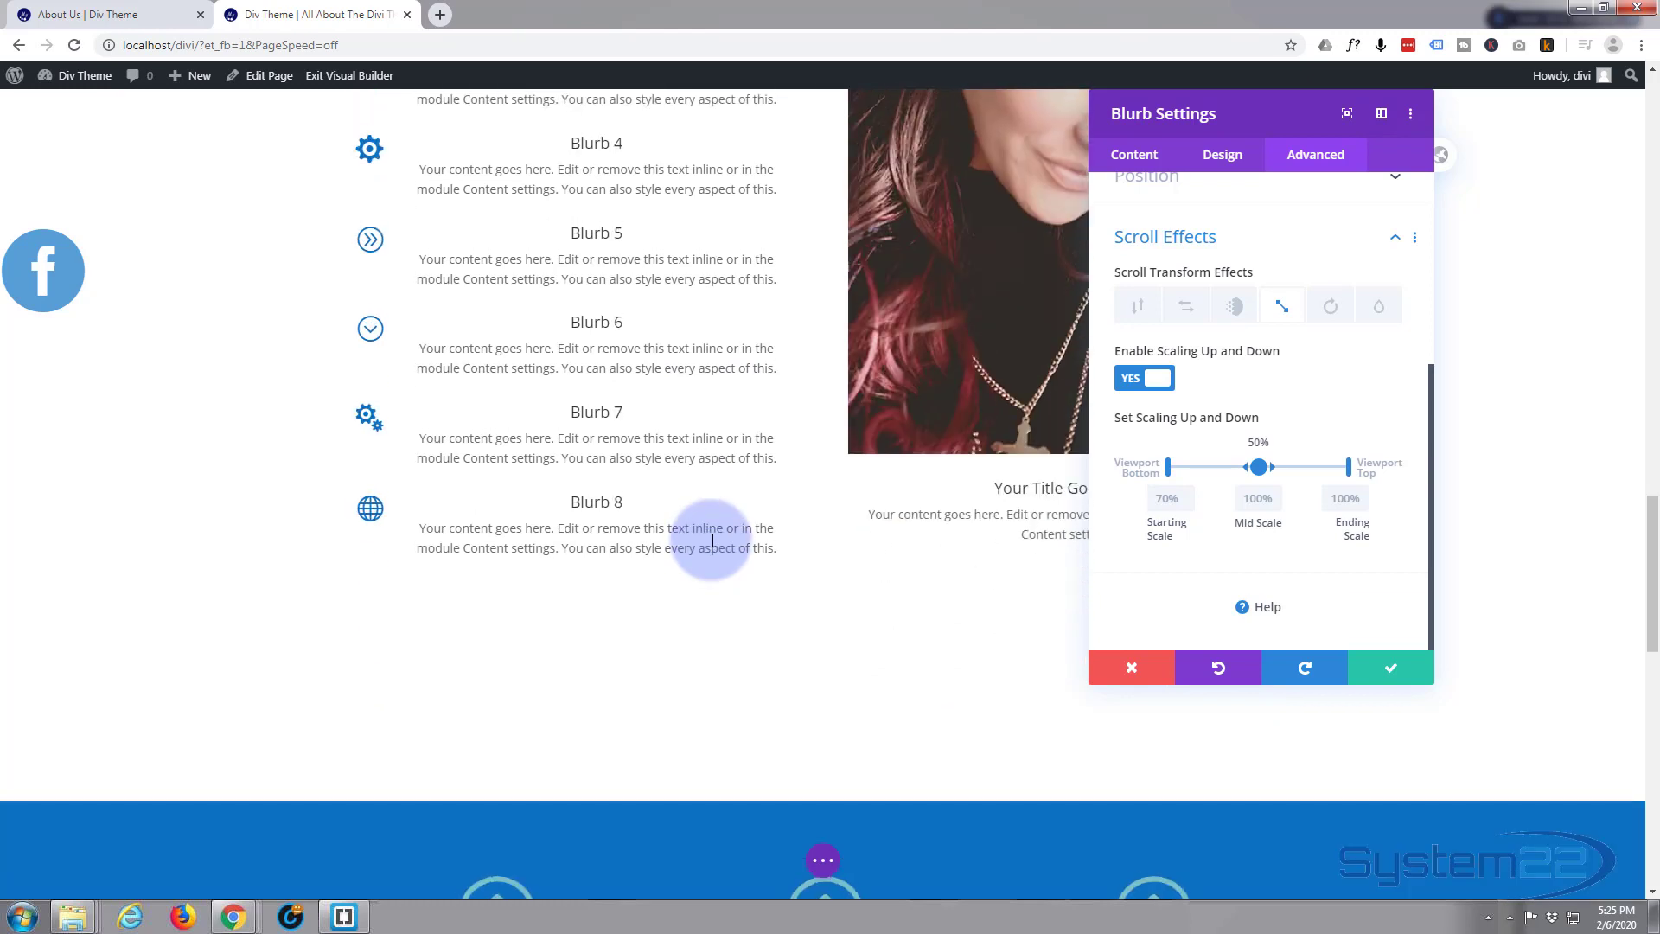
scroll(714, 540, "up", 2)
scroll(713, 540, "up", 2)
scroll(713, 538, "down", 1)
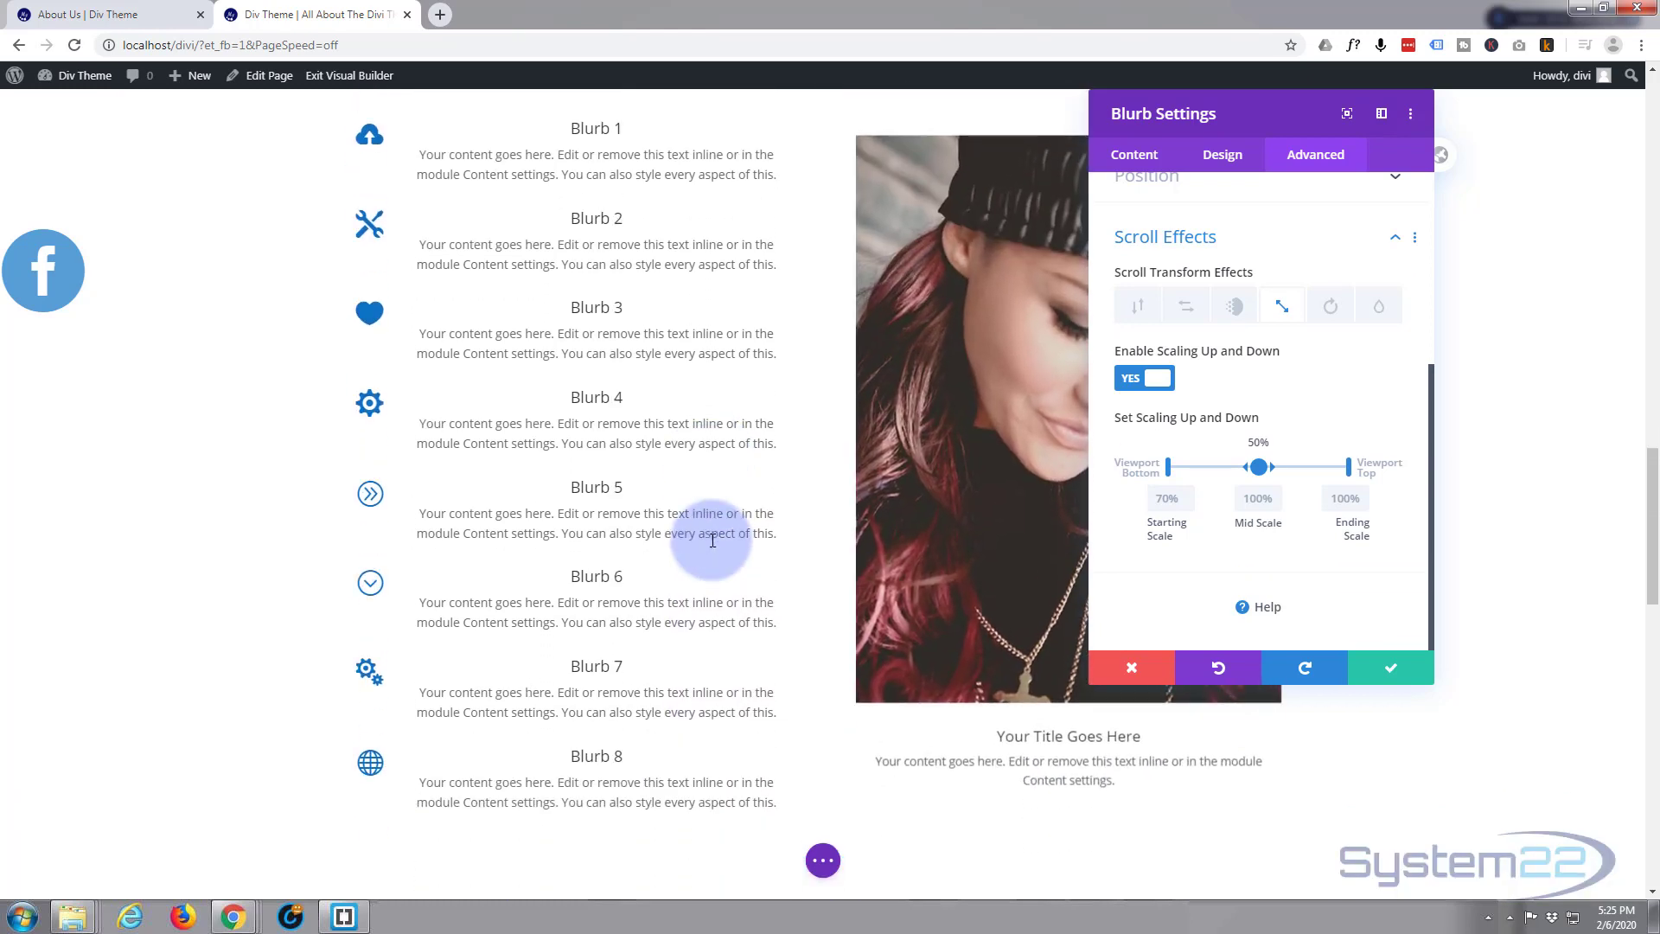
left_click(1323, 501)
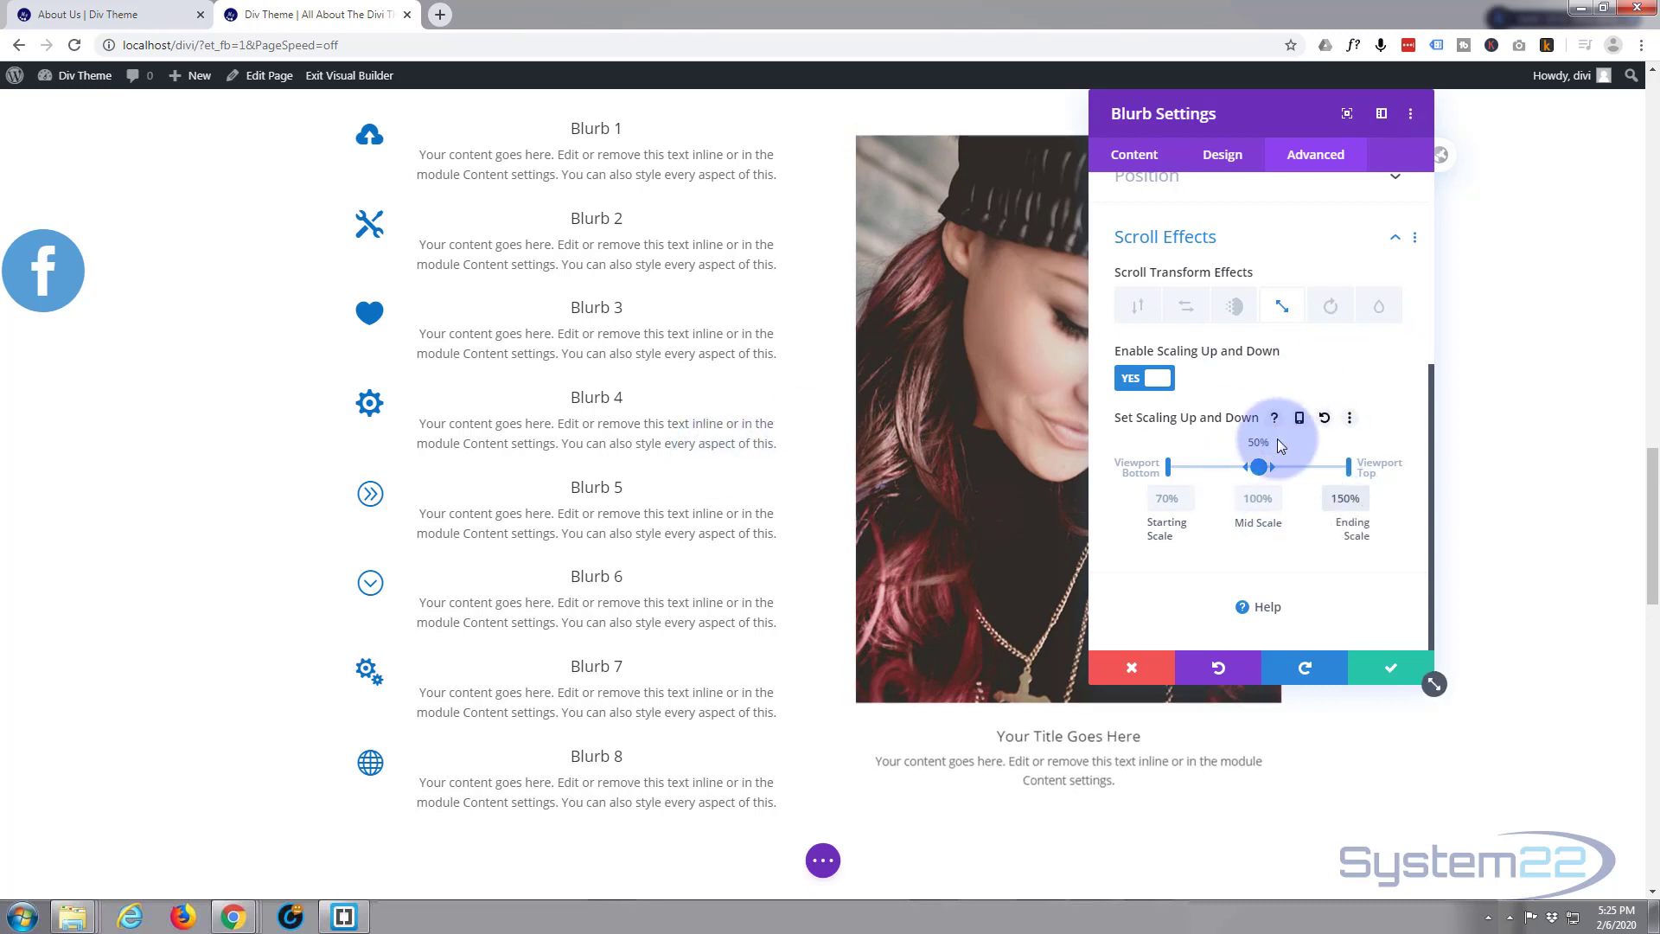
left_click_drag(1280, 466, 1231, 466)
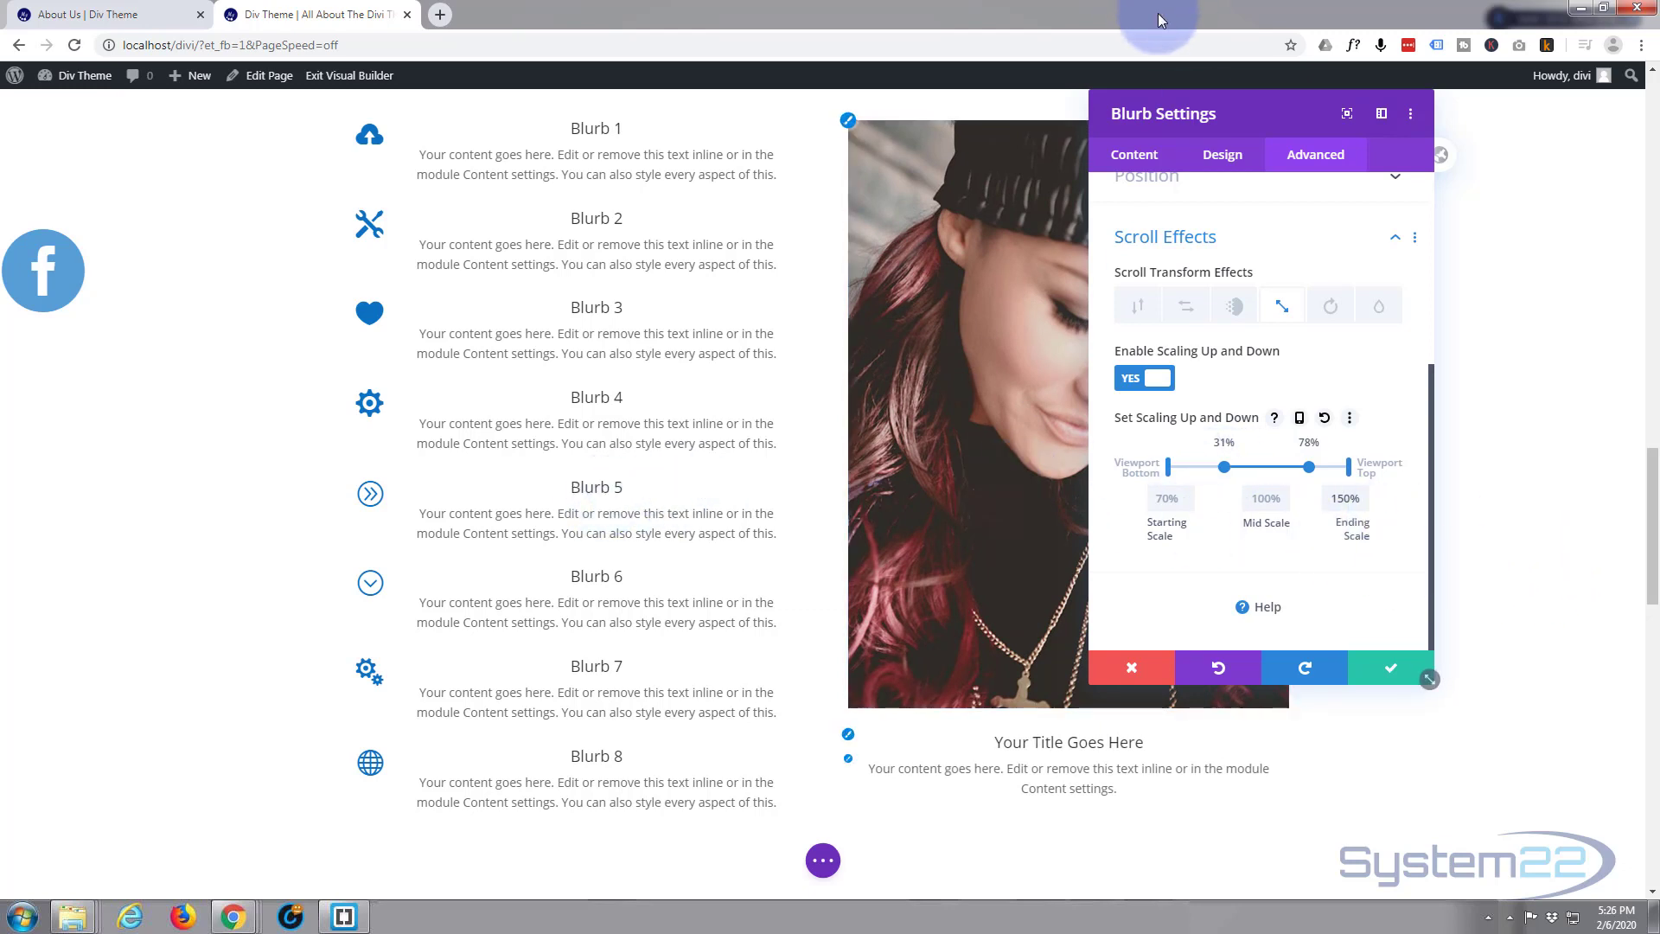
Step: Move the Blurb Settings window clear of the image and preview the scaling from the skill bars down to the next blue section
left_click_drag(1268, 112, 319, 282)
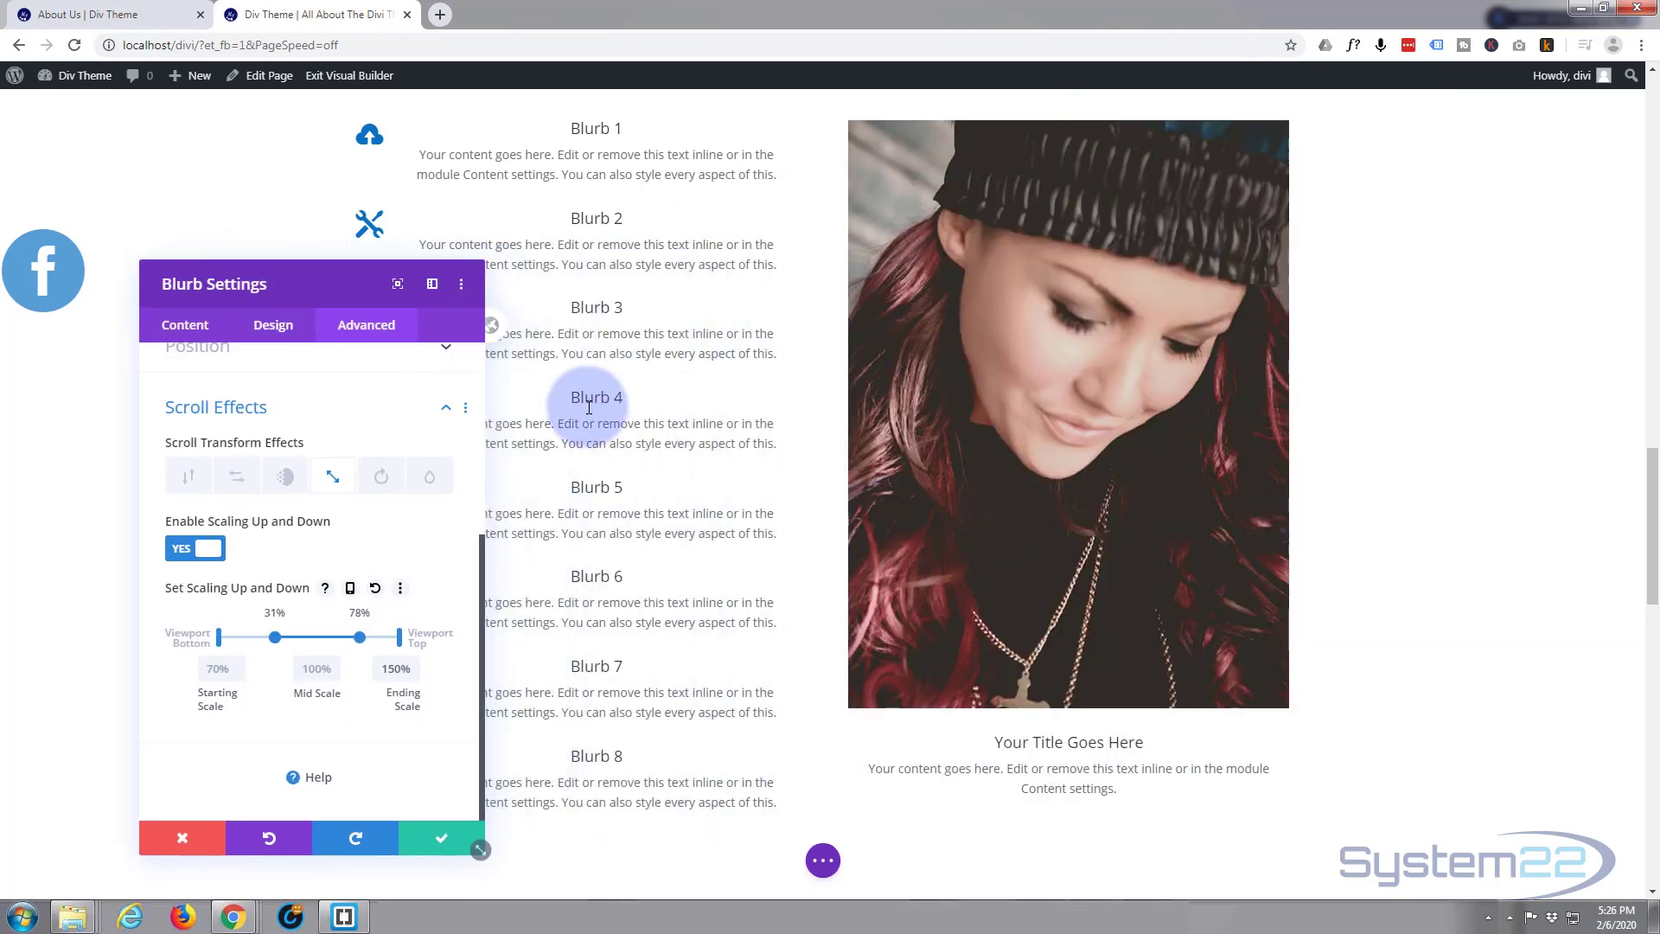
scroll(595, 403, "up", 2)
scroll(595, 403, "up", 3)
scroll(595, 396, "up", 5)
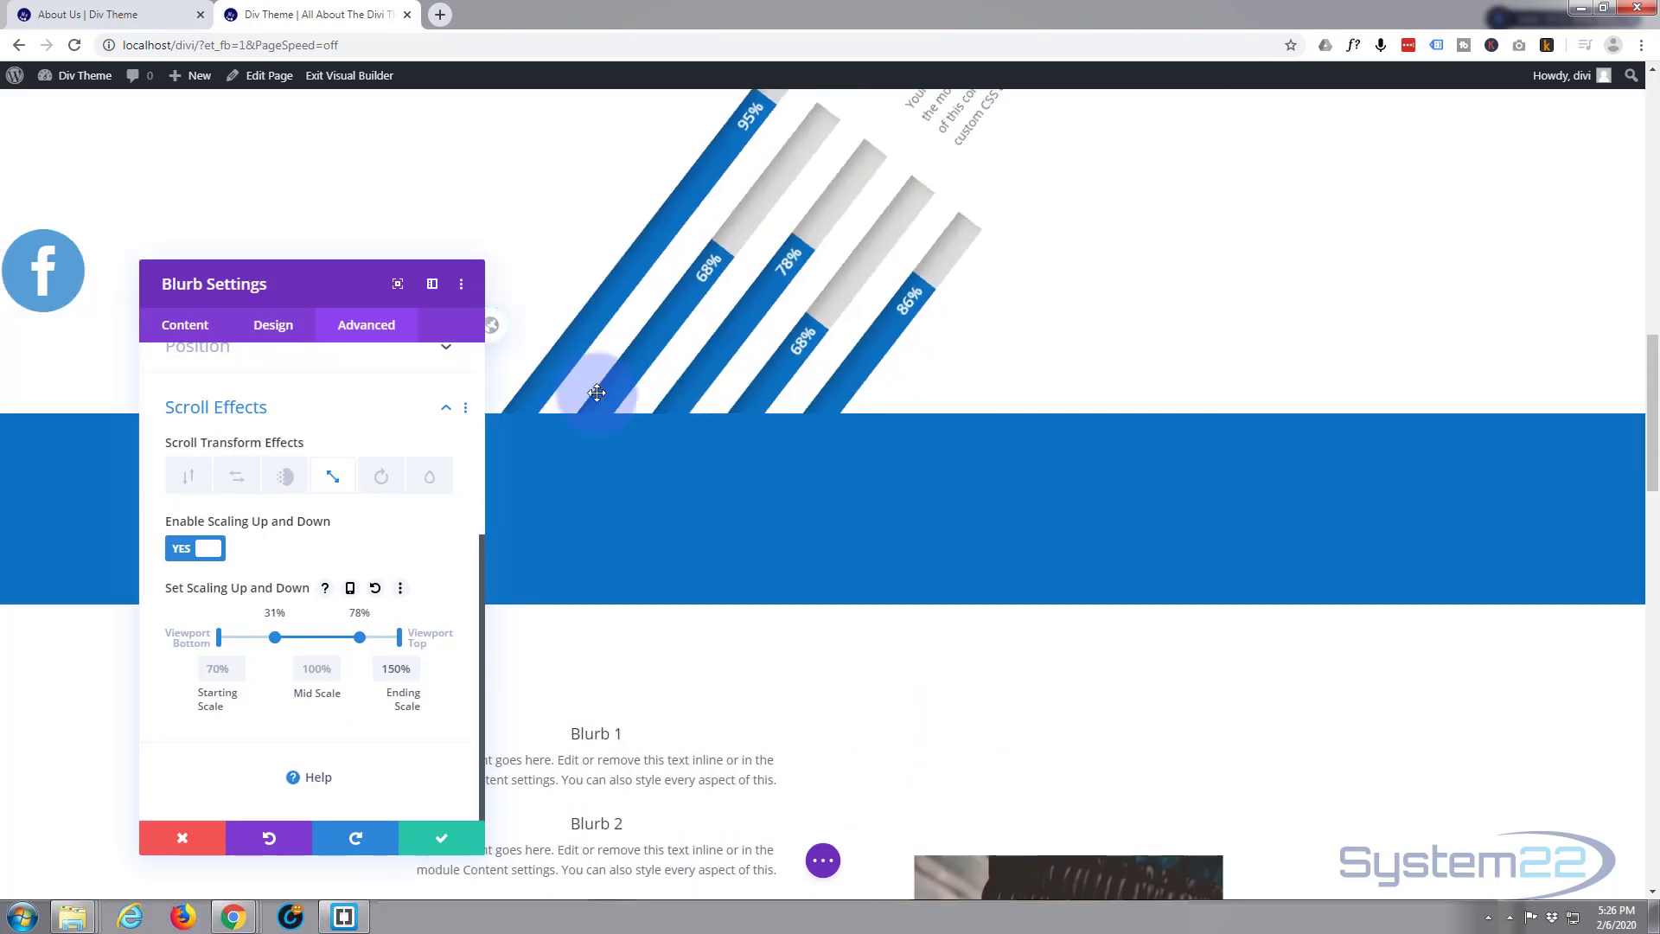
scroll(601, 387, "down", 3)
scroll(601, 387, "down", 5)
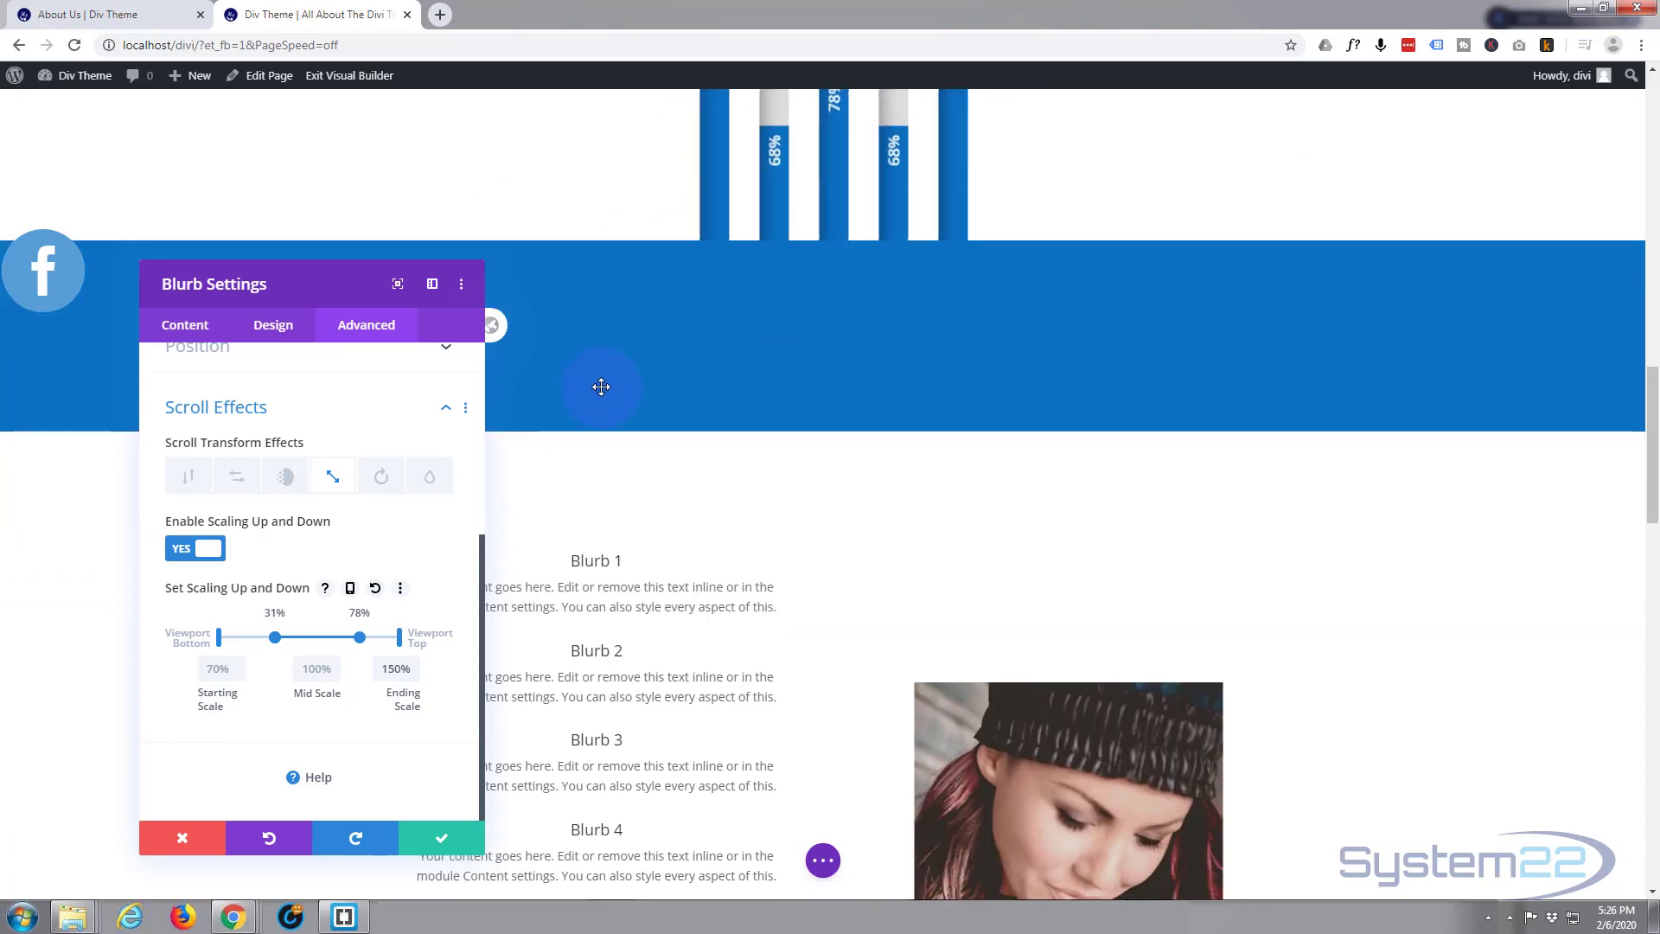
scroll(604, 387, "down", 1)
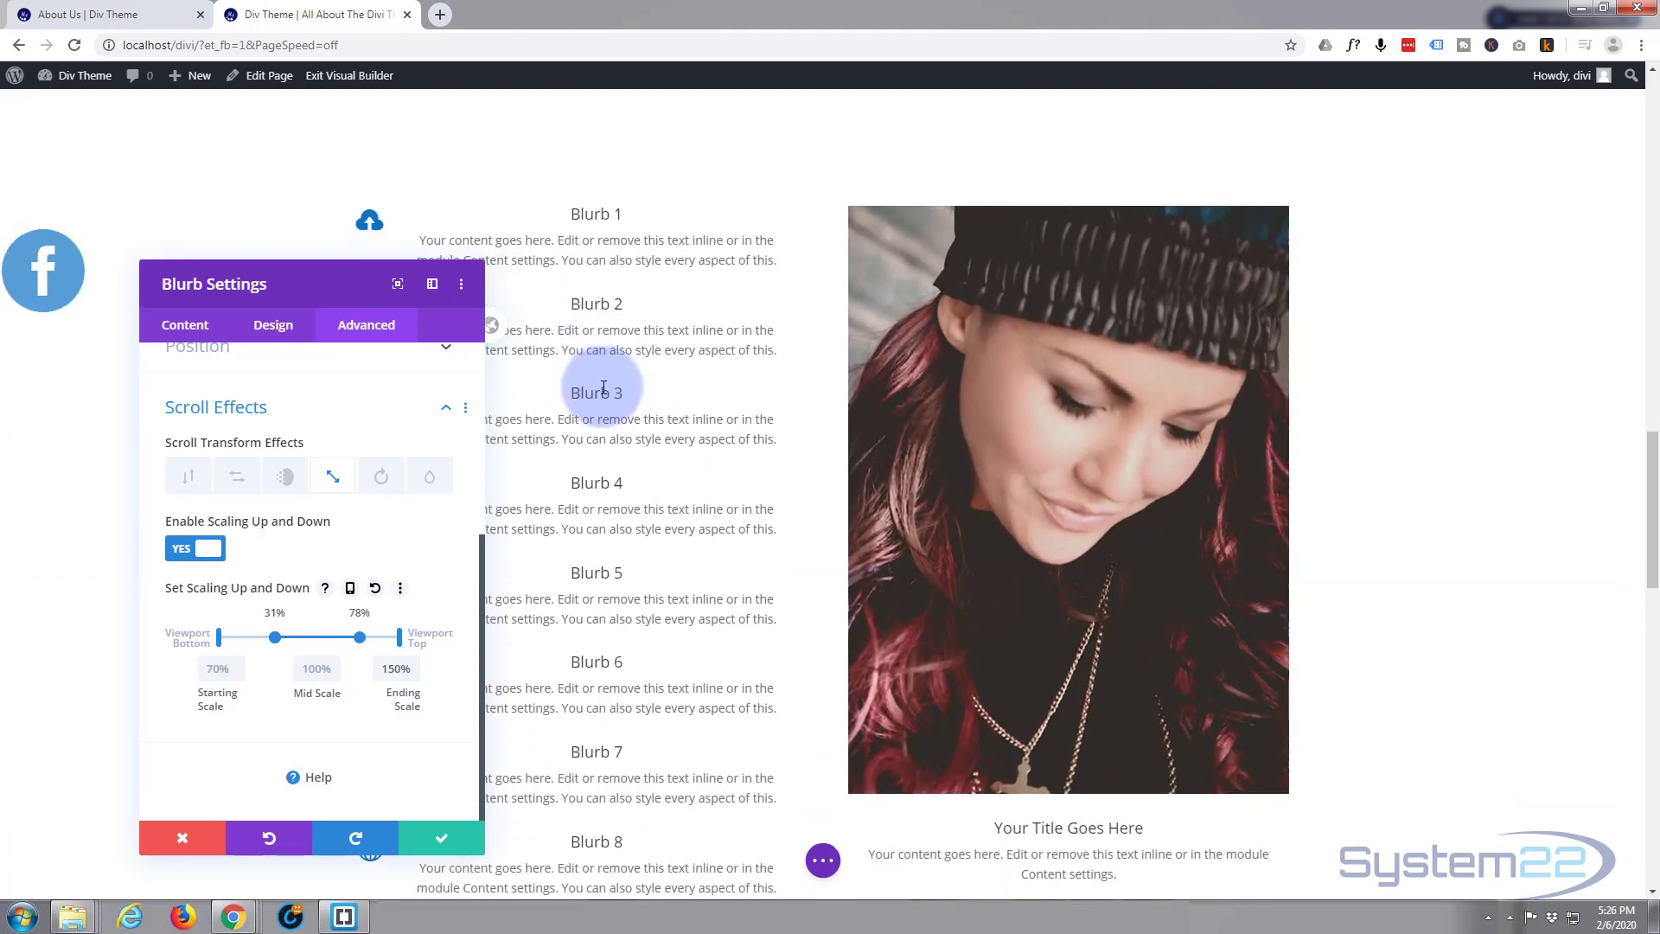
scroll(604, 387, "down", 5)
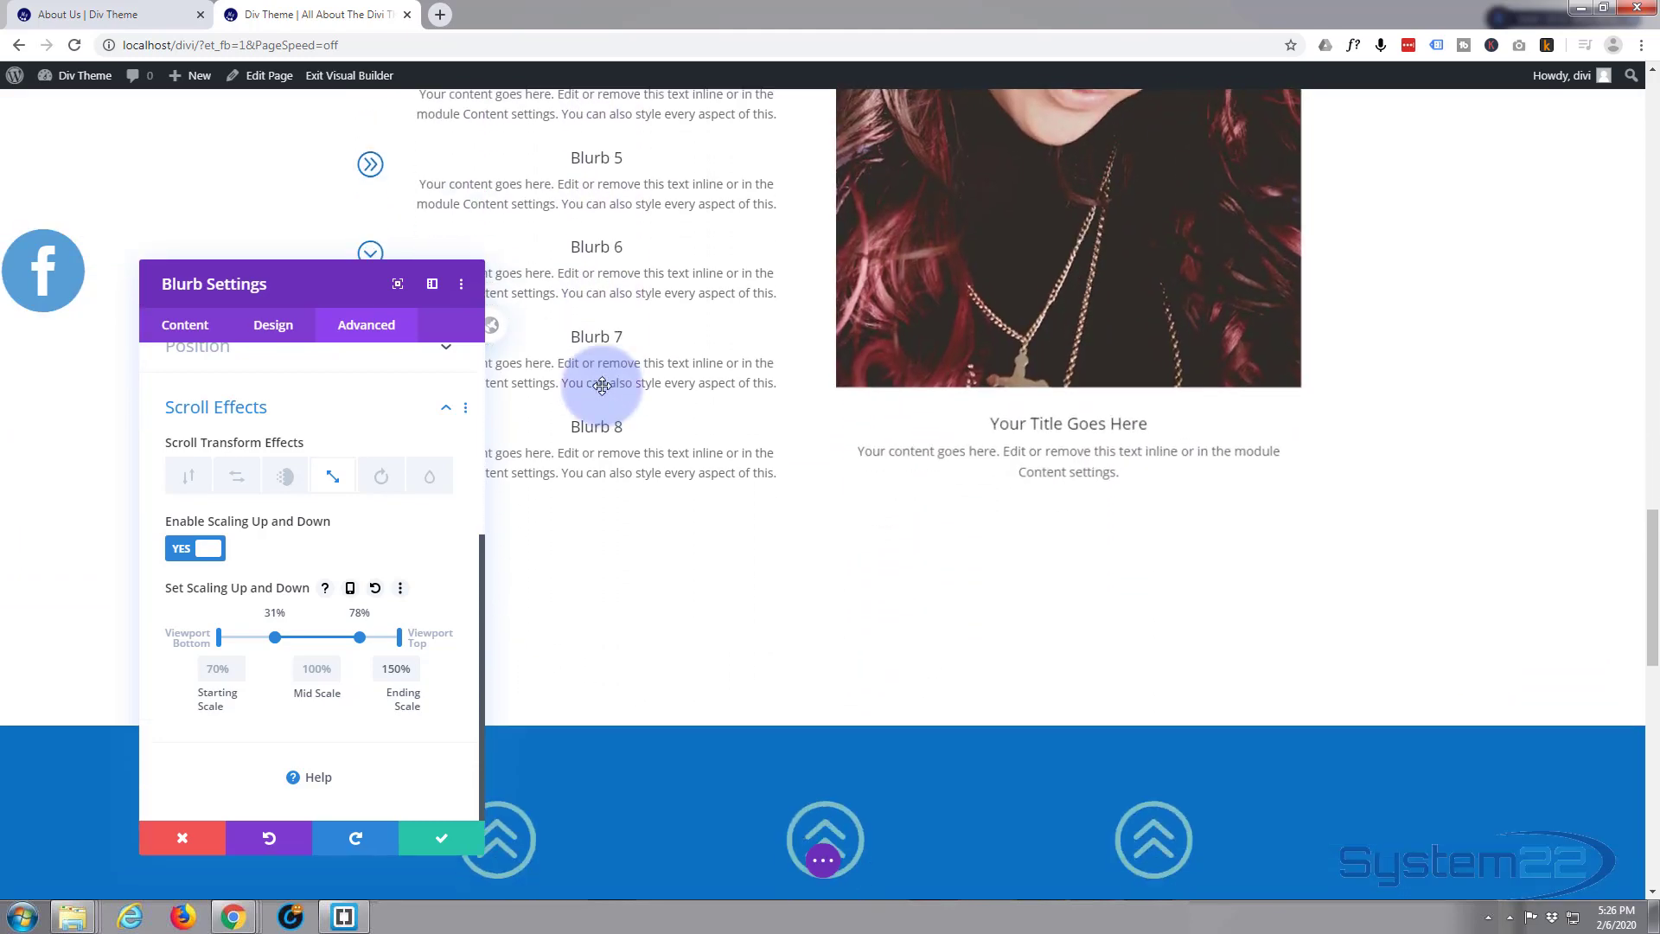
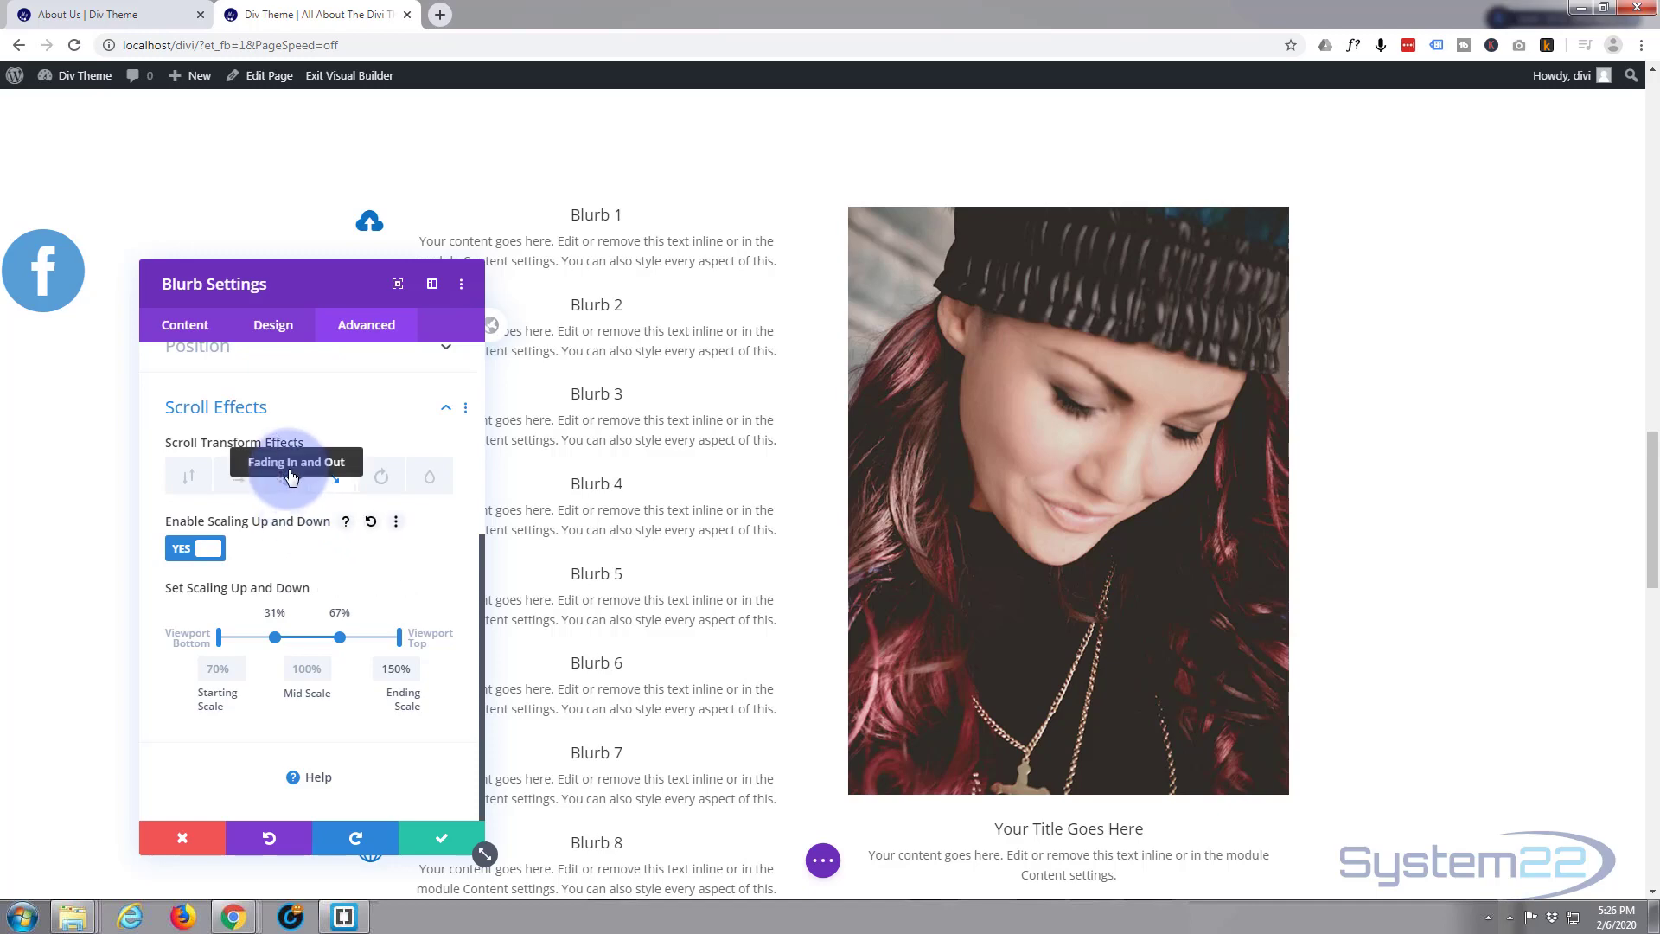
Step: Enable Fading In and Out for the image blurb, with a mid opacity range of 21% to 75% and ending opacity 0%
left_click(289, 476)
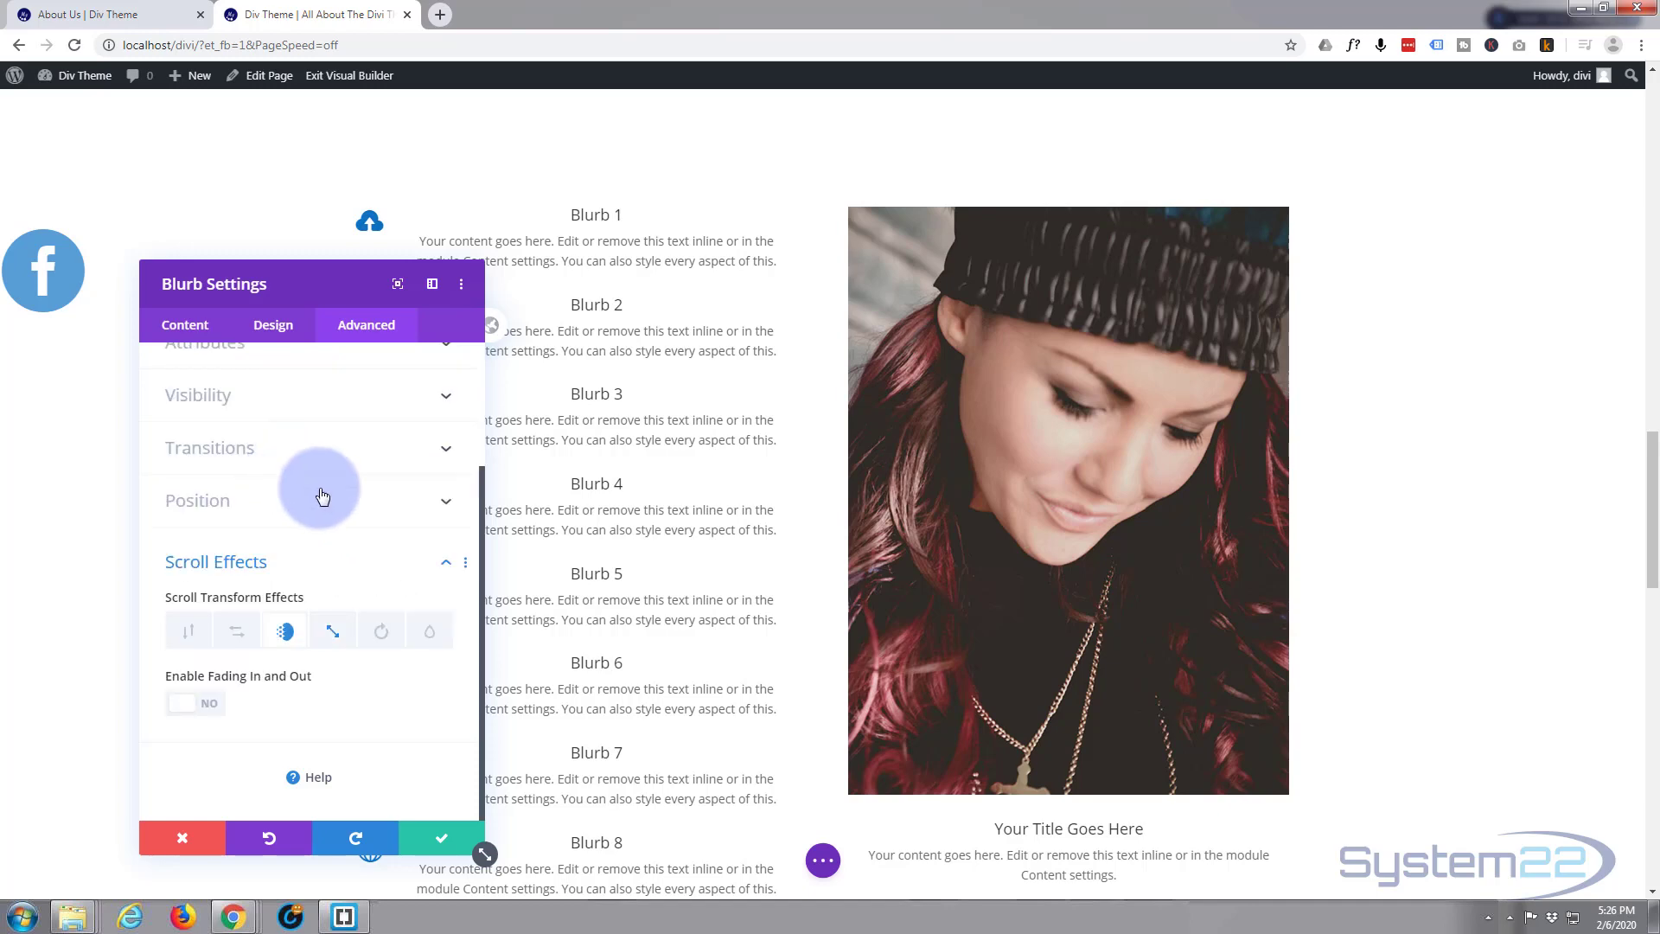
left_click(197, 703)
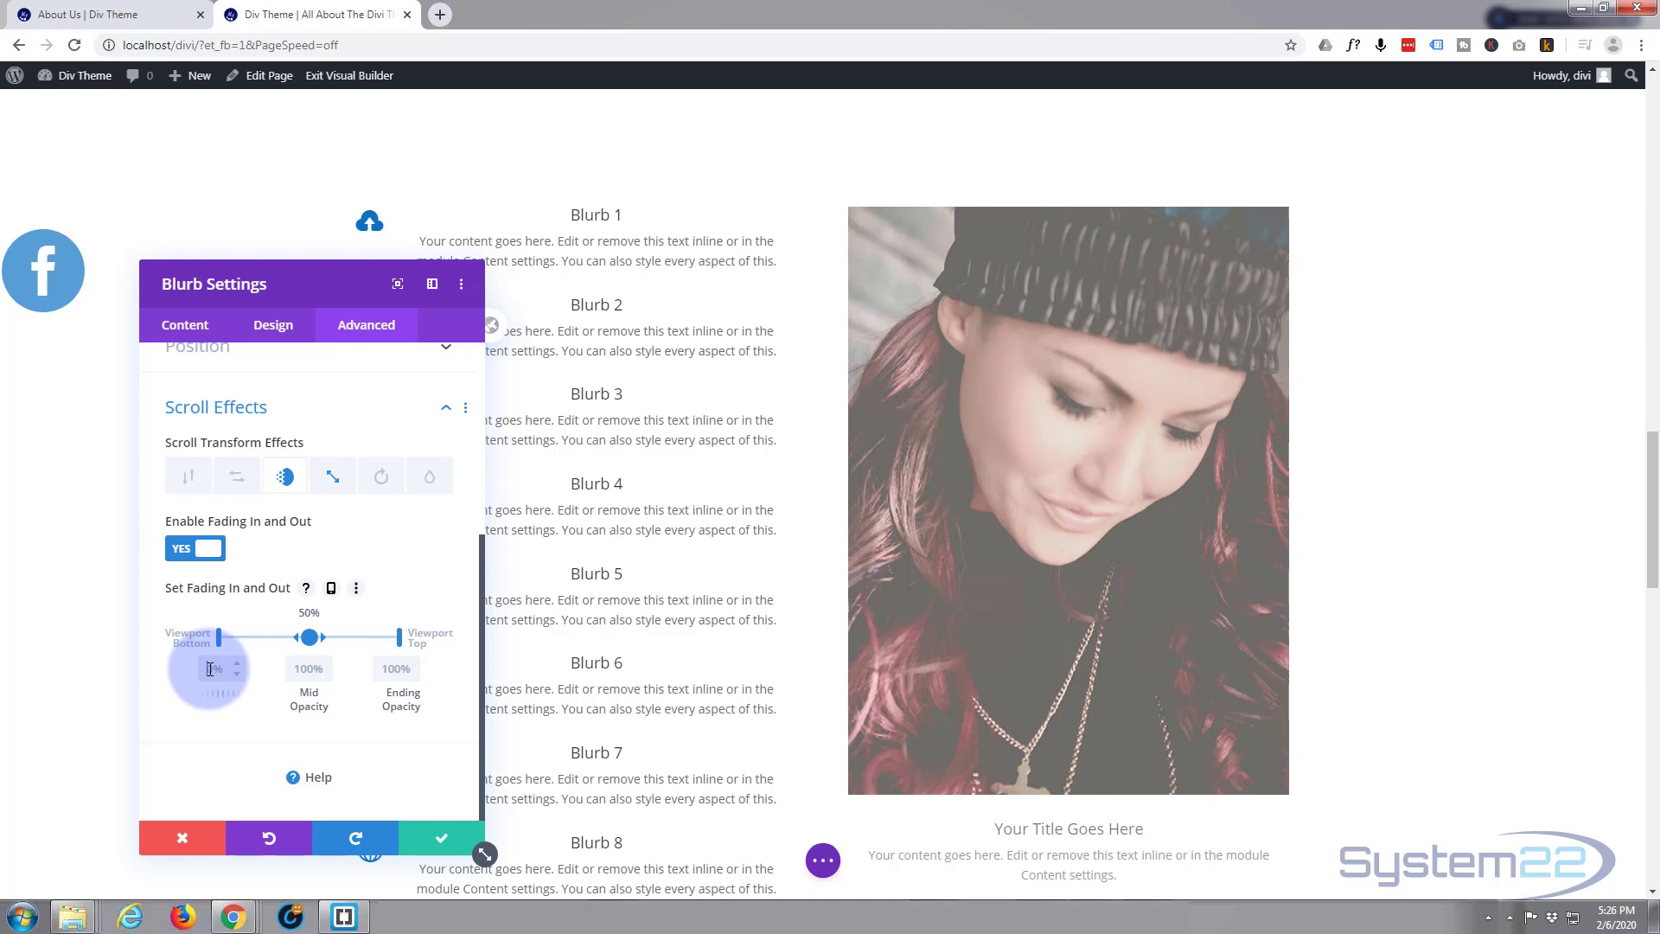
scroll(730, 536, "up", 4)
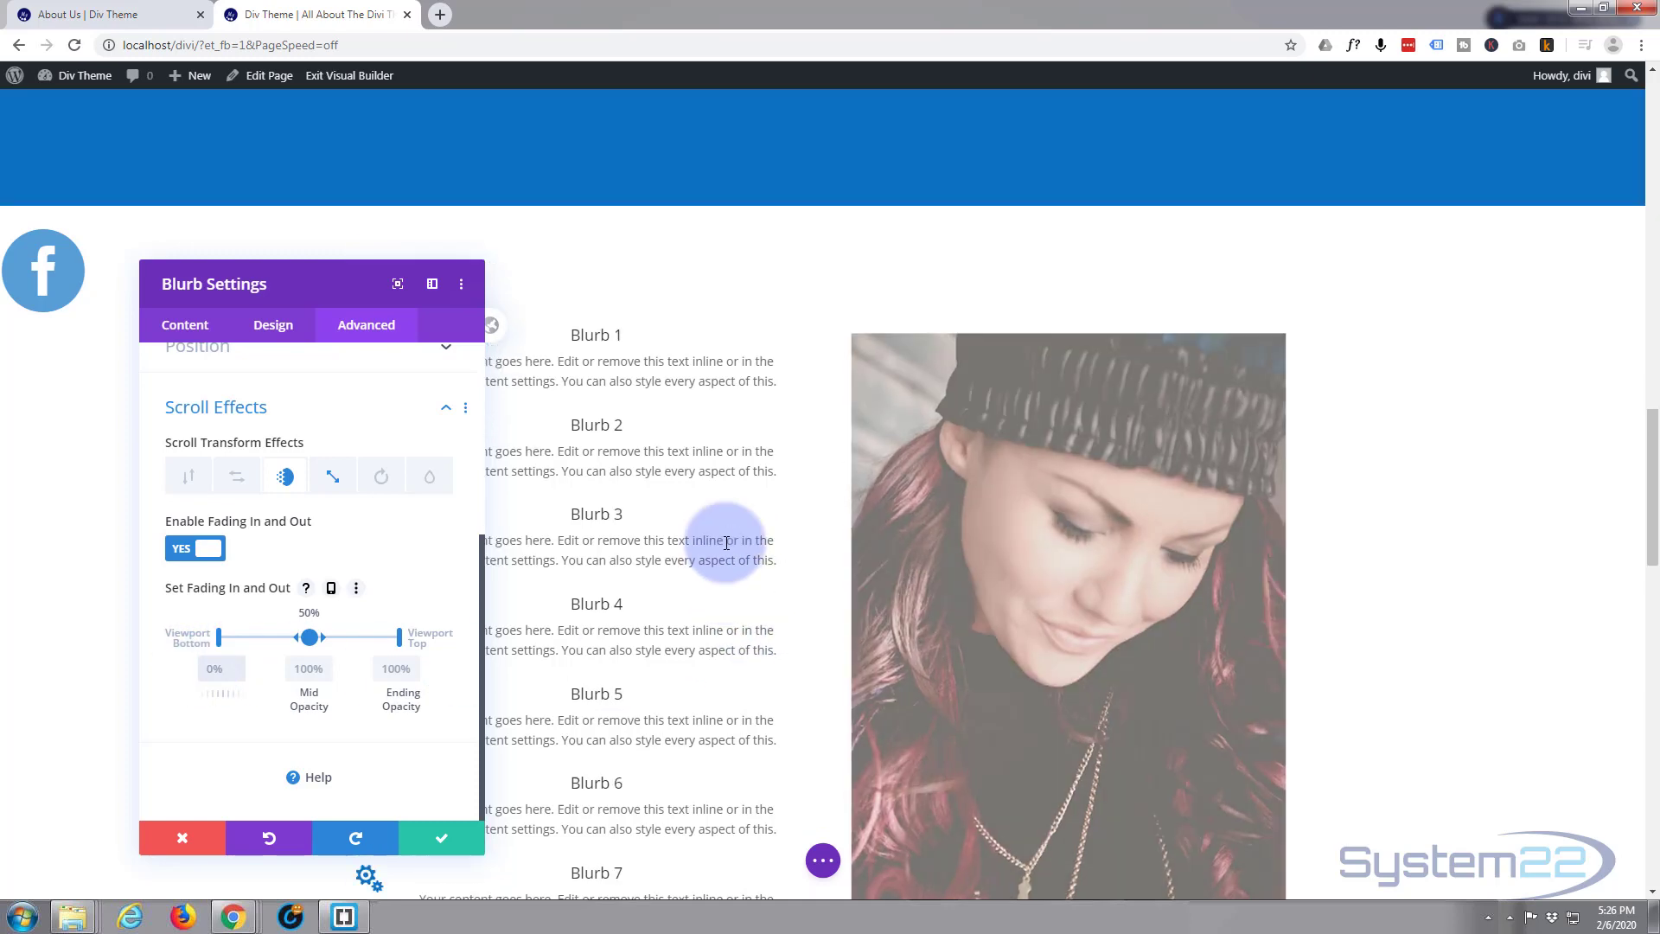
scroll(725, 538, "down", 2)
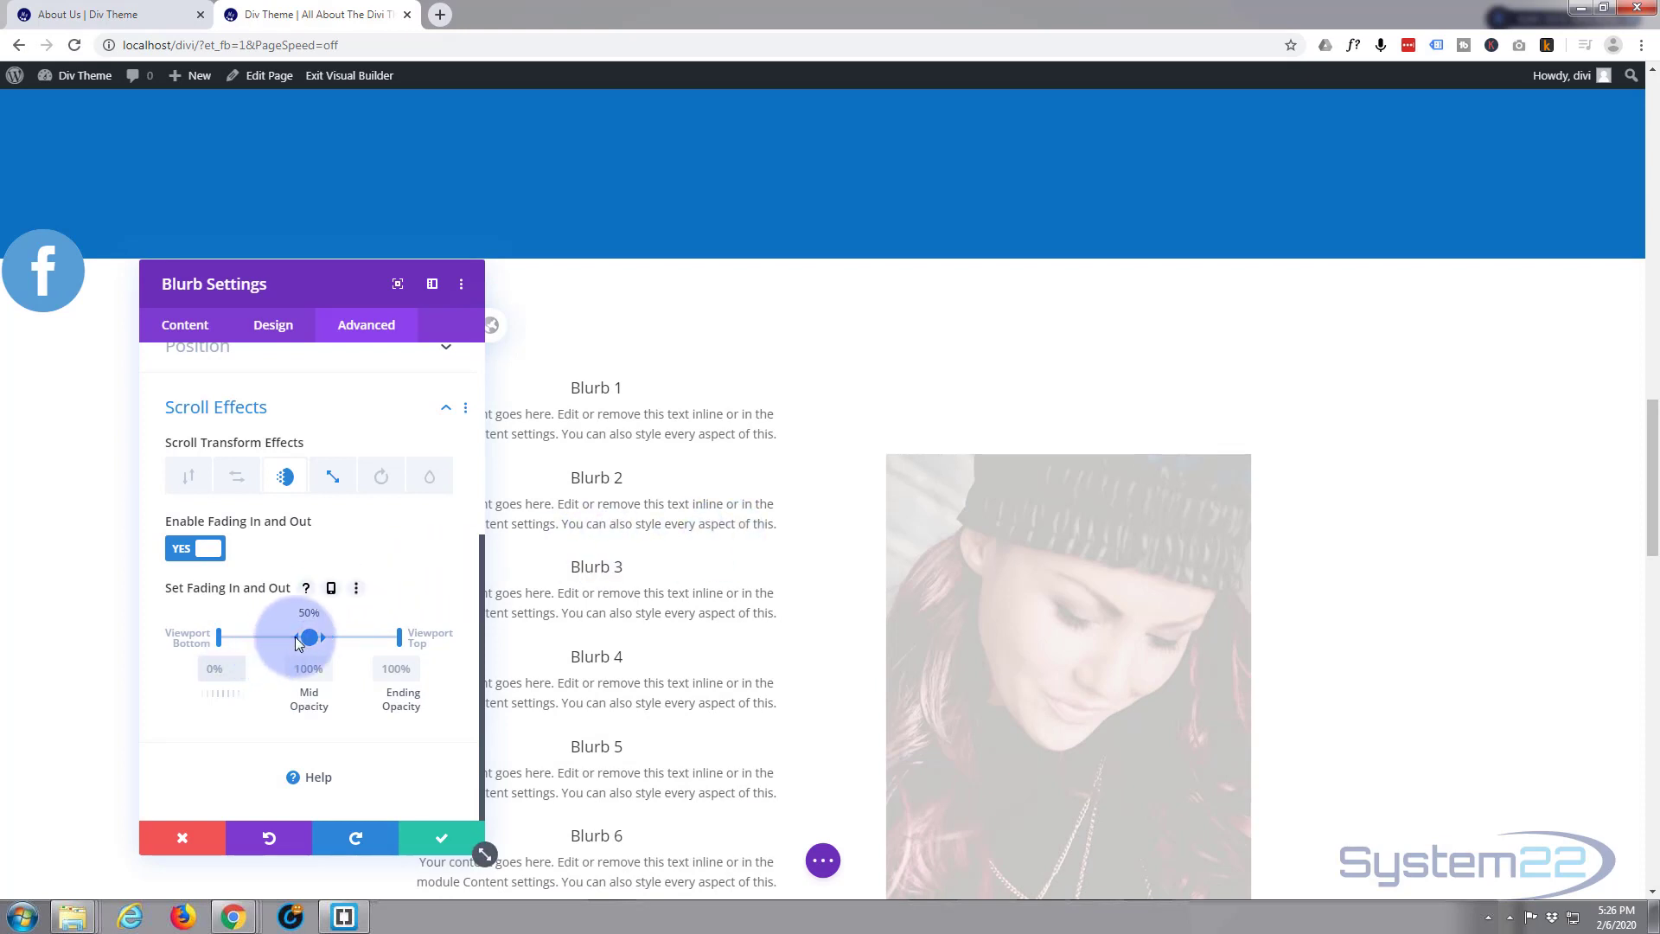
left_click_drag(299, 640, 240, 636)
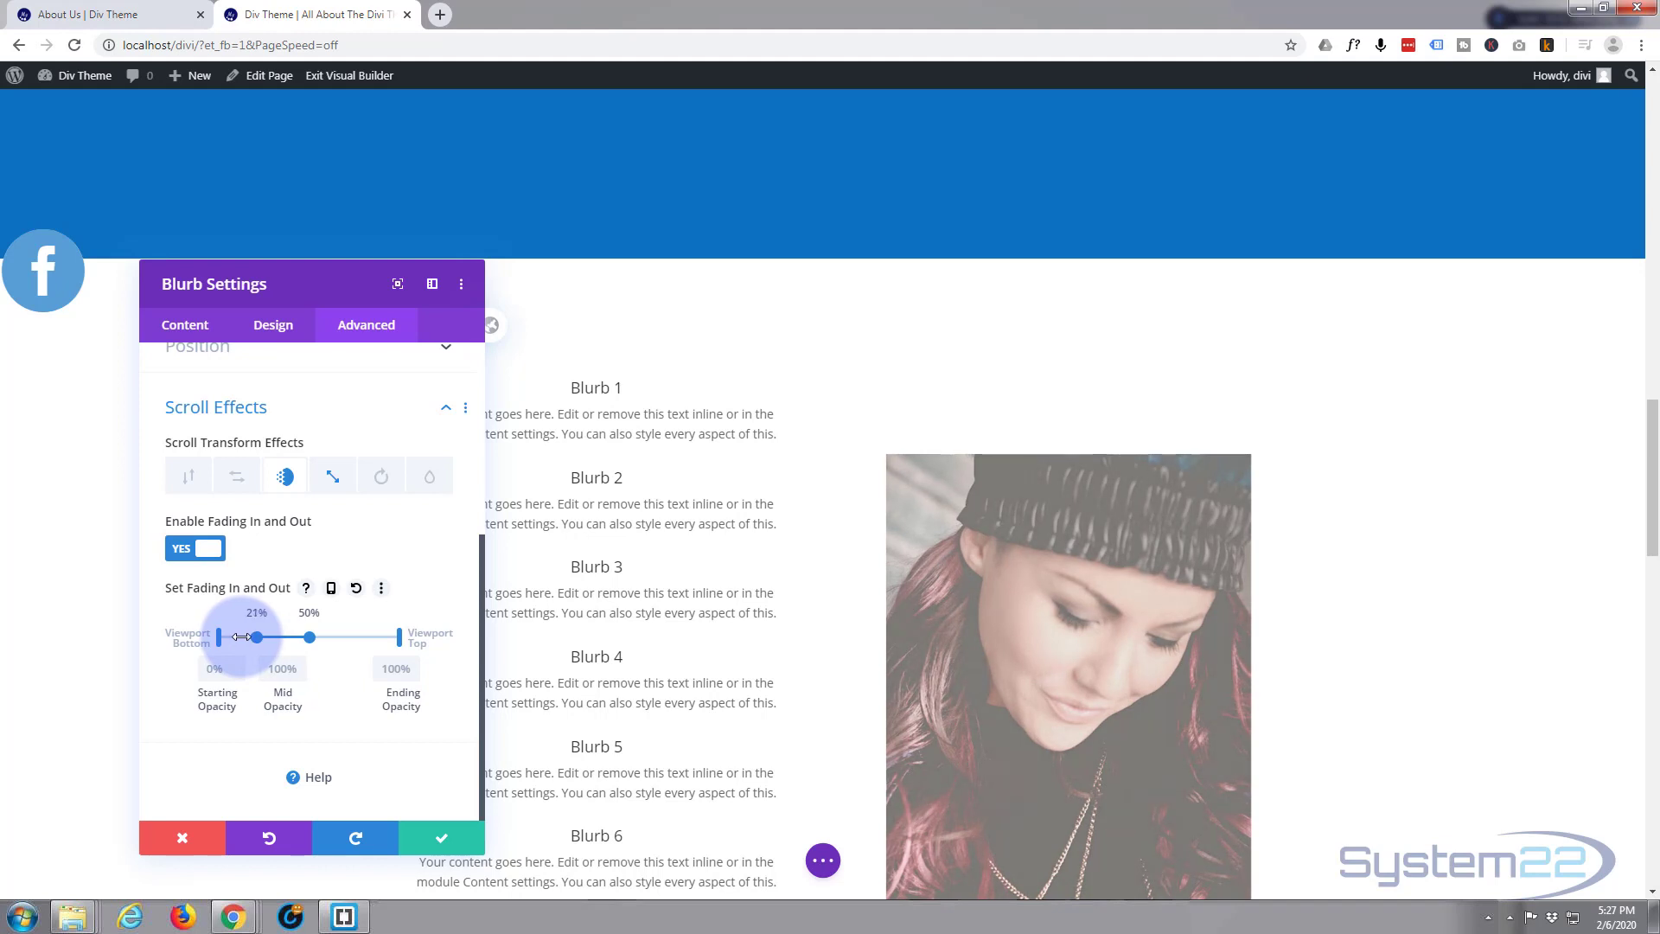
left_click_drag(312, 637, 361, 642)
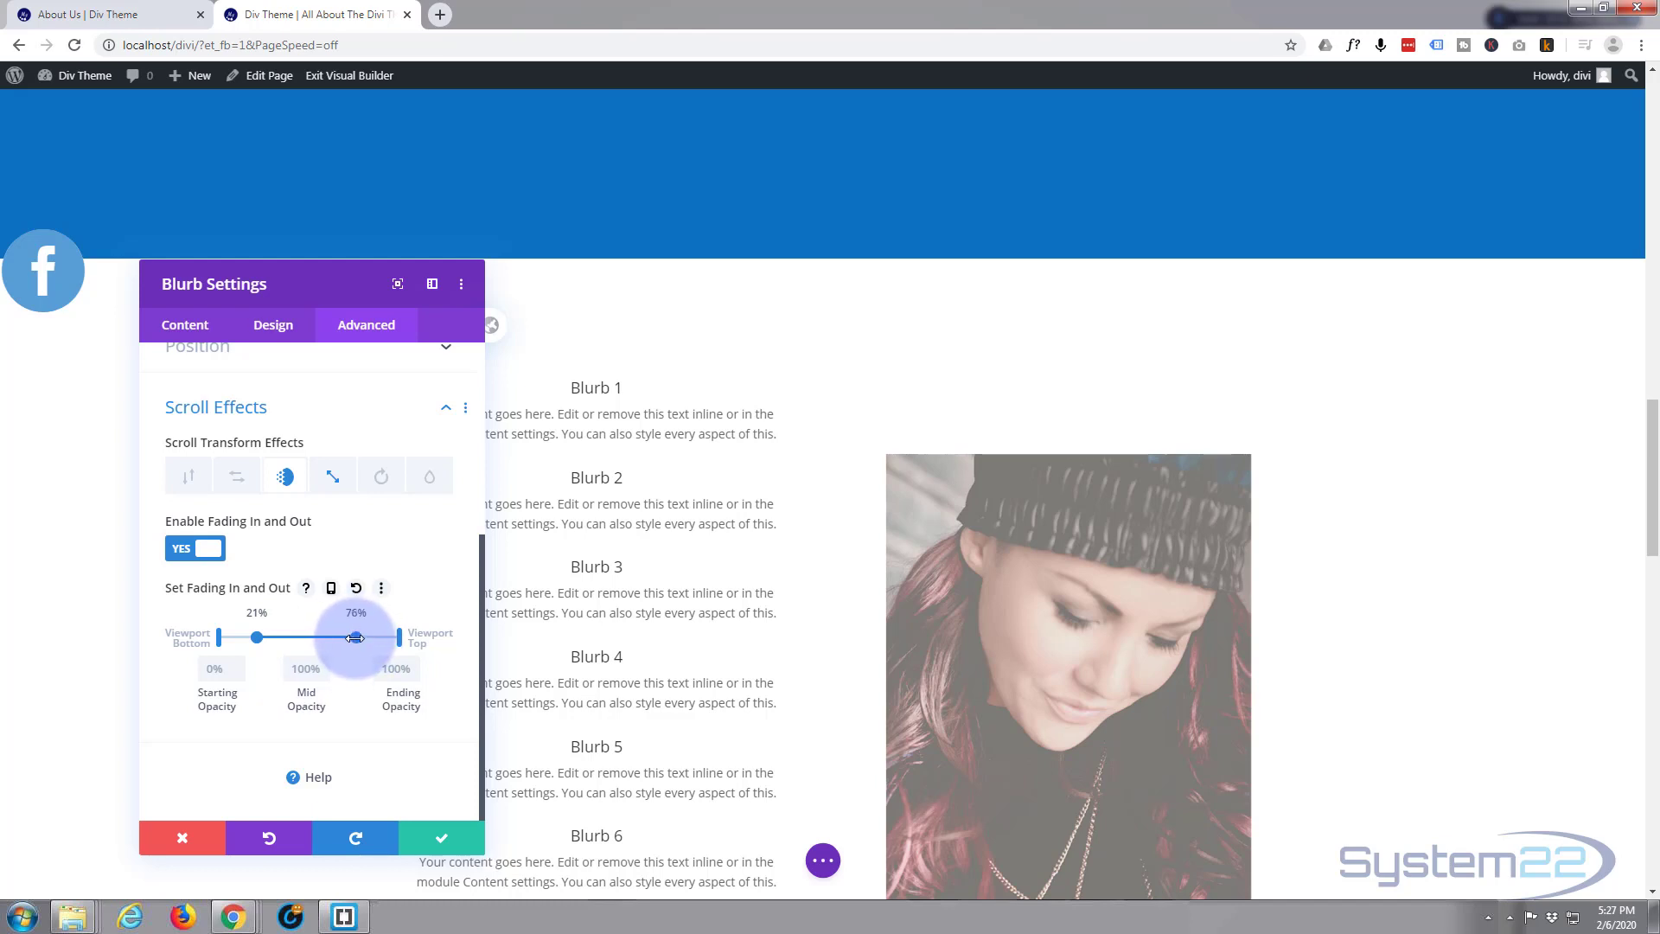
left_click(404, 668)
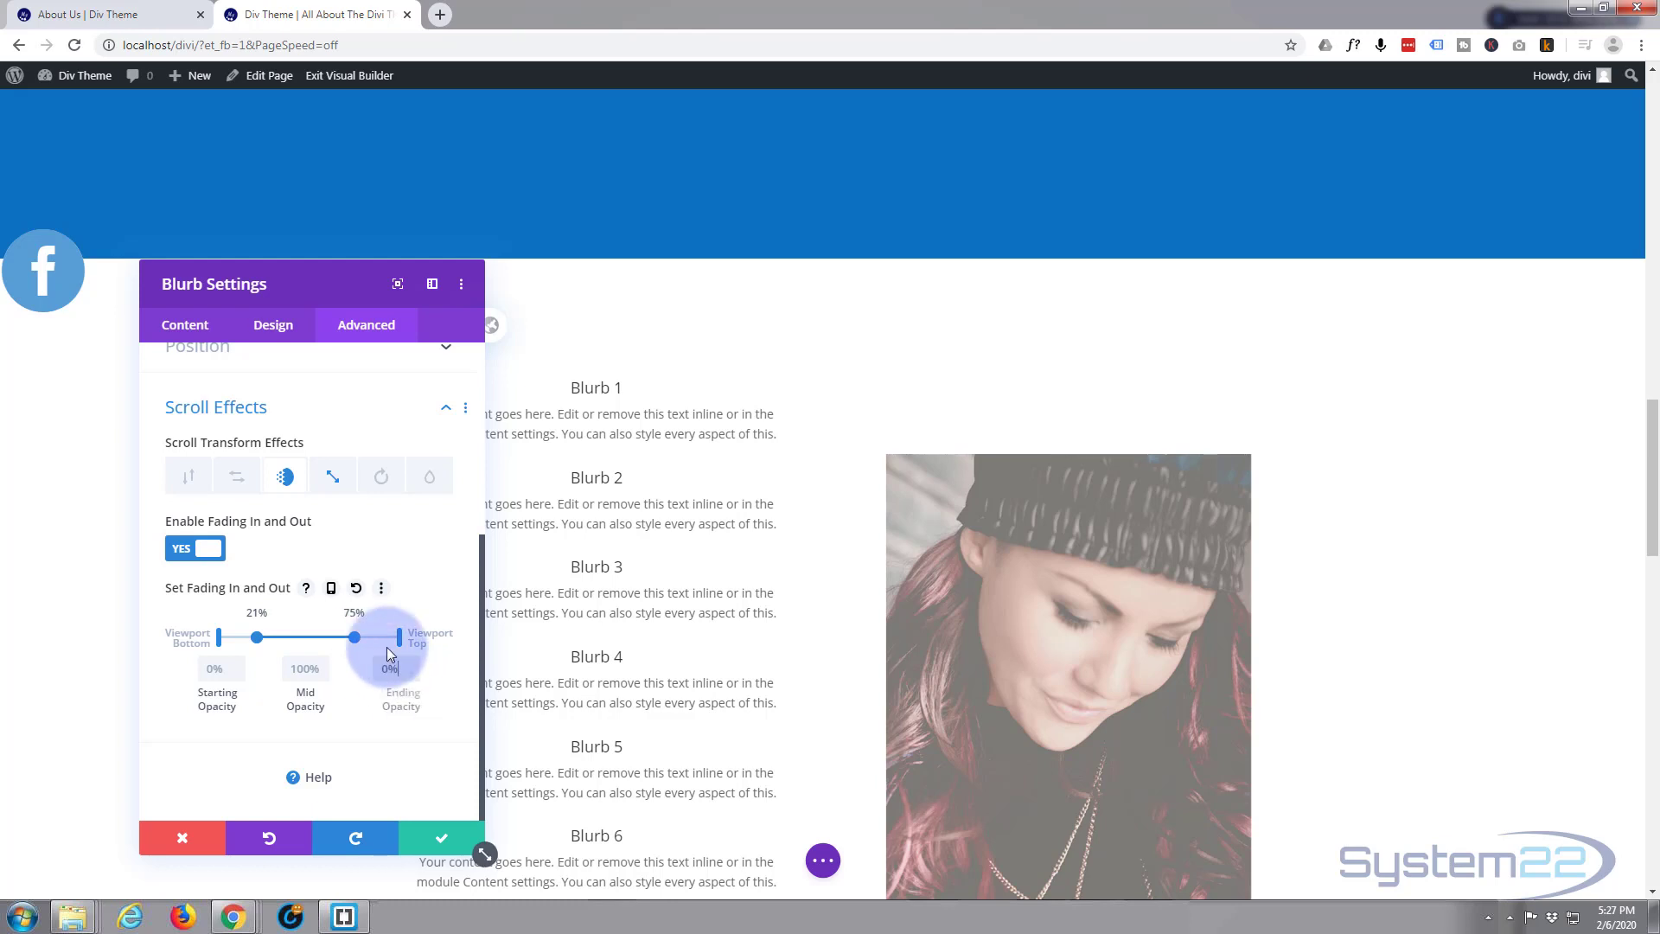
Step: Preview the image blurb's combined fading and scaling as it enters and leaves the viewport, checking where the fade-out starts
scroll(631, 435, "up", 1)
scroll(631, 434, "up", 3)
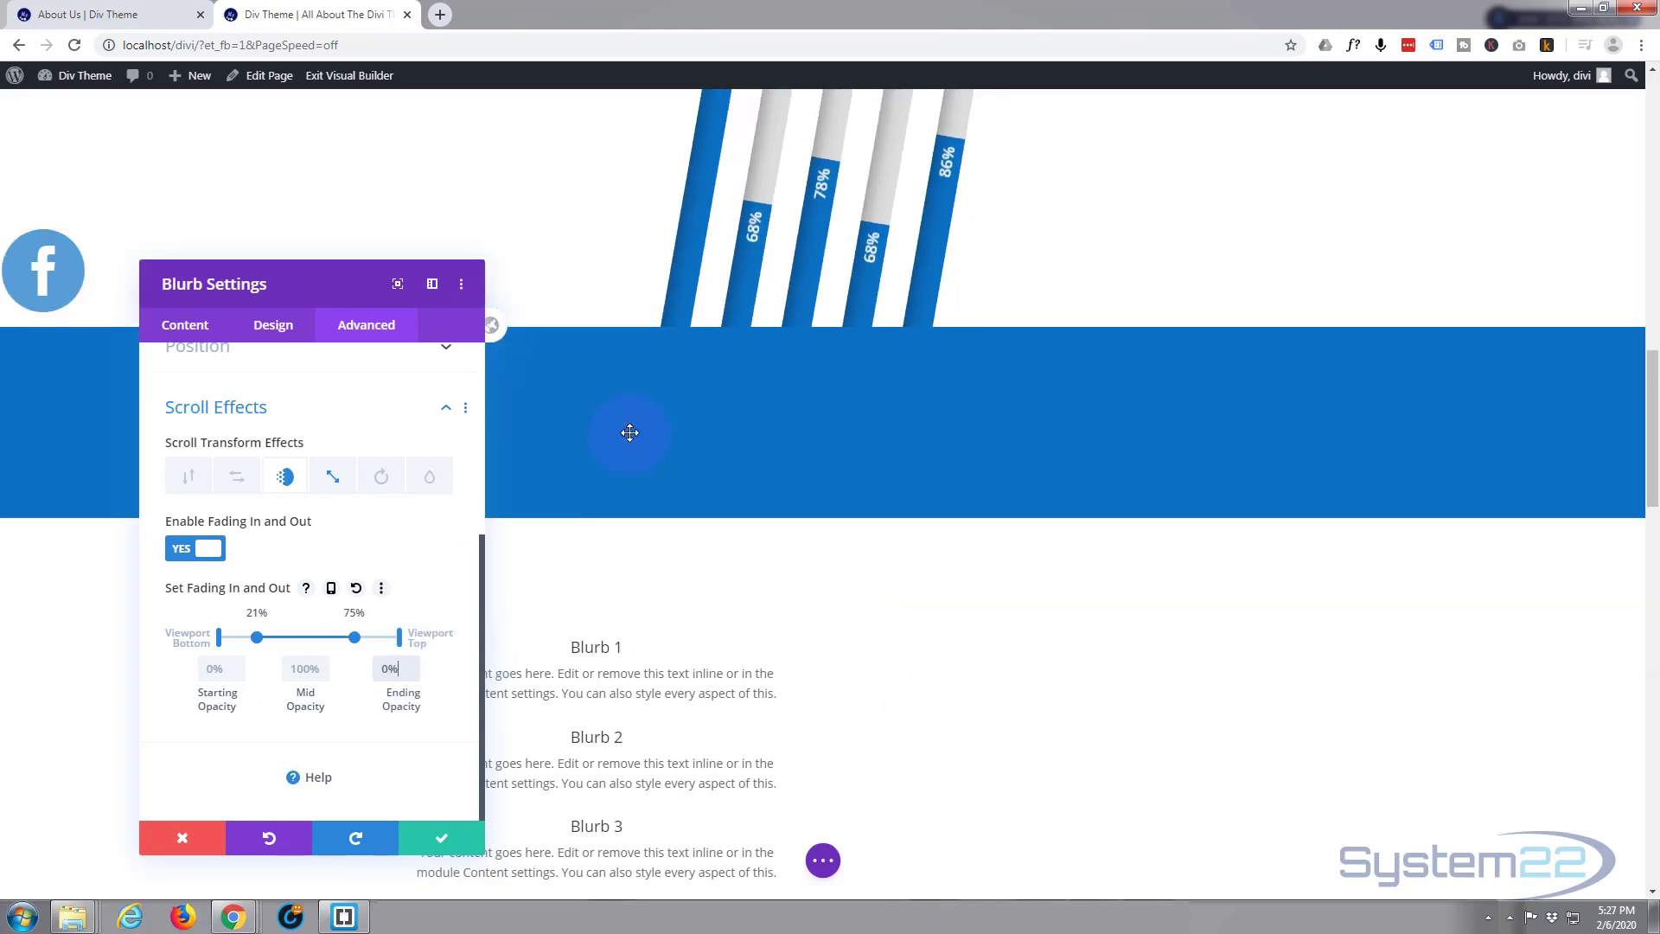
scroll(629, 432, "down", 2)
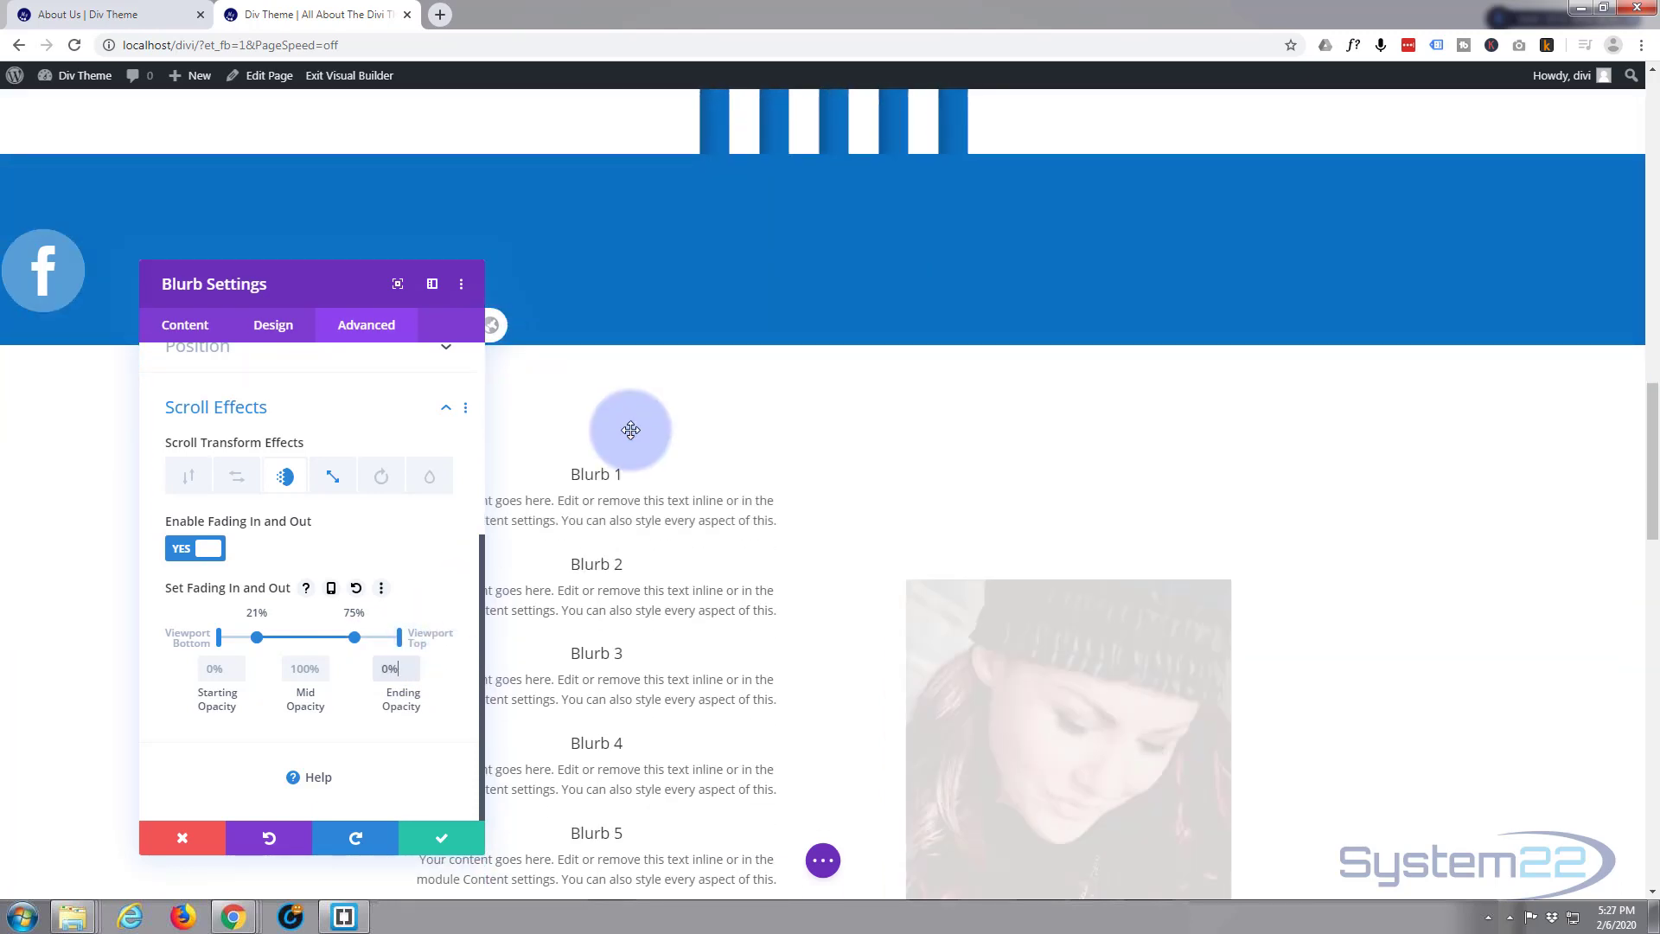
scroll(631, 430, "down", 3)
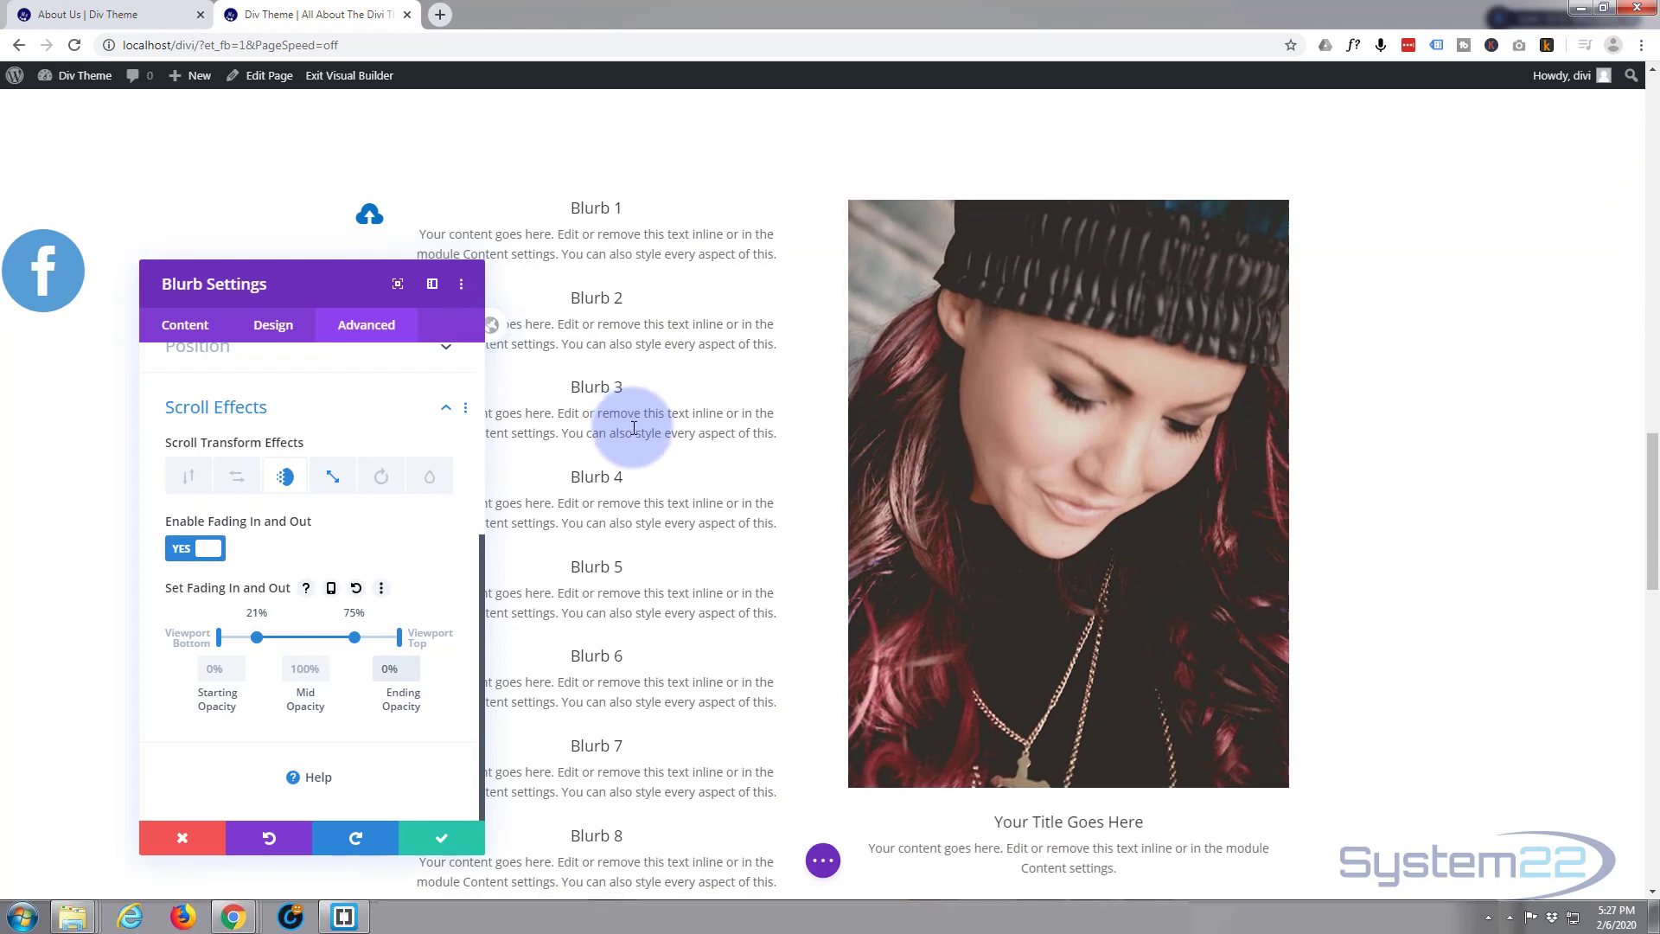
scroll(633, 428, "down", 5)
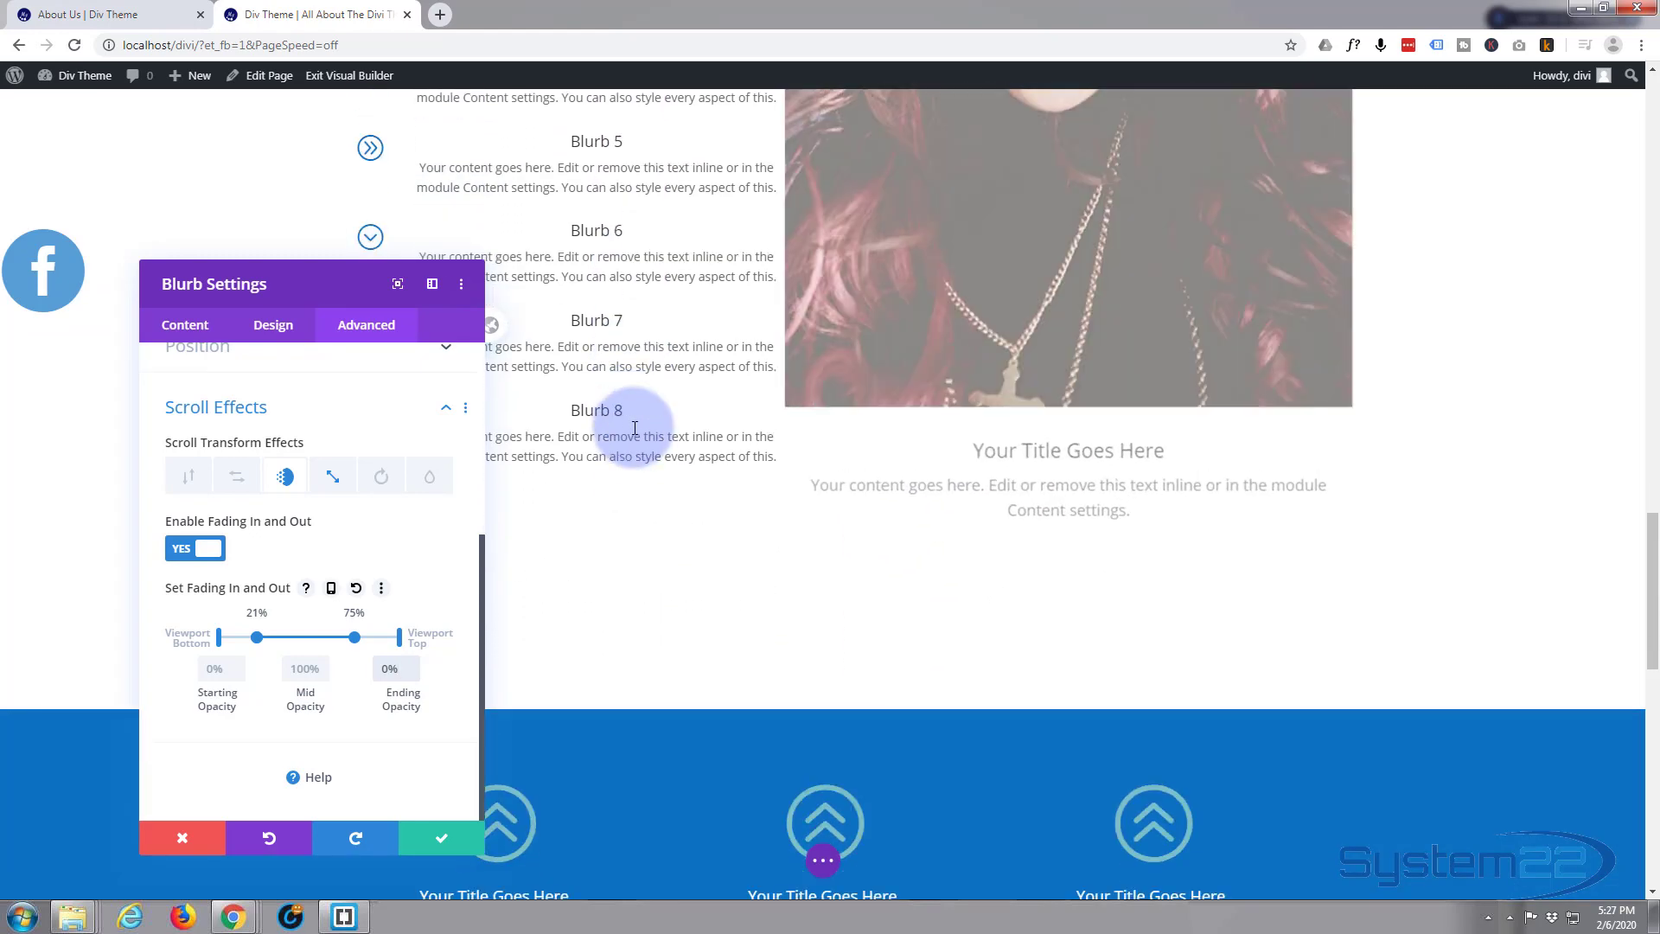
scroll(634, 428, "down", 3)
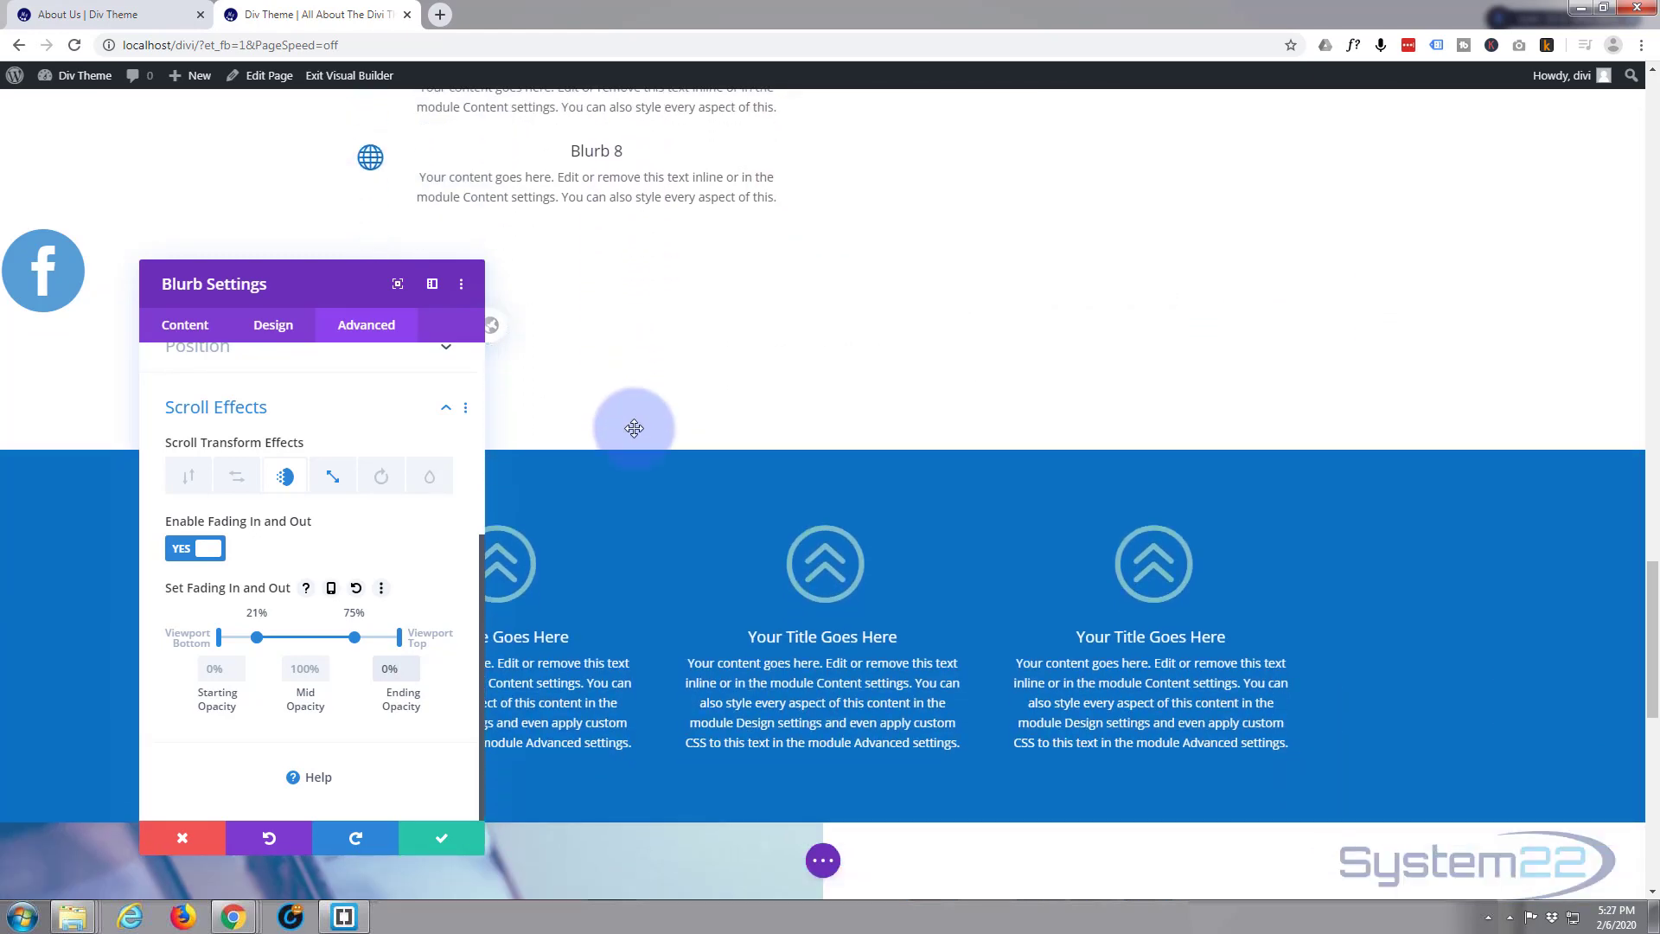
scroll(634, 428, "up", 5)
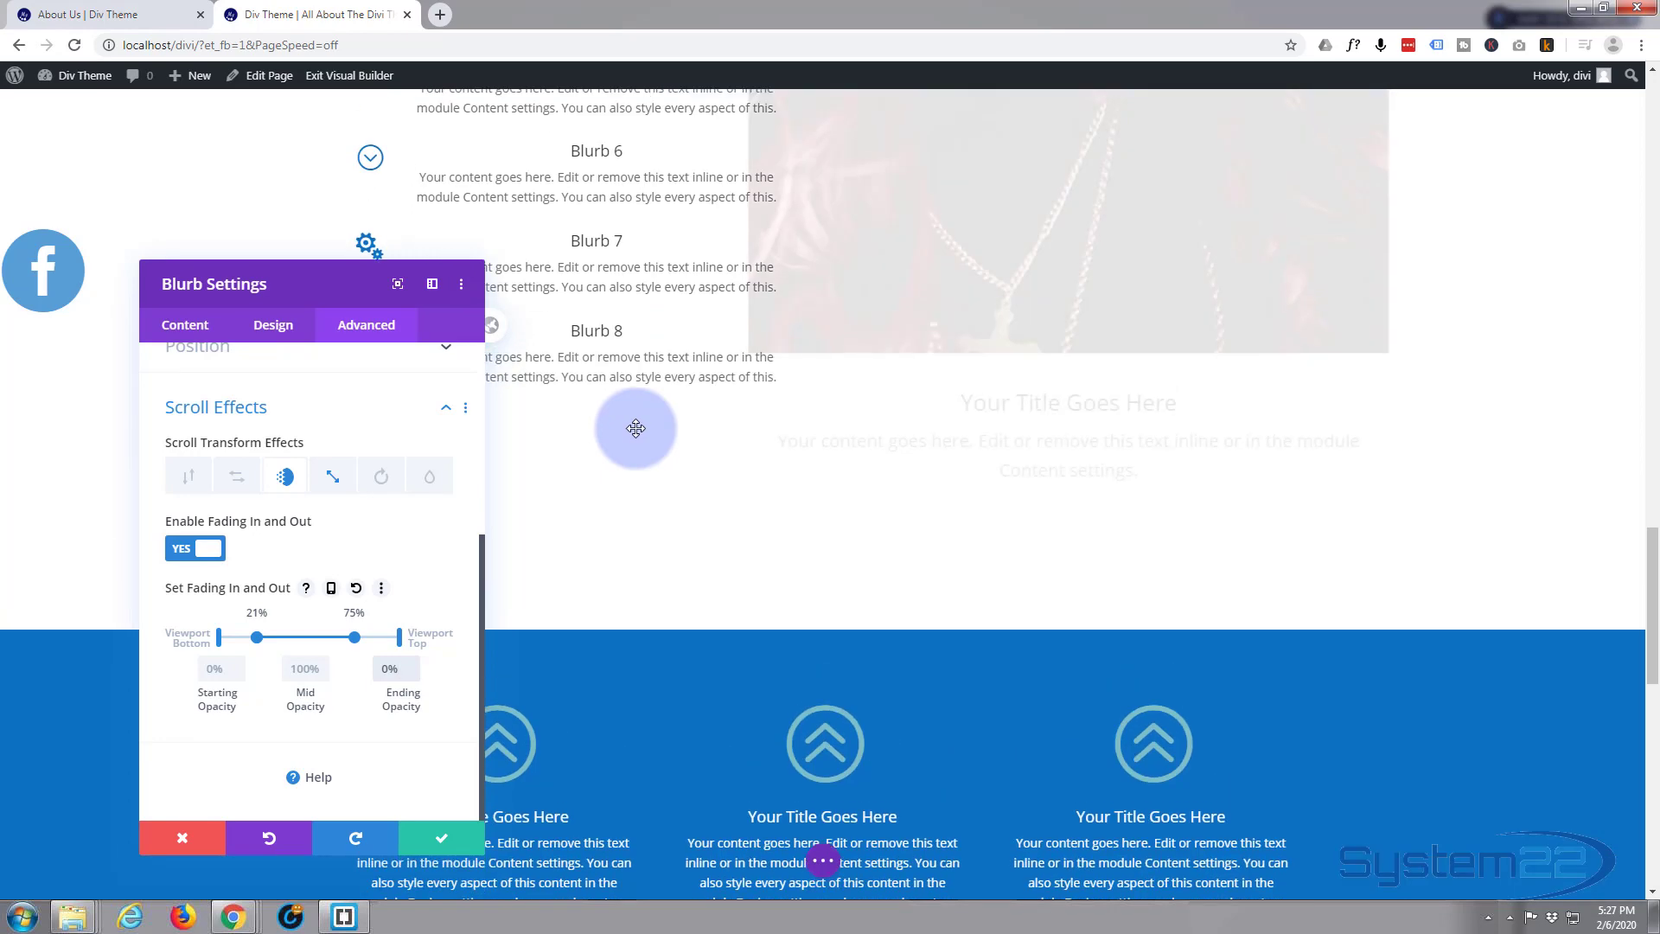
scroll(637, 428, "down", 2)
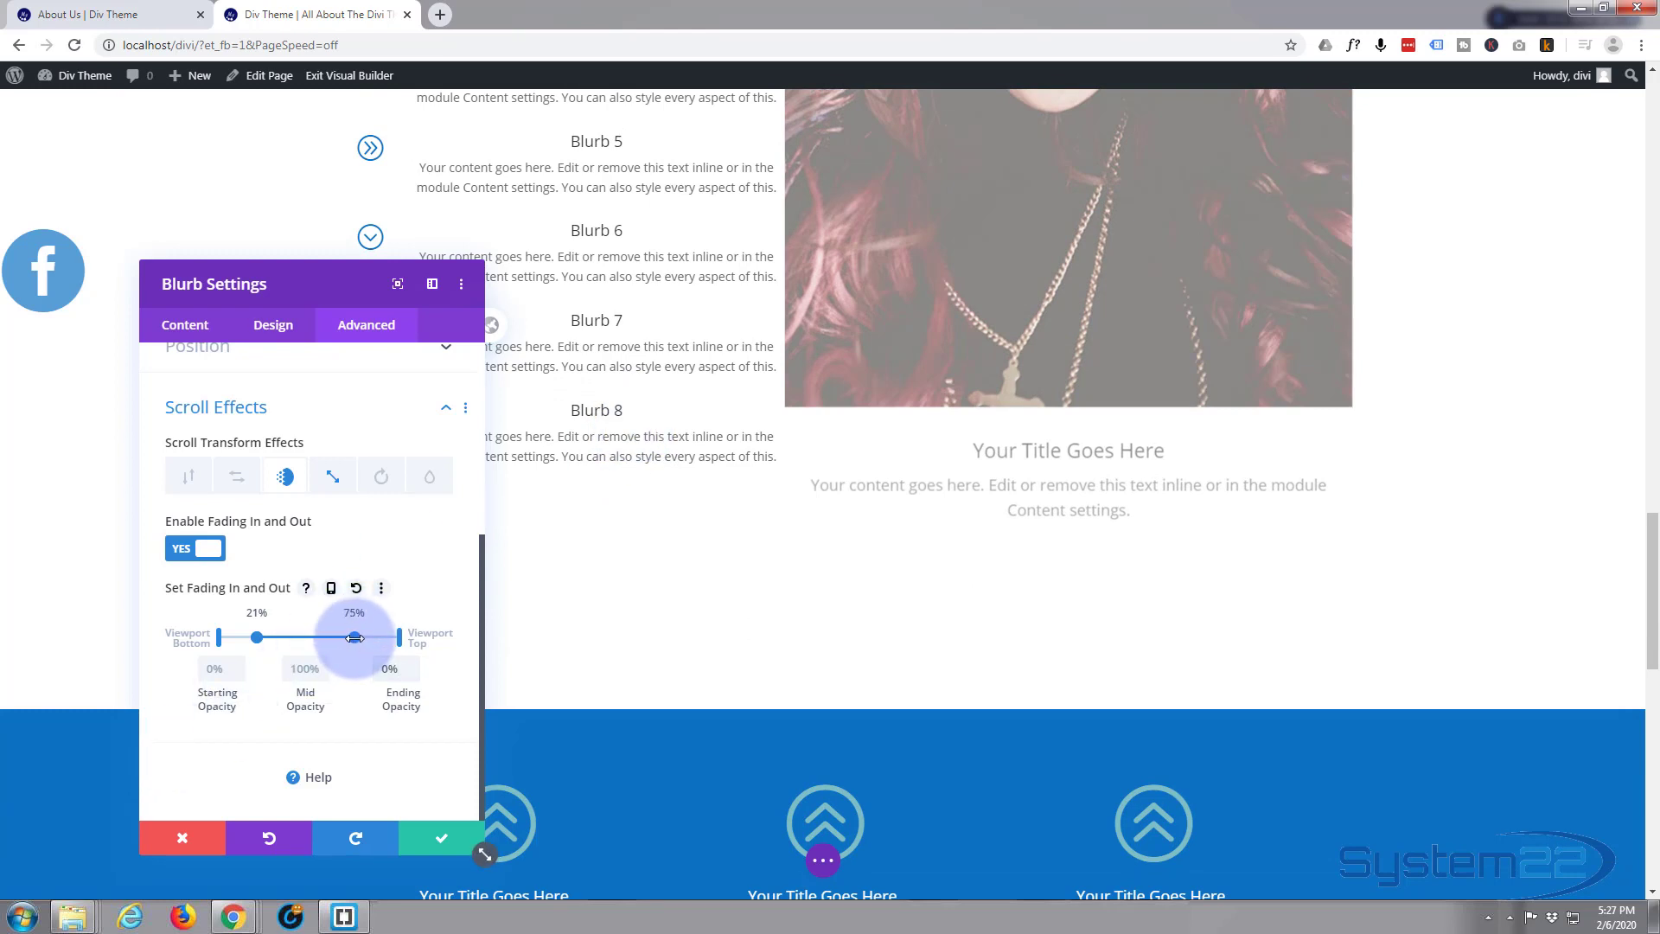
Step: Start the image blurb's fade-out earlier by setting the upper end of its mid opacity range to 68%
left_click_drag(350, 638, 346, 637)
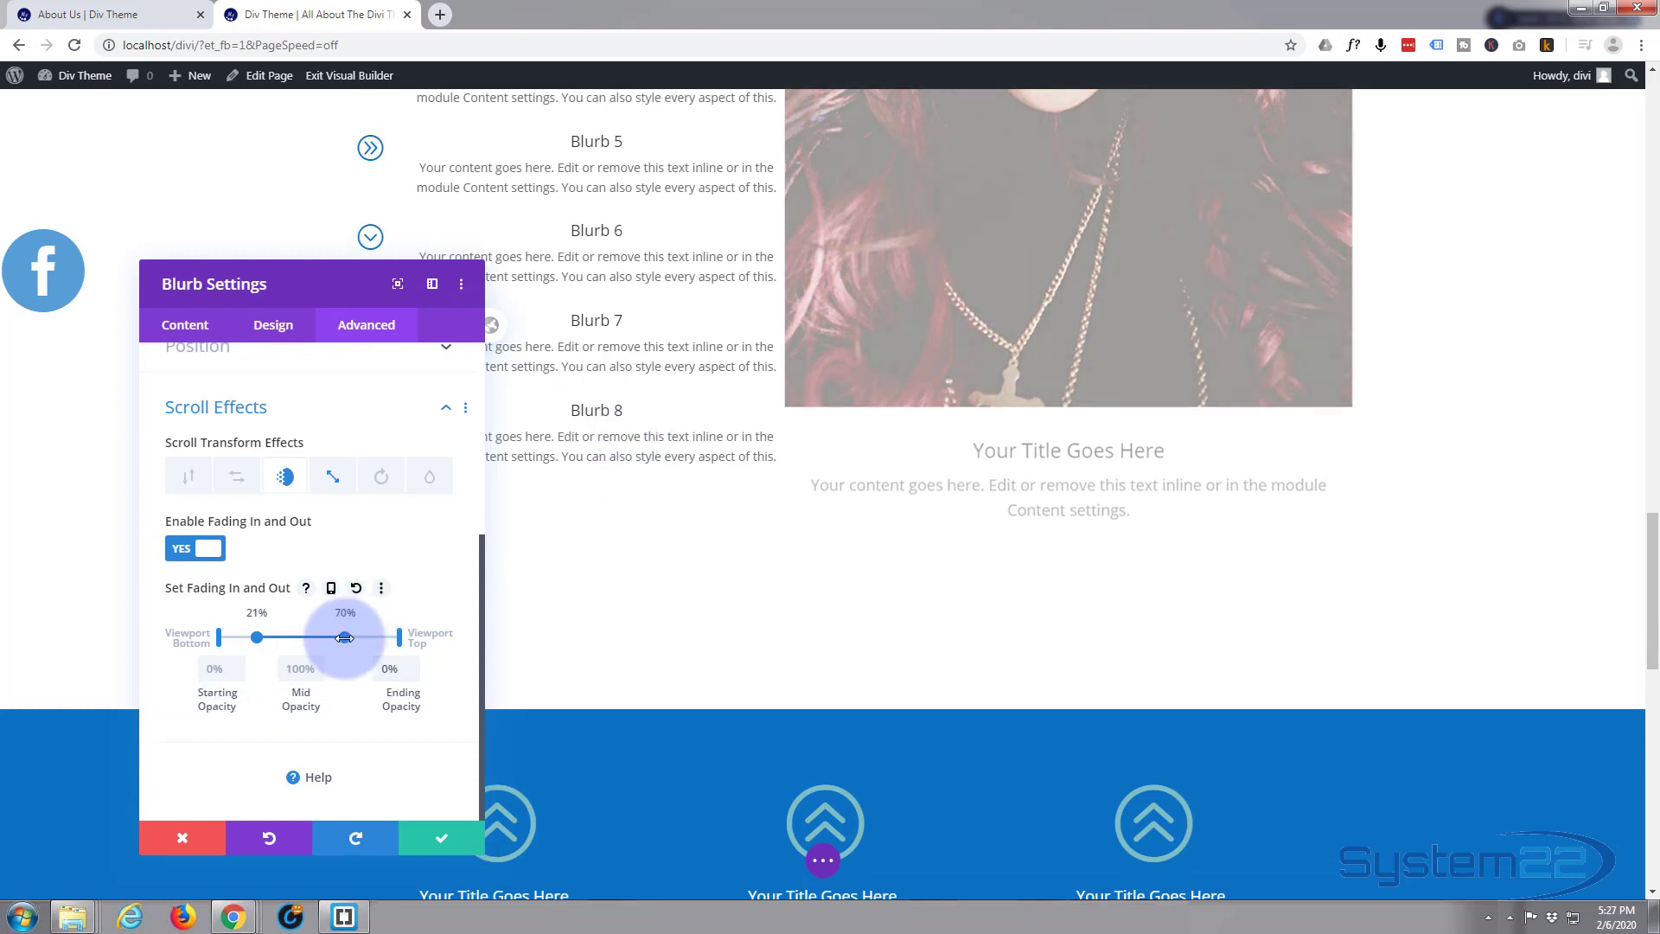
left_click_drag(340, 637, 342, 637)
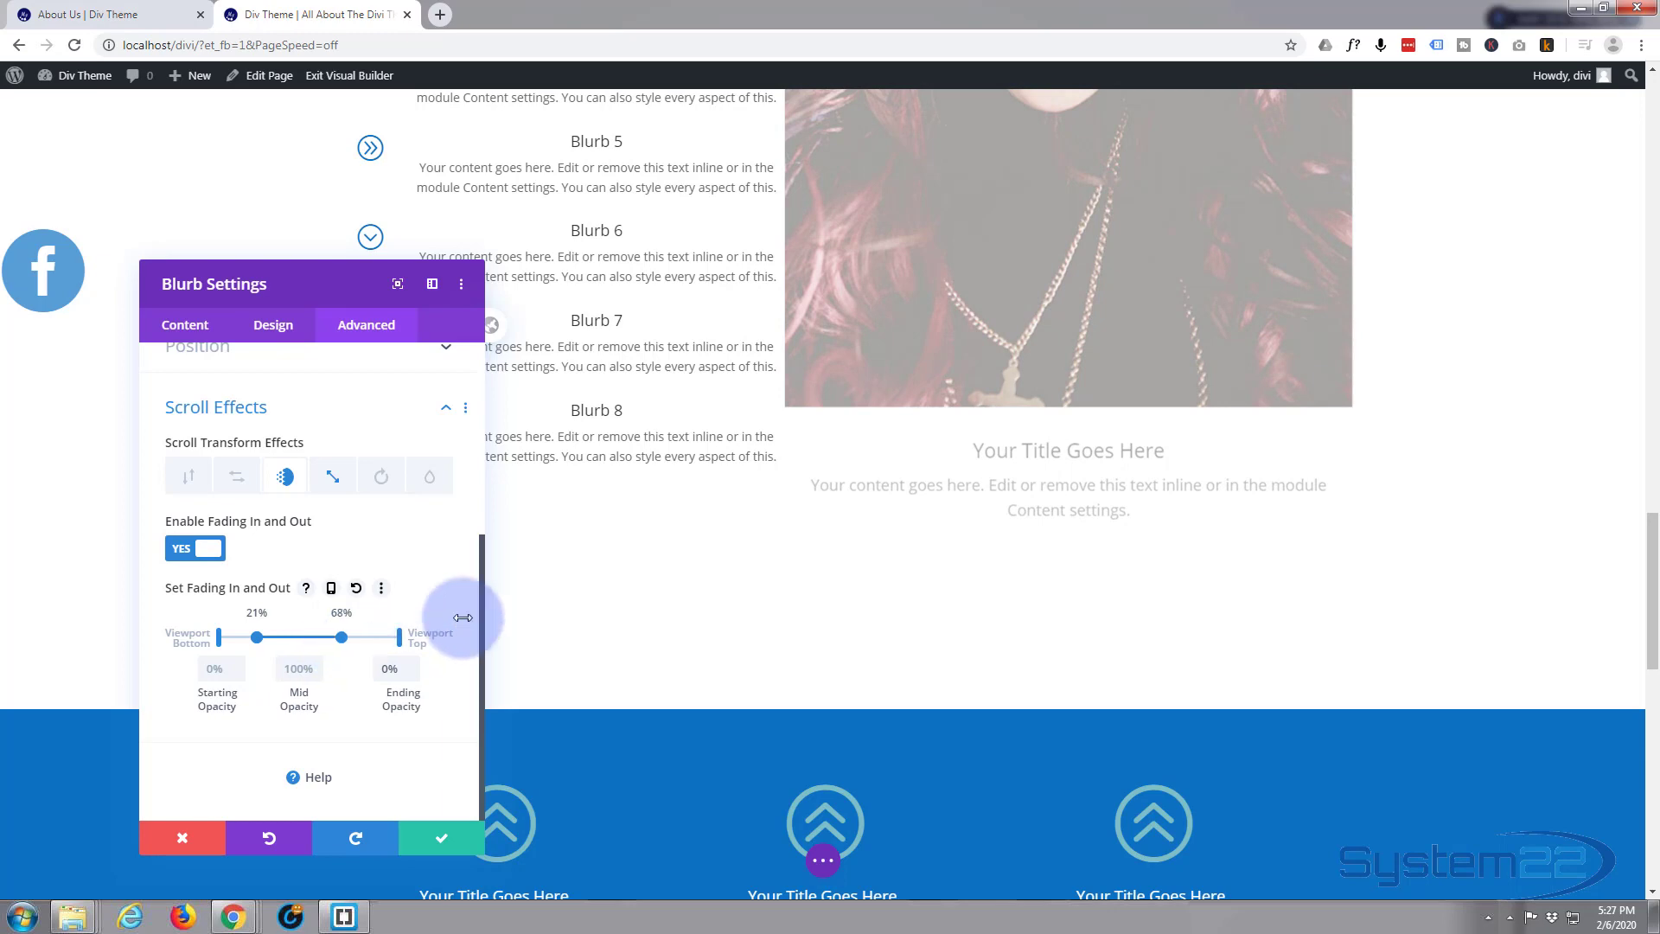
Step: Preview the image blurb's adjusted fading and scaling from the skill bars down past the blue section and back
scroll(669, 579, "up", 10)
scroll(667, 578, "up", 1)
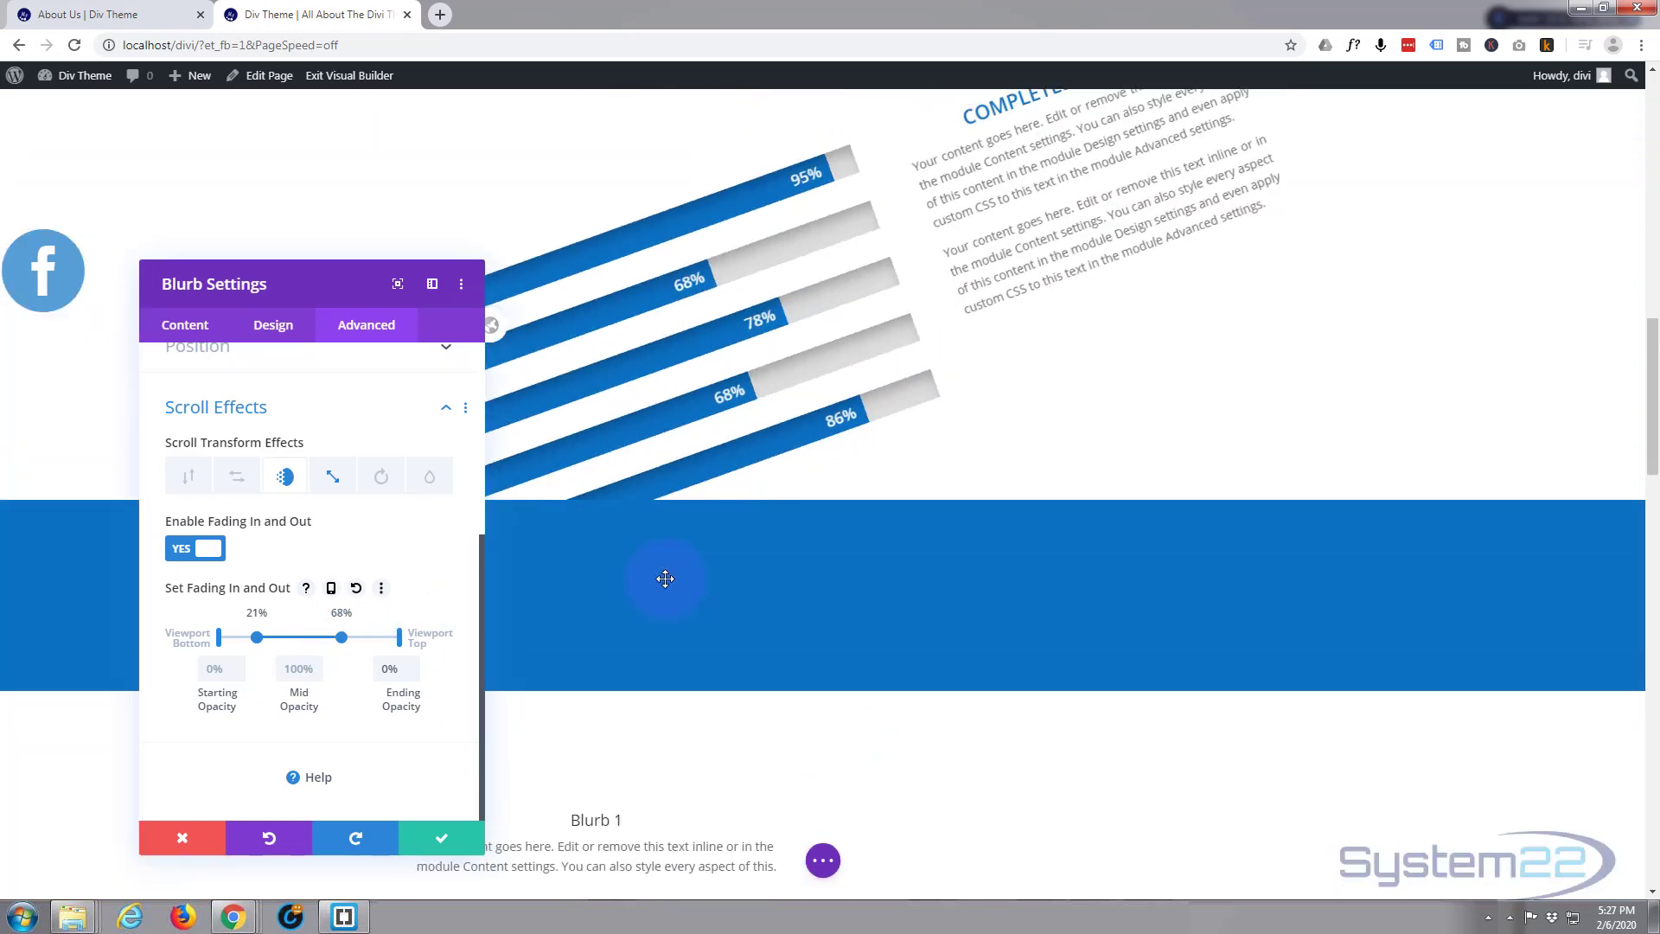
scroll(667, 578, "down", 2)
scroll(666, 579, "down", 2)
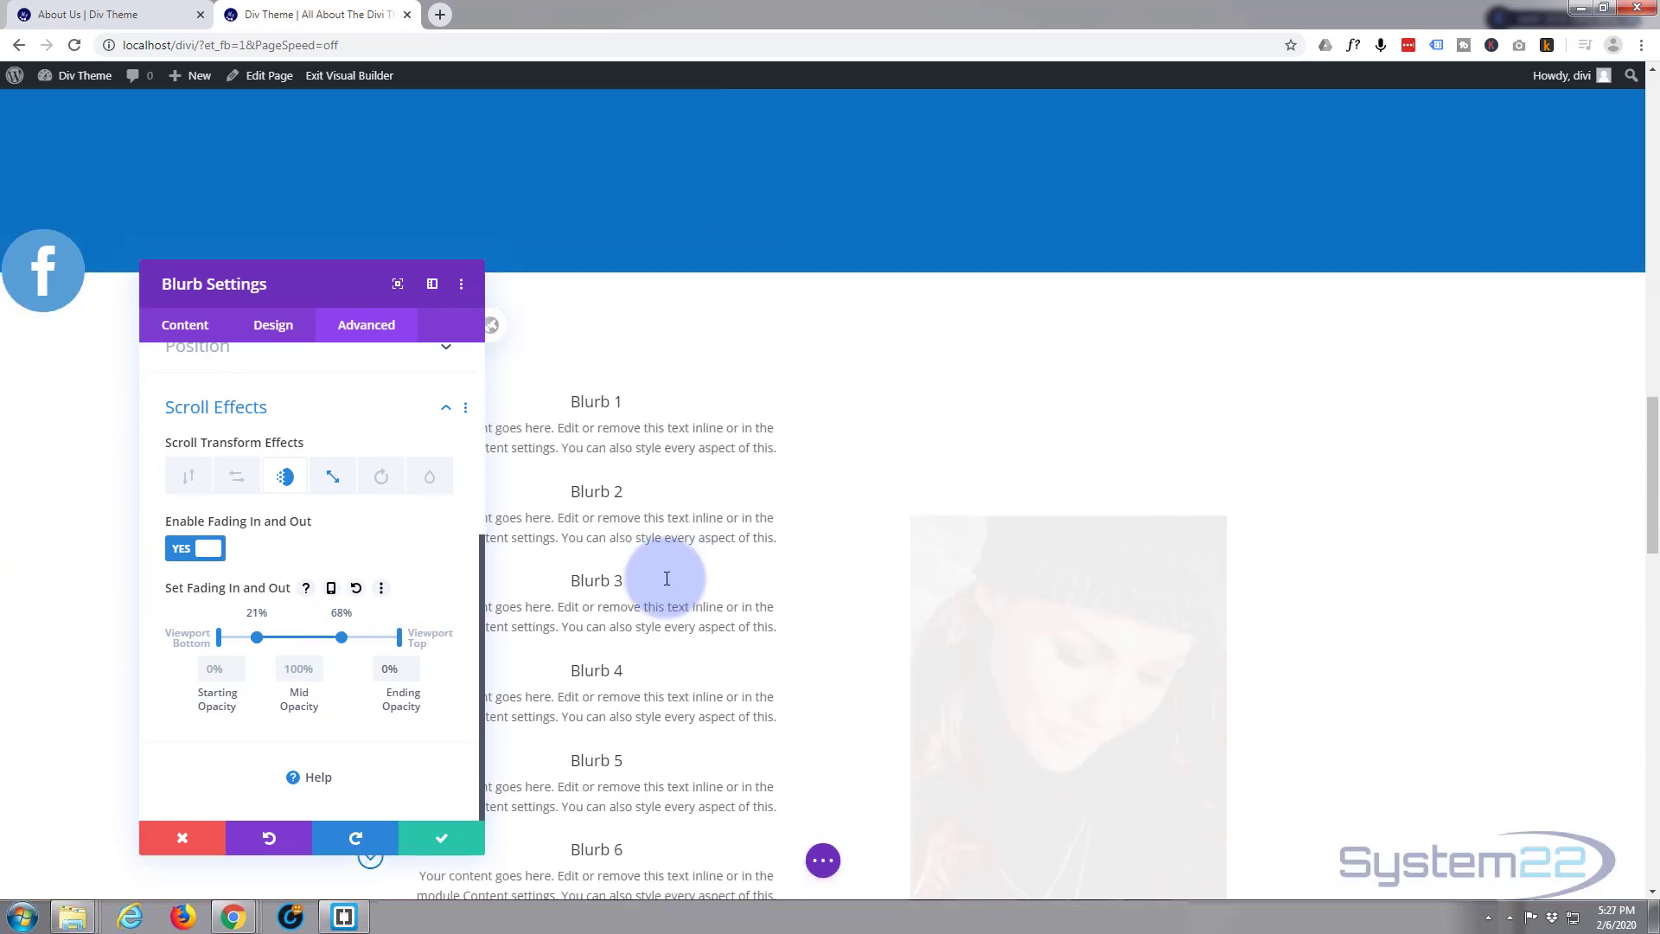
scroll(667, 578, "down", 1)
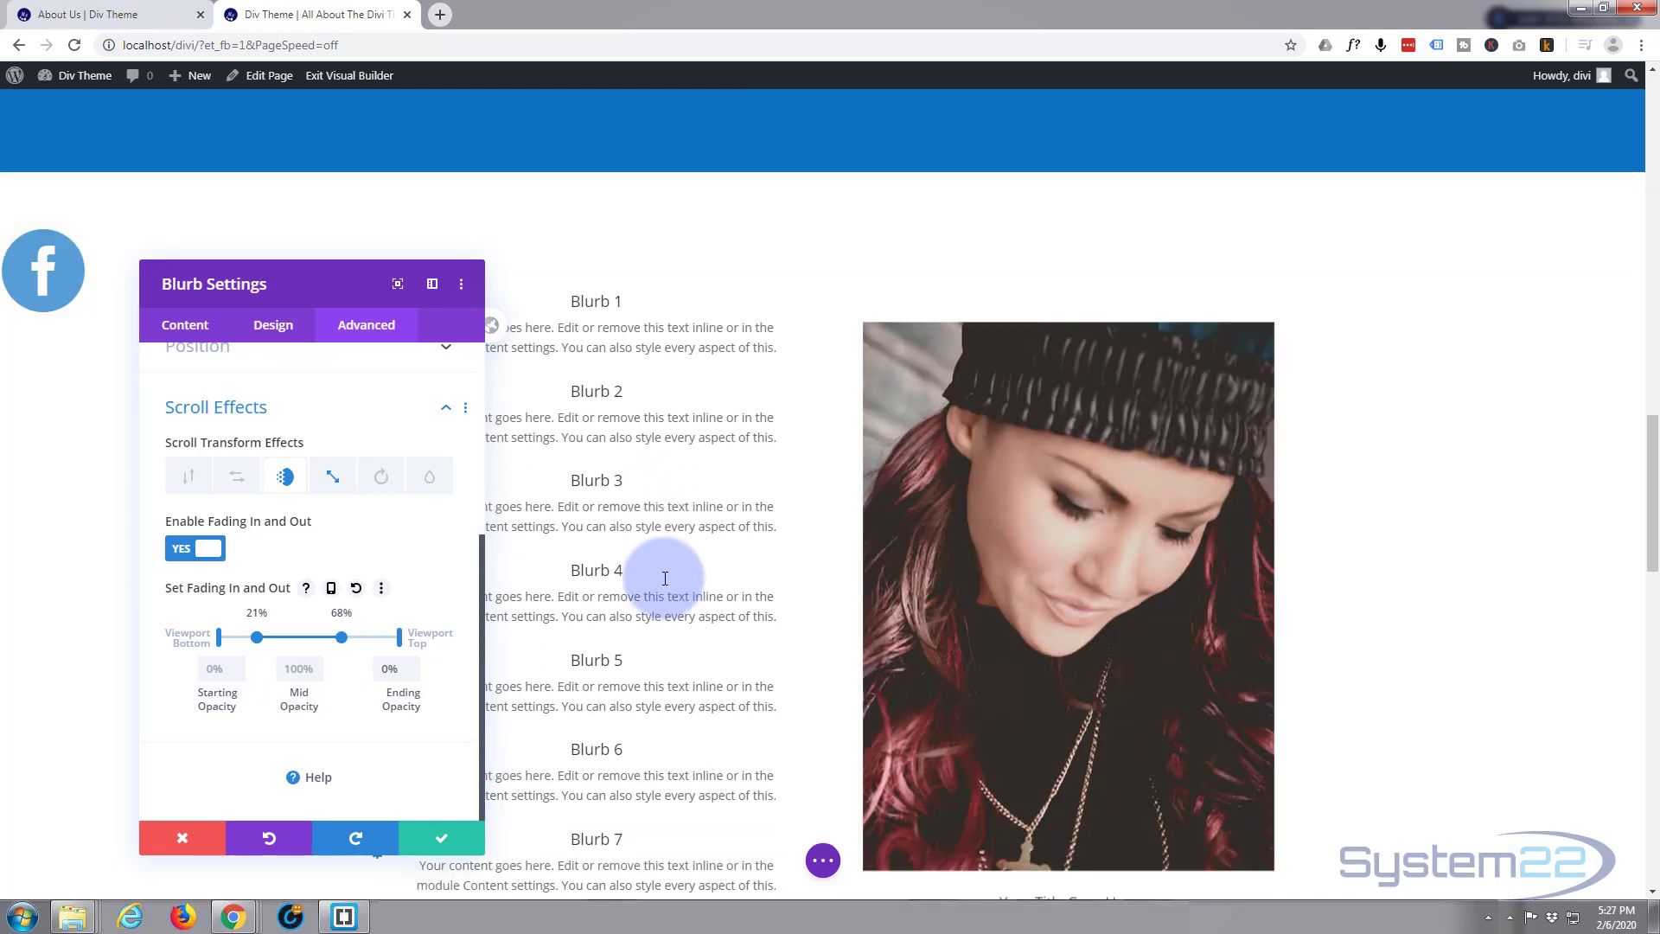
scroll(665, 578, "down", 2)
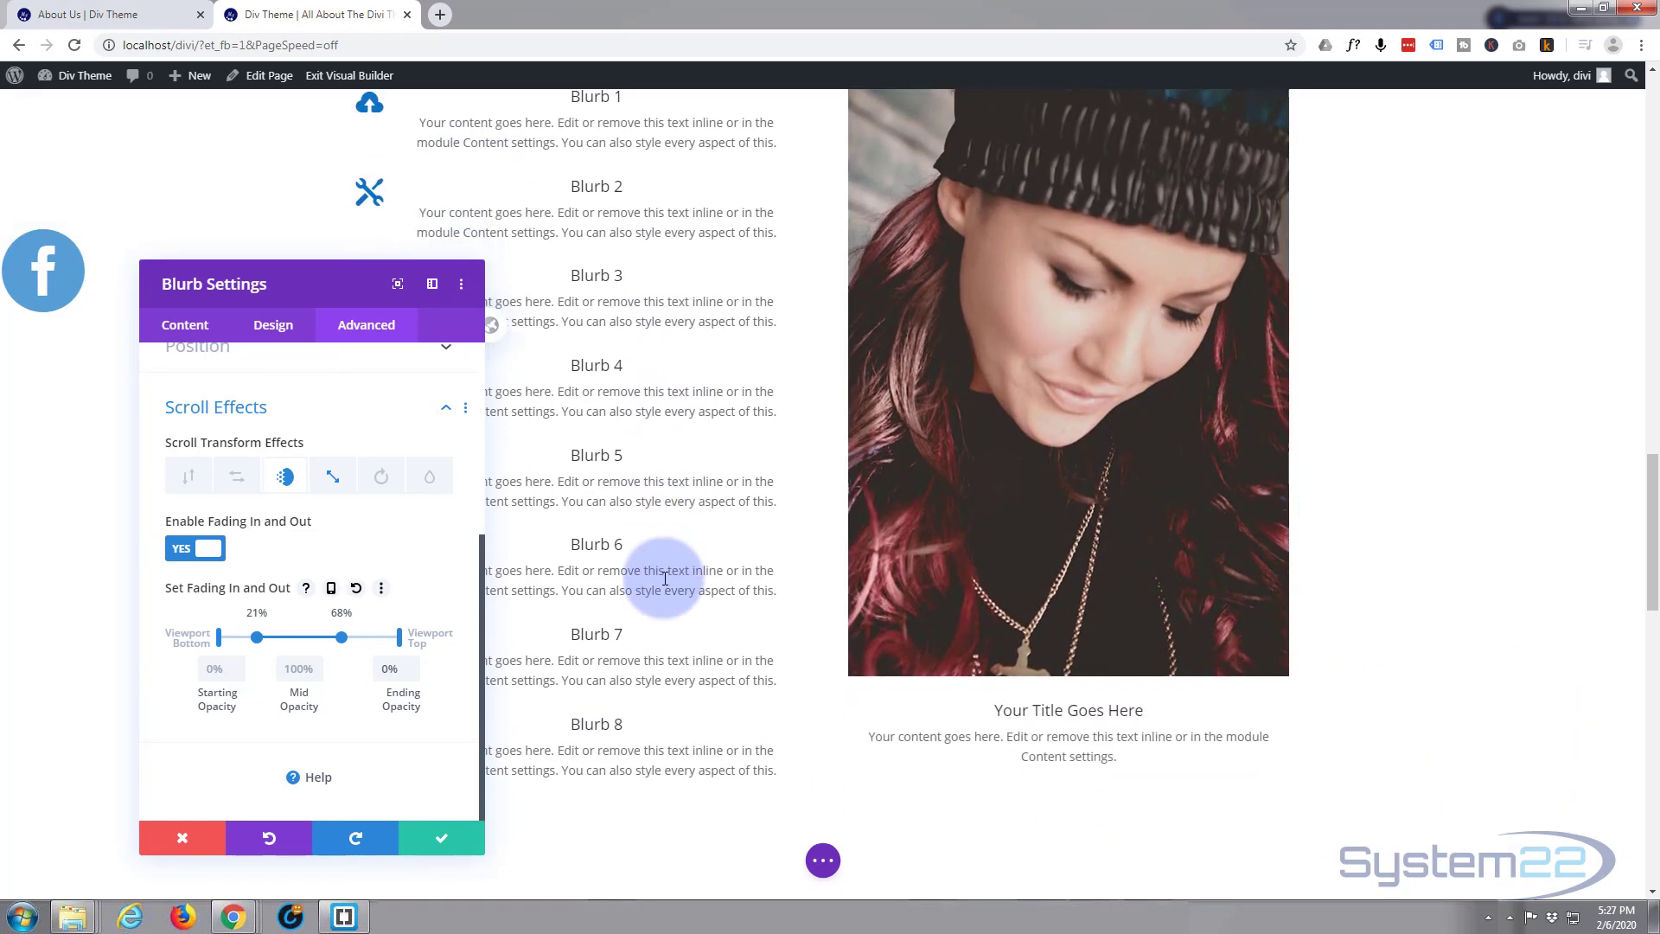
scroll(665, 578, "down", 3)
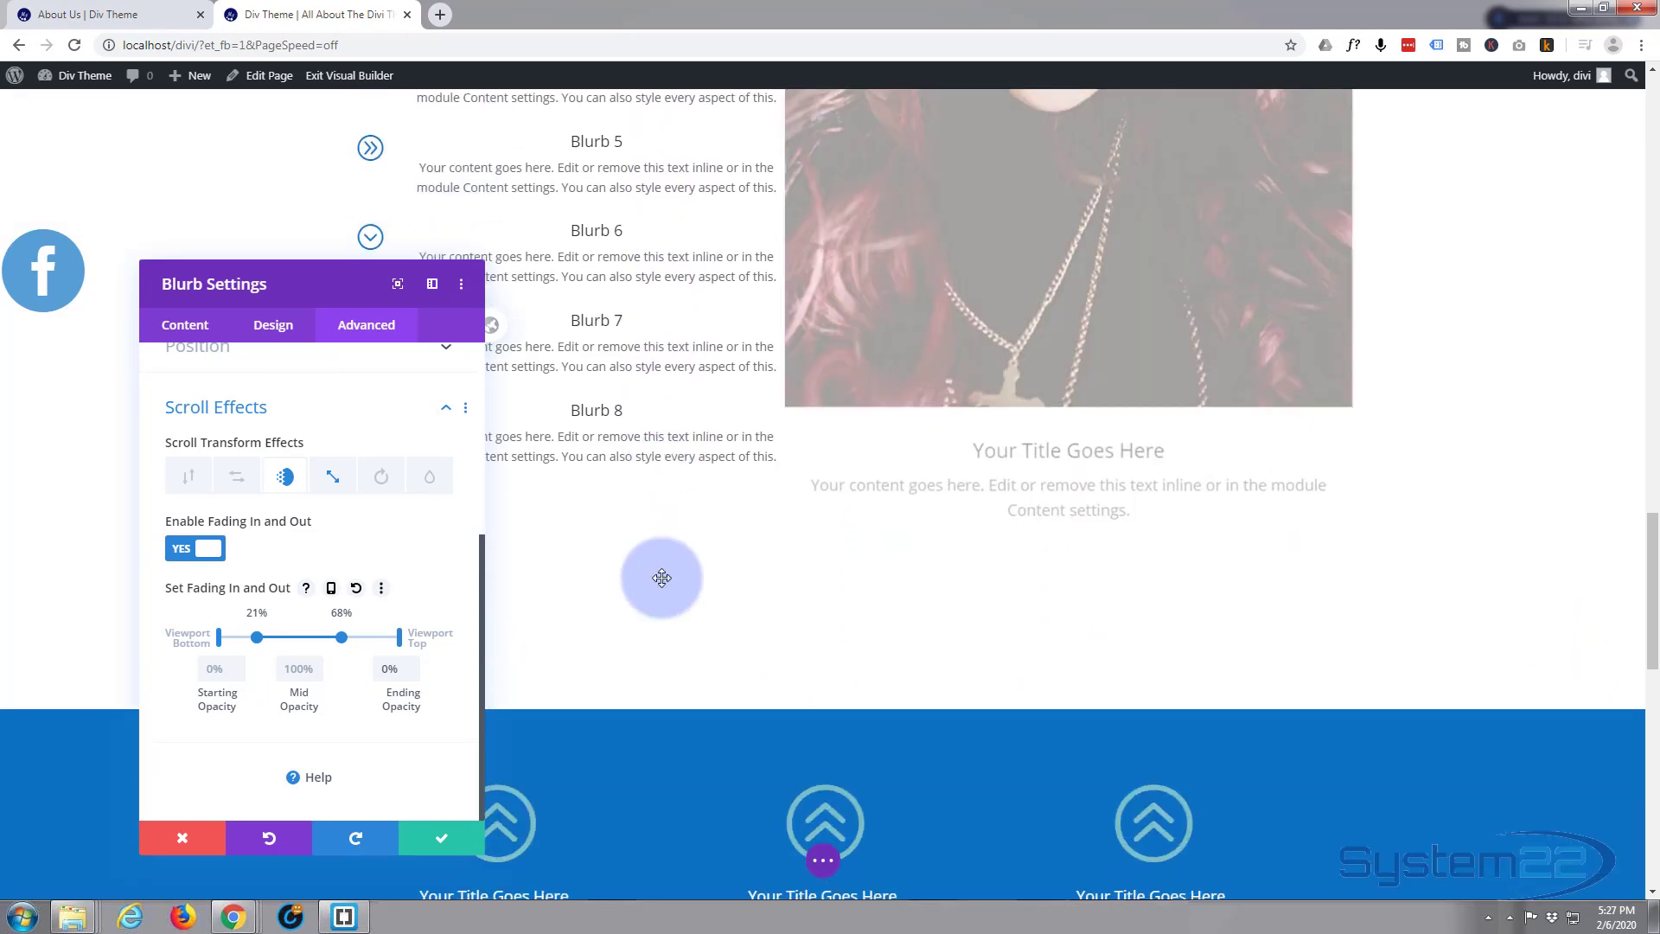
scroll(662, 577, "down", 2)
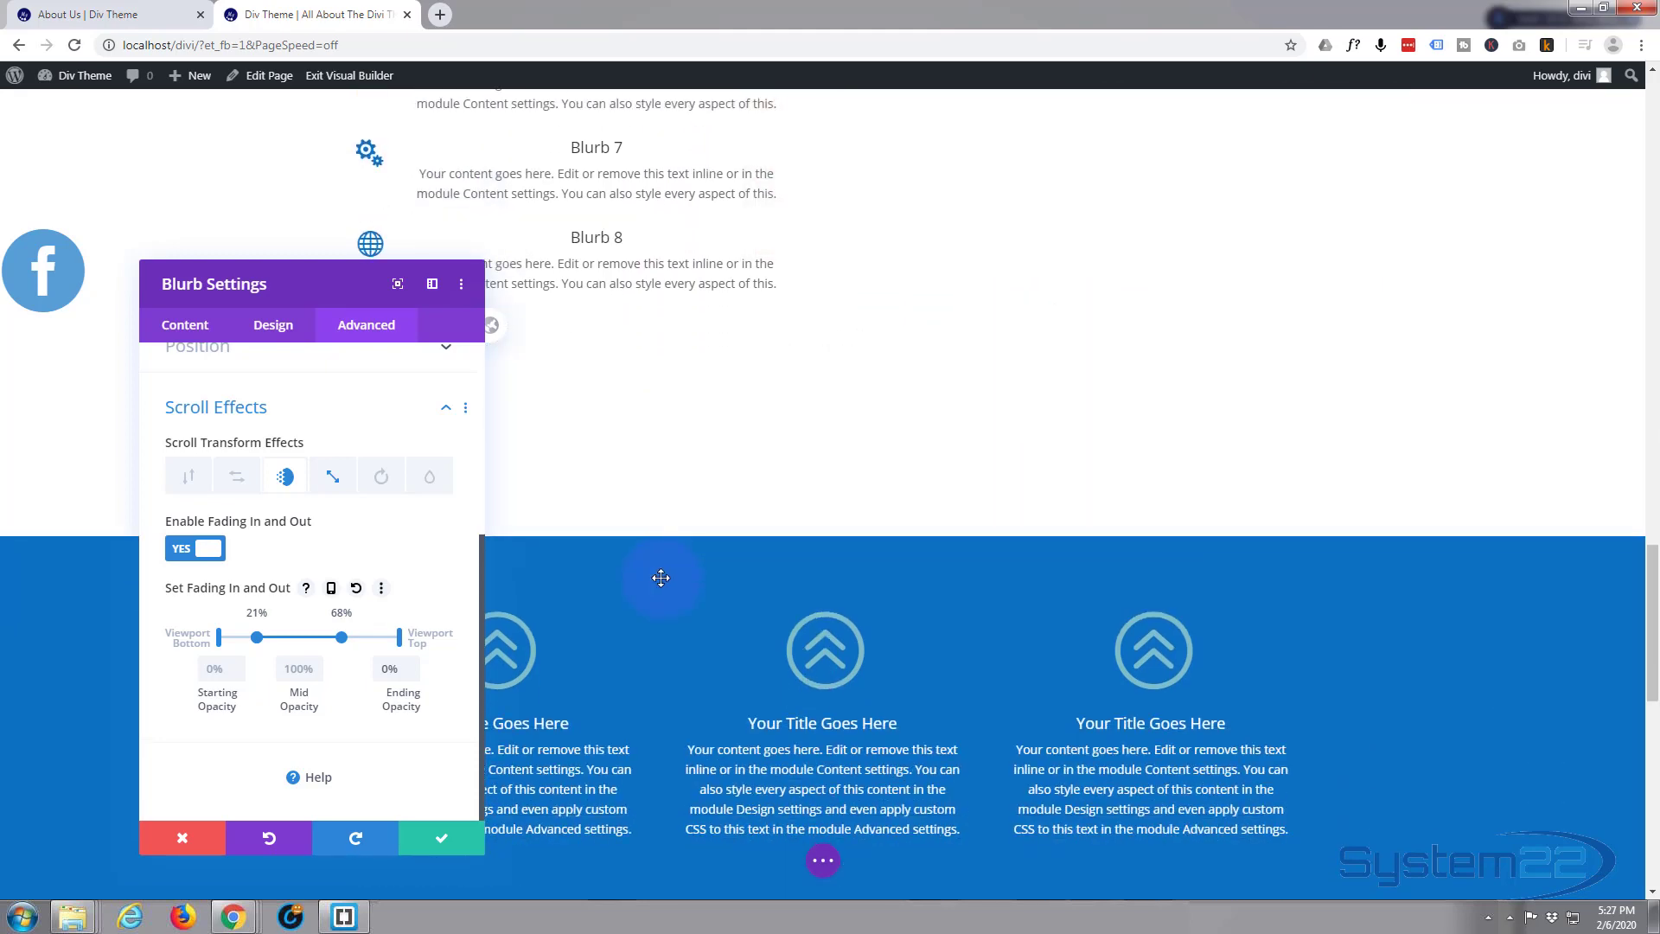
scroll(660, 577, "down", 9)
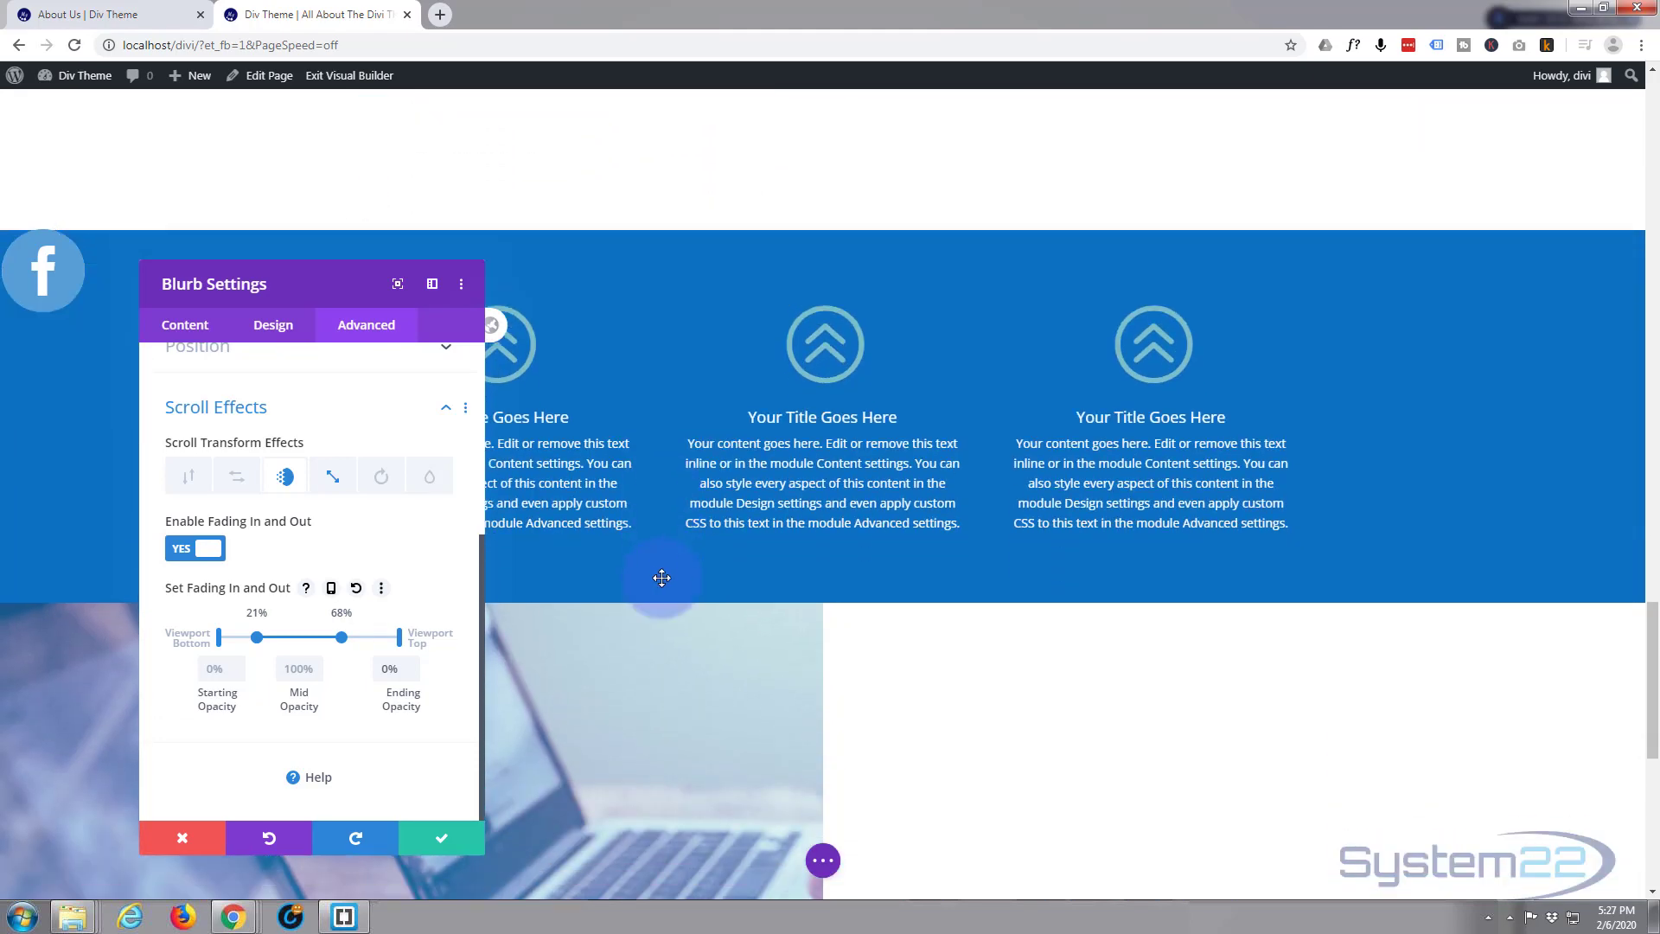
scroll(664, 577, "up", 8)
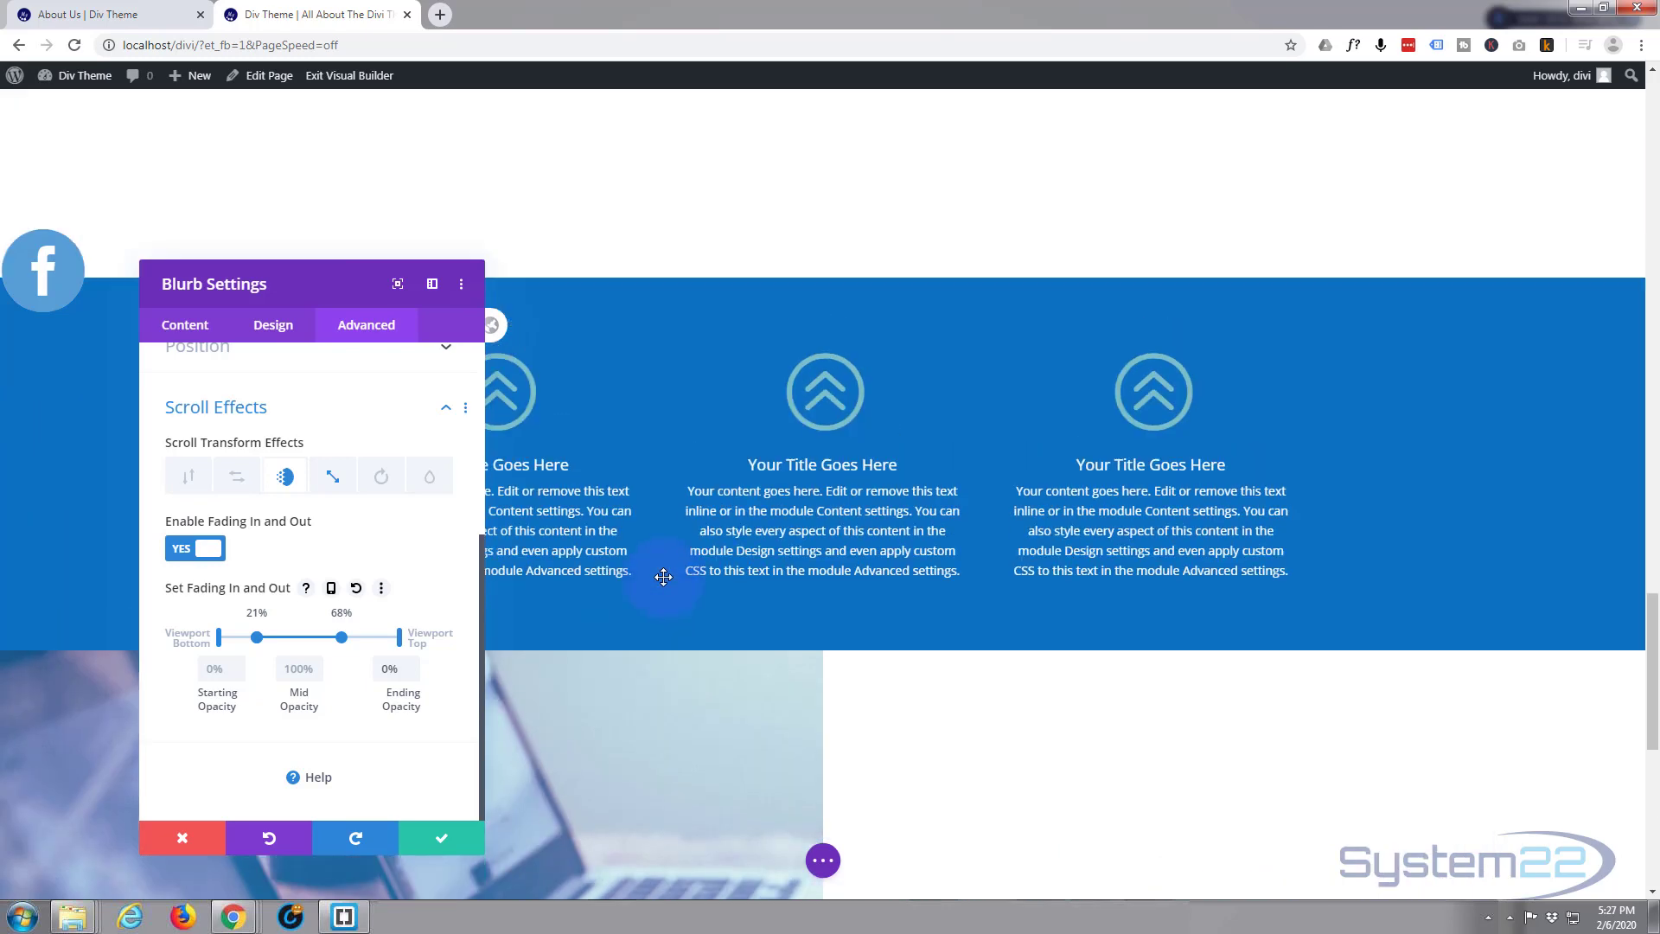
scroll(664, 577, "up", 8)
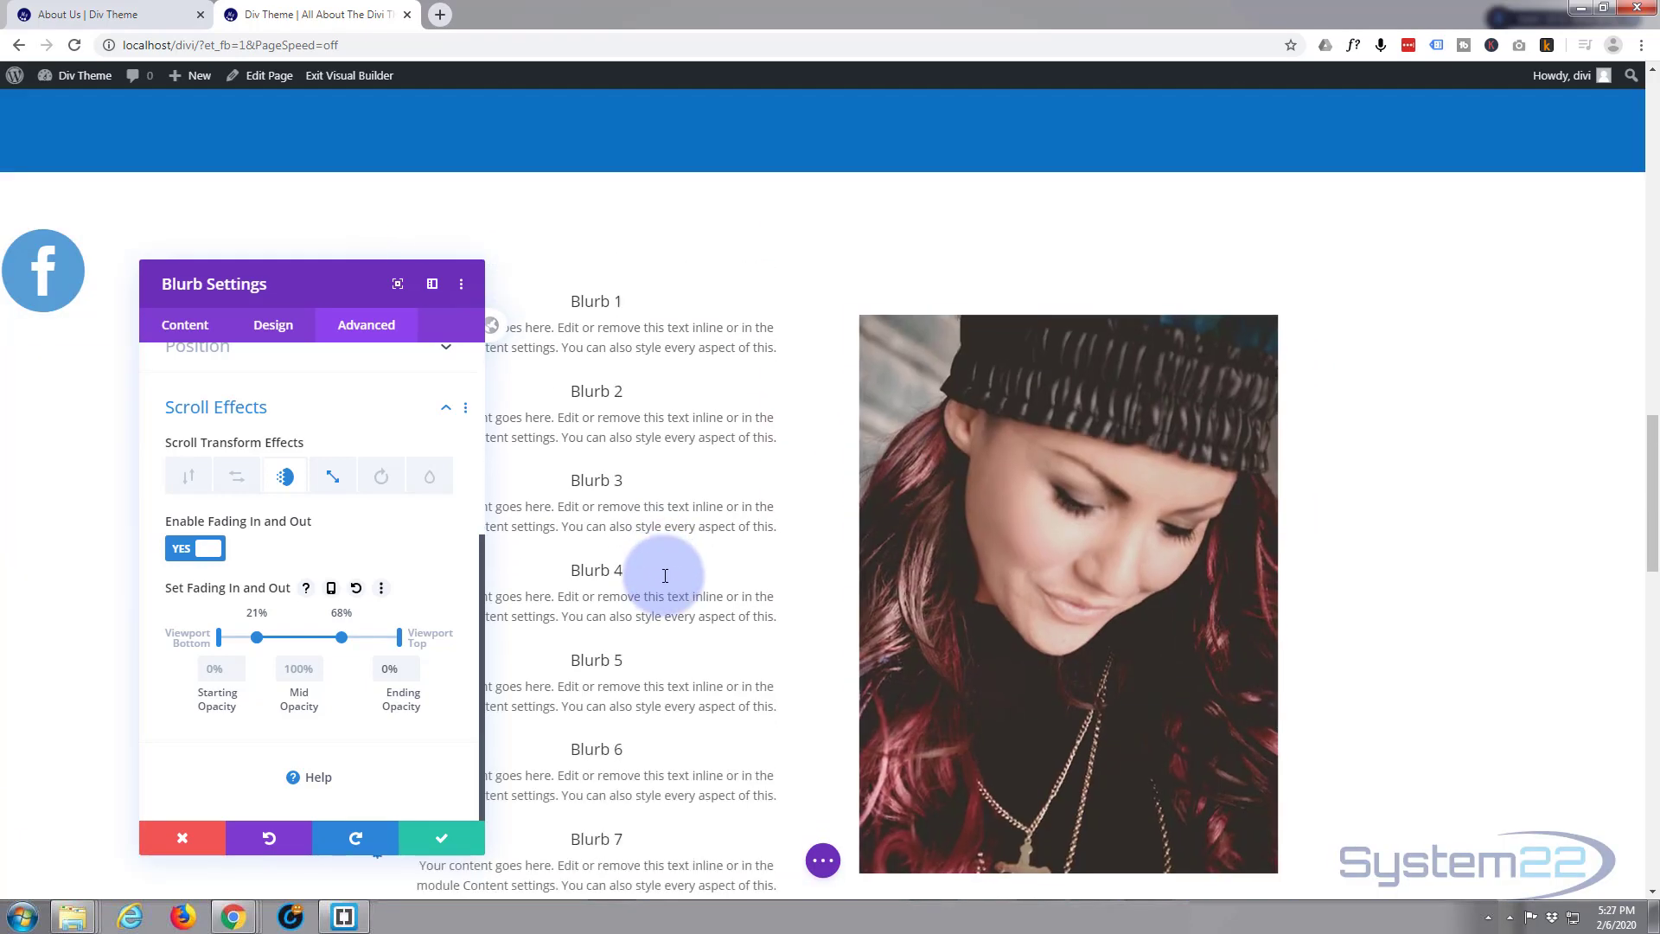
scroll(661, 574, "up", 2)
scroll(661, 574, "down", 4)
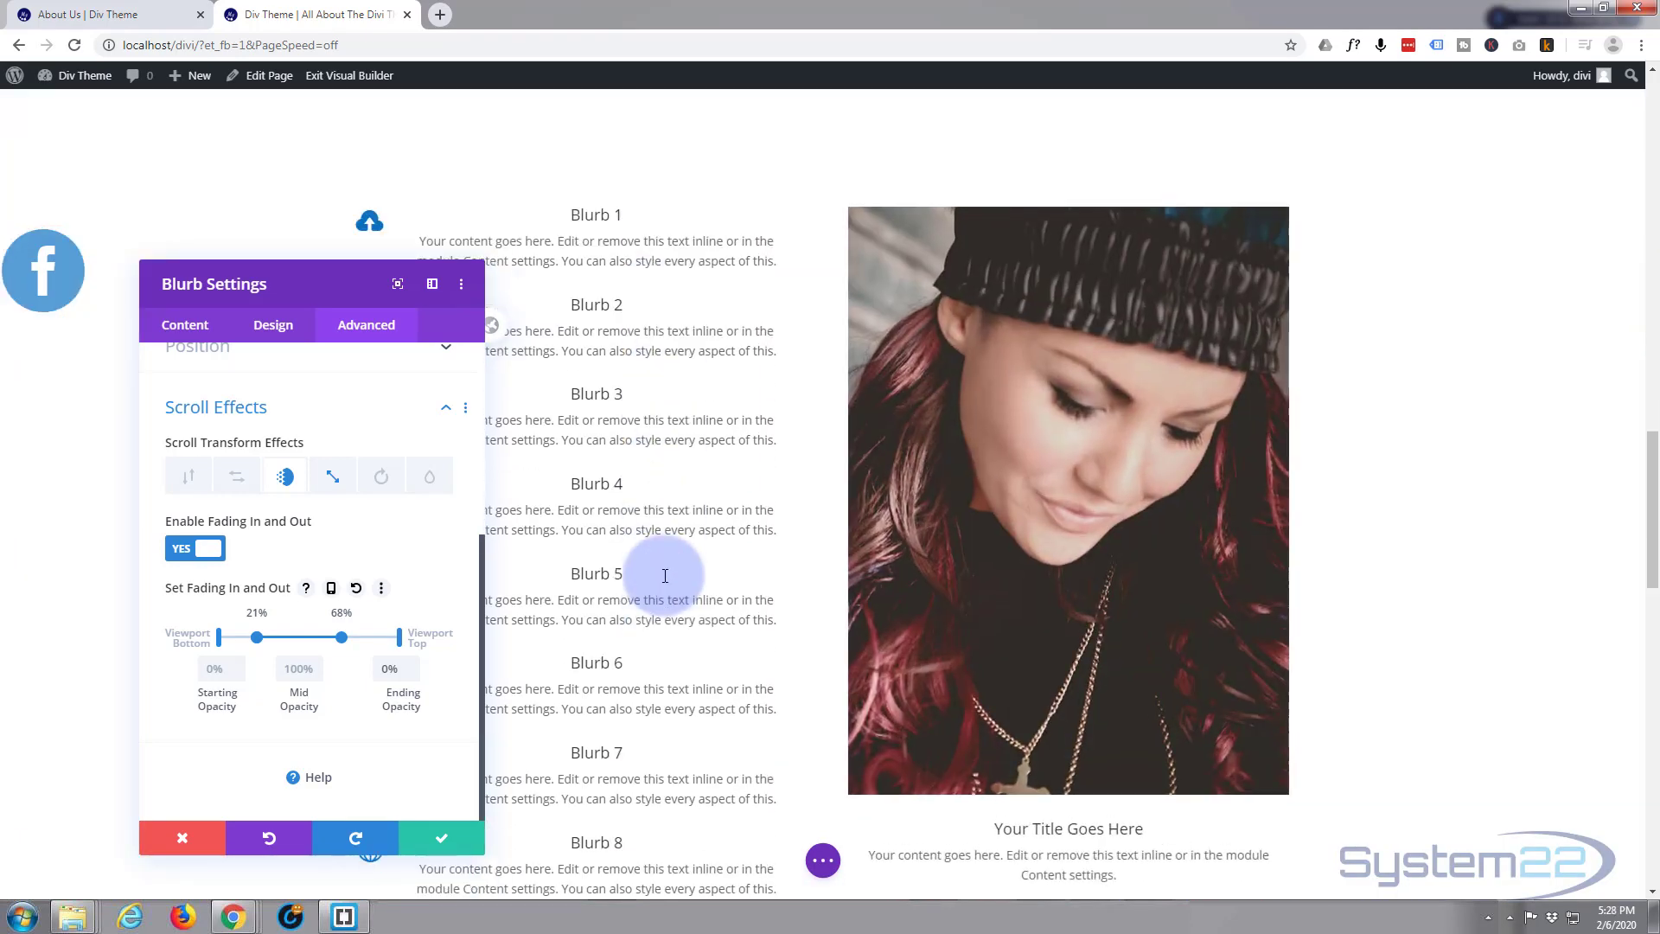
Step: Accept the blurb settings, save the page and exit the Visual Builder
left_click(441, 839)
left_click(823, 861)
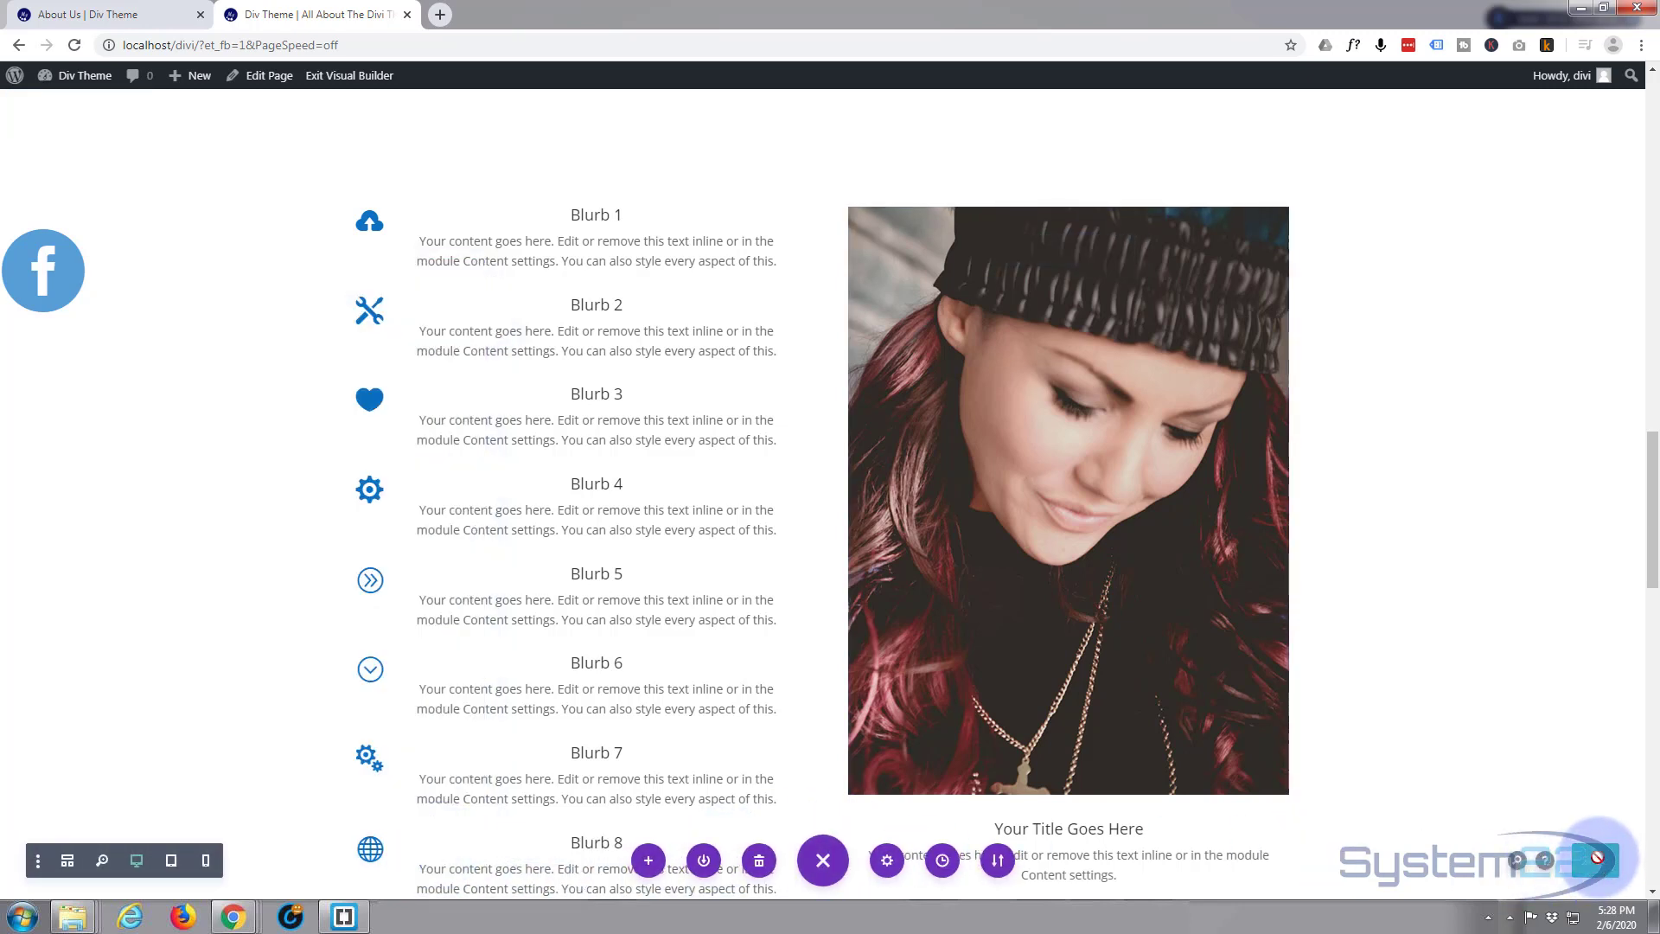
left_click(1597, 858)
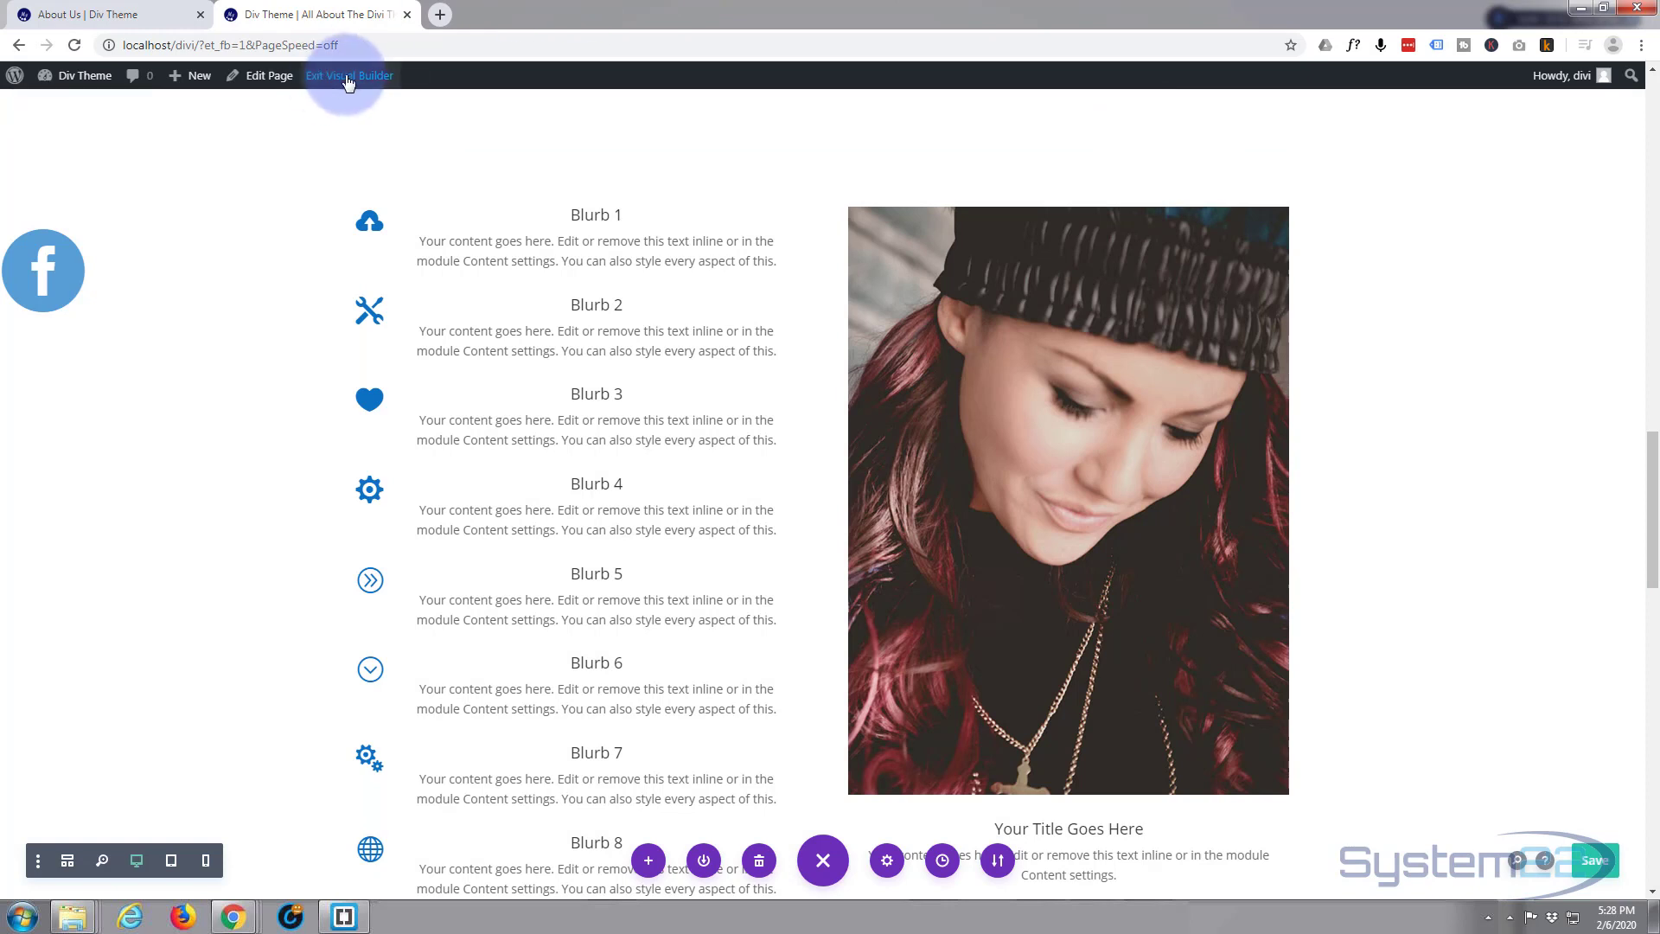
left_click(349, 77)
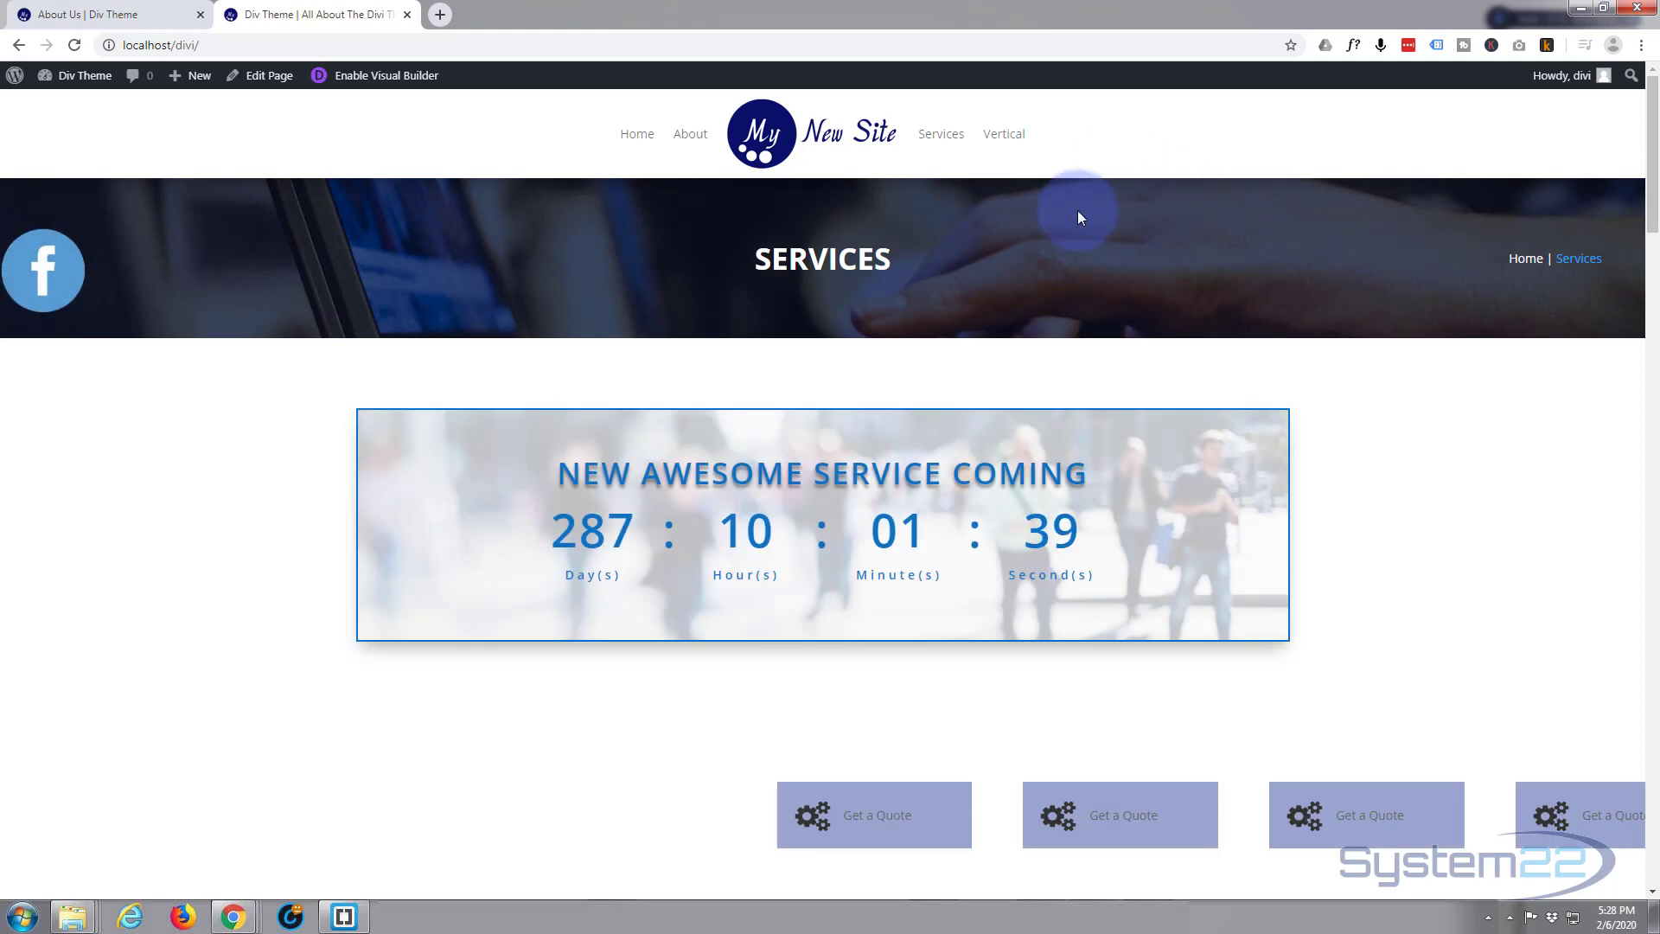
Step: Examine the scroll effects of the countdown, the Get a Quote buttons and the three service boxes on the live page
scroll(1084, 174, "down", 3)
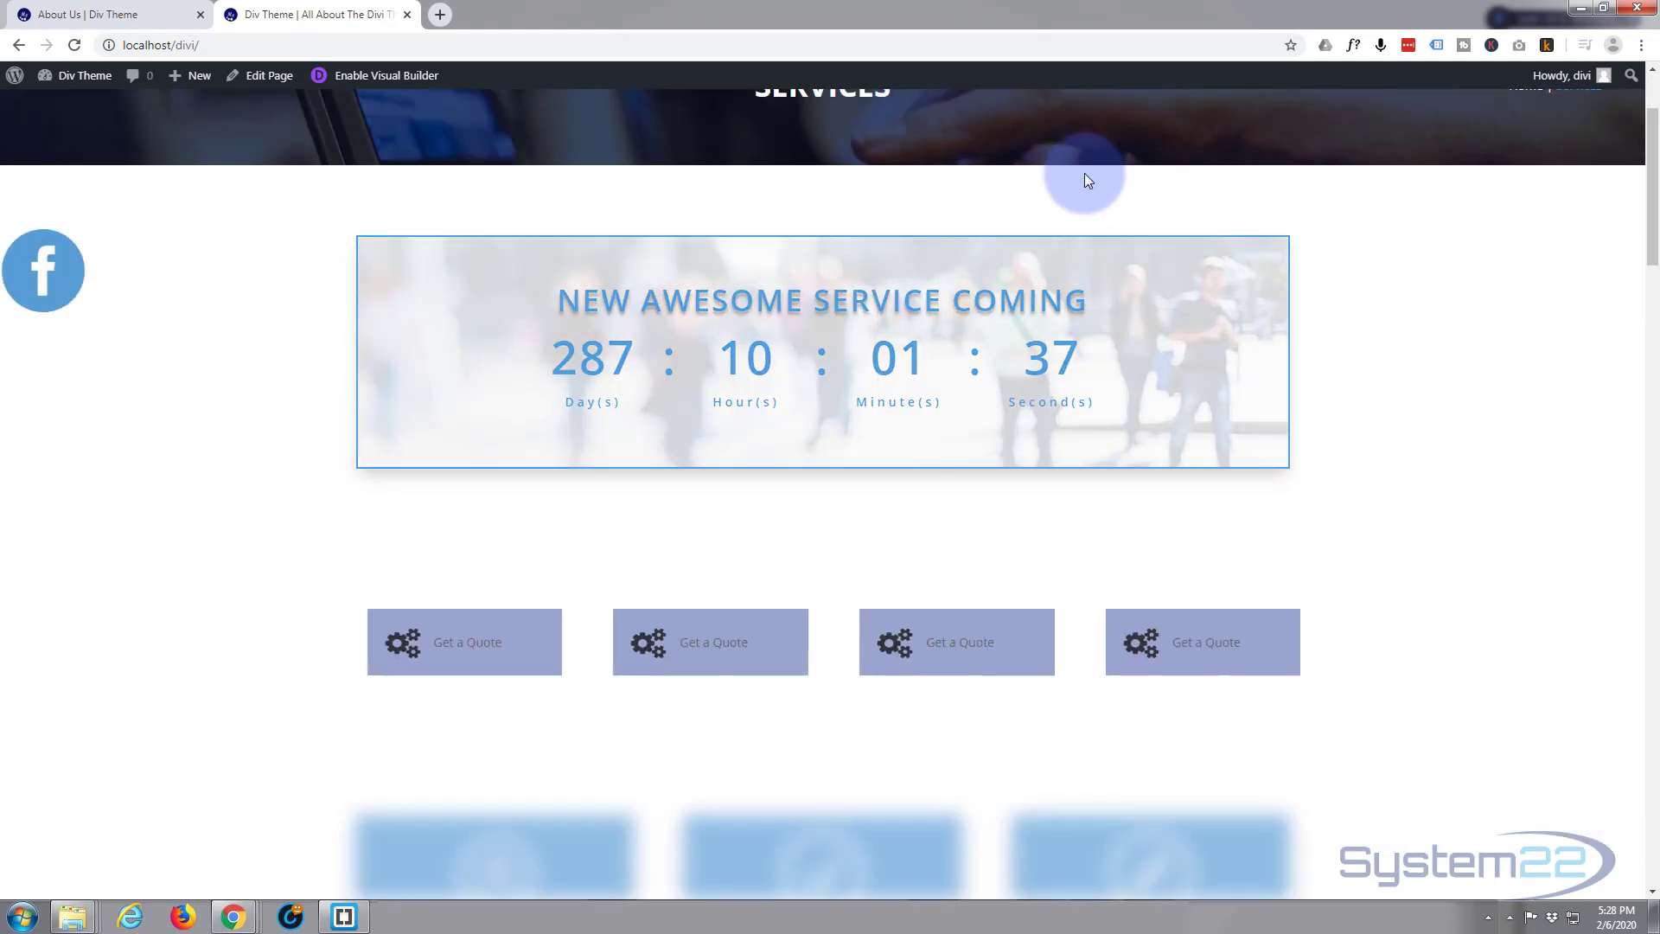
scroll(1085, 179, "down", 2)
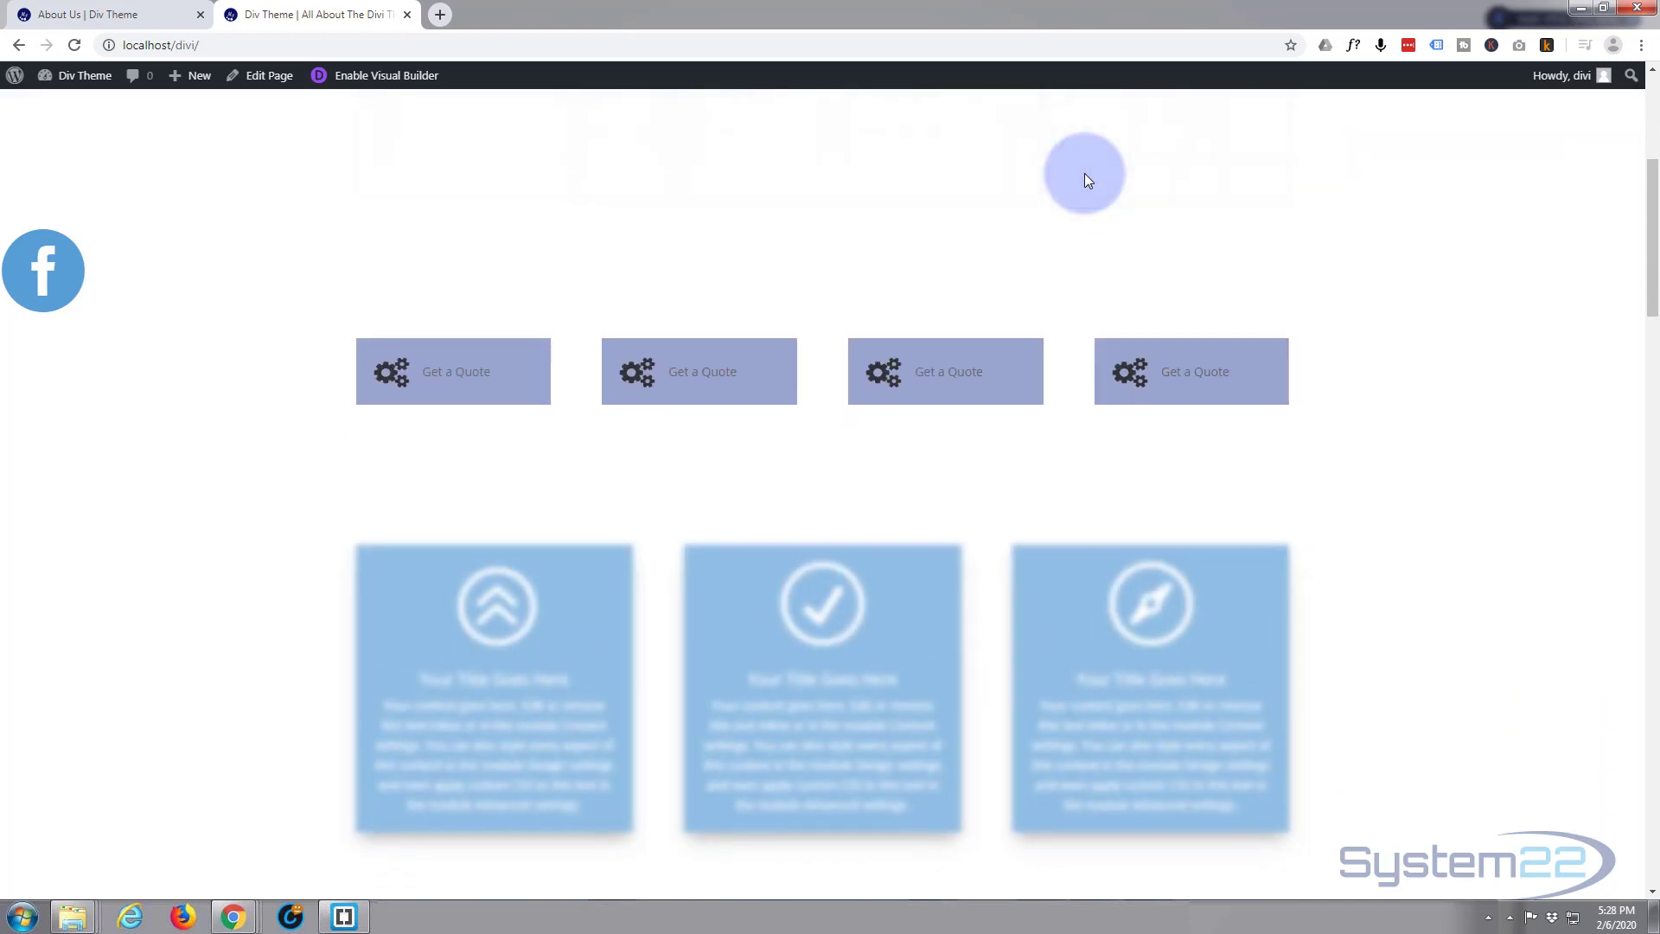
scroll(1086, 179, "down", 2)
scroll(1085, 178, "down", 3)
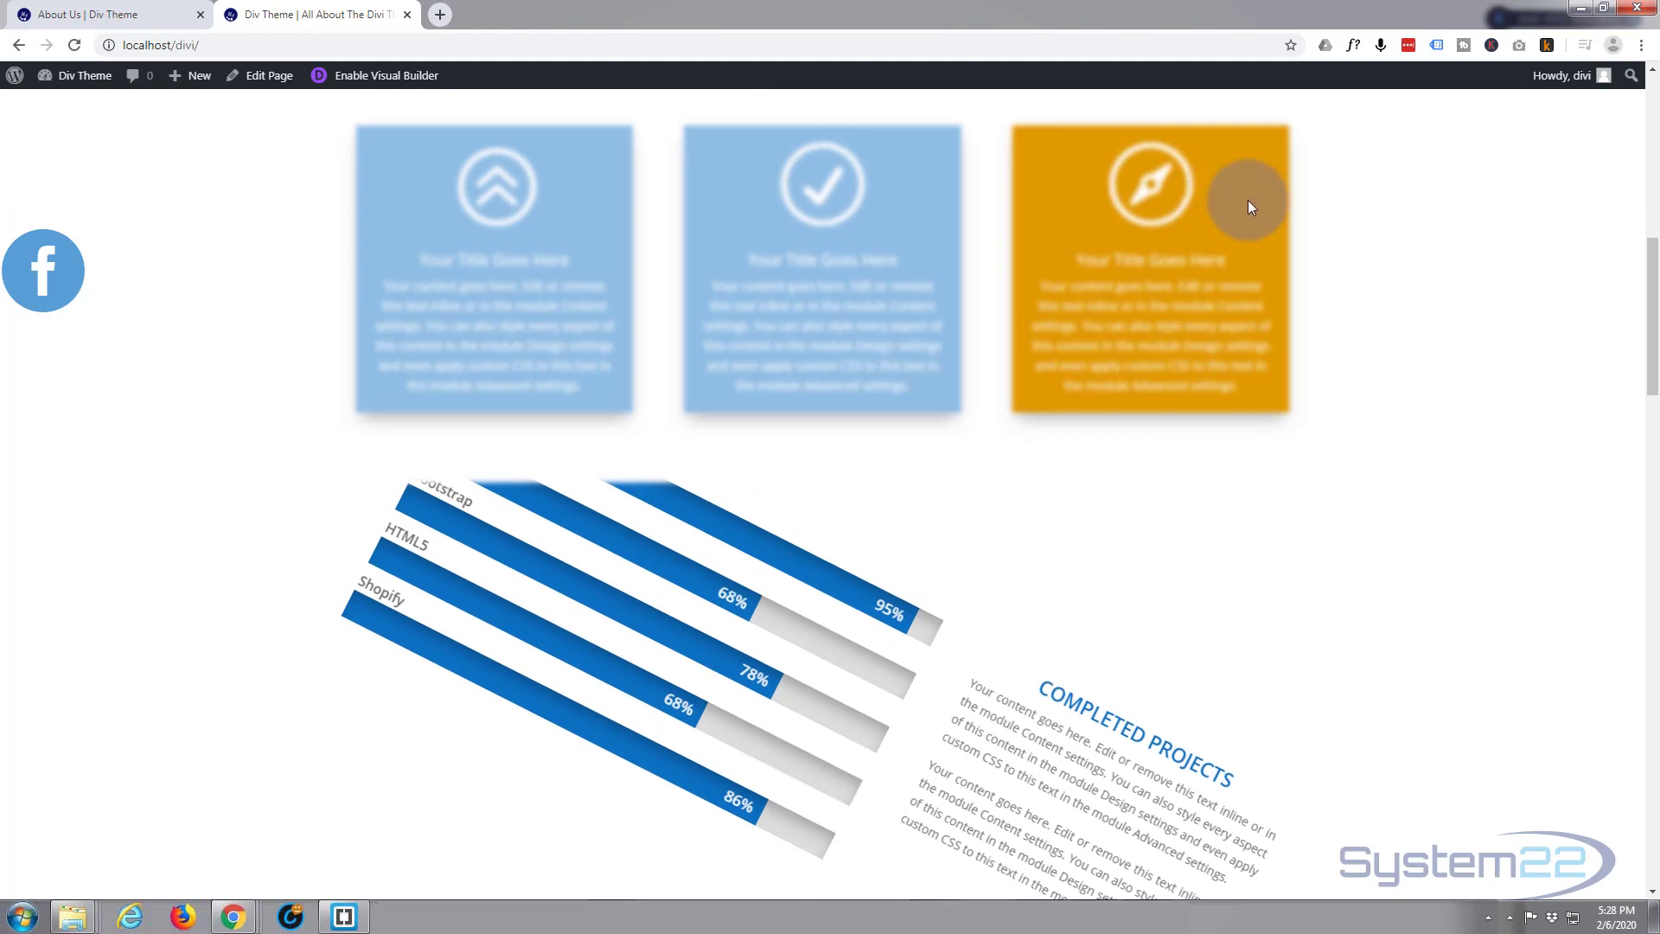
scroll(1247, 200, "up", 3)
scroll(1248, 199, "up", 5)
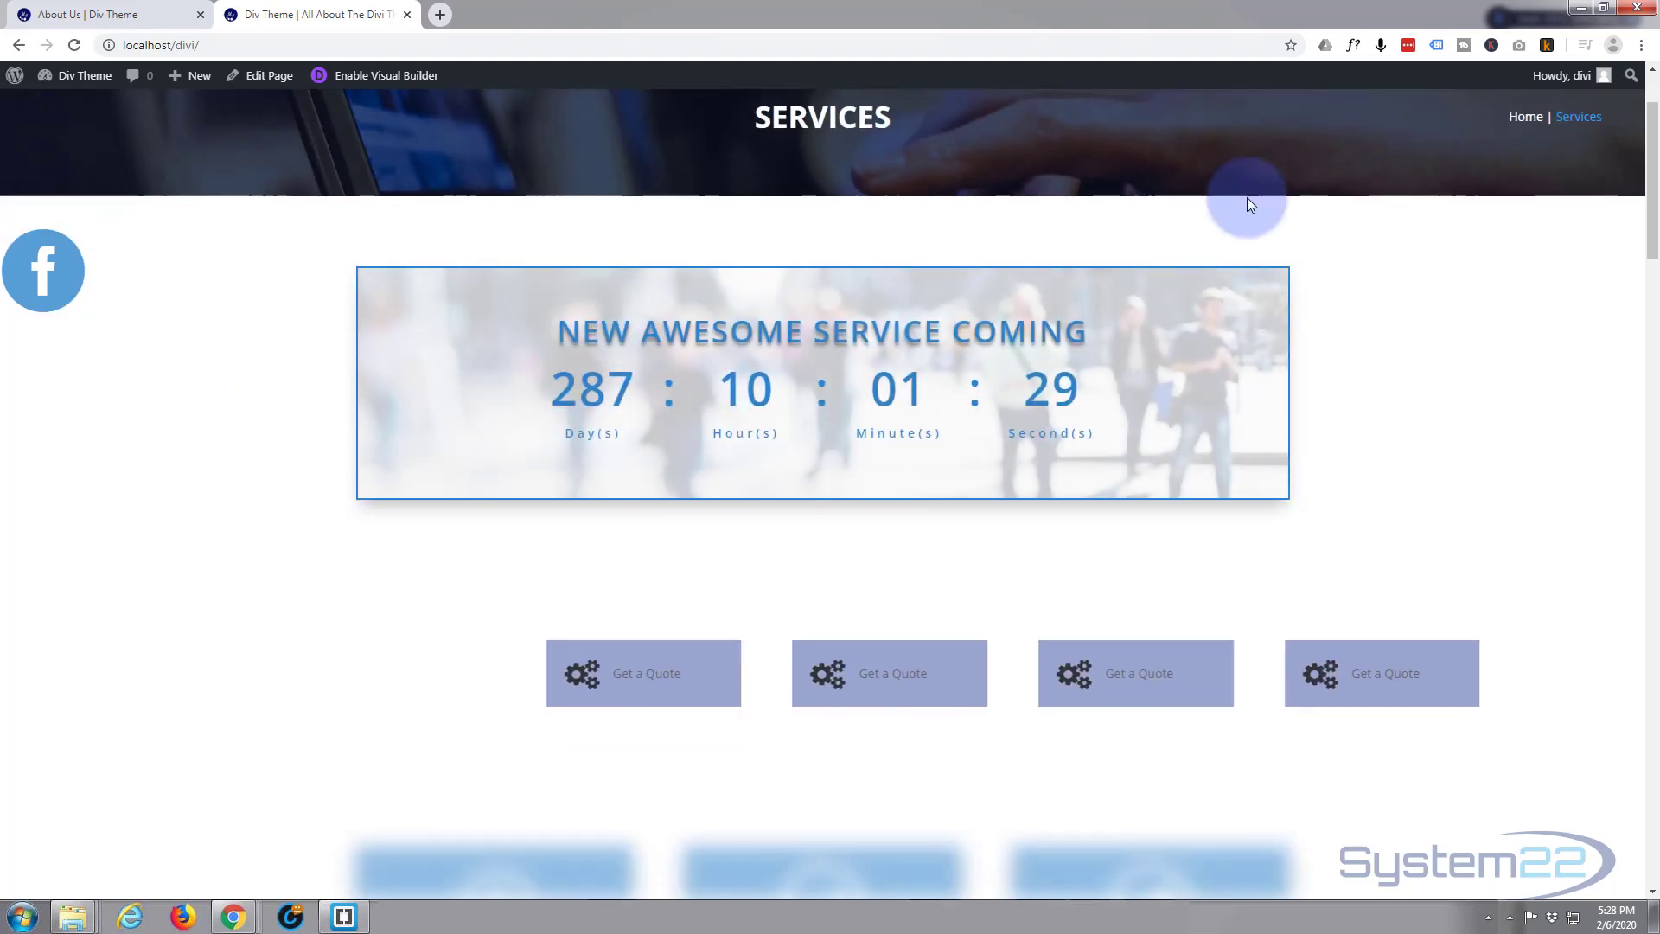
scroll(1246, 197, "down", 2)
scroll(1247, 203, "down", 3)
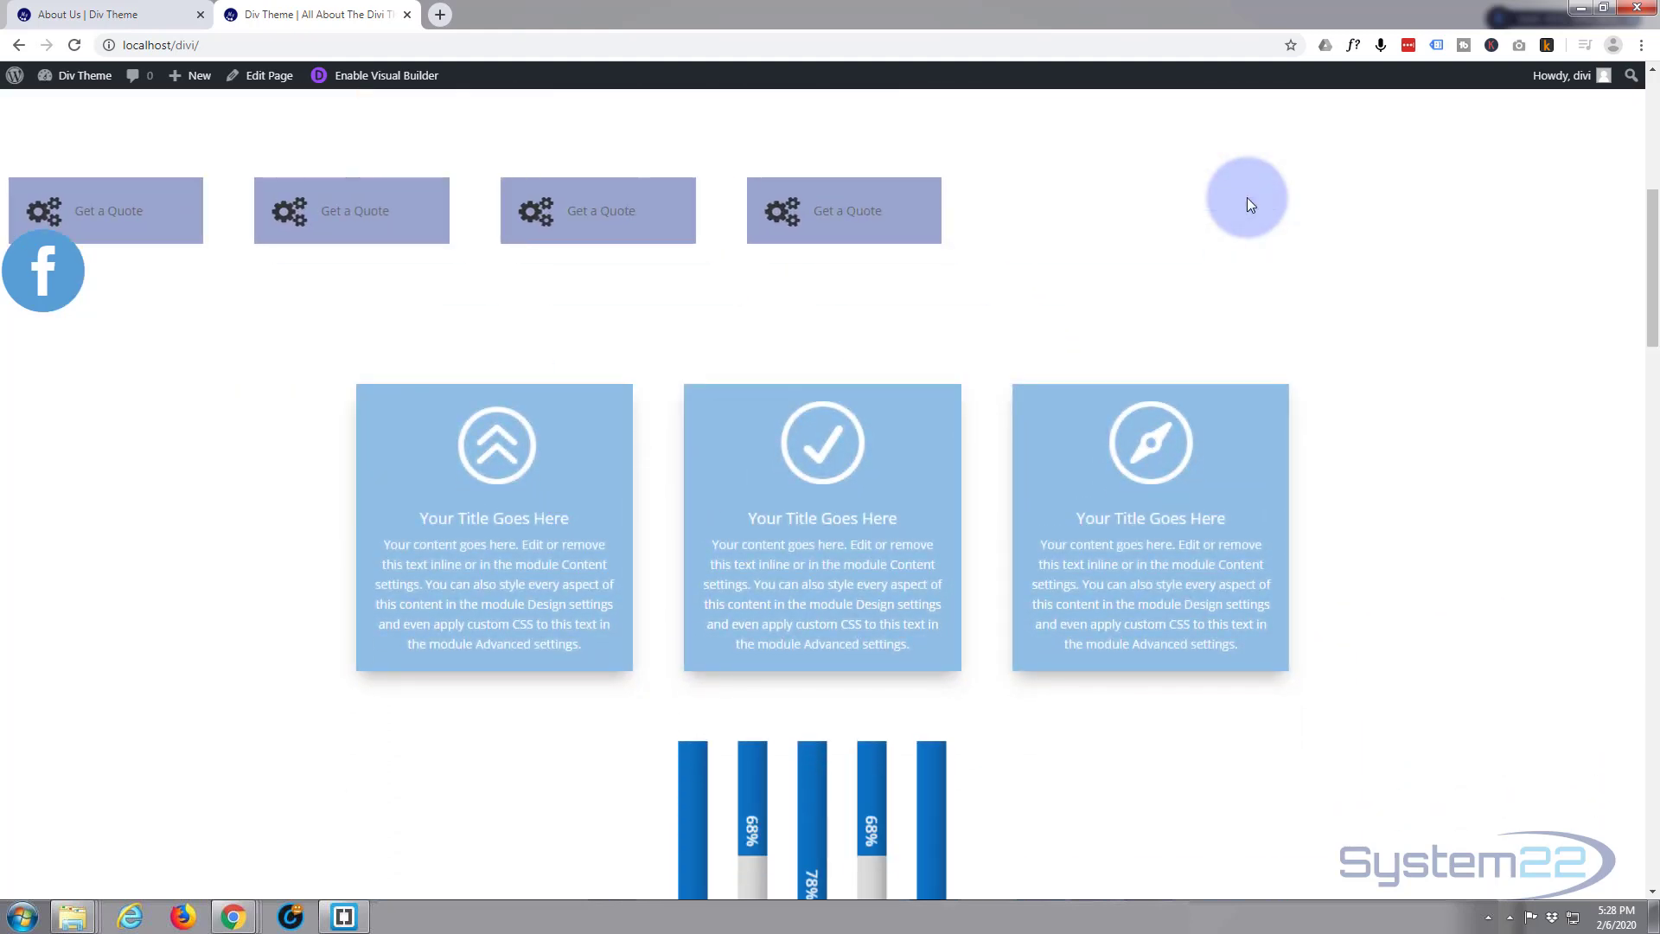
scroll(1247, 197, "down", 2)
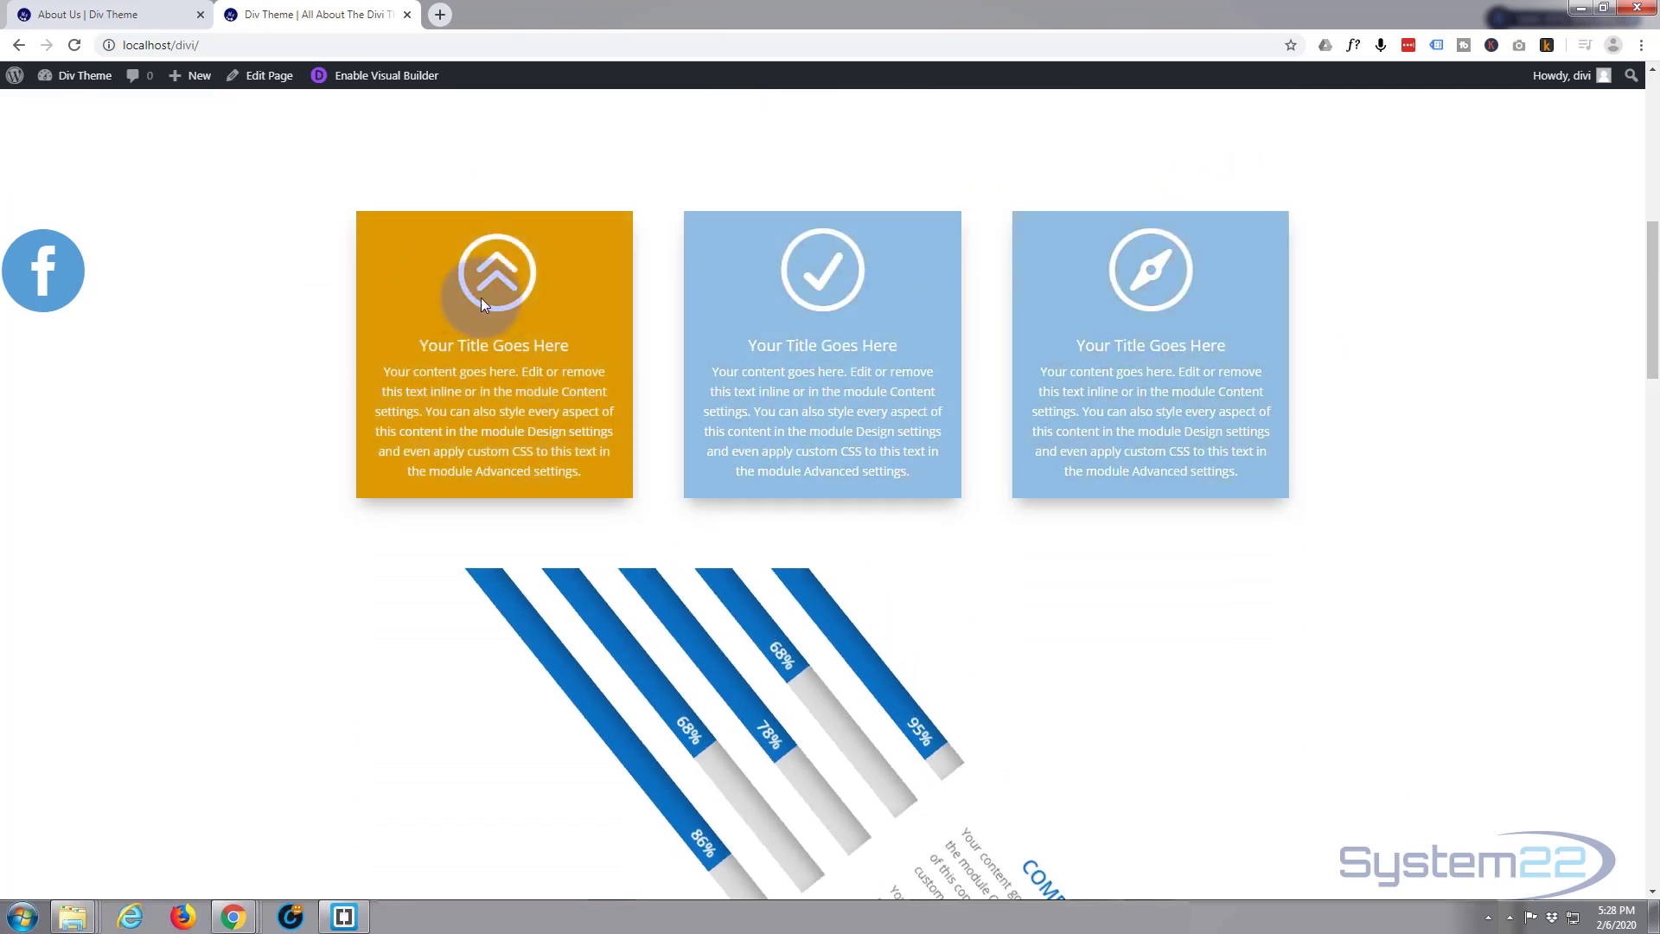
scroll(1393, 292, "down", 1)
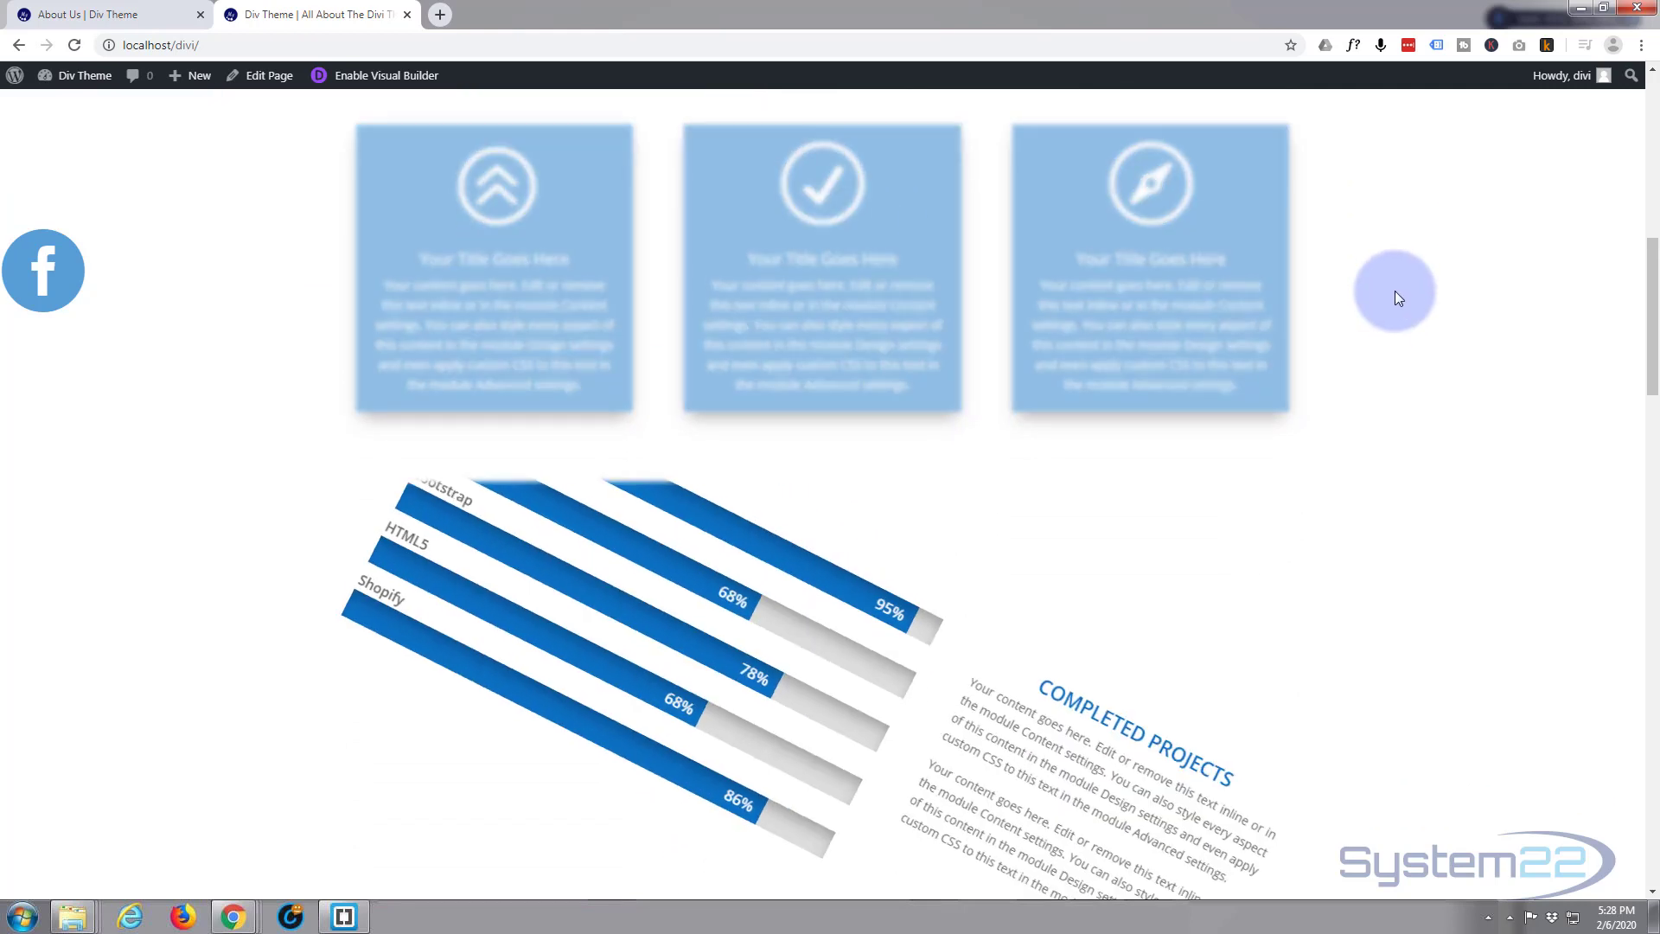
Step: Examine the skill bars' rotation and the image blurb's fading and scaling on the live page, and return to the page's beginning
scroll(1405, 273, "down", 2)
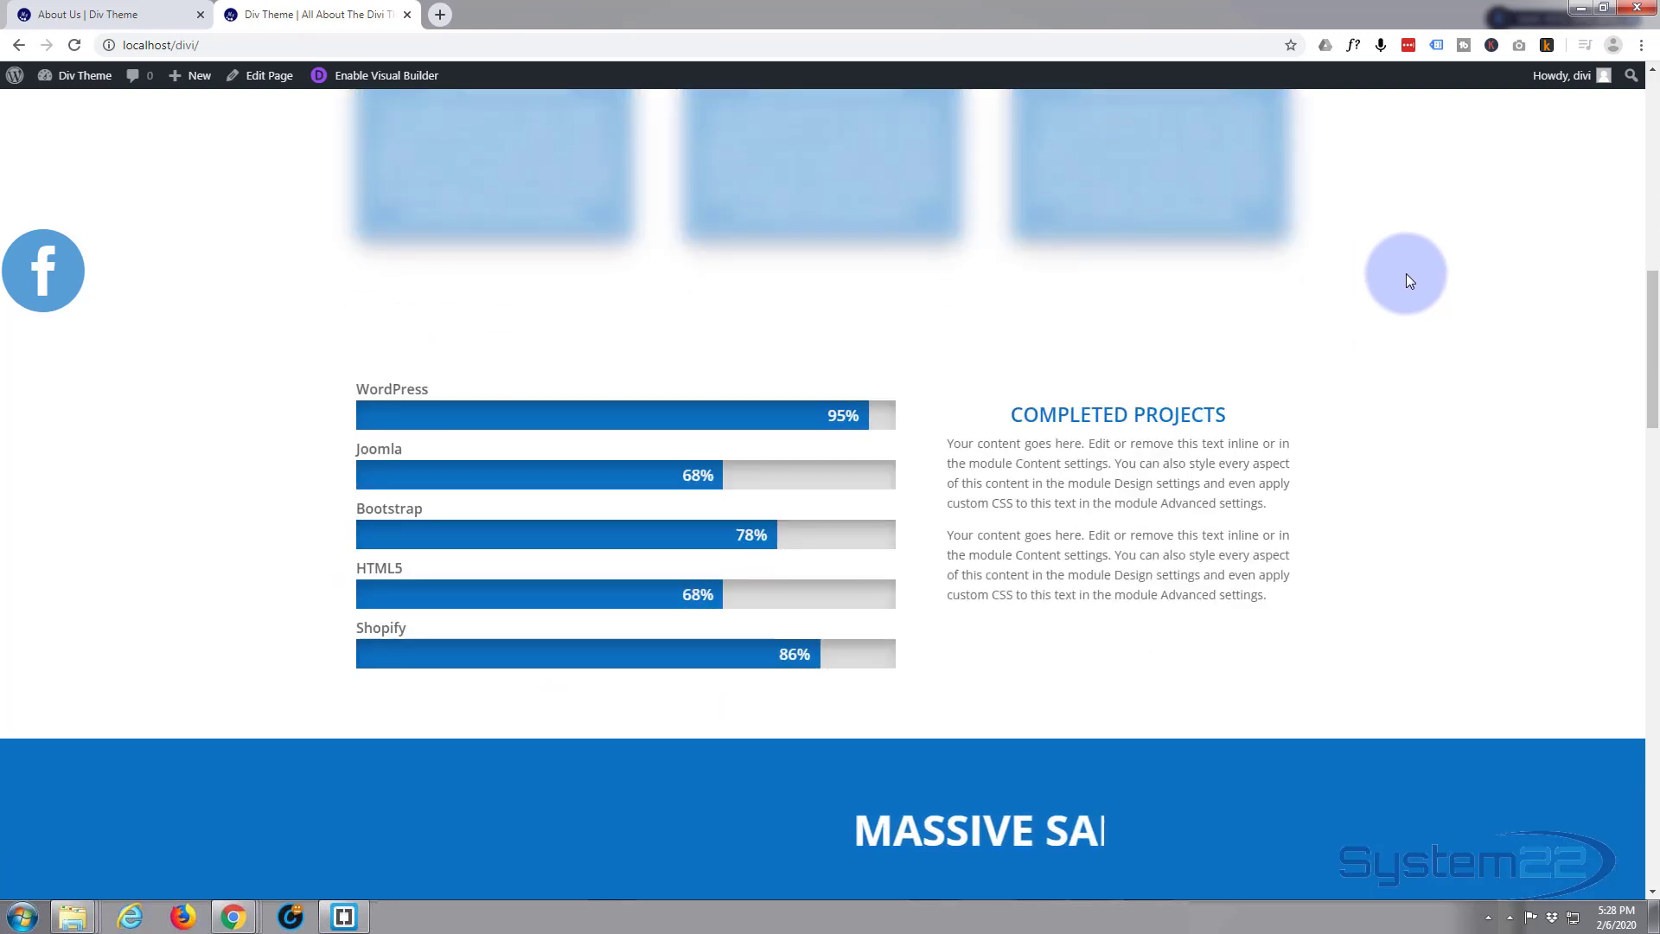
scroll(1406, 273, "down", 4)
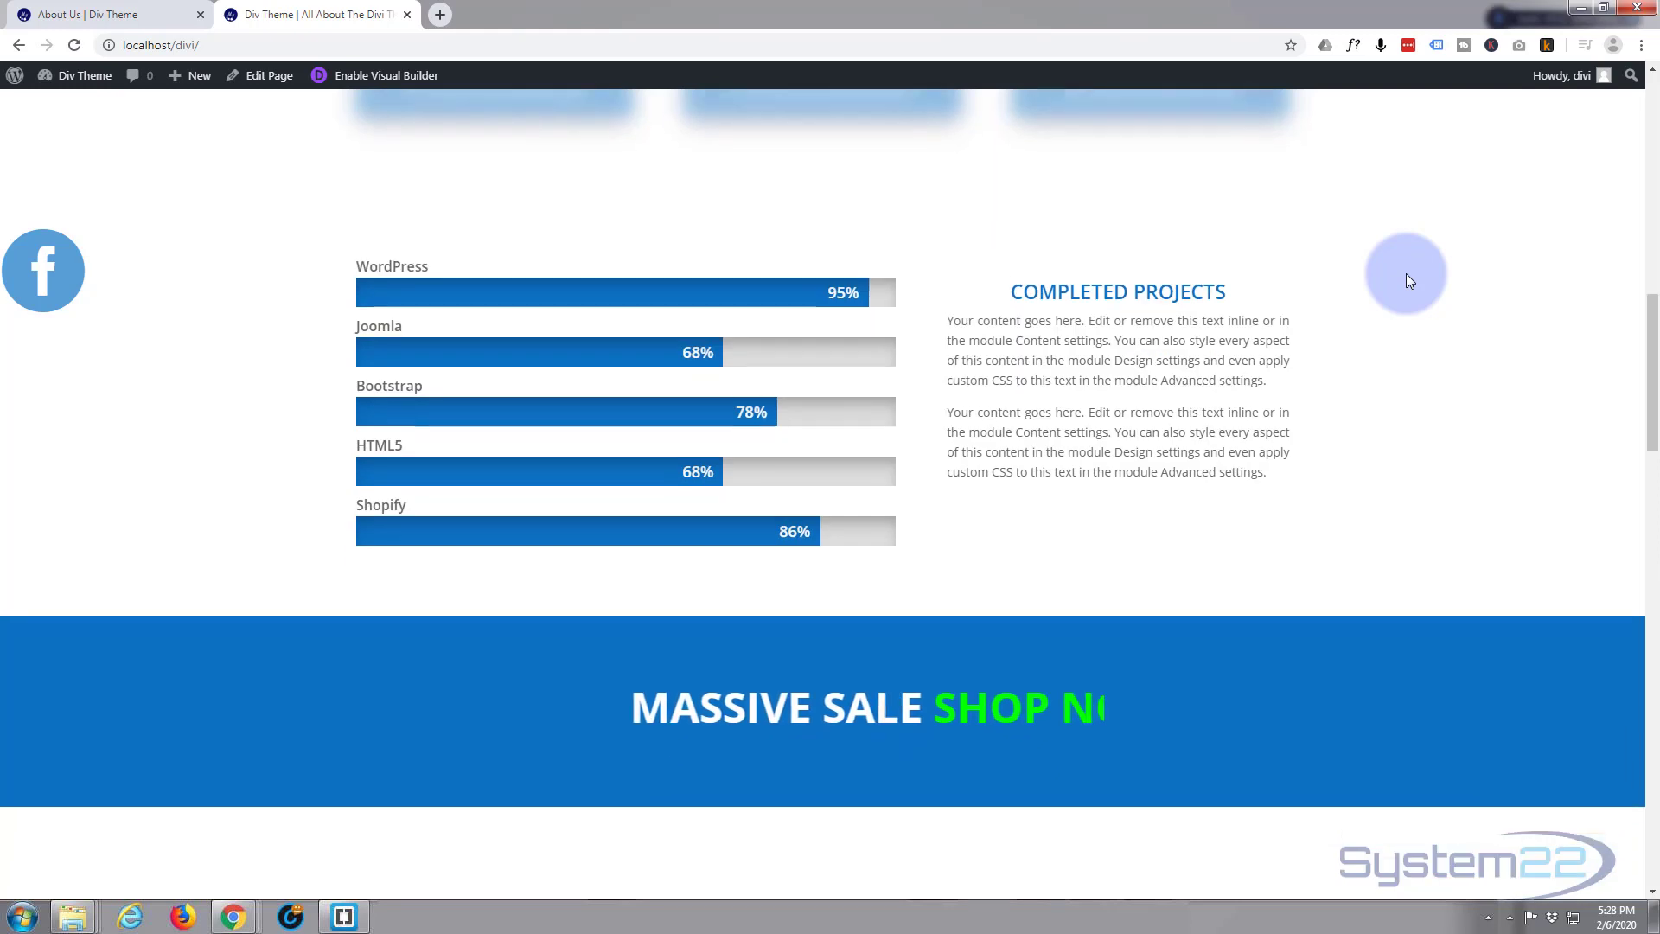
scroll(1406, 273, "down", 6)
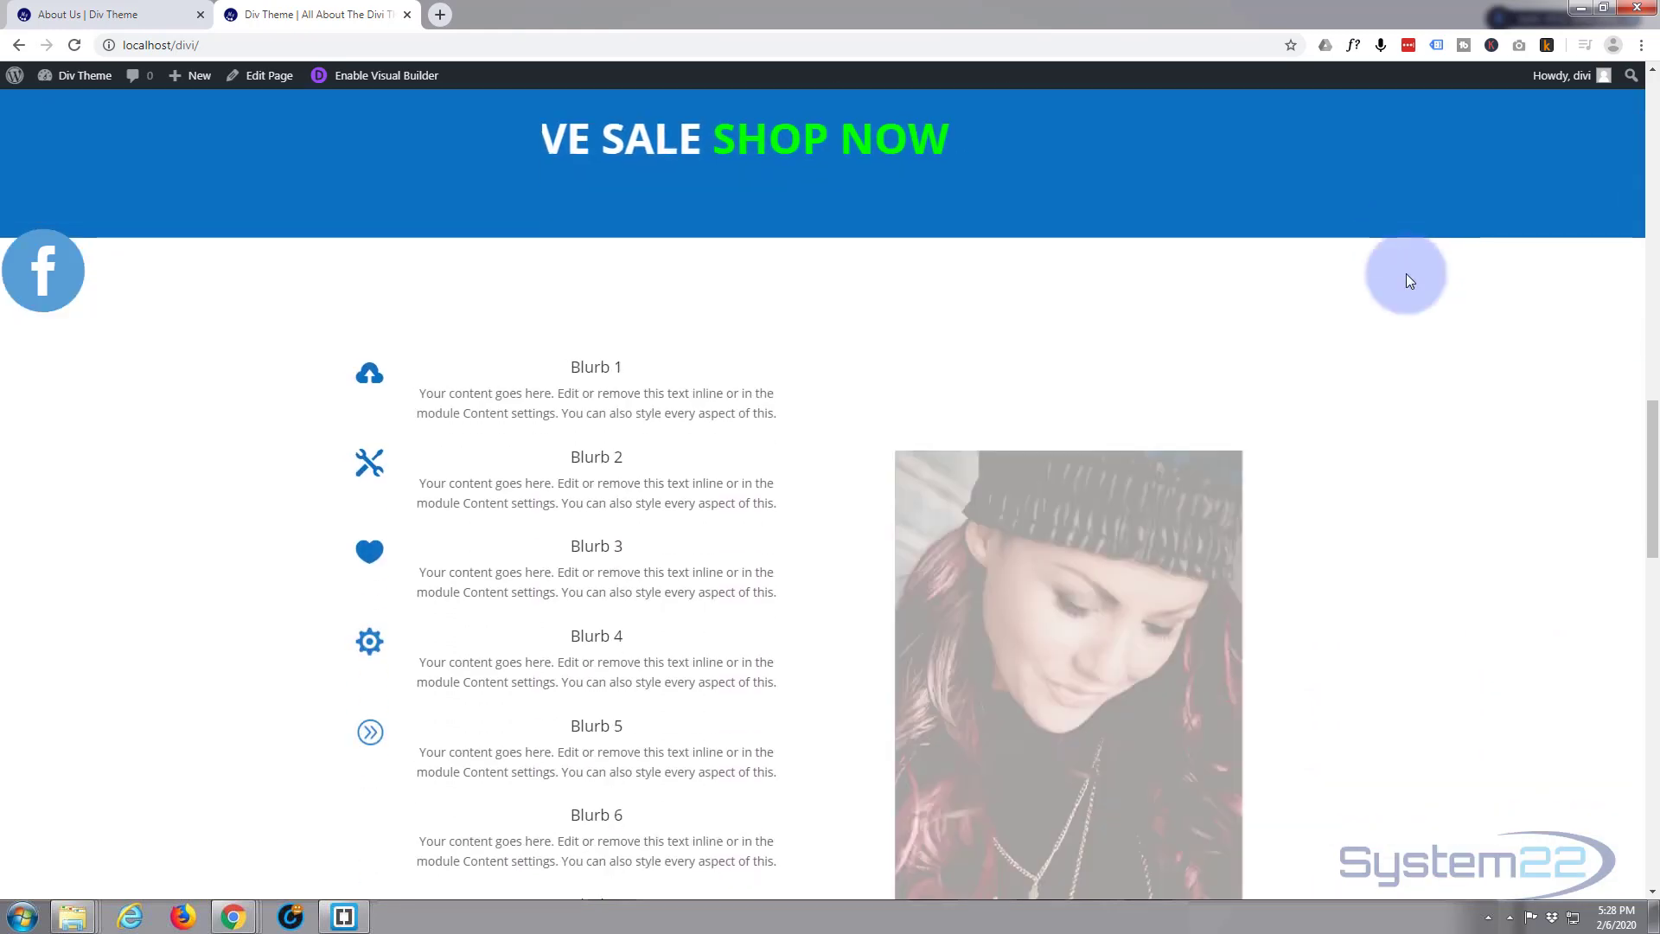
scroll(1406, 273, "down", 2)
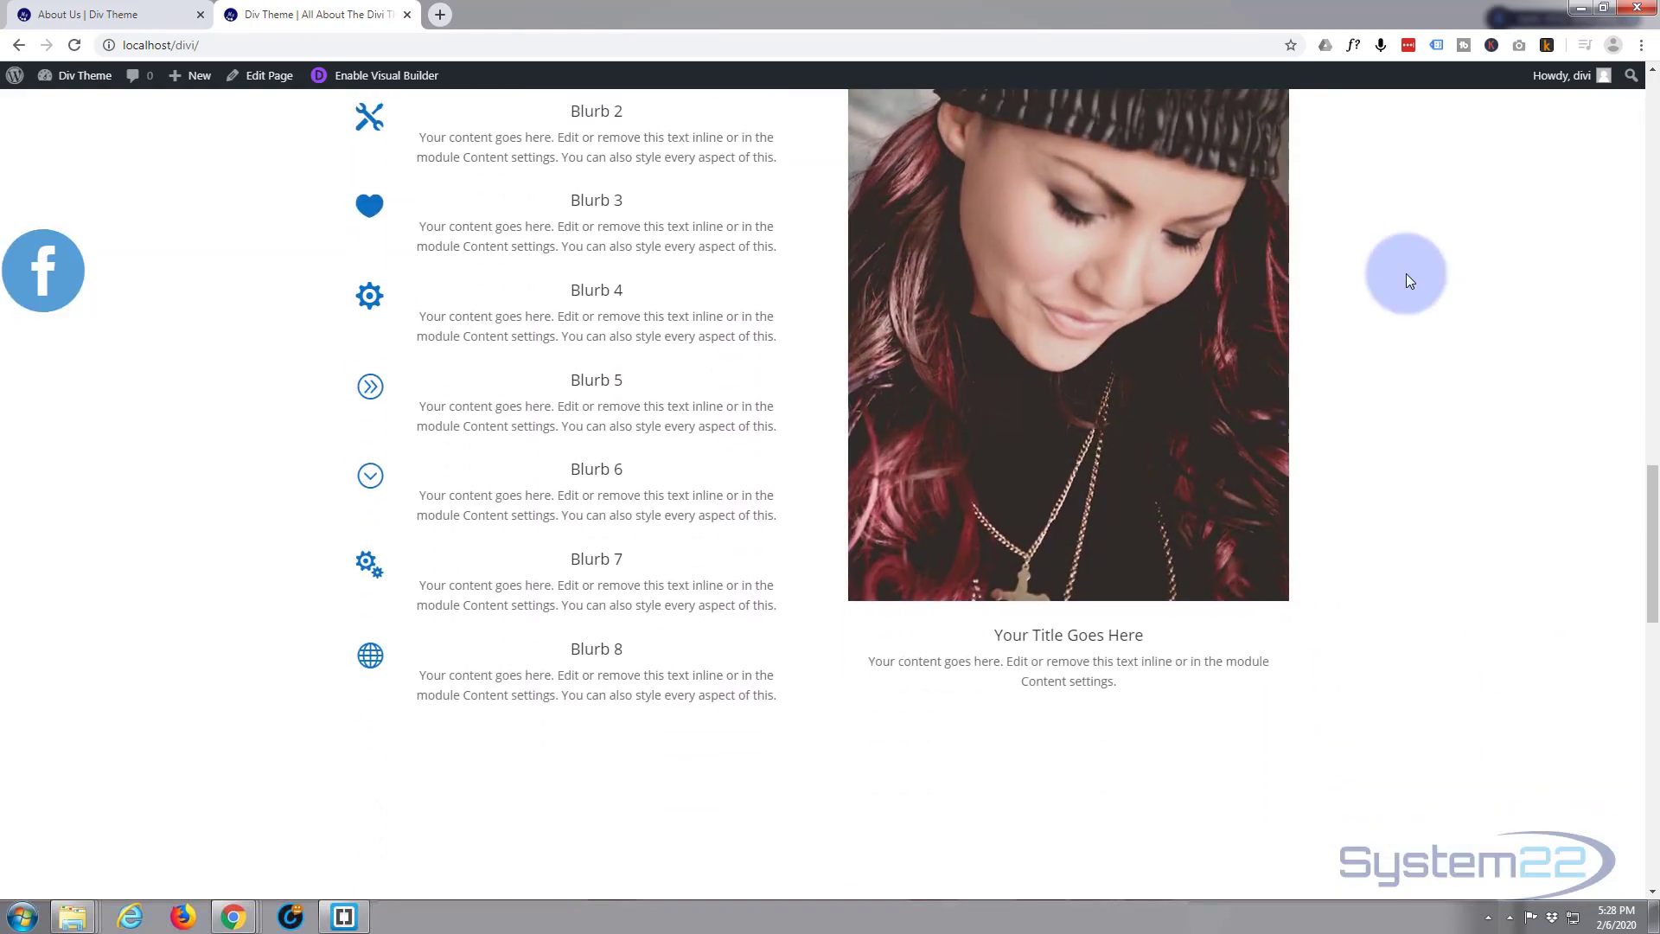
scroll(1406, 273, "down", 2)
scroll(1406, 273, "down", 5)
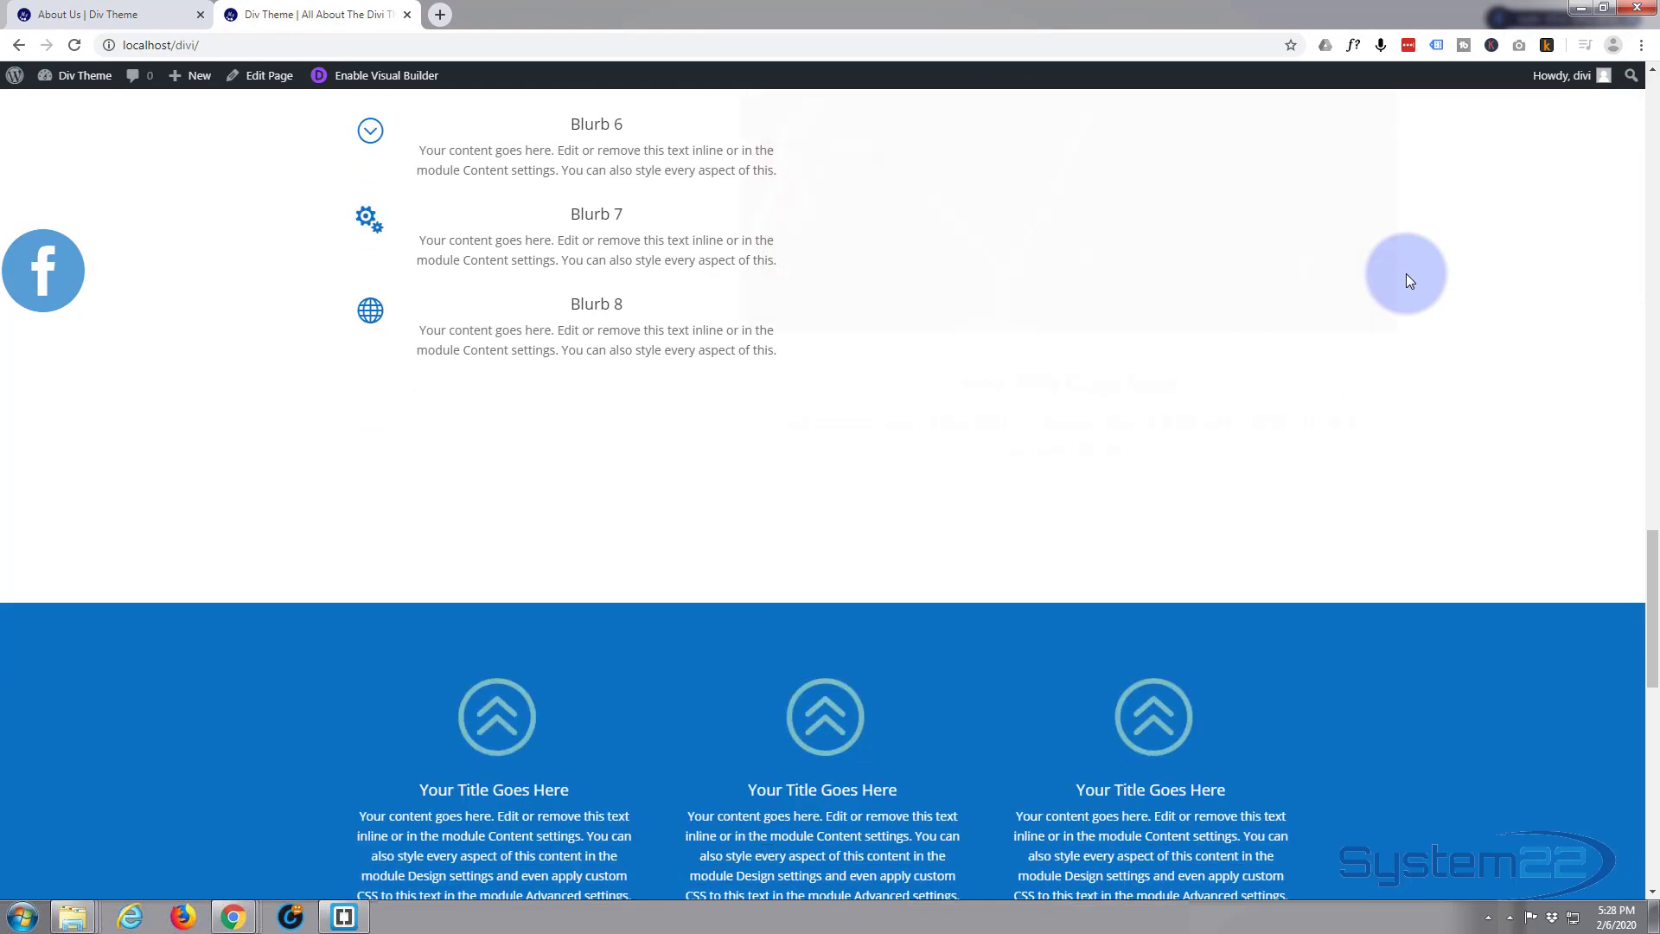
scroll(1406, 273, "up", 15)
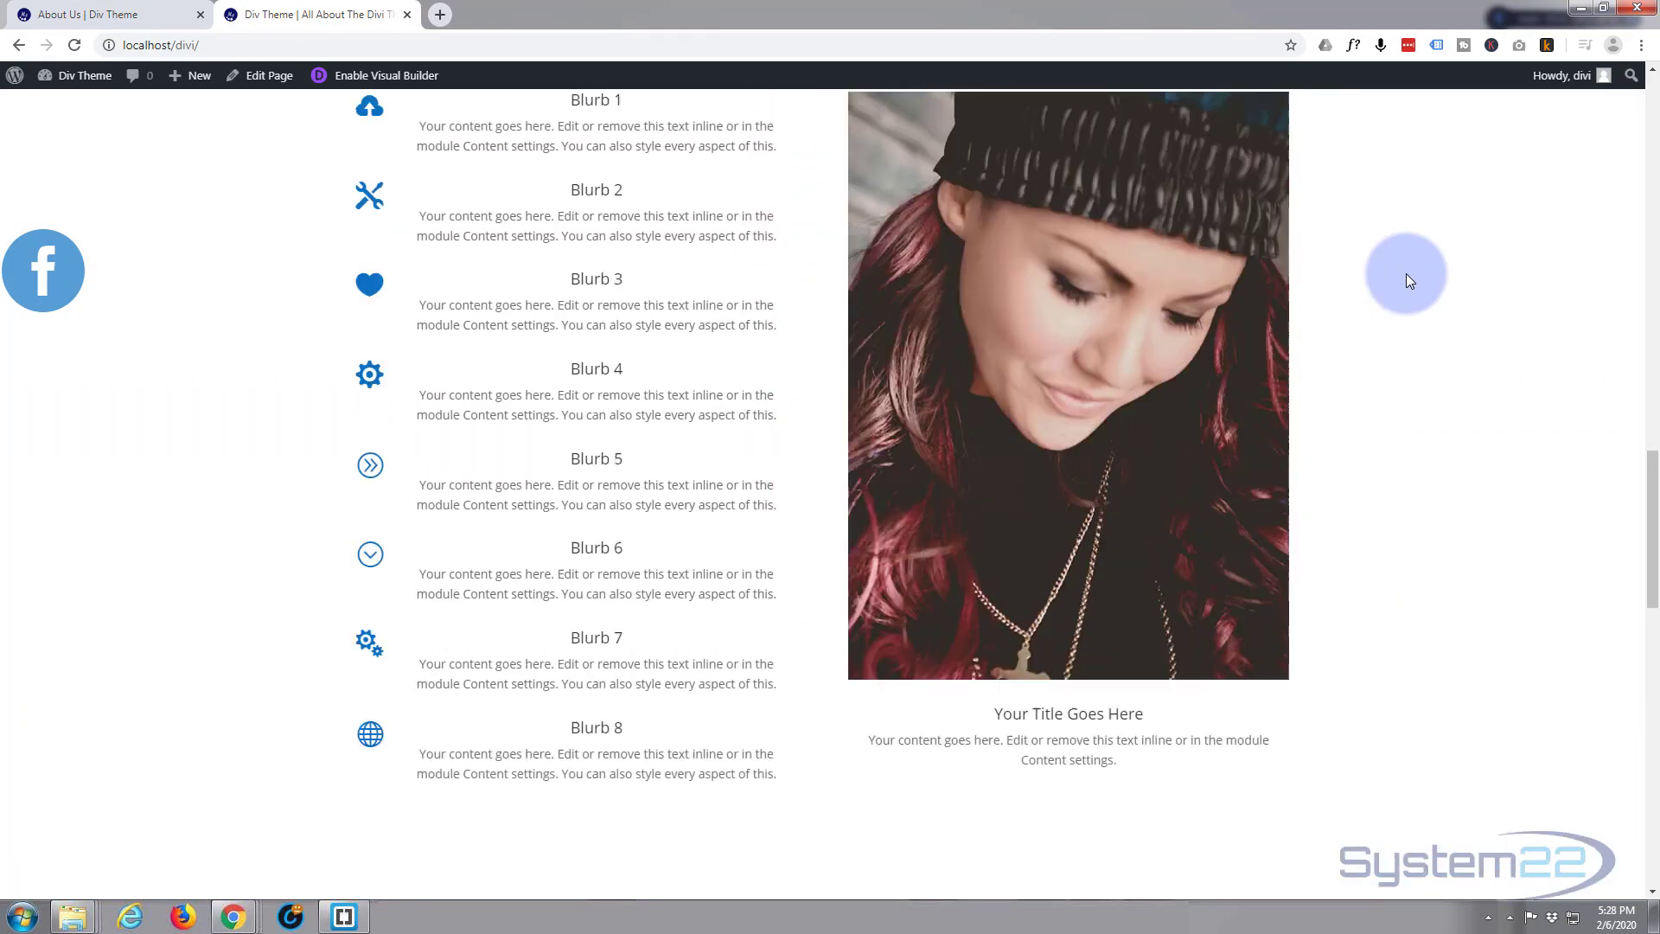
scroll(1406, 273, "up", 20)
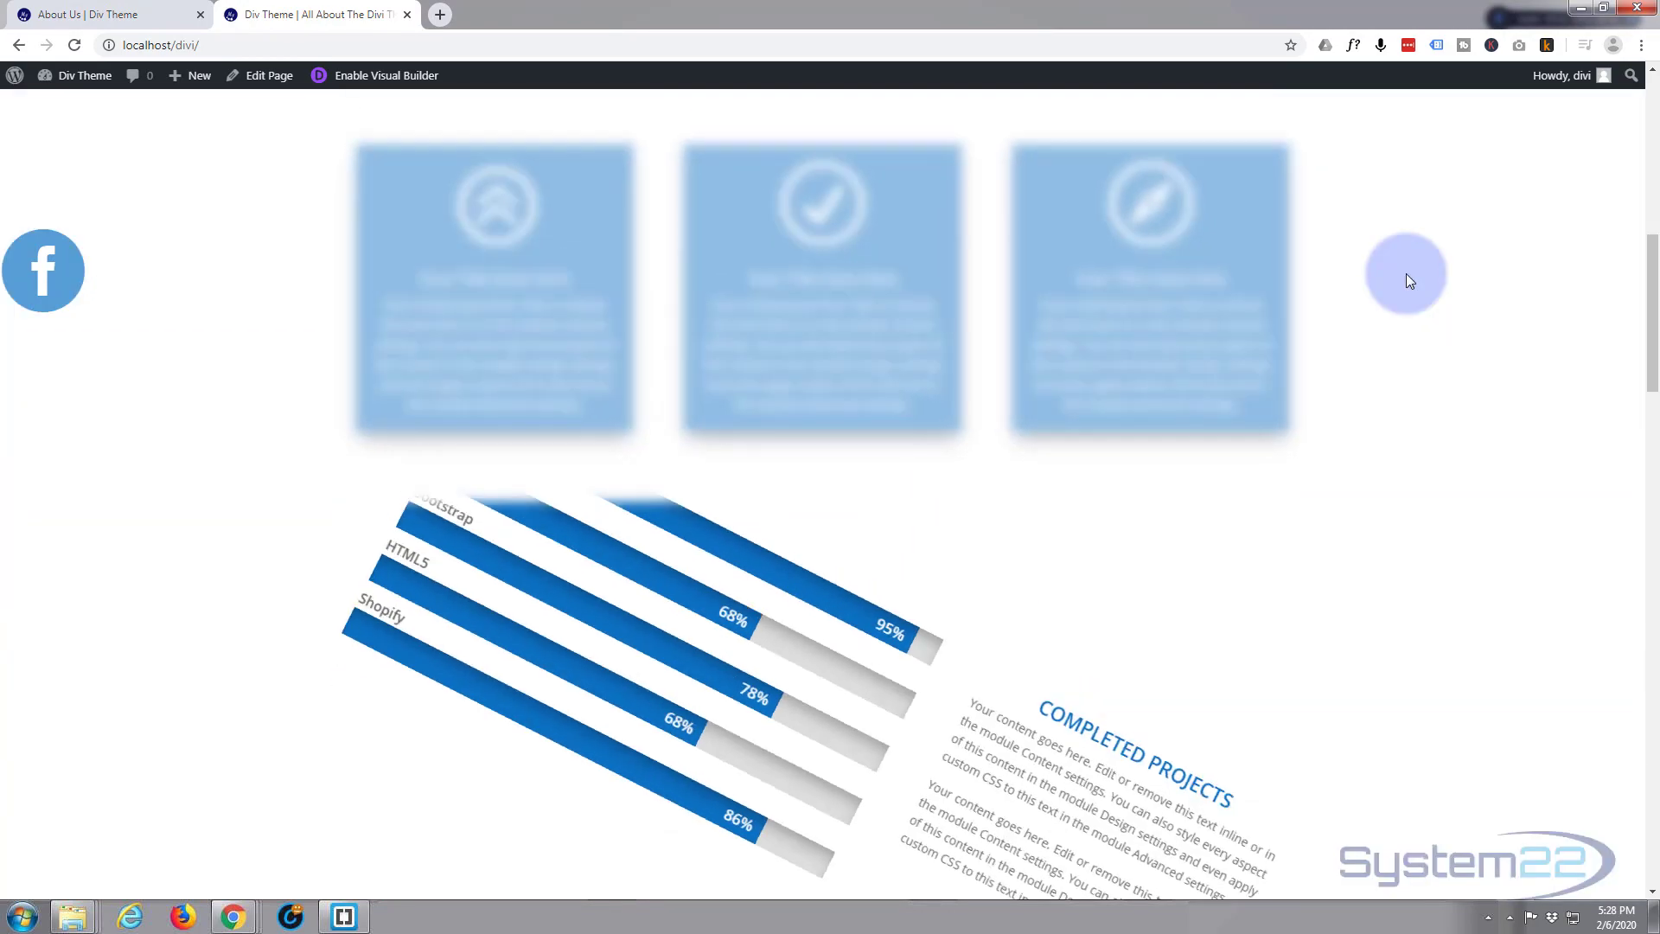
scroll(1406, 273, "up", 1)
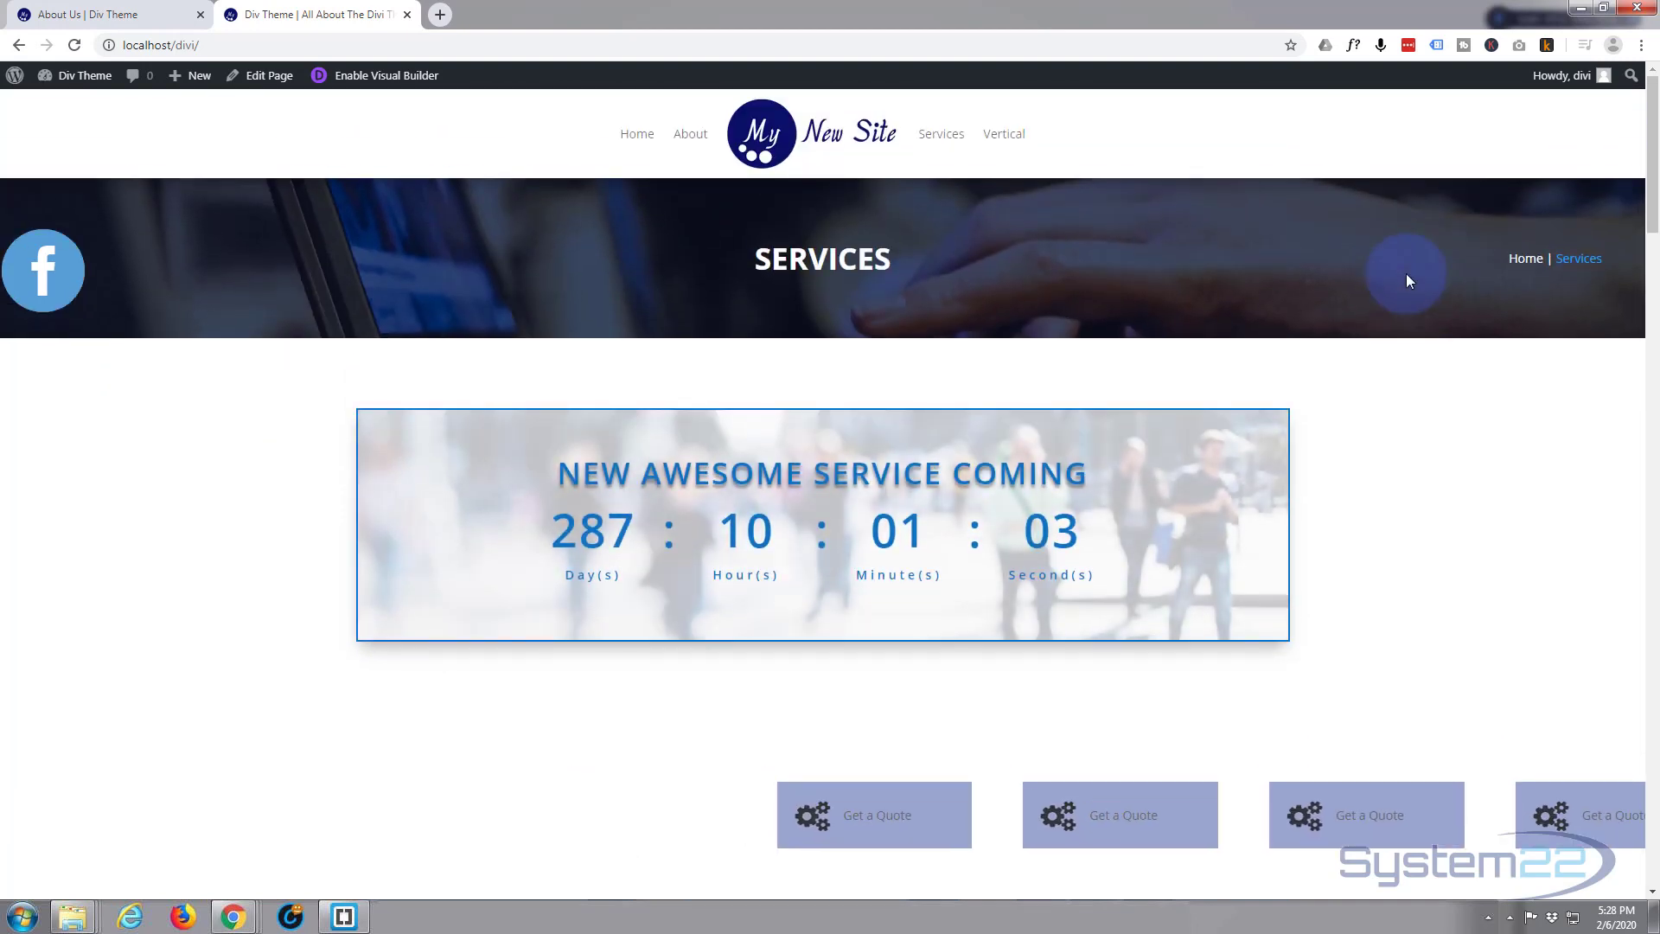